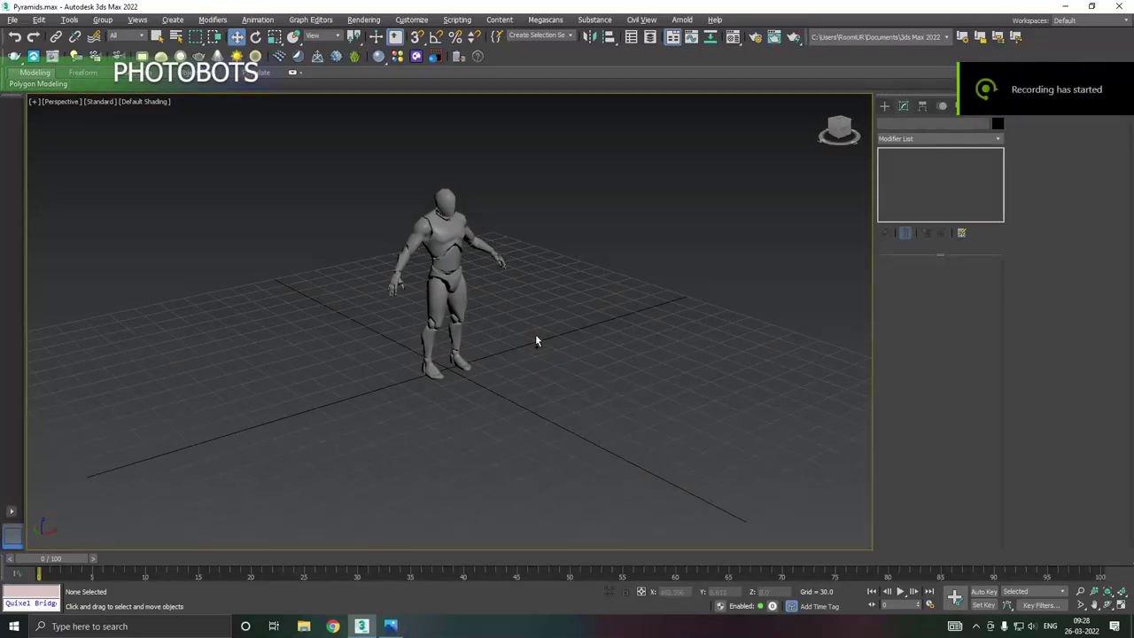
- Create a tall, thin box, Box001, standing on the grid beside the figure
{"action": "left_click", "coordinate": [884, 106]}
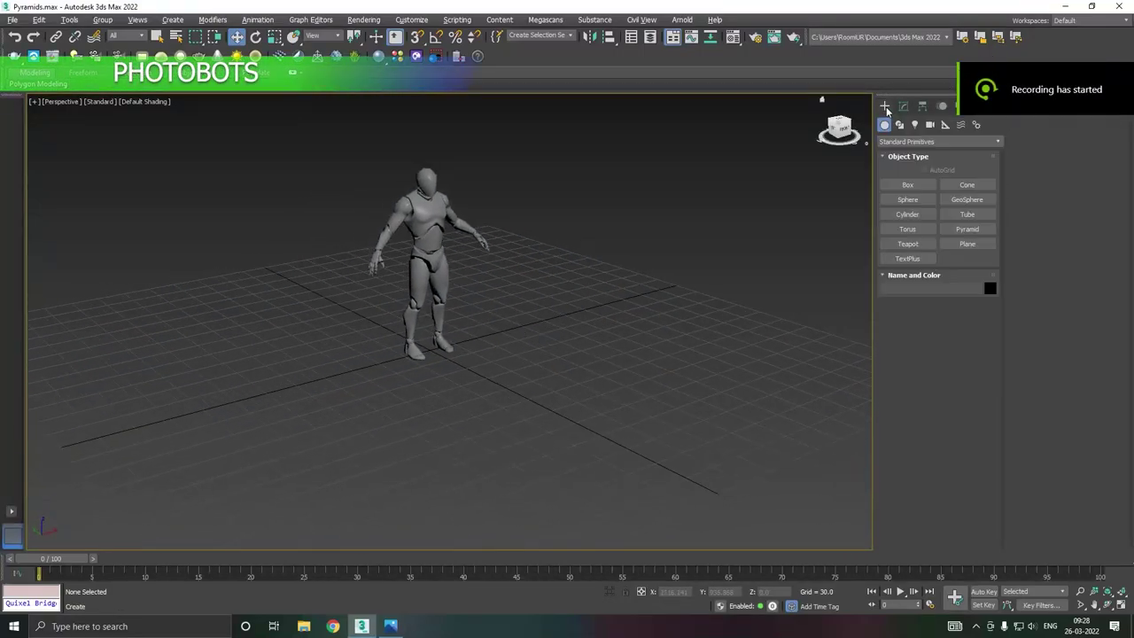
{"action": "left_click", "coordinate": [907, 184]}
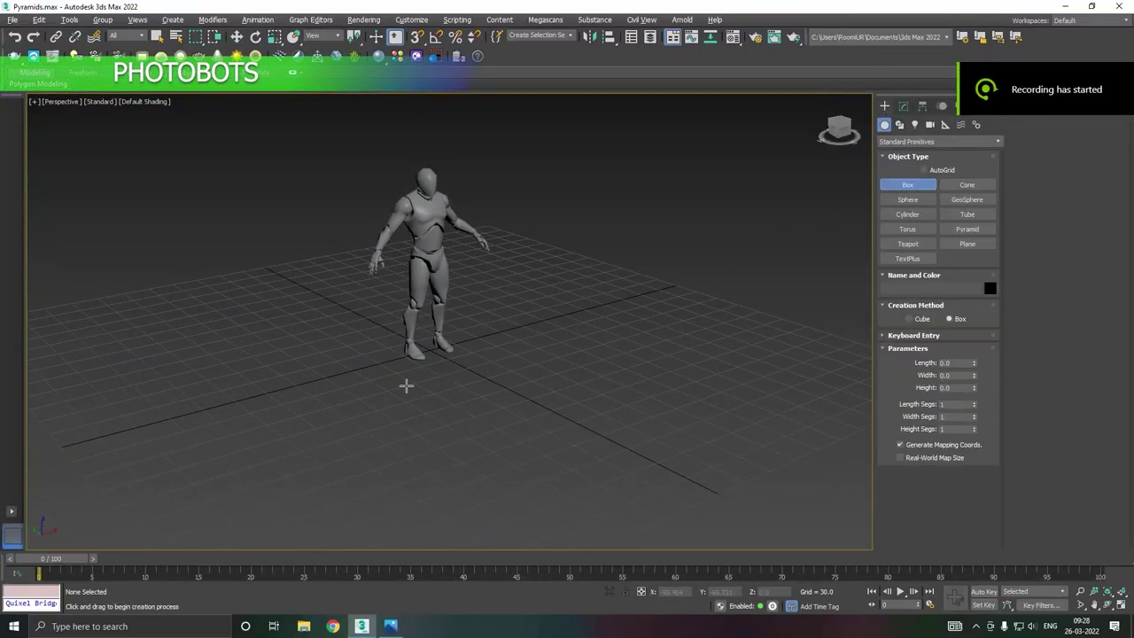
{"action": "left_click_drag", "start_coordinate": [406, 385], "coordinate": [539, 363]}
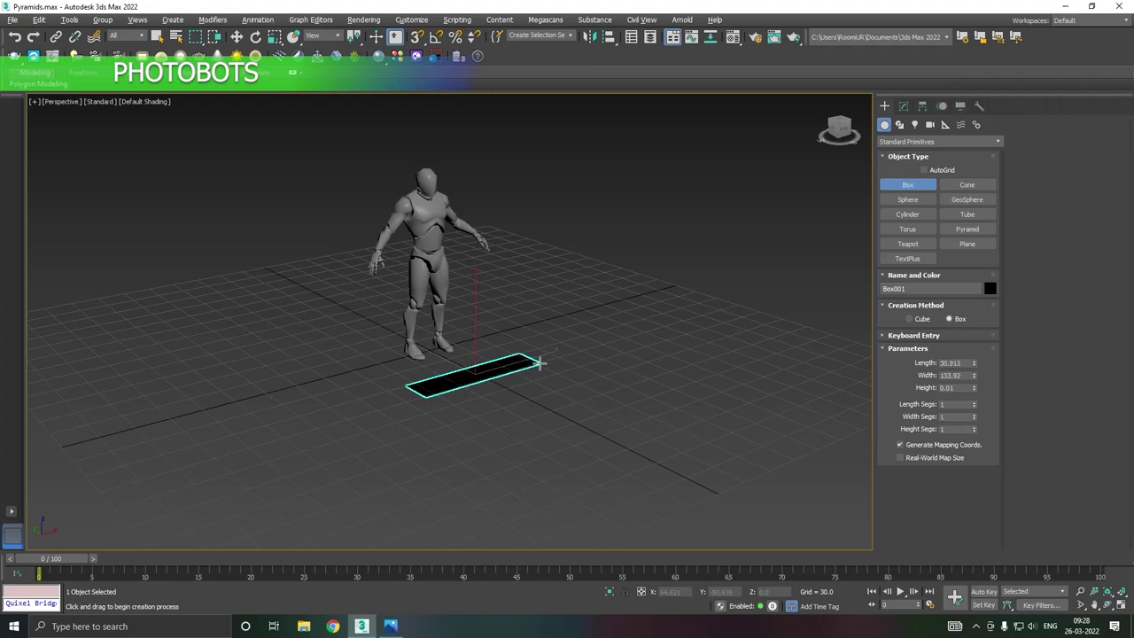
{"action": "left_click", "coordinate": [457, 131]}
- Apply the grey default material from the Material Editor to the box
{"action": "key", "text": "w"}
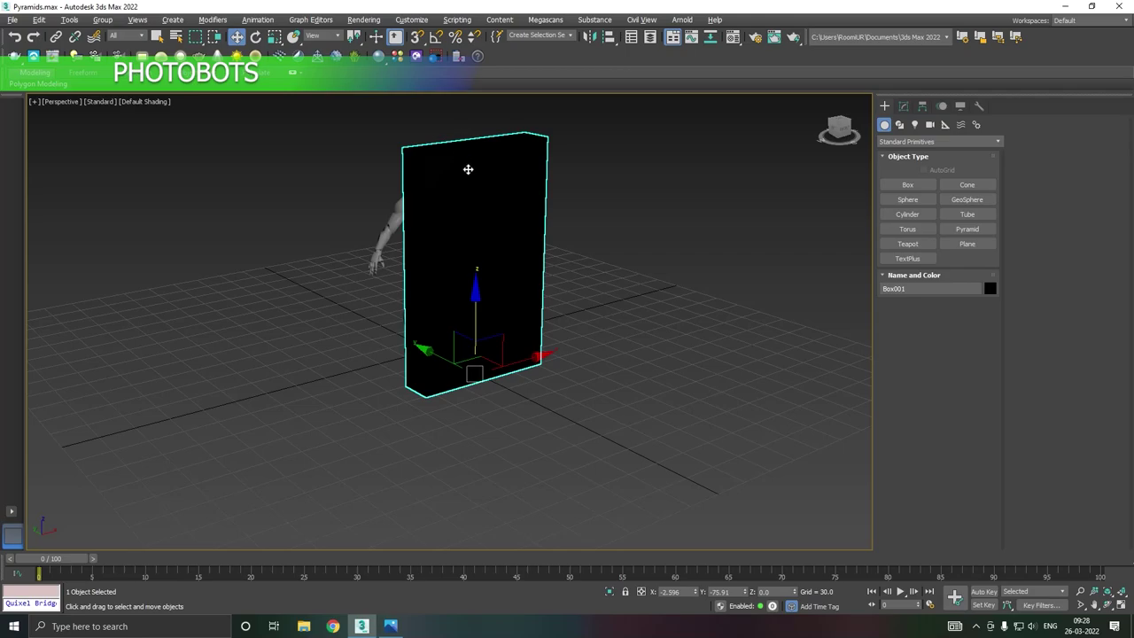
{"action": "key", "text": "m"}
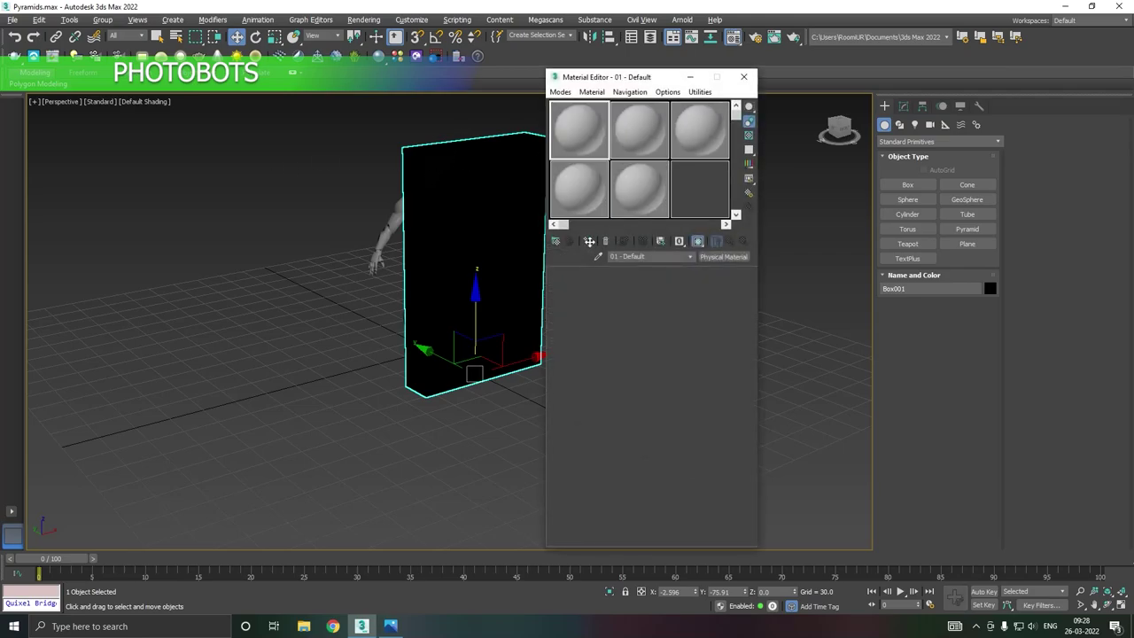
{"action": "left_click", "coordinate": [590, 241]}
{"action": "key", "text": "m"}
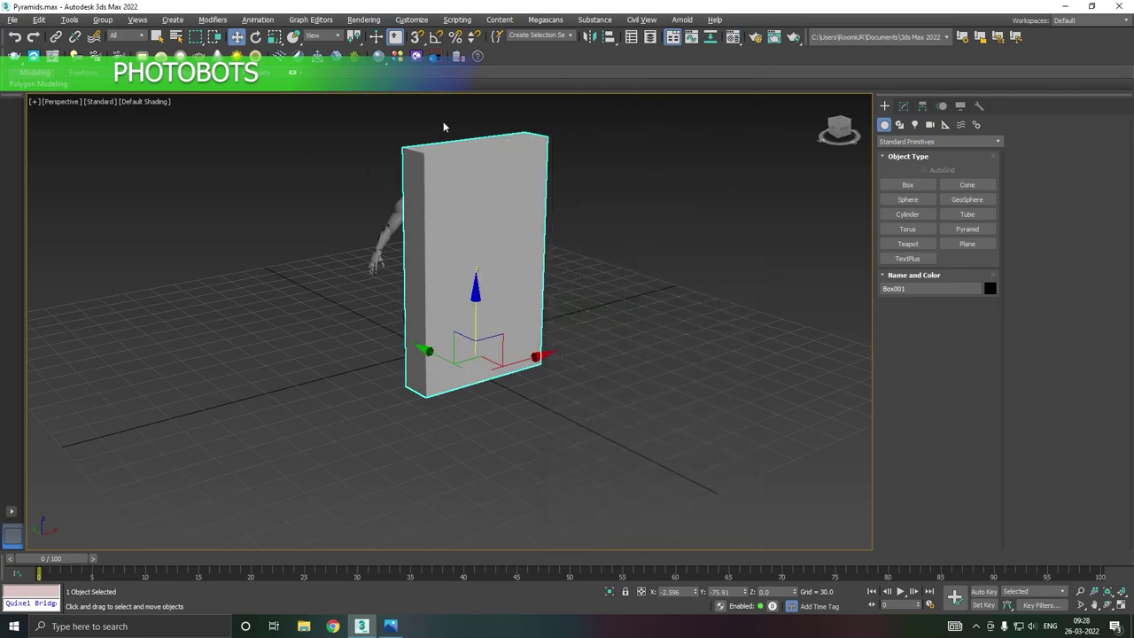
- Hide everything except the box and move it toward the grid centre
{"action": "right_click", "coordinate": [446, 272]}
{"action": "left_click", "coordinate": [473, 219]}
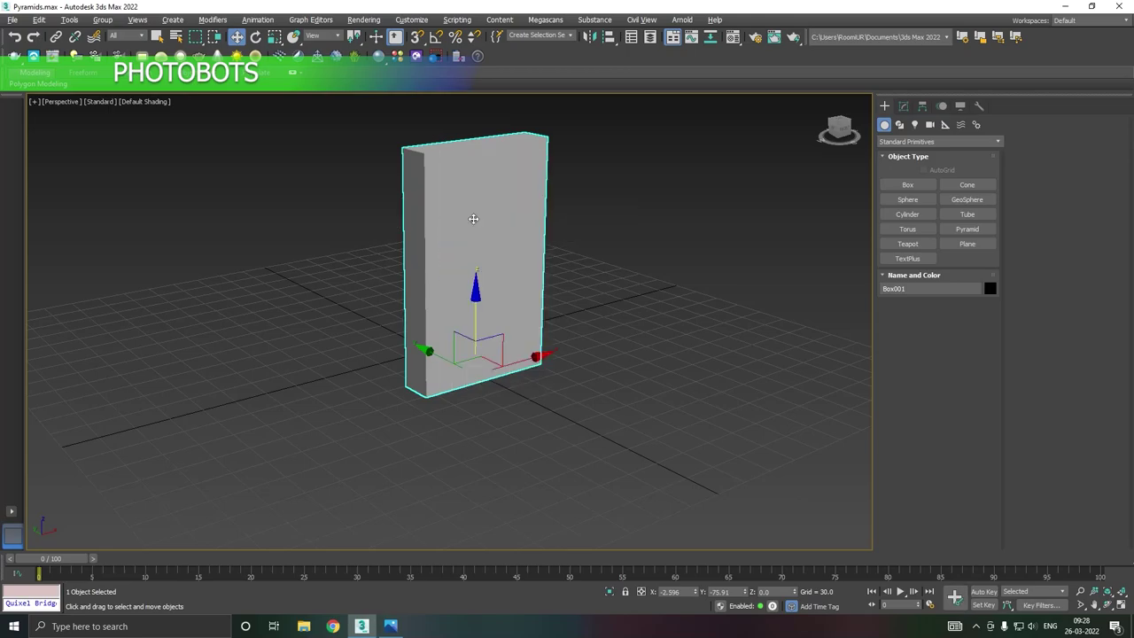
{"action": "left_click_drag", "start_coordinate": [448, 349], "coordinate": [434, 312]}
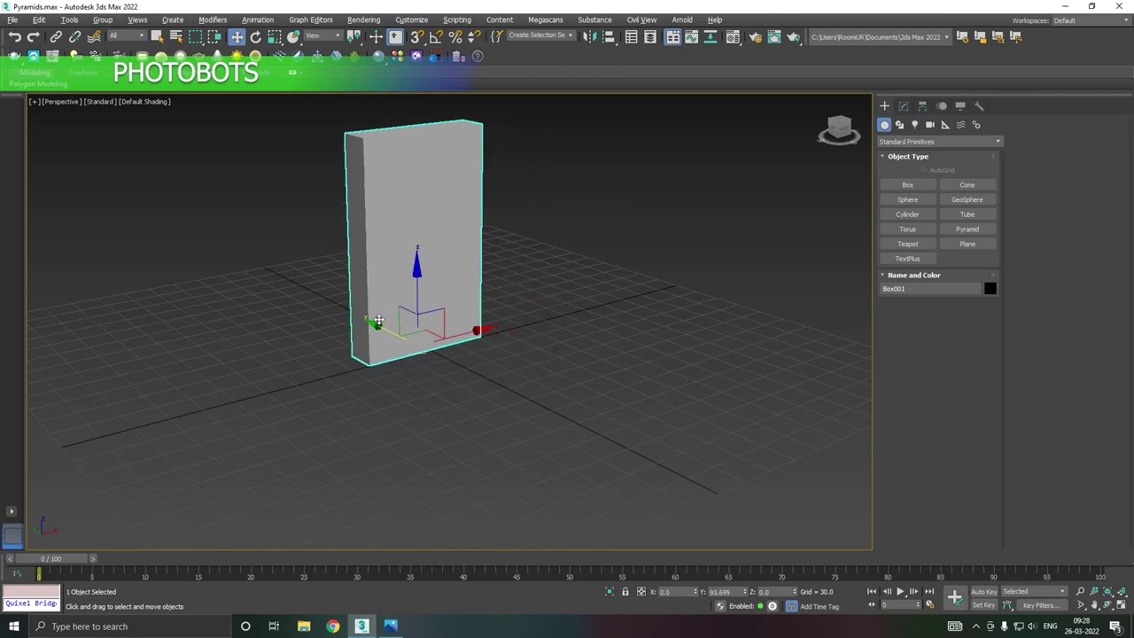
{"action": "middle_click_drag", "start_coordinate": [434, 312], "coordinate": [371, 239], "text": "alt"}
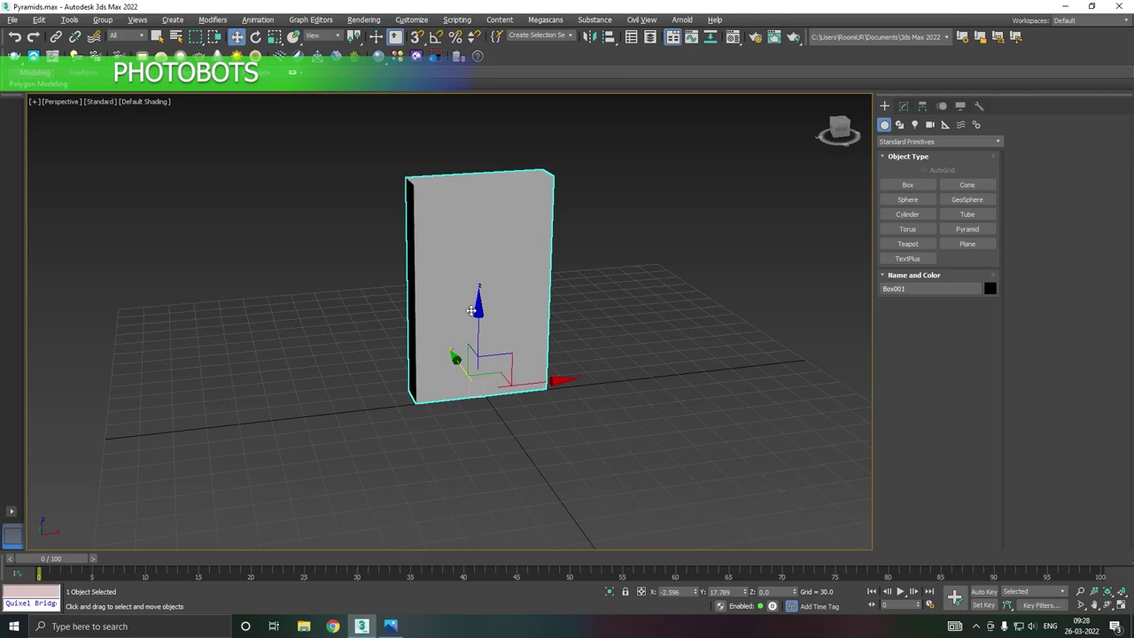
{"action": "scroll", "coordinate": [370, 239], "scroll_direction": "up", "scroll_amount": 2}
- Switch the viewport shading to Edged Faces
{"action": "left_click", "coordinate": [152, 100]}
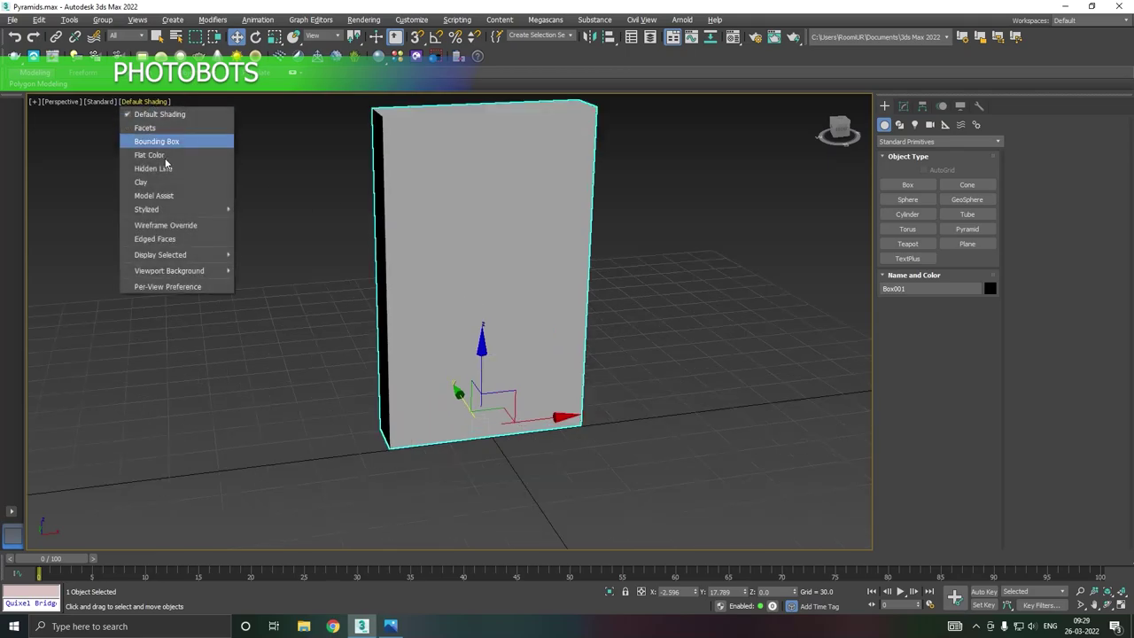
{"action": "left_click", "coordinate": [182, 239]}
{"action": "mouse_move", "coordinate": [405, 283]}
{"action": "middle_mouse_down", "text": "alt"}
{"action": "mouse_move", "coordinate": [425, 278]}
{"action": "mouse_move", "coordinate": [422, 263]}
{"action": "mouse_move", "coordinate": [409, 276]}
{"action": "mouse_move", "coordinate": [659, 283]}
{"action": "middle_mouse_up", "text": "alt"}
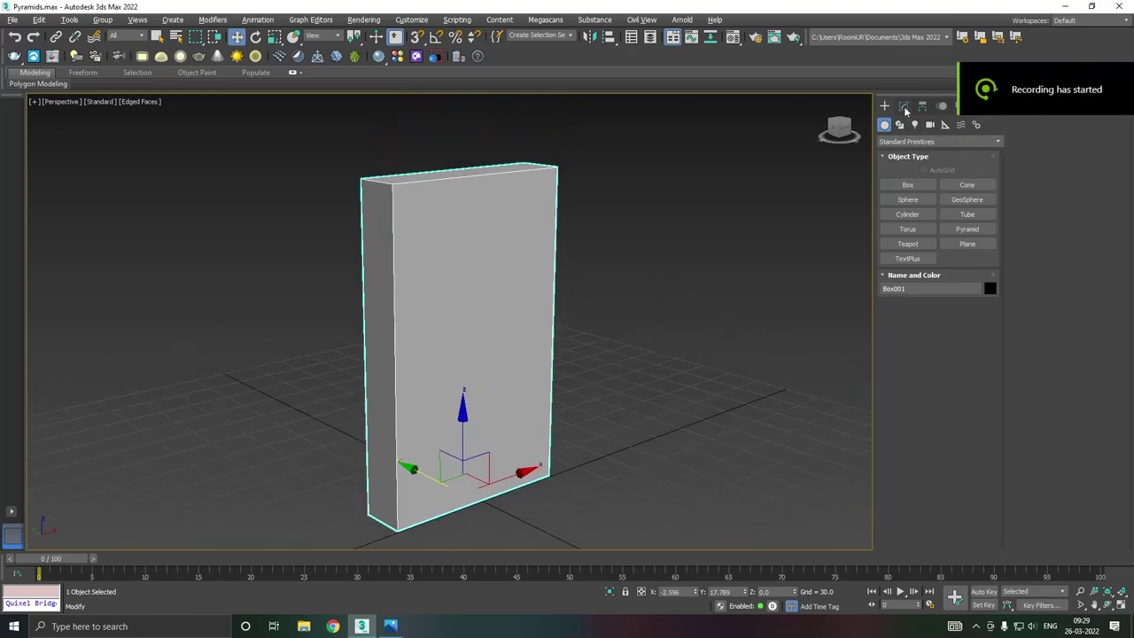
- Convert Box001 to an Editable Poly and enter Edge mode
{"action": "left_click", "coordinate": [903, 105]}
{"action": "right_click", "coordinate": [941, 196]}
{"action": "left_click", "coordinate": [953, 263]}
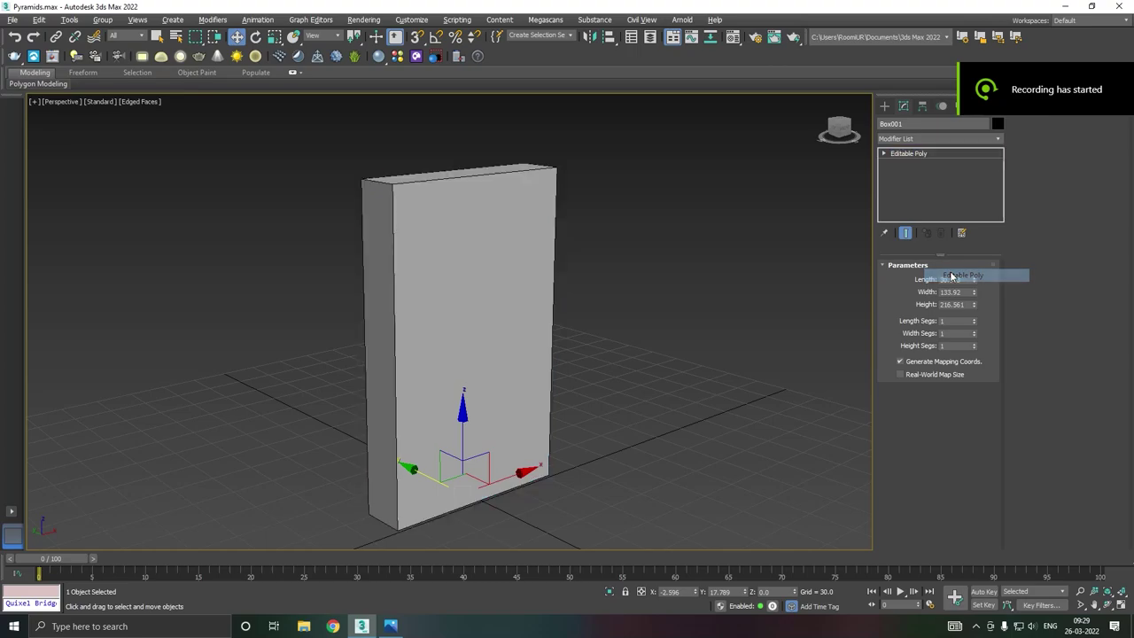
{"action": "left_click", "coordinate": [922, 279]}
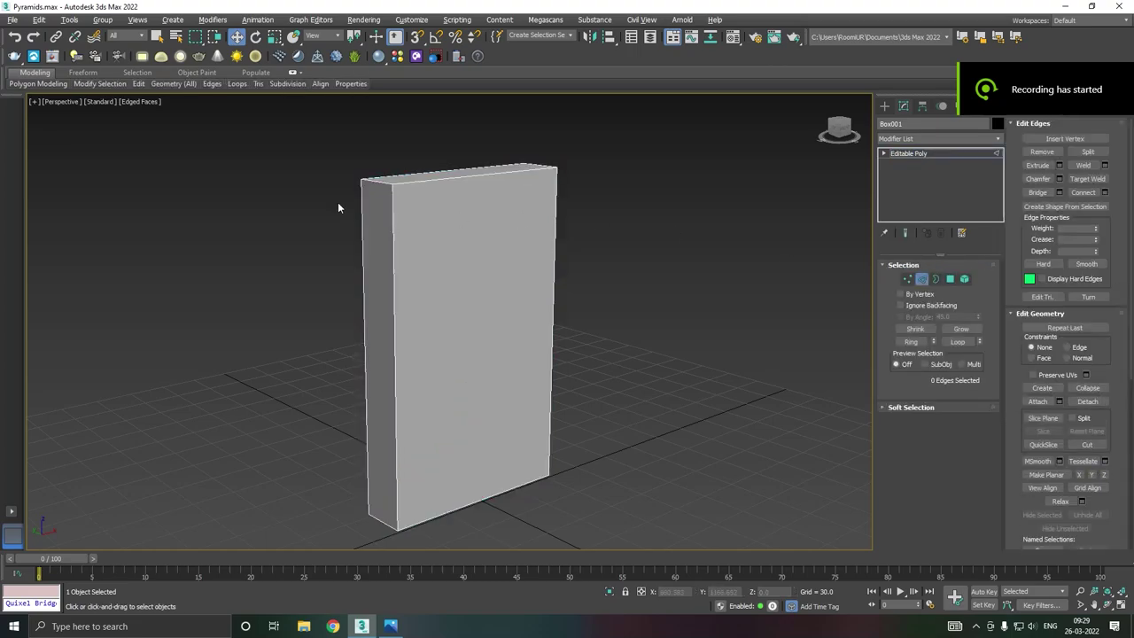
- Try a 61.292 chamfer on the two top edges, then cancel it
{"action": "left_click", "coordinate": [364, 181]}
{"action": "middle_click_drag", "start_coordinate": [506, 182], "coordinate": [564, 219], "text": "alt"}
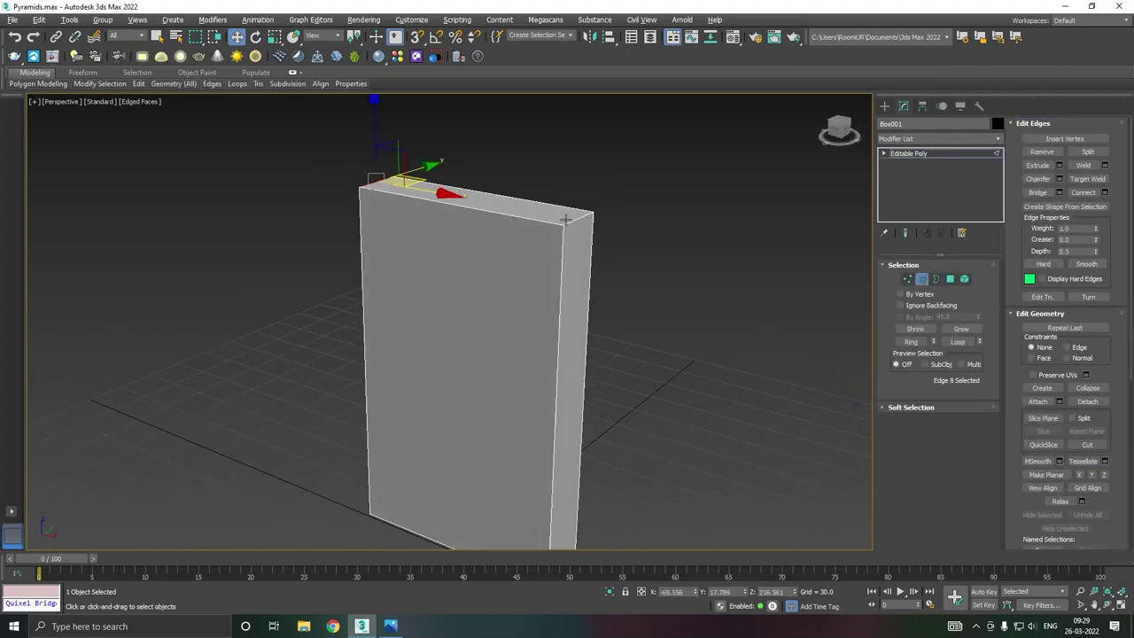
{"action": "left_click", "coordinate": [573, 224], "text": "ctrl"}
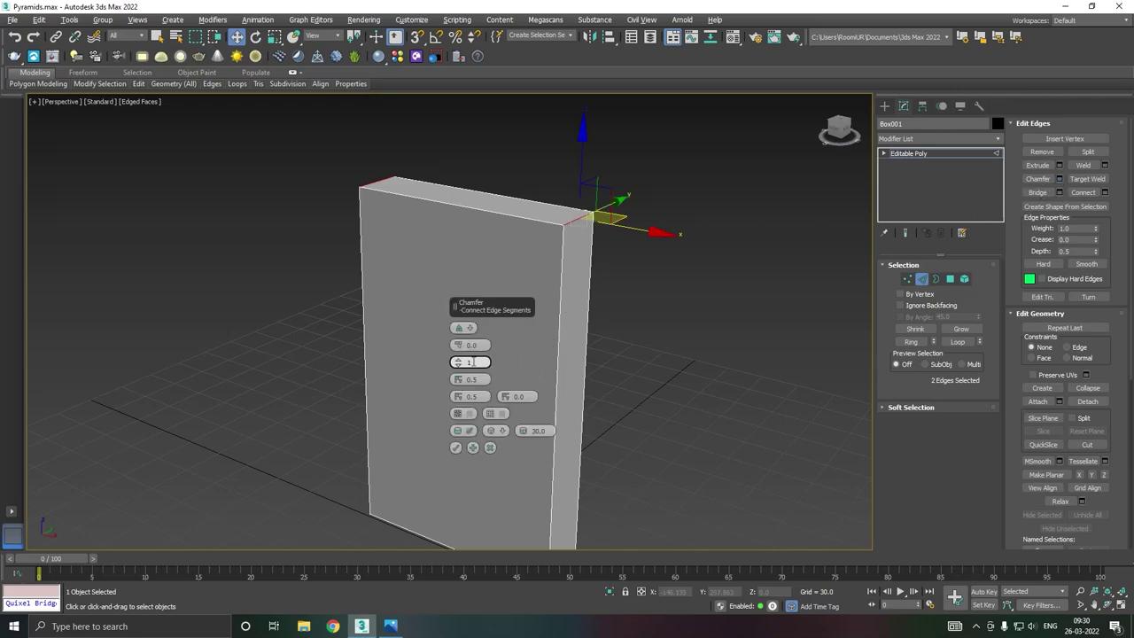
{"action": "mouse_move", "coordinate": [458, 344]}
{"action": "left_mouse_down"}
{"action": "mouse_move", "coordinate": [411, 300]}
{"action": "mouse_move", "coordinate": [450, 278]}
{"action": "mouse_move", "coordinate": [464, 240]}
{"action": "left_mouse_up"}
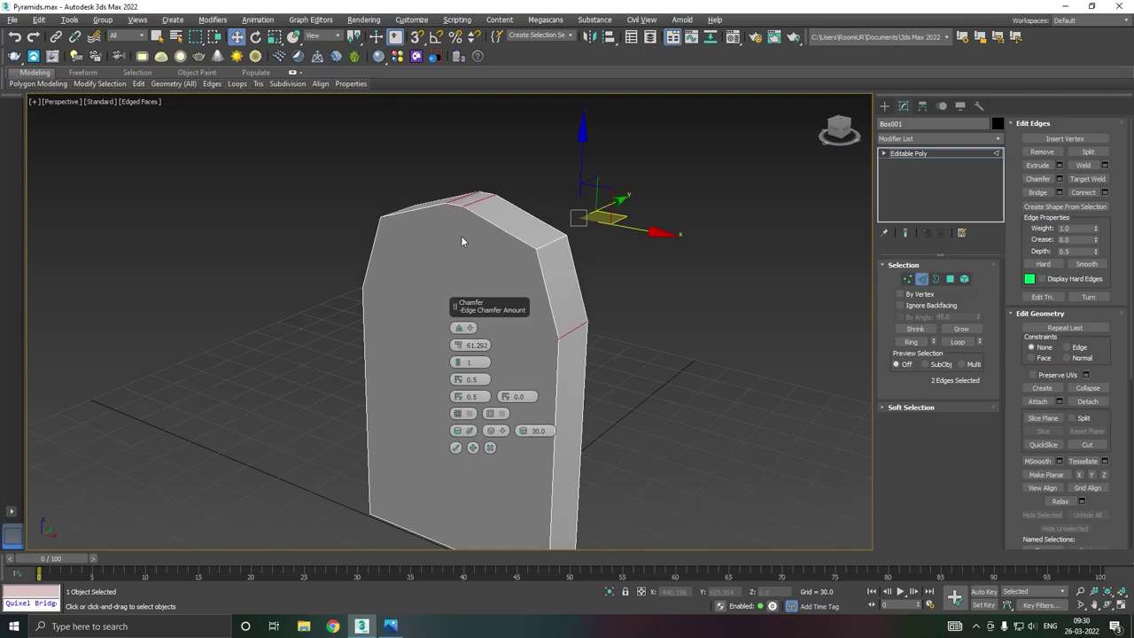
{"action": "middle_click_drag", "start_coordinate": [373, 359], "coordinate": [442, 357], "text": "alt"}
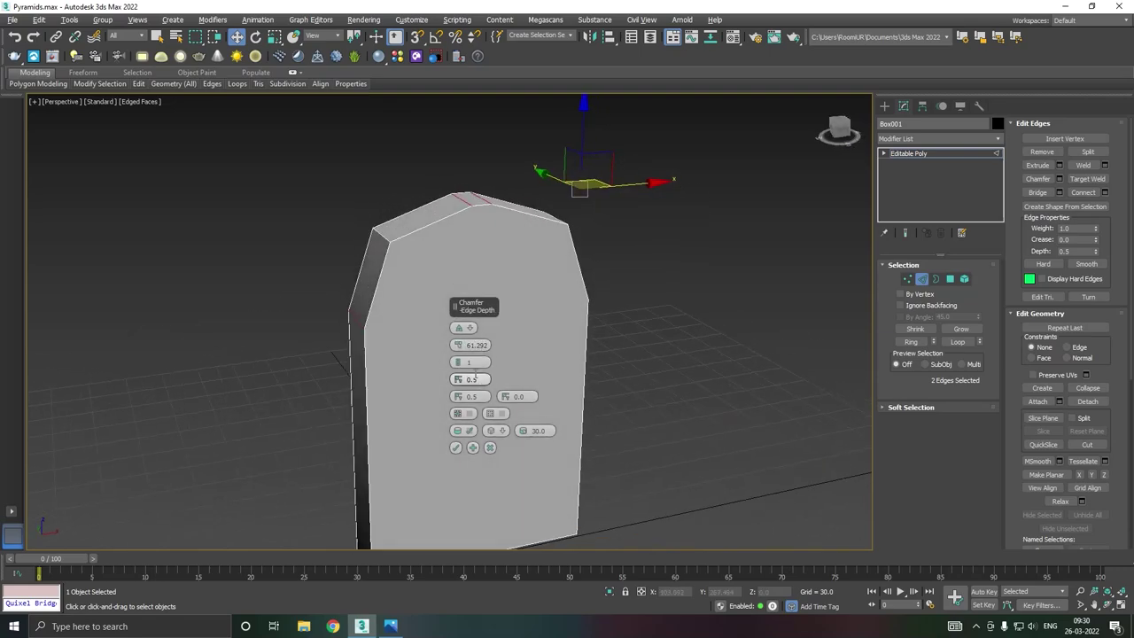
{"action": "middle_click_drag", "start_coordinate": [399, 394], "coordinate": [397, 335], "text": "alt"}
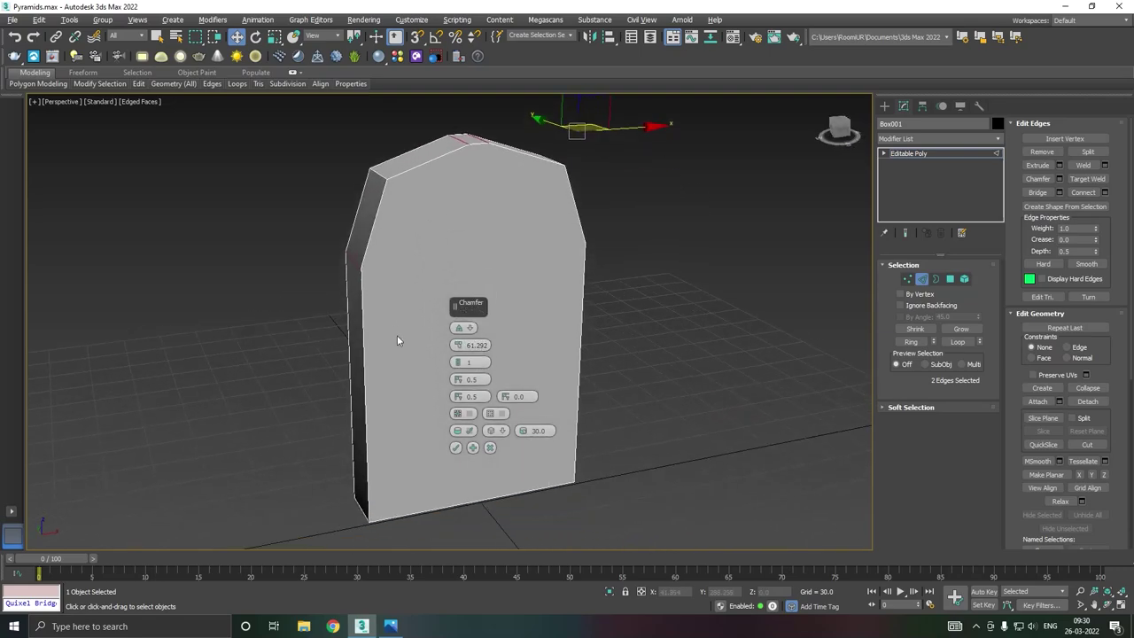
{"action": "left_click", "coordinate": [490, 447]}
{"action": "middle_click_drag", "start_coordinate": [457, 422], "coordinate": [461, 425]}
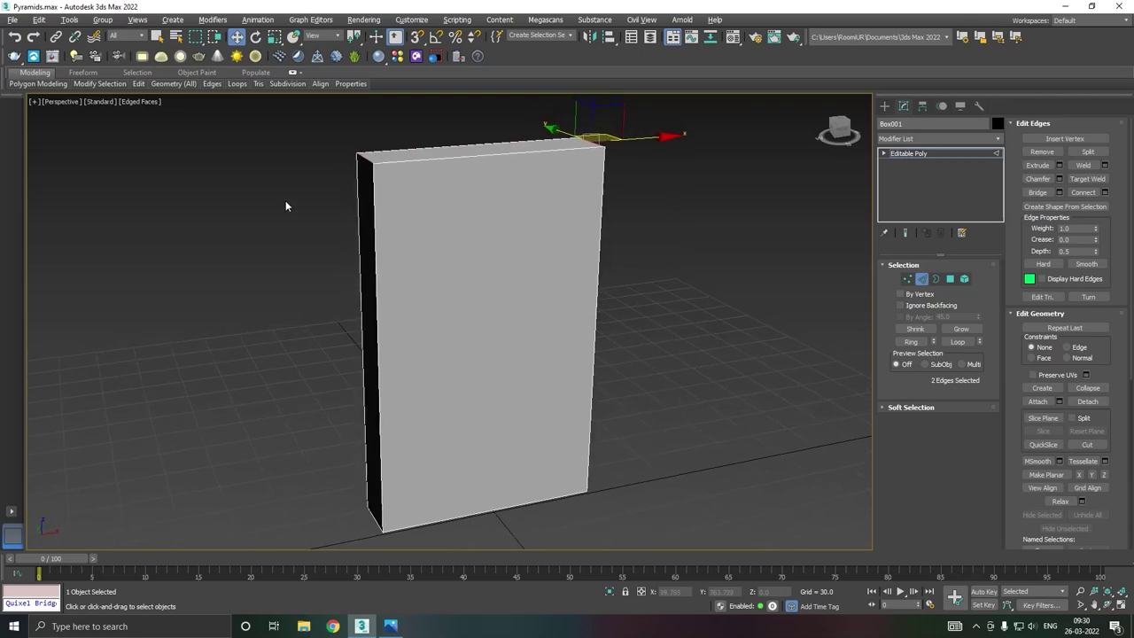
{"action": "mouse_move", "coordinate": [138, 83]}
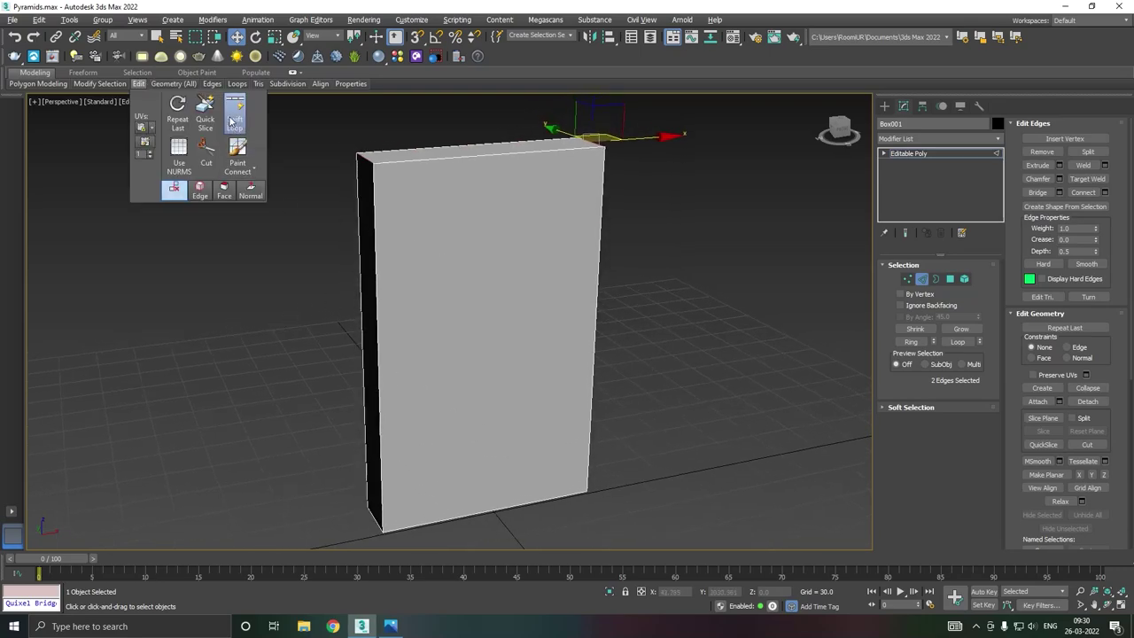
- Add a SwiftLoop edge loop around the box's middle and select both top edges
{"action": "left_click", "coordinate": [235, 113]}
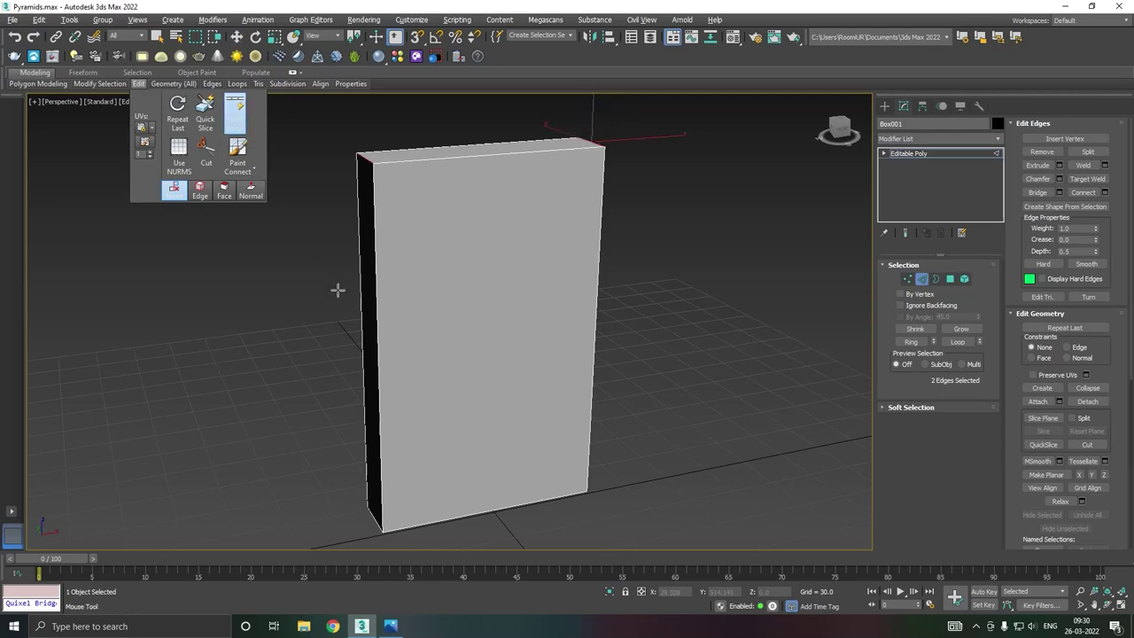
{"action": "left_click", "coordinate": [378, 364]}
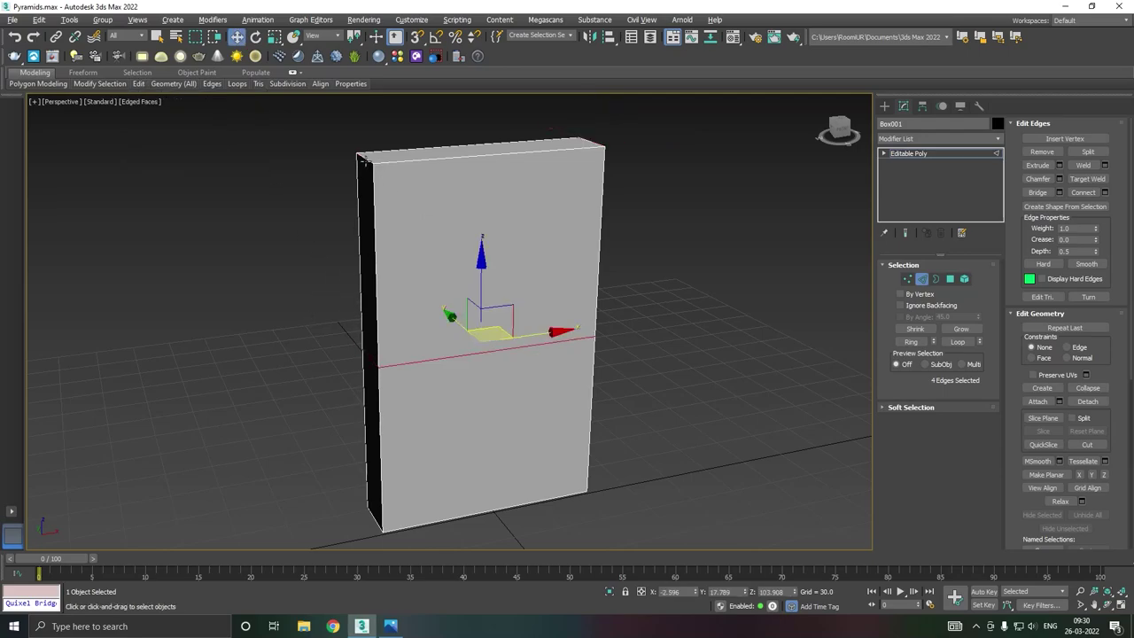
{"action": "left_click", "coordinate": [362, 158]}
{"action": "left_click", "coordinate": [596, 141], "text": "ctrl"}
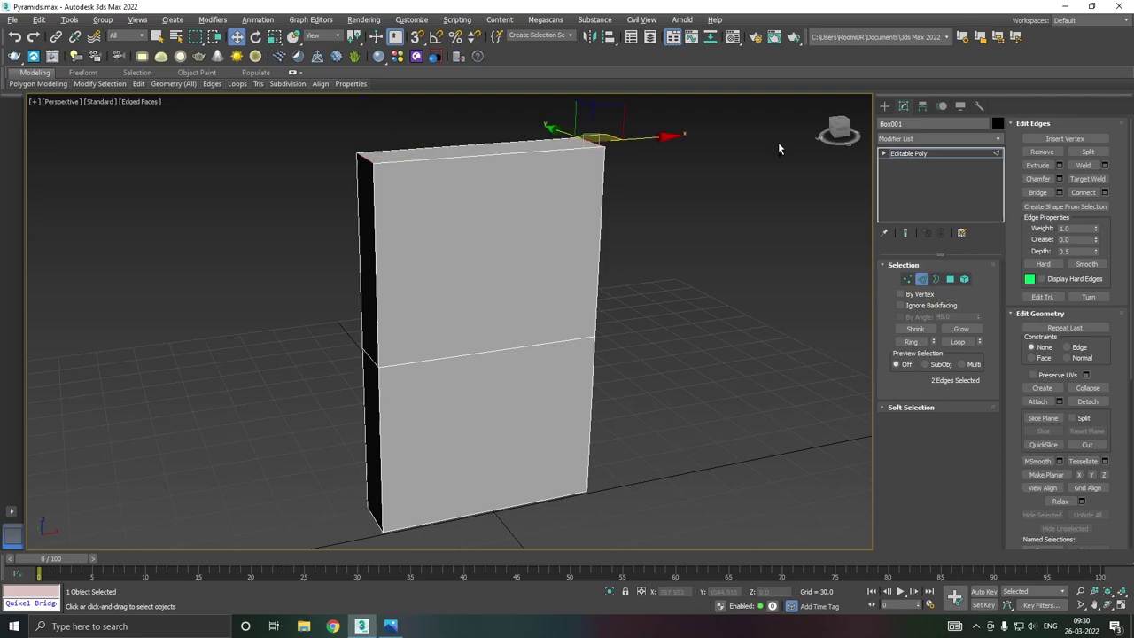
- Chamfer the top edges by 61.292 with 6 segments to form an arched top
{"action": "left_click", "coordinate": [1058, 178]}
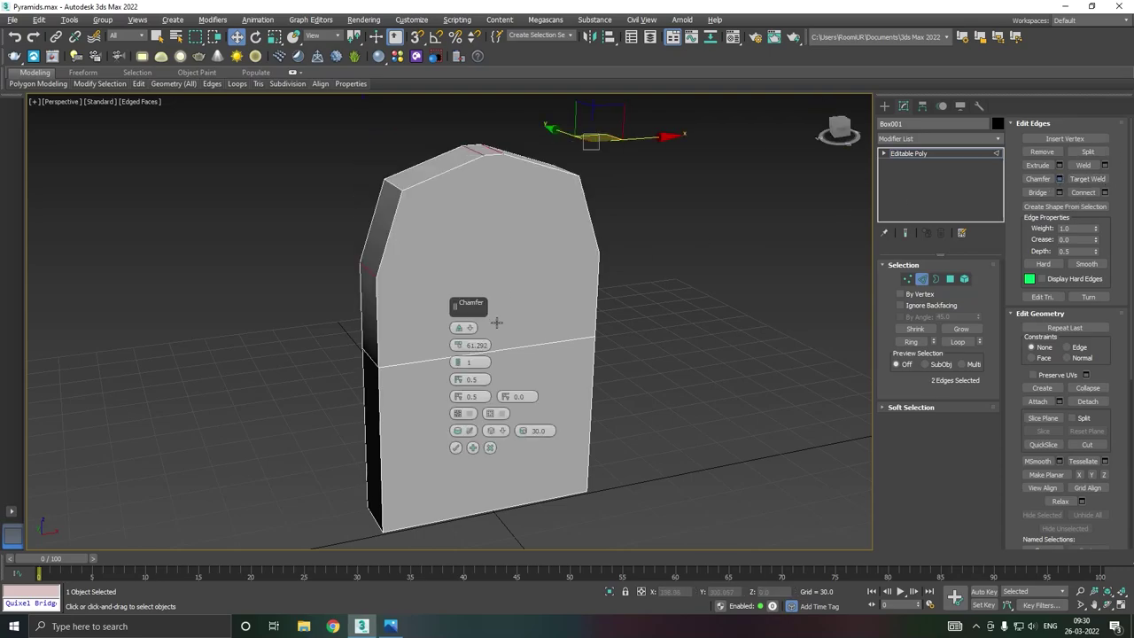
{"action": "left_click_drag", "start_coordinate": [461, 371], "coordinate": [461, 365]}
{"action": "left_click", "coordinate": [461, 362]}
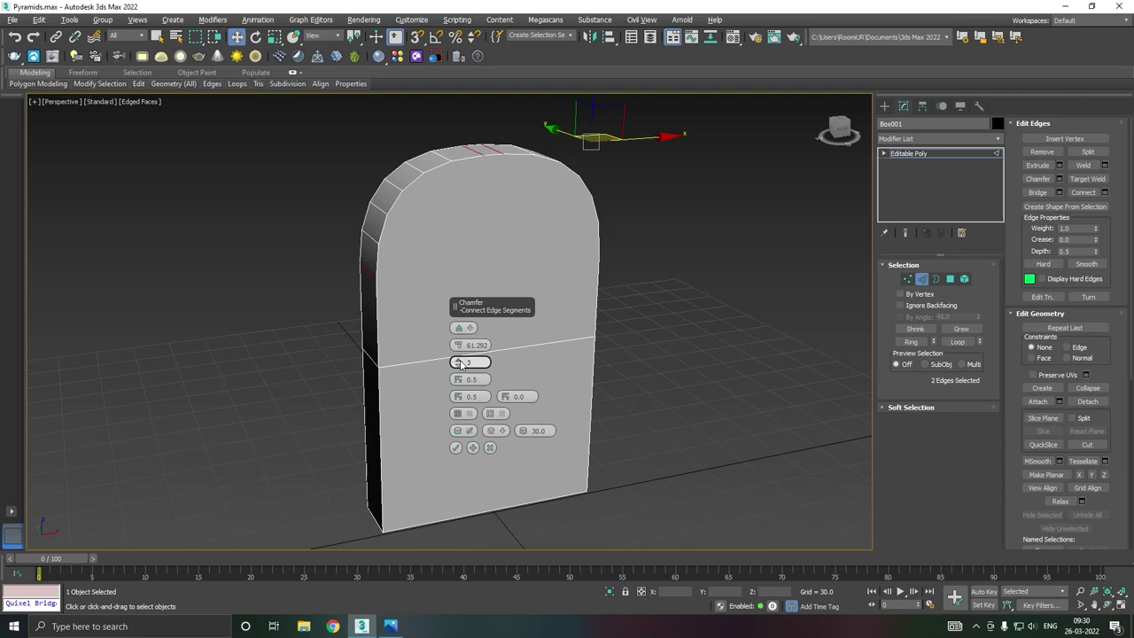
{"action": "left_click", "coordinate": [460, 364]}
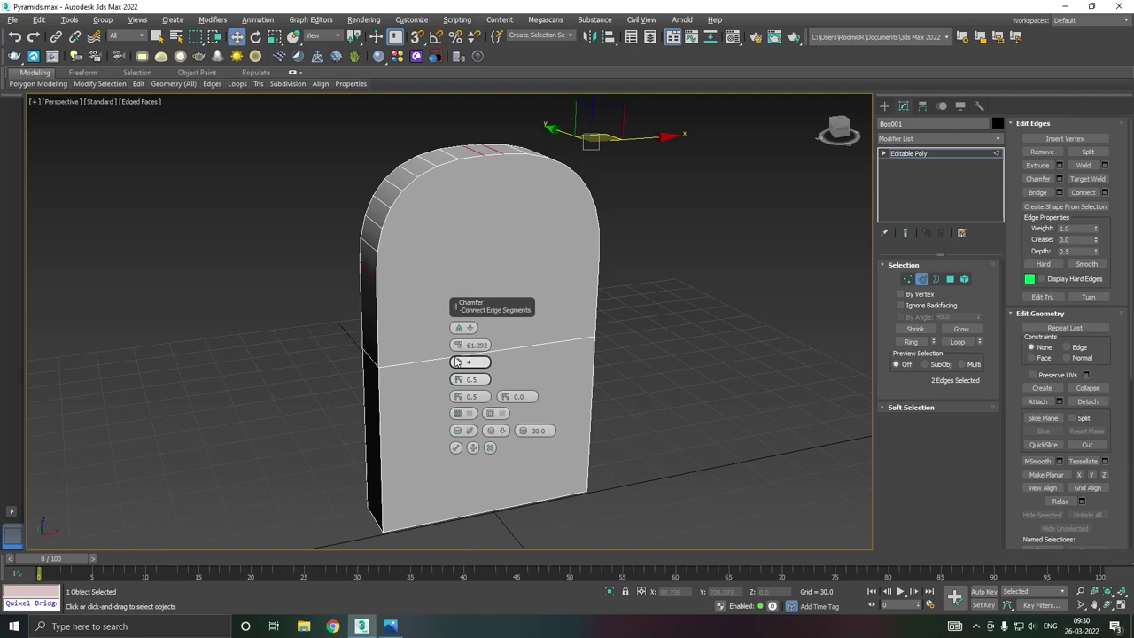
{"action": "left_click", "coordinate": [461, 361]}
{"action": "left_click", "coordinate": [460, 361]}
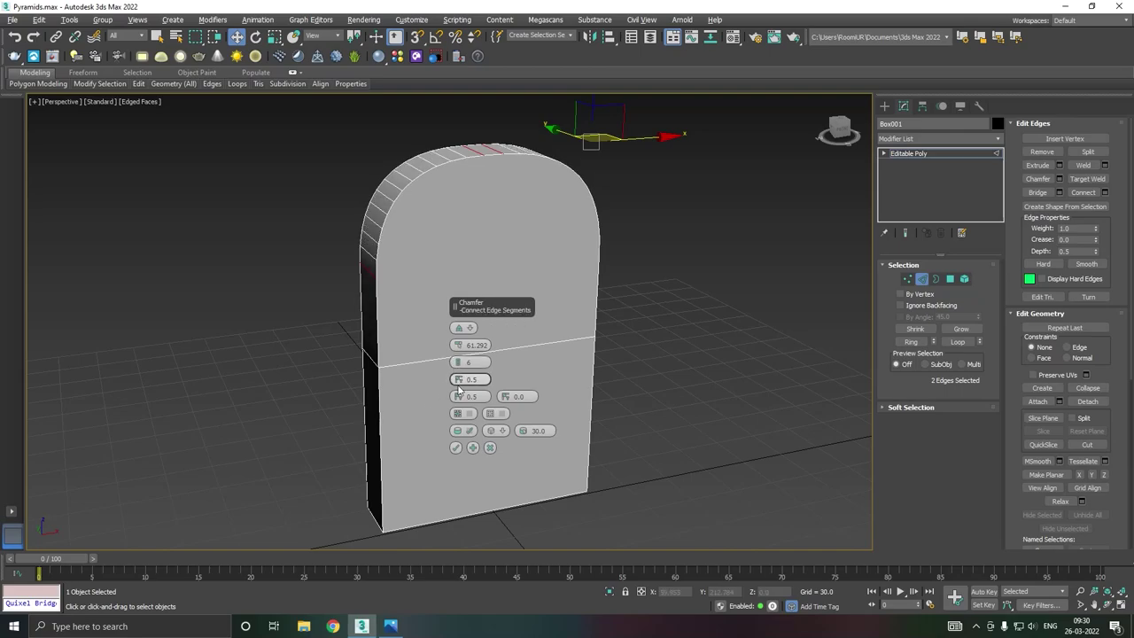
{"action": "left_click", "coordinate": [455, 448]}
{"action": "scroll", "coordinate": [456, 439], "scroll_direction": "down", "scroll_amount": 2}
{"action": "middle_click_drag", "start_coordinate": [458, 436], "coordinate": [560, 343], "text": "alt"}
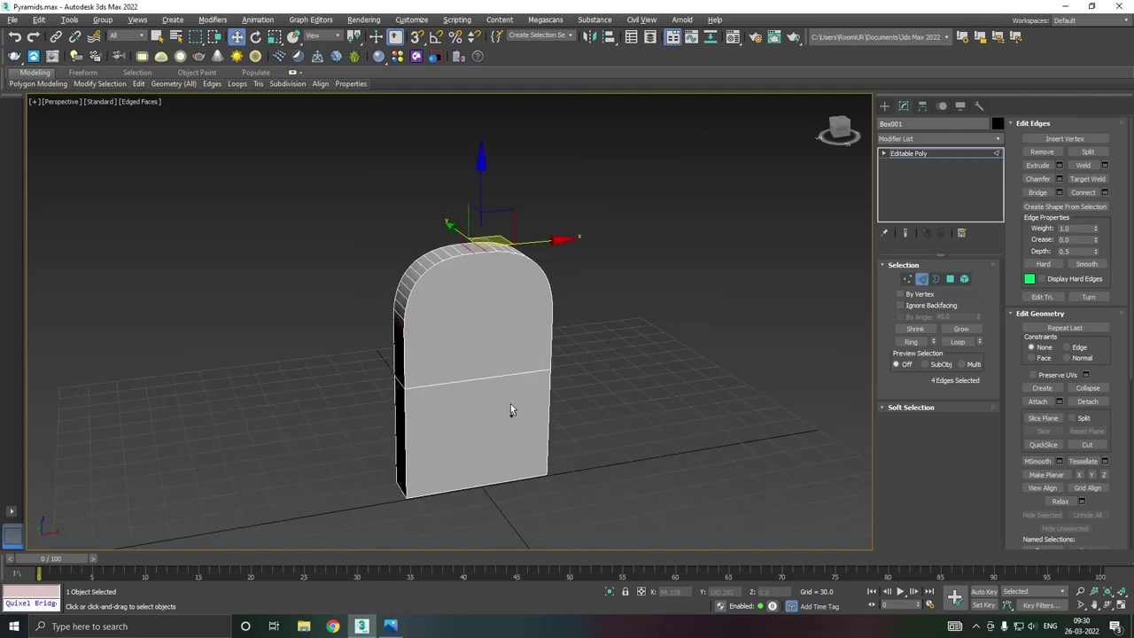
- In Vertex mode, raise the arched top vertices slightly
{"action": "left_click", "coordinate": [907, 279]}
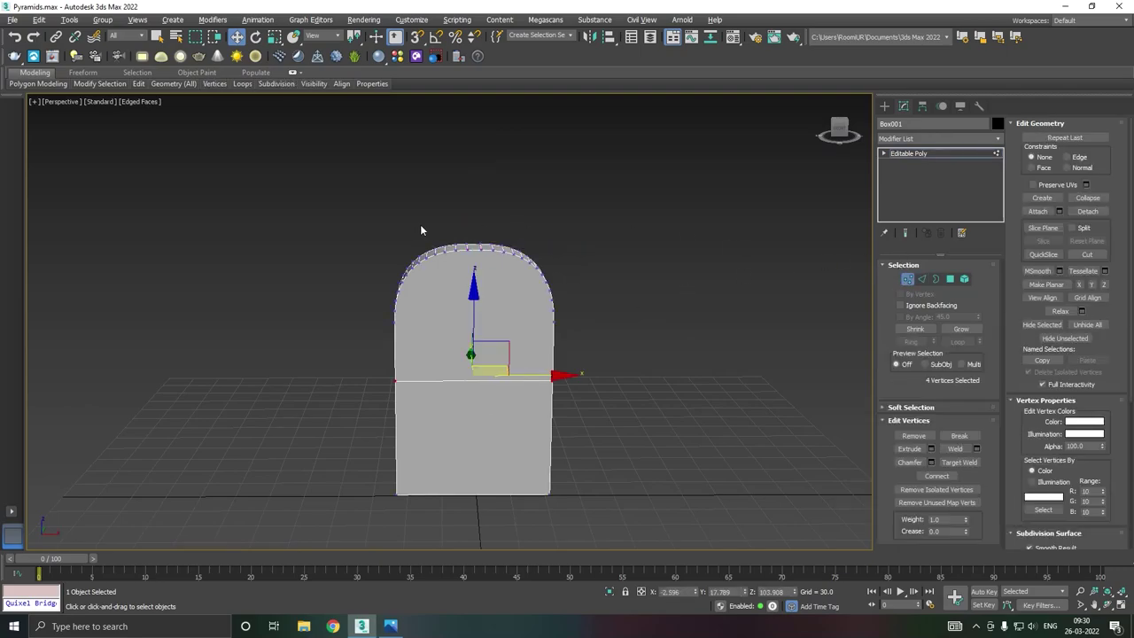
{"action": "left_click_drag", "start_coordinate": [645, 346], "coordinate": [644, 344]}
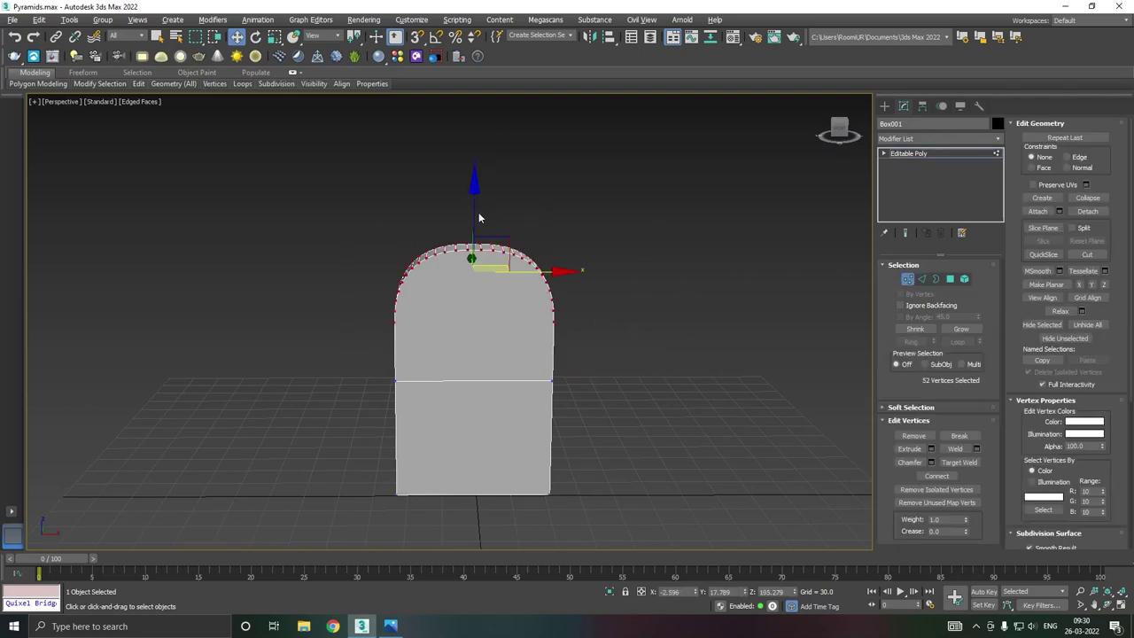
{"action": "left_click_drag", "start_coordinate": [476, 212], "coordinate": [473, 175]}
{"action": "scroll", "coordinate": [519, 278], "scroll_direction": "up", "scroll_amount": 1}
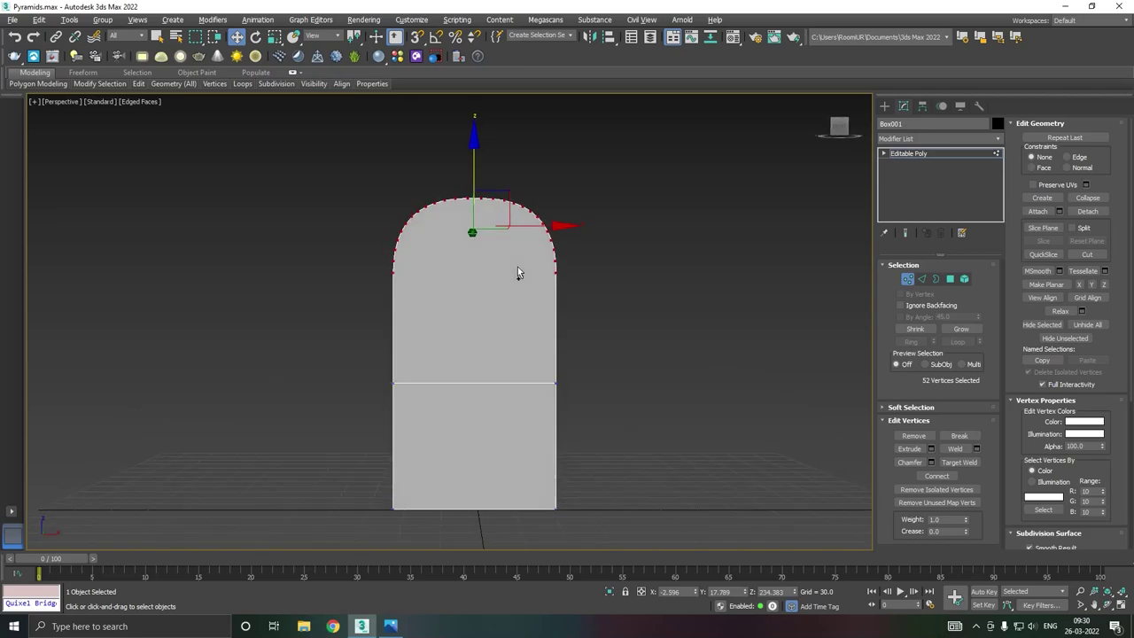
- Move the four middle-loop vertices up on Z and exit sub-object mode
{"action": "left_click_drag", "start_coordinate": [645, 391], "coordinate": [647, 393]}
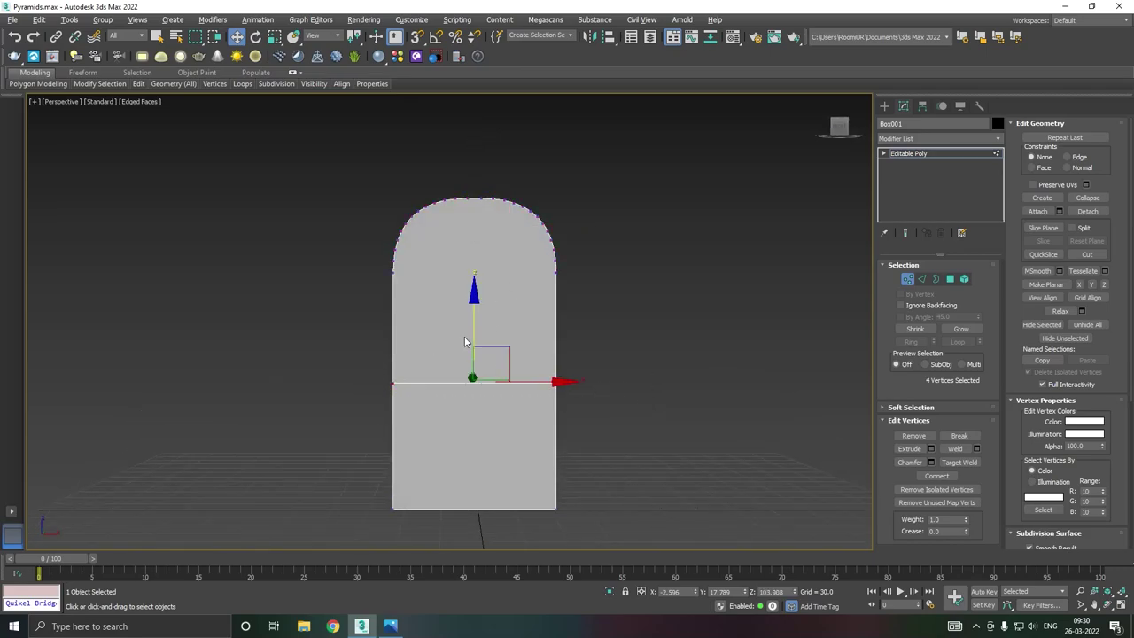
{"action": "left_click_drag", "start_coordinate": [473, 333], "coordinate": [473, 311]}
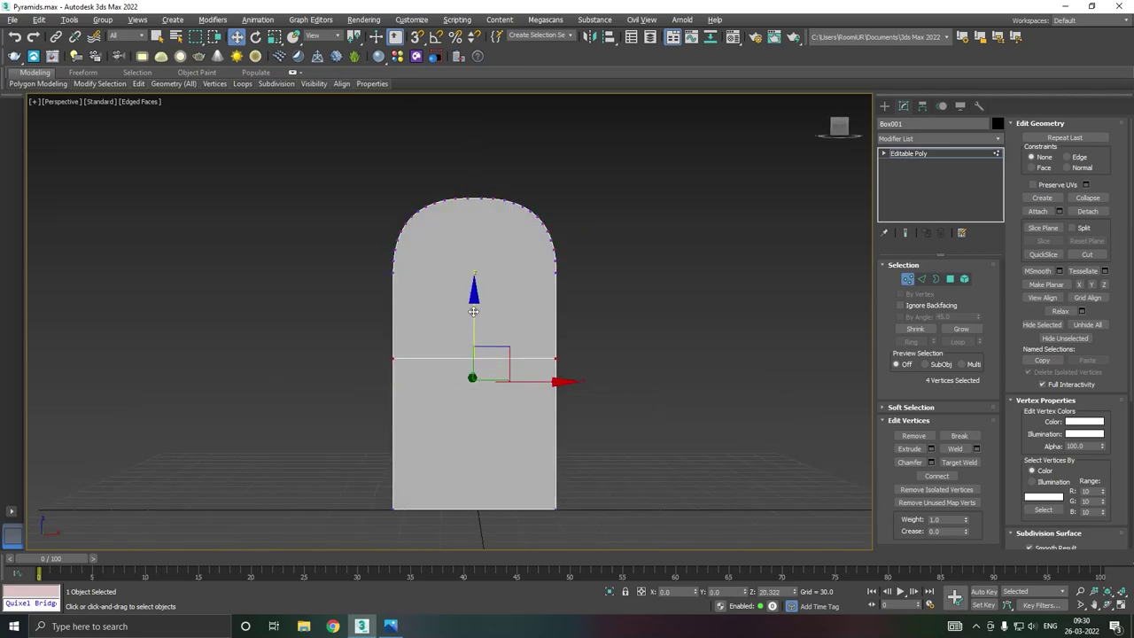
{"action": "mouse_move", "coordinate": [475, 325]}
{"action": "middle_mouse_down", "text": "alt"}
{"action": "mouse_move", "coordinate": [487, 344]}
{"action": "mouse_move", "coordinate": [522, 341]}
{"action": "middle_mouse_up", "text": "alt"}
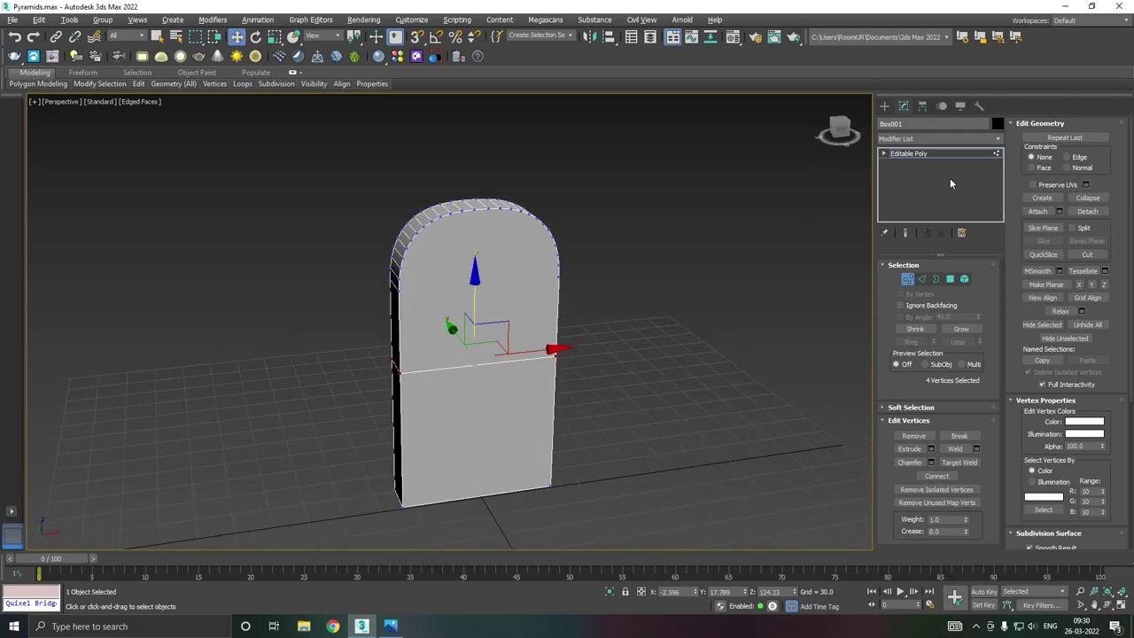
{"action": "left_click", "coordinate": [928, 153]}
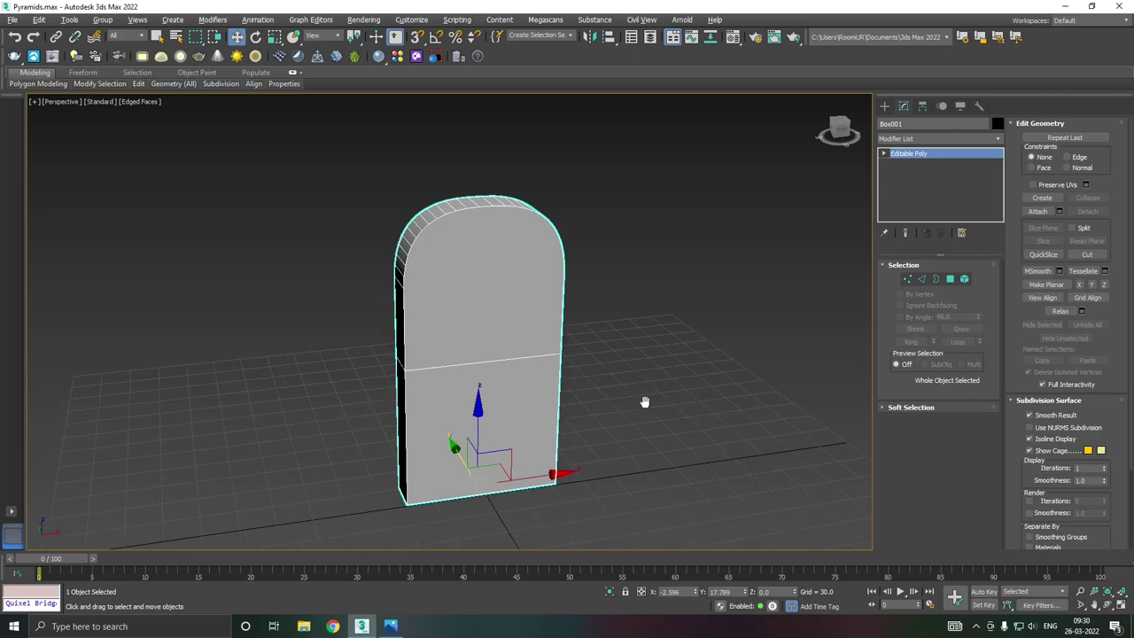
{"action": "middle_click_drag", "start_coordinate": [638, 379], "coordinate": [643, 395], "text": "alt"}
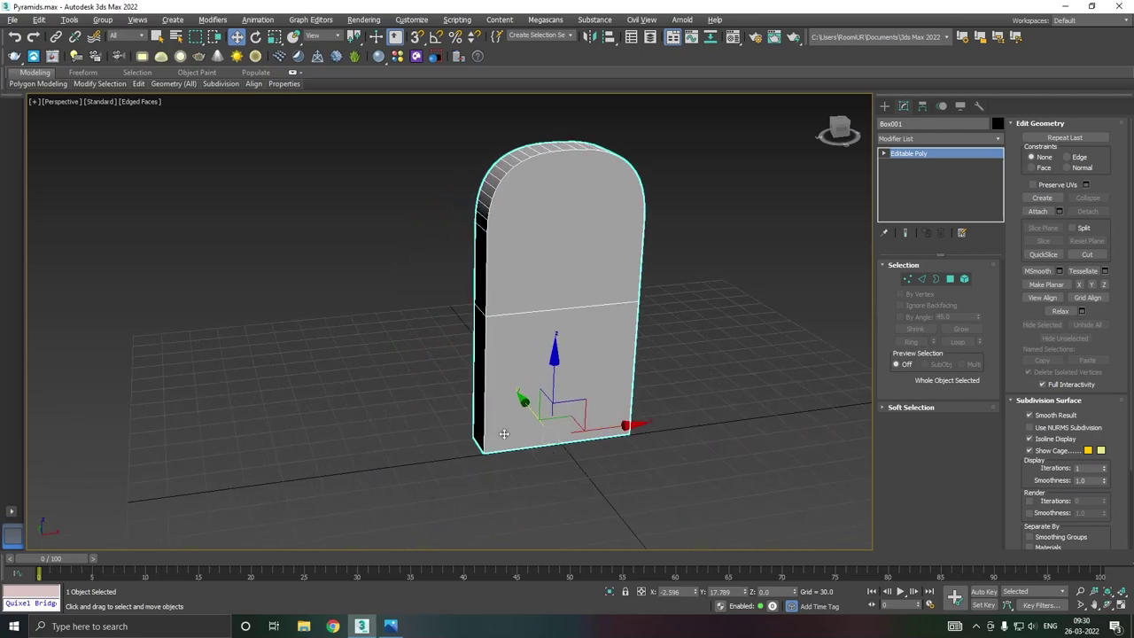
- In Top view, draw a long narrow box, Box002, beside the backrest's base
{"action": "key", "text": "t"}
{"action": "scroll", "coordinate": [492, 403], "scroll_direction": "down", "scroll_amount": 3}
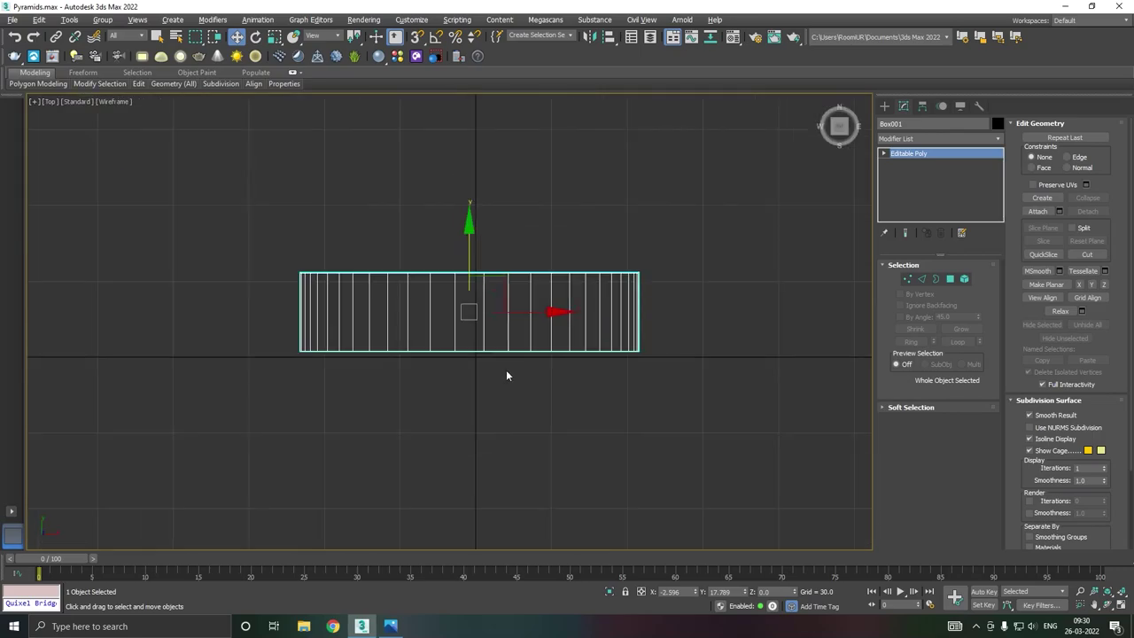
{"action": "scroll", "coordinate": [506, 374], "scroll_direction": "down", "scroll_amount": 5}
{"action": "middle_click_drag", "start_coordinate": [535, 445], "coordinate": [514, 375]}
{"action": "scroll", "coordinate": [531, 382], "scroll_direction": "up", "scroll_amount": 2}
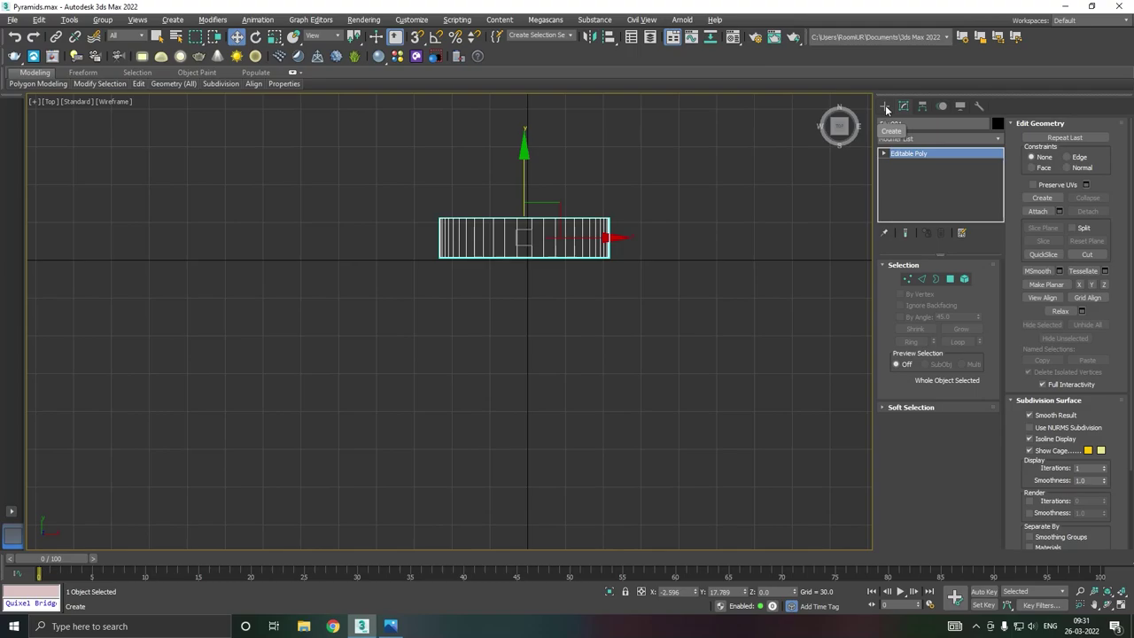
{"action": "left_click", "coordinate": [886, 107]}
{"action": "left_click", "coordinate": [907, 184]}
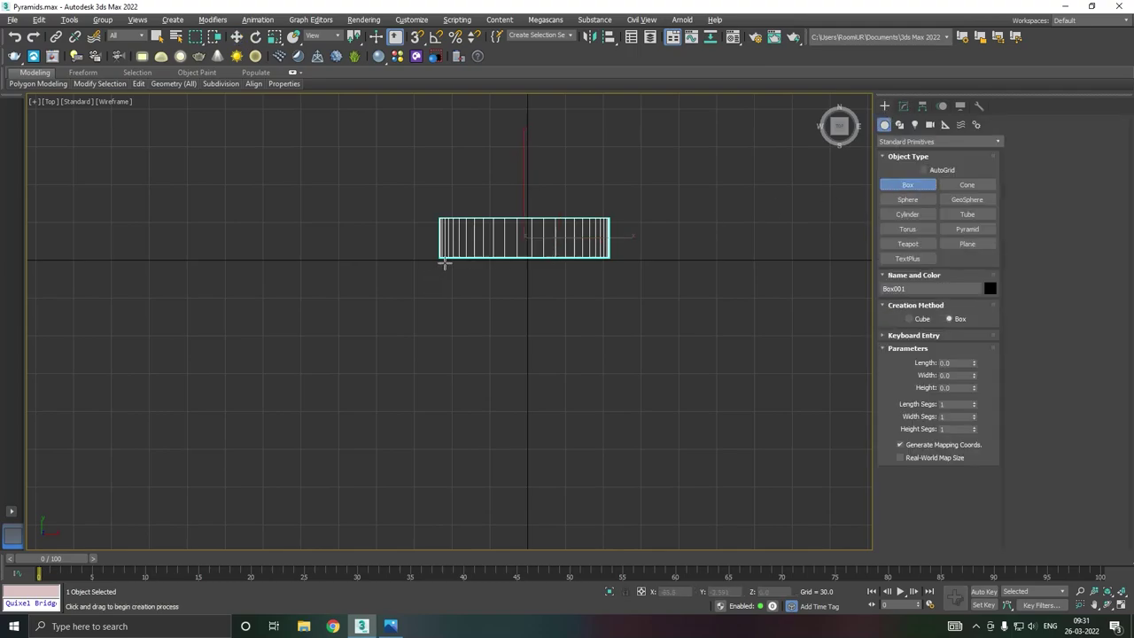
{"action": "left_click_drag", "start_coordinate": [441, 259], "coordinate": [464, 401]}
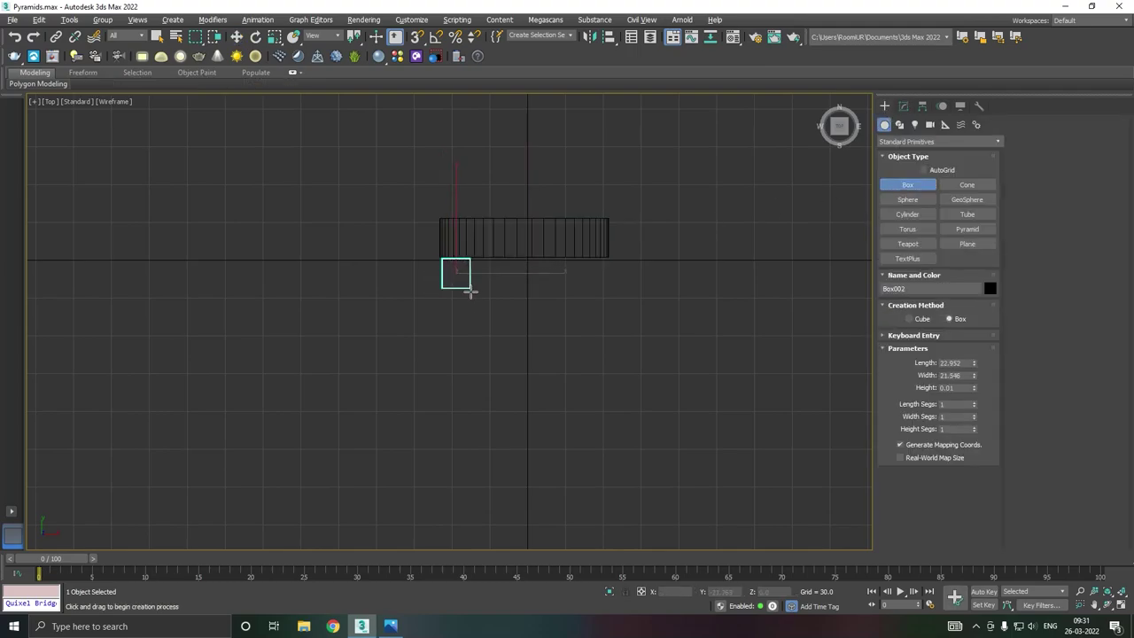
{"action": "left_click", "coordinate": [462, 374]}
- Return to the Perspective view and open the Material Editor
{"action": "key", "text": "w"}
{"action": "key", "text": "p"}
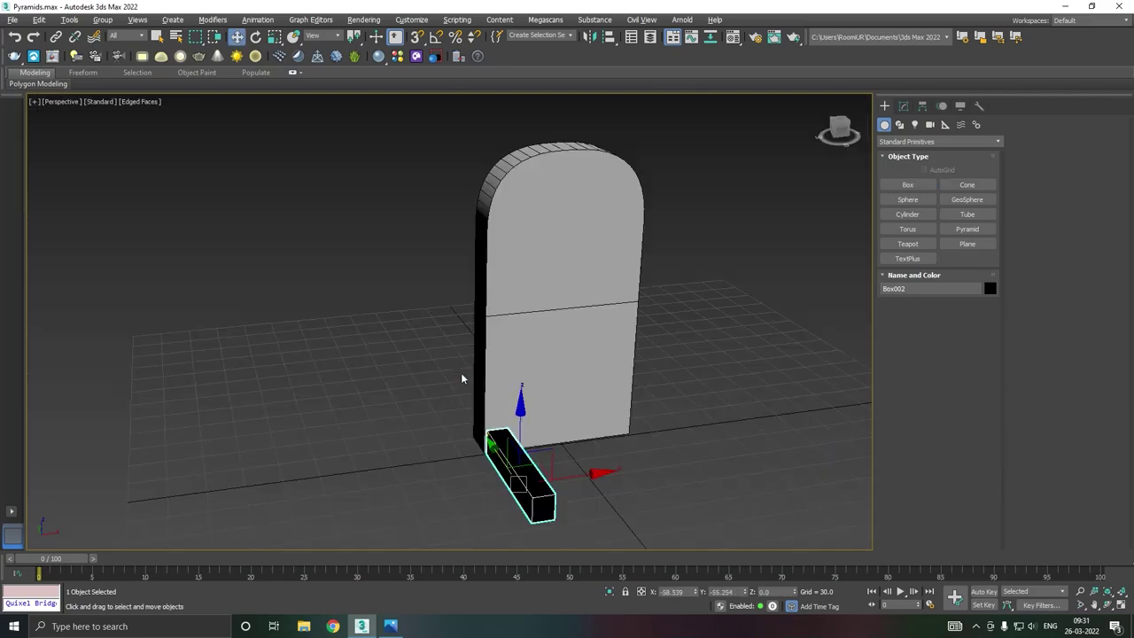
{"action": "key", "text": "m"}
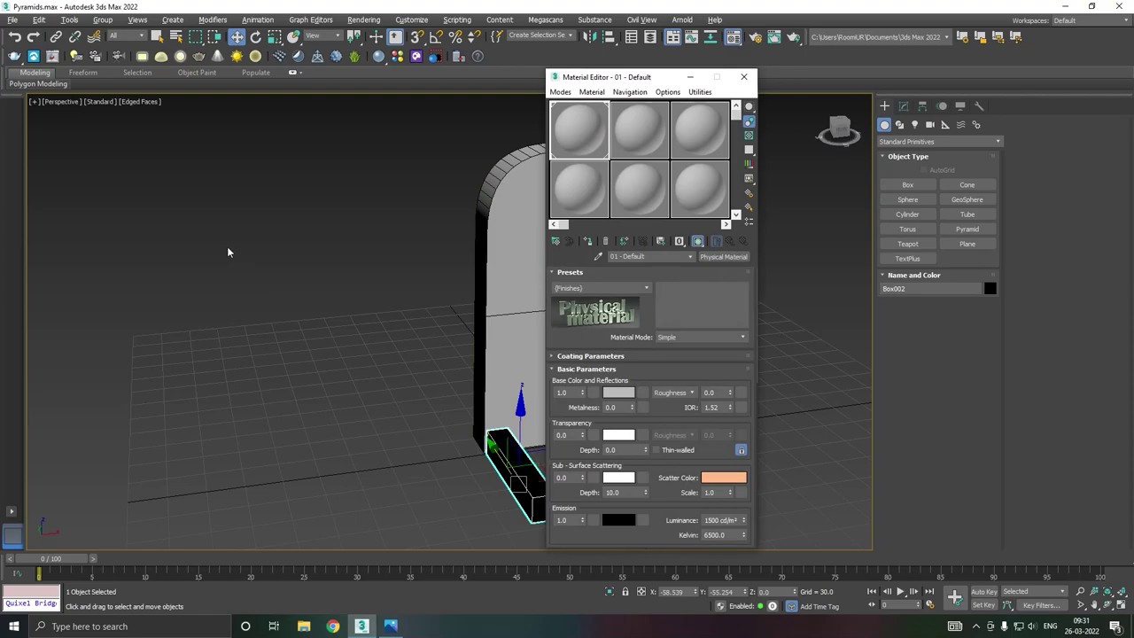
- Set Box002's height to 115.04 in the Modify panel
{"action": "key", "text": "m"}
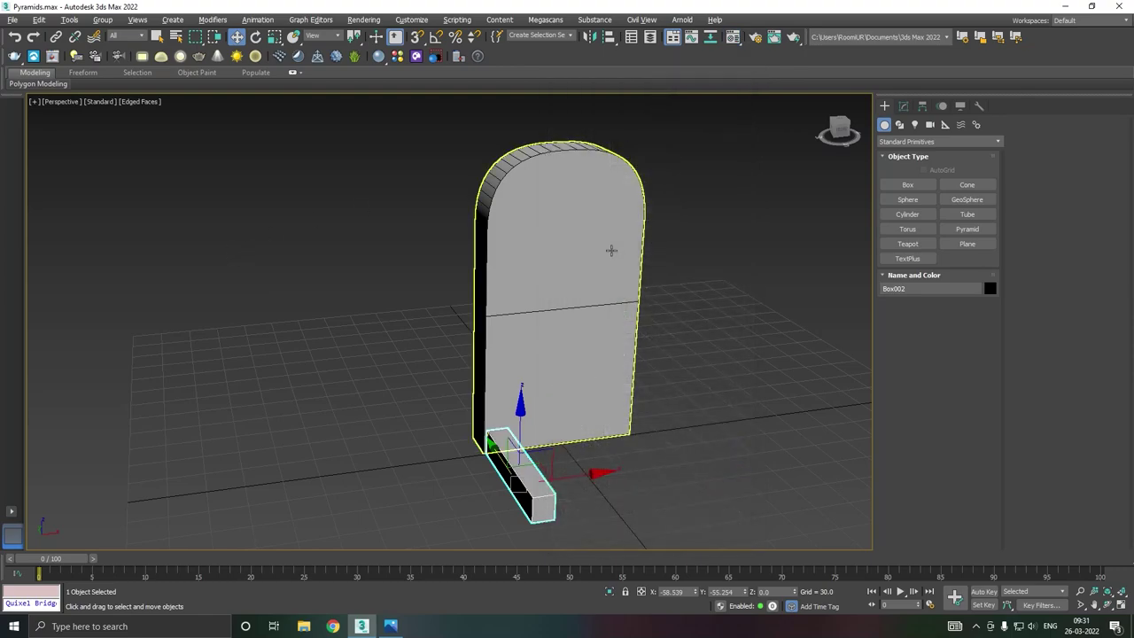
{"action": "left_click", "coordinate": [903, 106]}
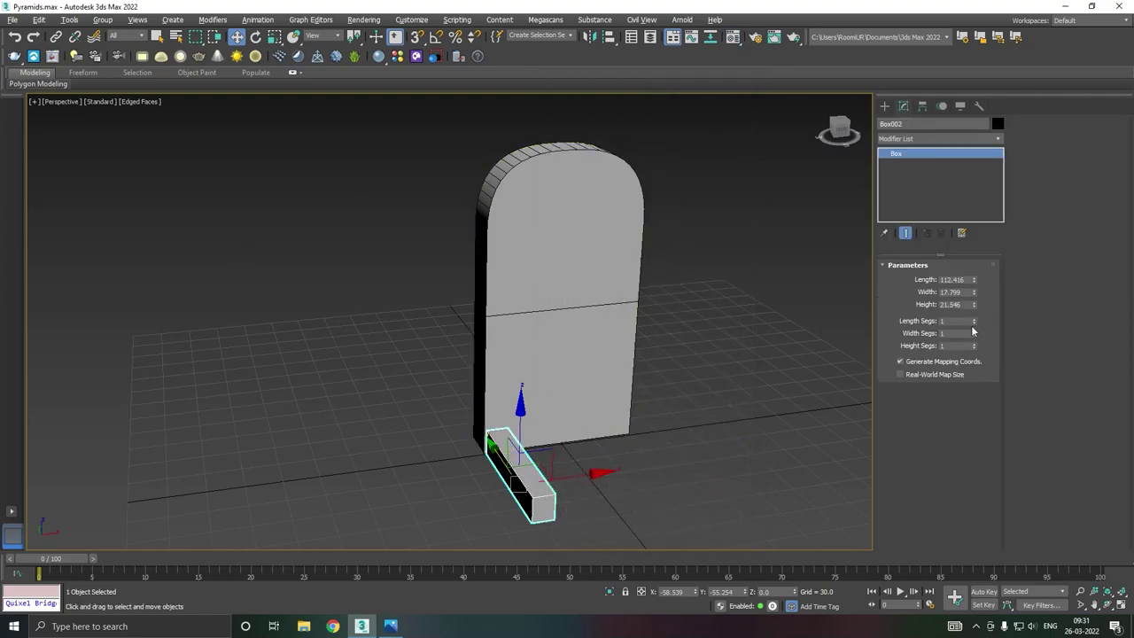
{"action": "left_click_drag", "start_coordinate": [974, 309], "coordinate": [956, 203]}
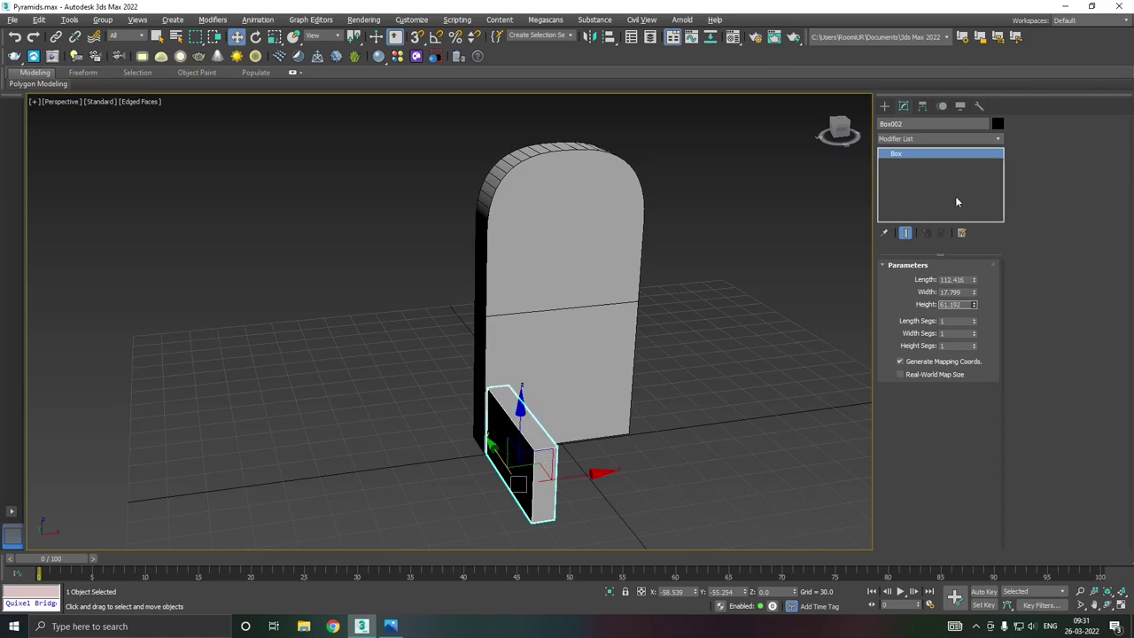
{"action": "left_click_drag", "start_coordinate": [976, 304], "coordinate": [961, 254]}
{"action": "mouse_move", "coordinate": [735, 348]}
{"action": "middle_mouse_down", "text": "alt"}
{"action": "mouse_move", "coordinate": [675, 343]}
{"action": "mouse_move", "coordinate": [729, 363]}
{"action": "middle_mouse_up", "text": "alt"}
- Slide Box002 along X until it sits flush against the side of the backrest
{"action": "key", "text": "z"}
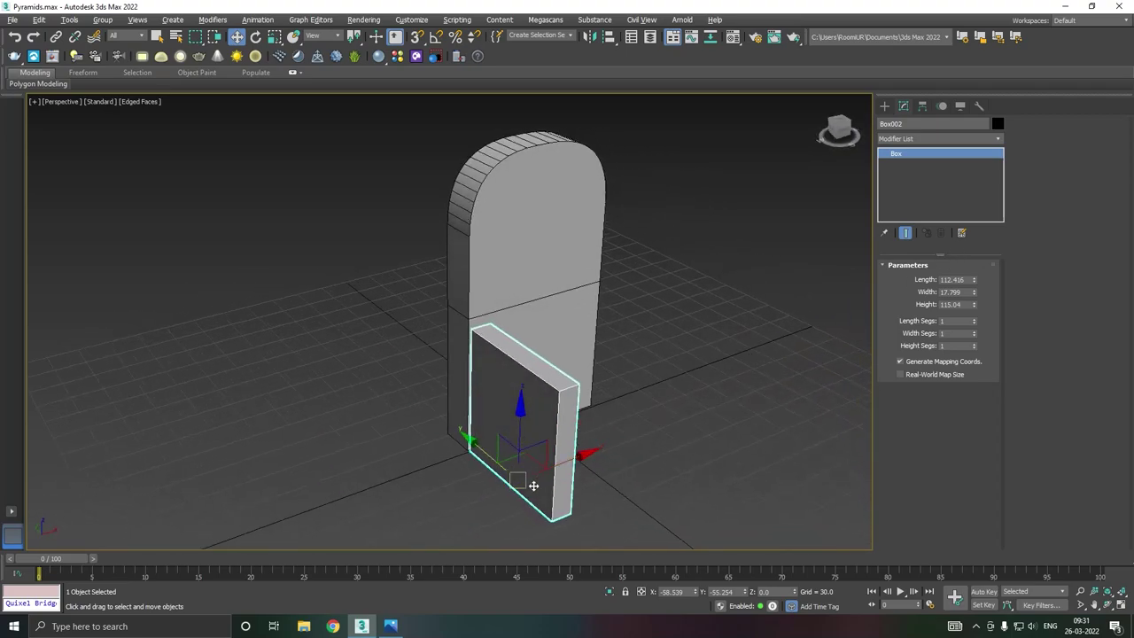
{"action": "scroll", "coordinate": [535, 487], "scroll_direction": "up", "scroll_amount": 2}
{"action": "middle_click_drag", "start_coordinate": [541, 498], "coordinate": [544, 480]}
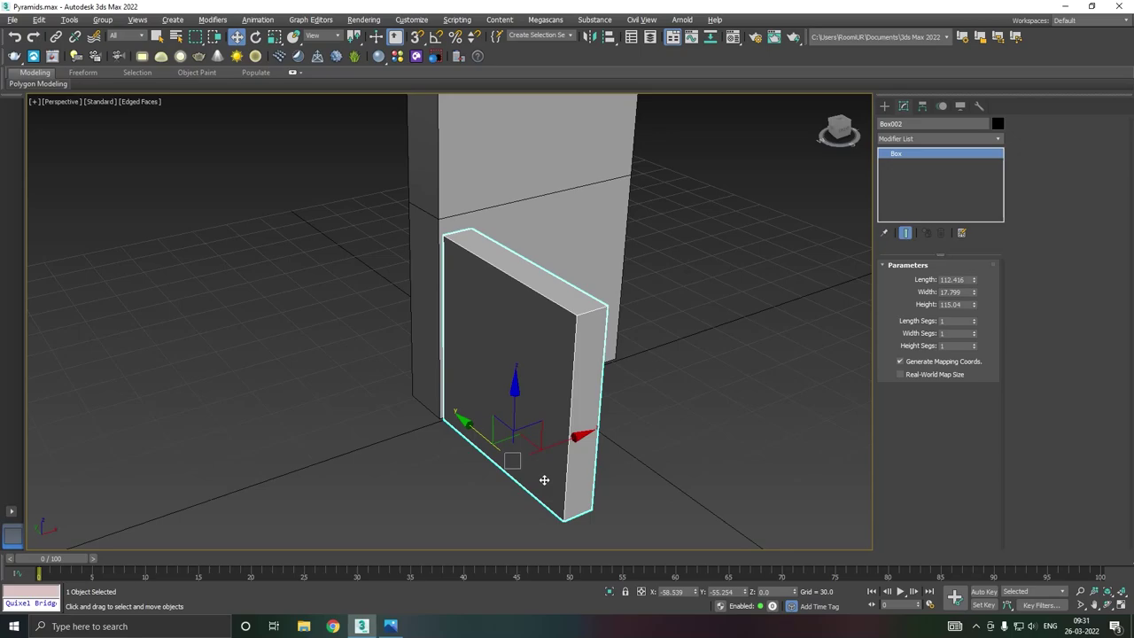
{"action": "scroll", "coordinate": [545, 480], "scroll_direction": "down", "scroll_amount": 3}
{"action": "scroll", "coordinate": [497, 436], "scroll_direction": "up", "scroll_amount": 3}
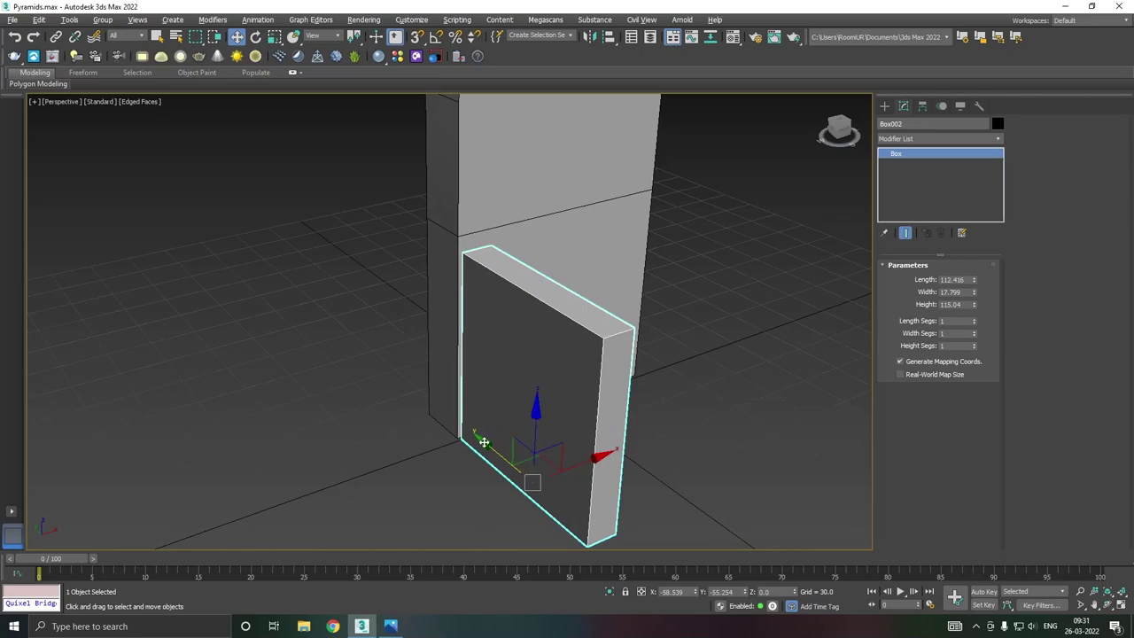
{"action": "left_click_drag", "start_coordinate": [483, 442], "coordinate": [478, 440]}
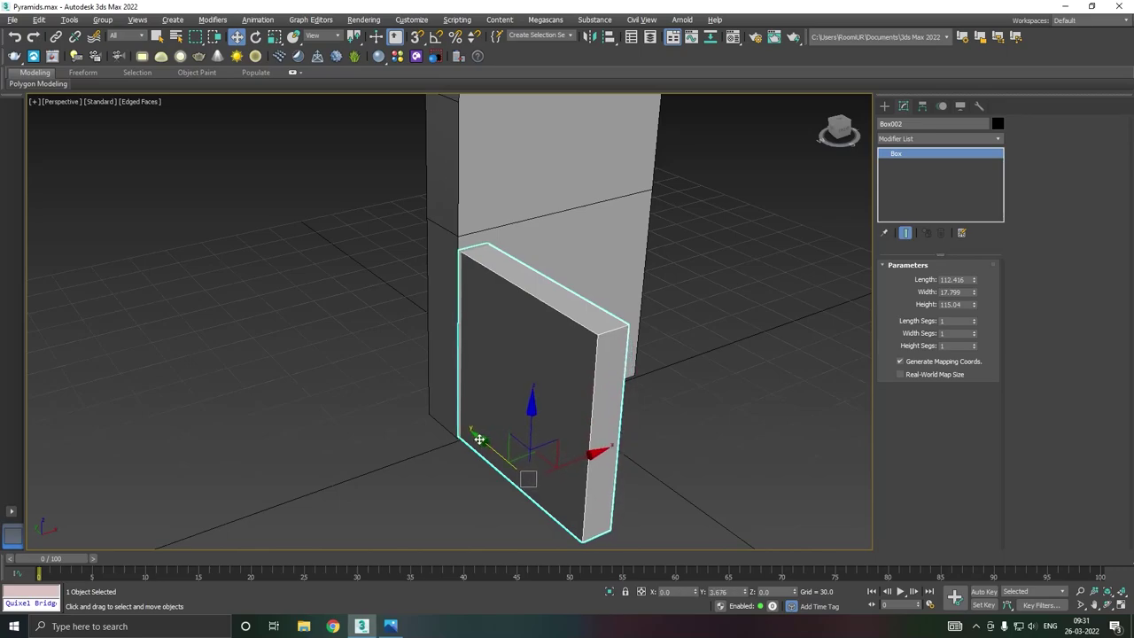
{"action": "scroll", "coordinate": [479, 441], "scroll_direction": "up", "scroll_amount": 2}
{"action": "scroll", "coordinate": [489, 461], "scroll_direction": "up", "scroll_amount": 2}
{"action": "scroll", "coordinate": [499, 490], "scroll_direction": "up", "scroll_amount": 2}
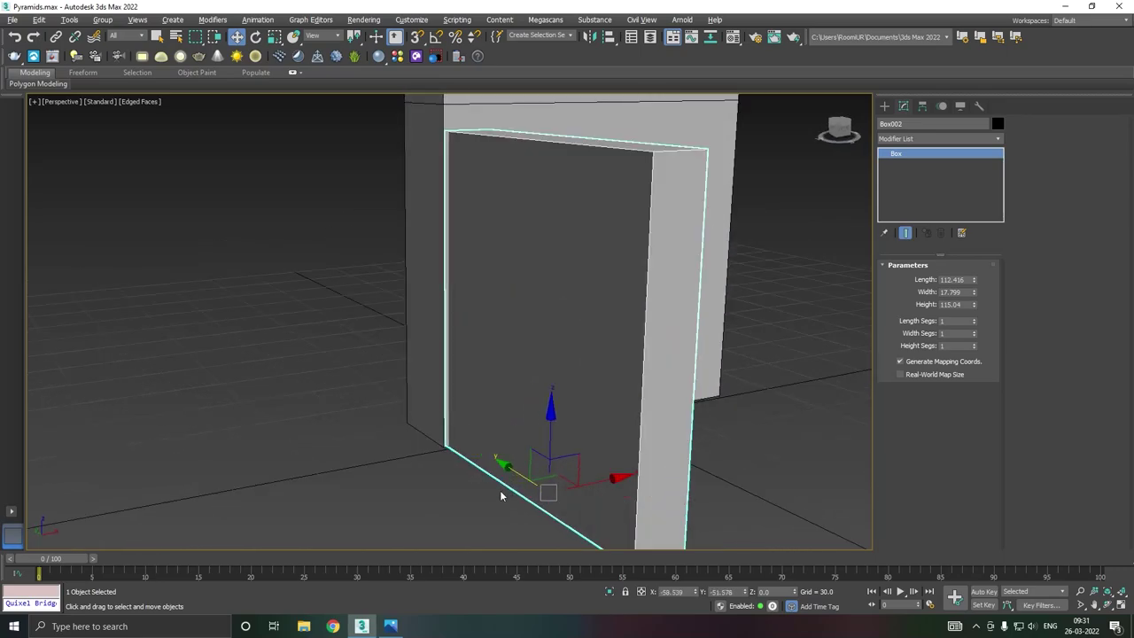
{"action": "left_click_drag", "start_coordinate": [594, 484], "coordinate": [590, 483]}
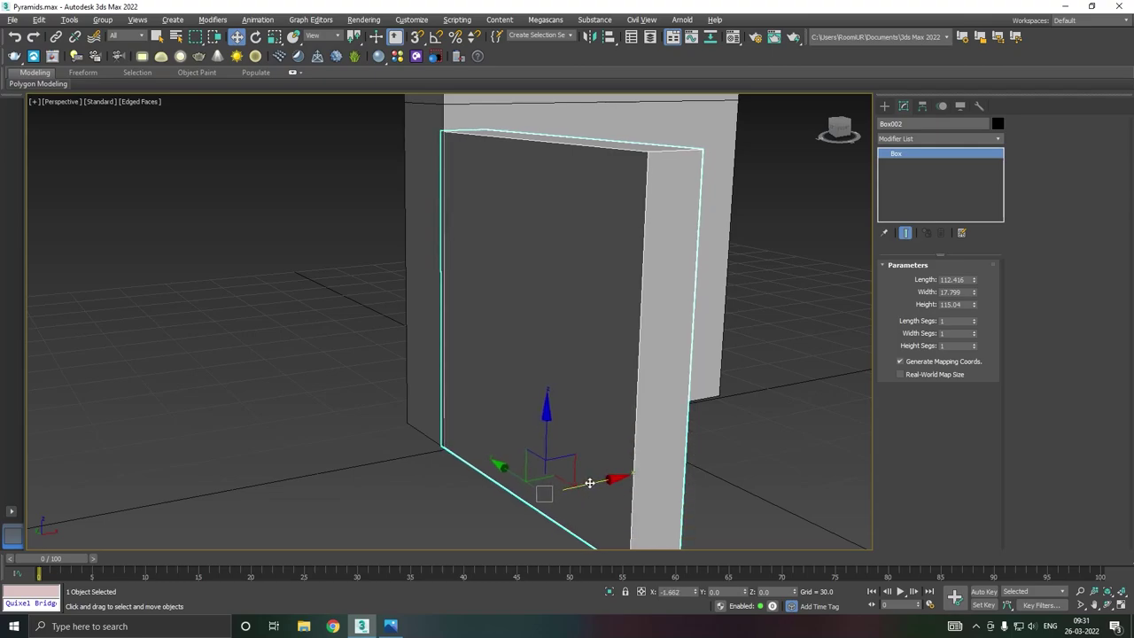
{"action": "left_click", "coordinate": [410, 513]}
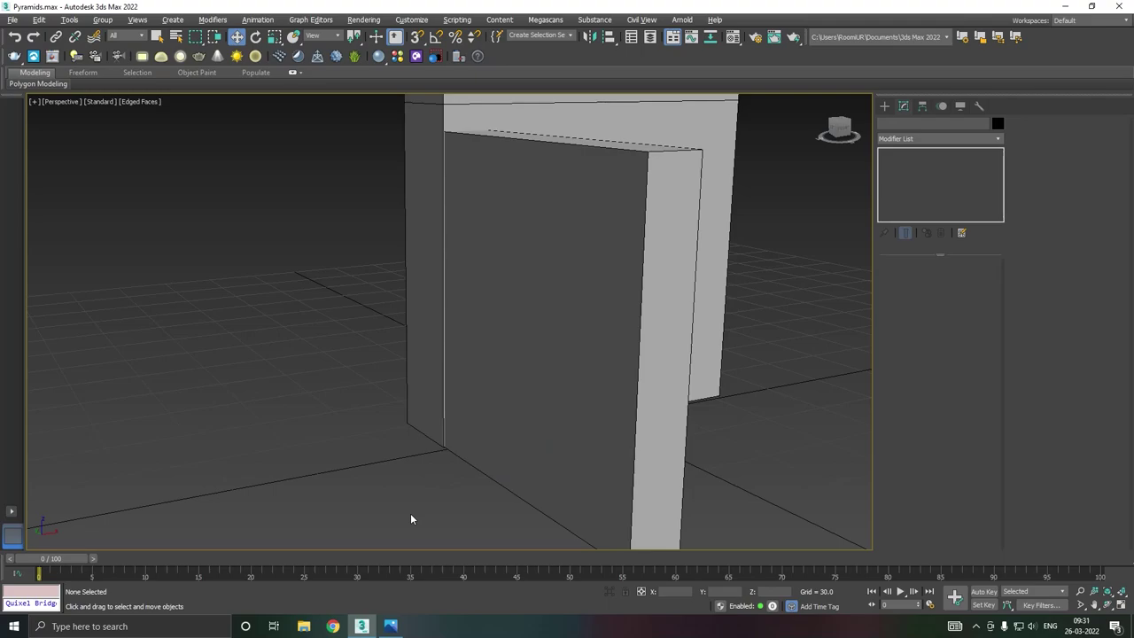
{"action": "scroll", "coordinate": [410, 513], "scroll_direction": "up", "scroll_amount": 5}
{"action": "scroll", "coordinate": [526, 465], "scroll_direction": "down", "scroll_amount": 4}
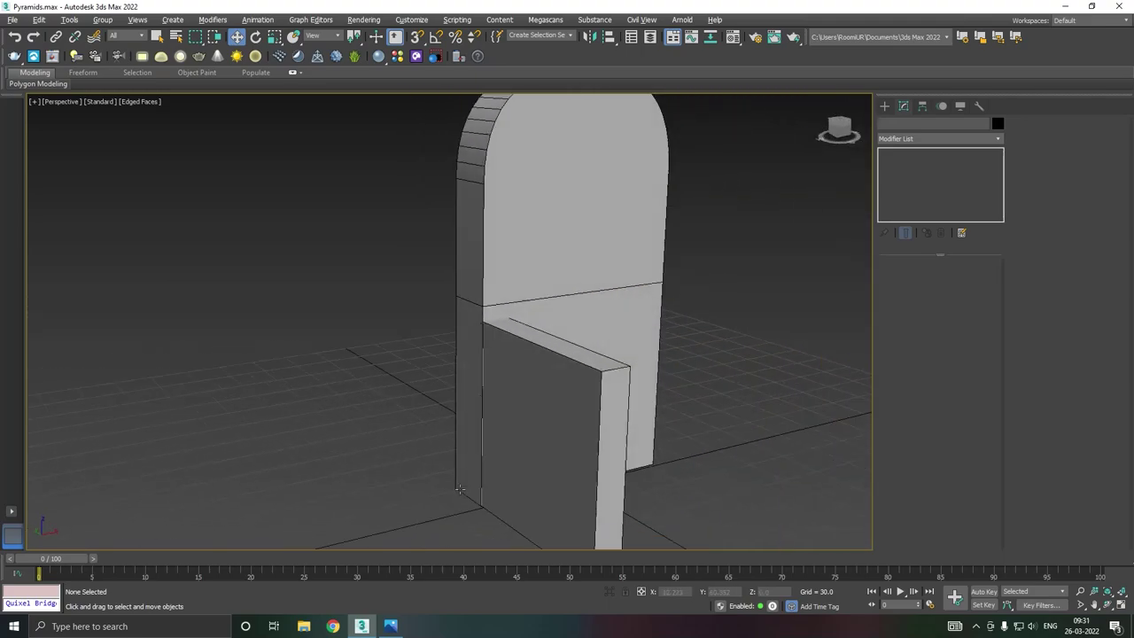
{"action": "left_click", "coordinate": [526, 465]}
{"action": "mouse_move", "coordinate": [526, 465]}
{"action": "middle_mouse_down", "text": "alt"}
{"action": "mouse_move", "coordinate": [532, 476]}
{"action": "mouse_move", "coordinate": [519, 481]}
{"action": "mouse_move", "coordinate": [543, 439]}
{"action": "mouse_move", "coordinate": [526, 418]}
{"action": "mouse_move", "coordinate": [593, 417]}
{"action": "middle_mouse_up", "text": "alt"}
- Move Box001's arched-top vertices up on Z to heighten the backrest
{"action": "left_click", "coordinate": [661, 404]}
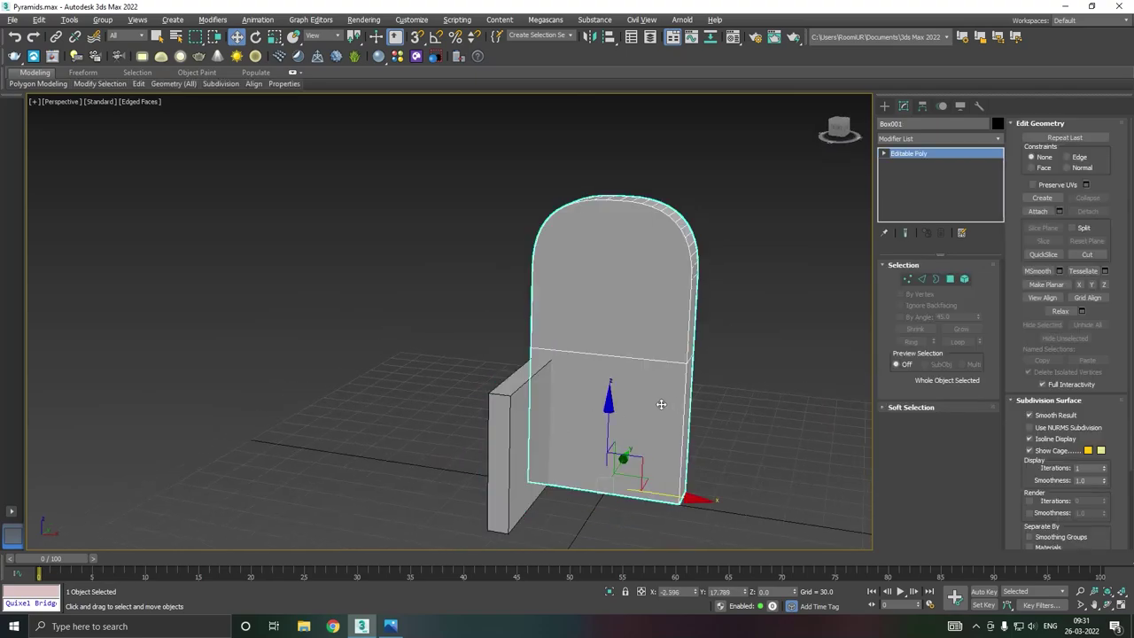
{"action": "left_click", "coordinate": [908, 280]}
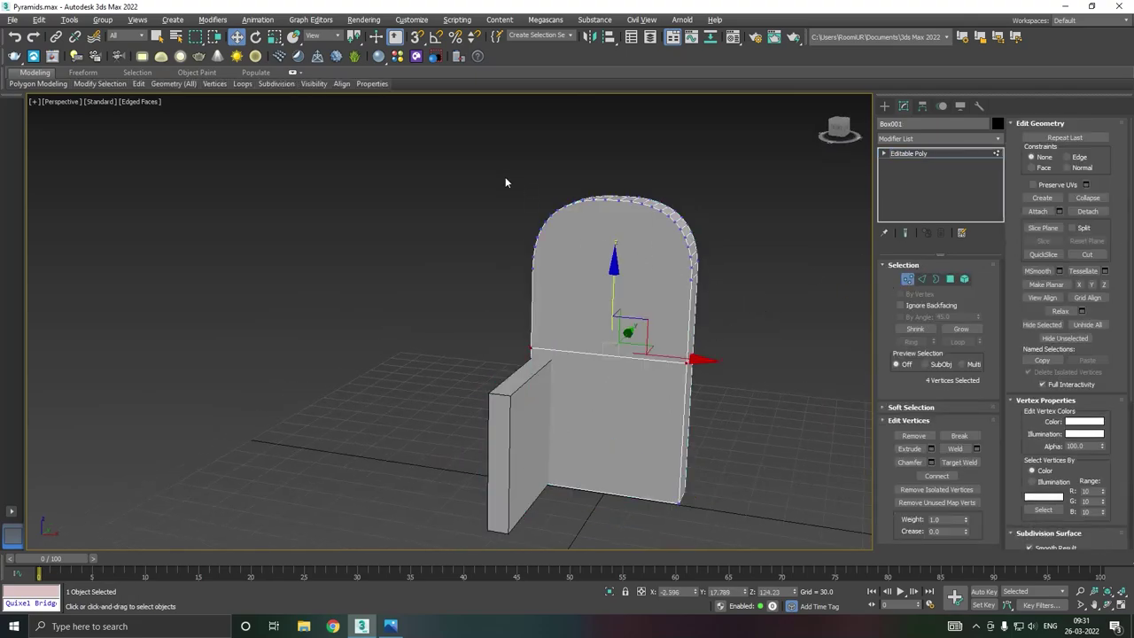
{"action": "left_click_drag", "start_coordinate": [777, 282], "coordinate": [787, 315]}
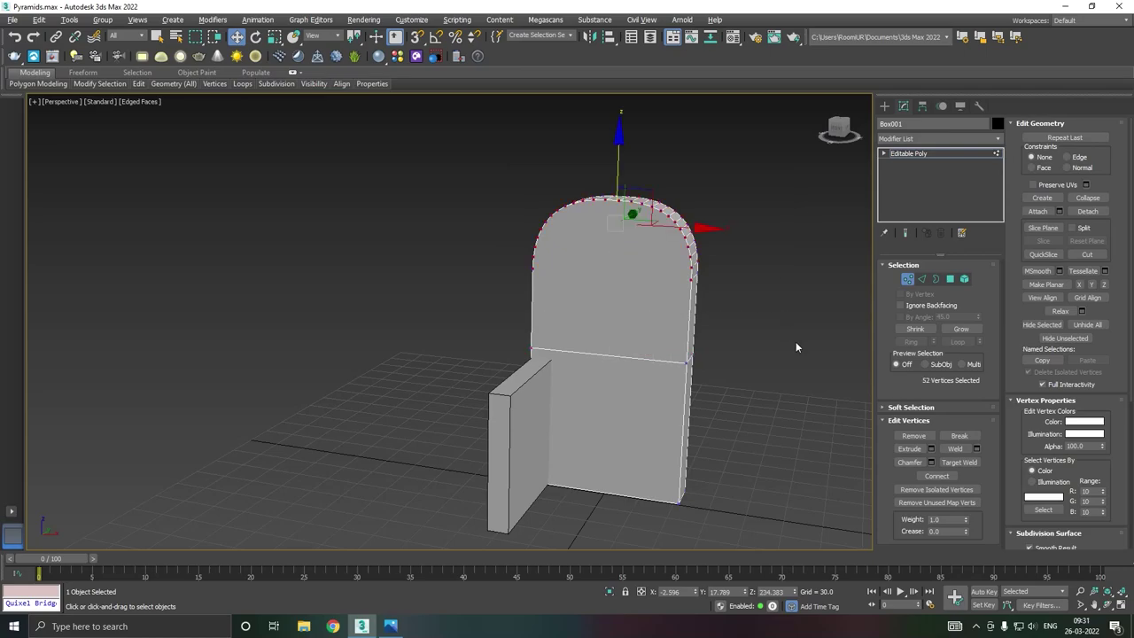
{"action": "left_click_drag", "start_coordinate": [615, 180], "coordinate": [616, 104]}
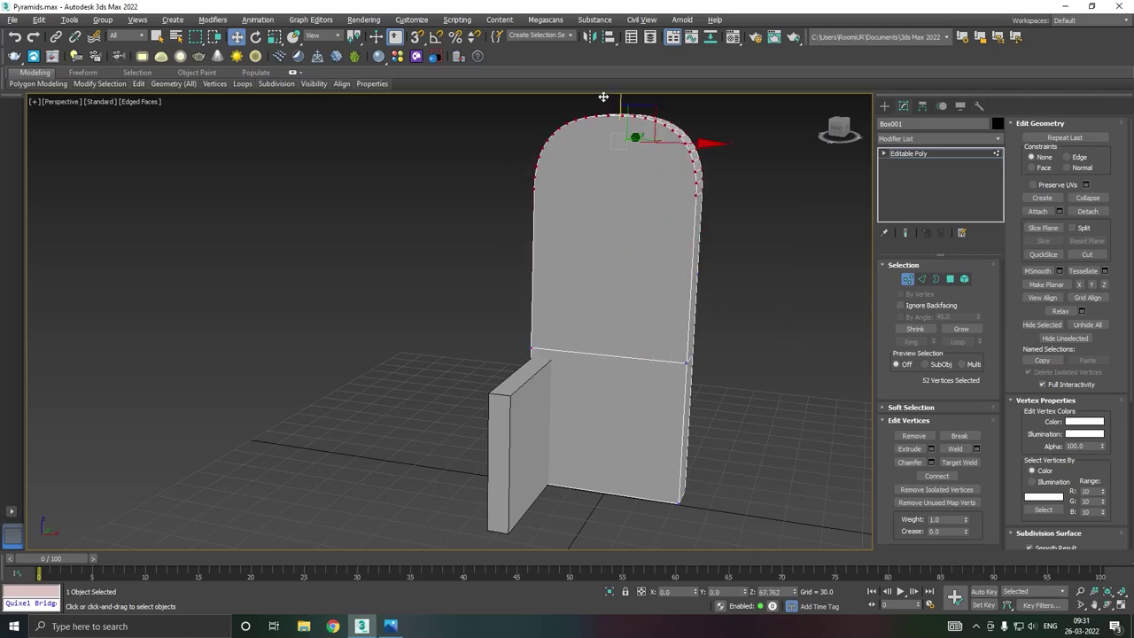
{"action": "left_click", "coordinate": [902, 154]}
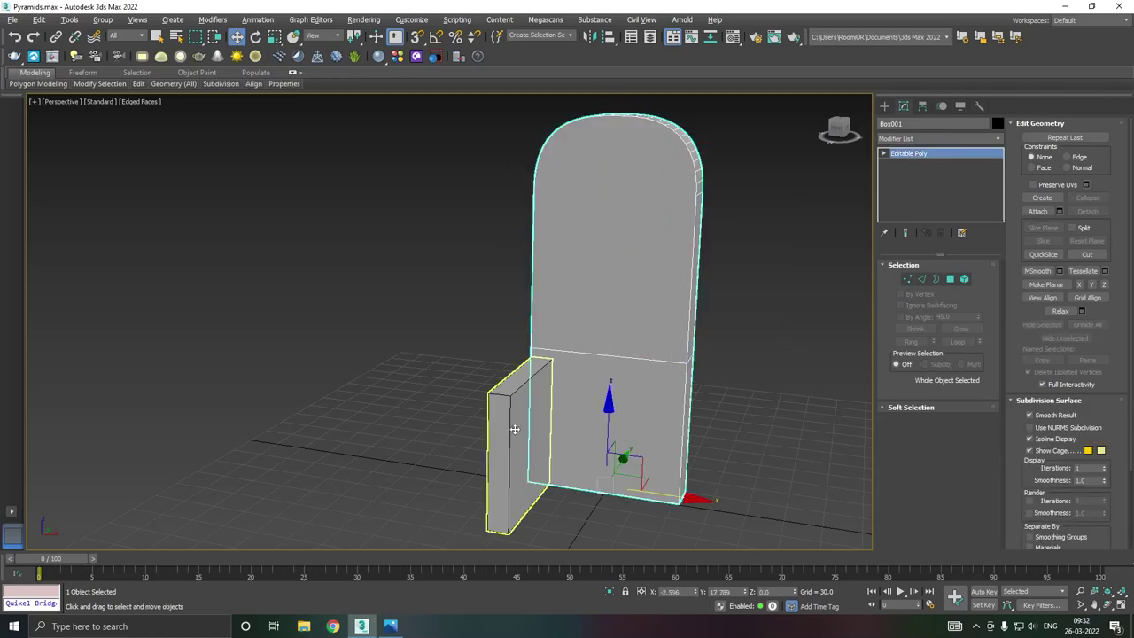
{"action": "left_click", "coordinate": [515, 430]}
- Shift-clone the side panel twice to the opposite side of the backrest
{"action": "mouse_move", "coordinate": [523, 434]}
{"action": "middle_mouse_down", "text": "alt"}
{"action": "mouse_move", "coordinate": [559, 440]}
{"action": "mouse_move", "coordinate": [480, 398]}
{"action": "middle_mouse_up", "text": "alt"}
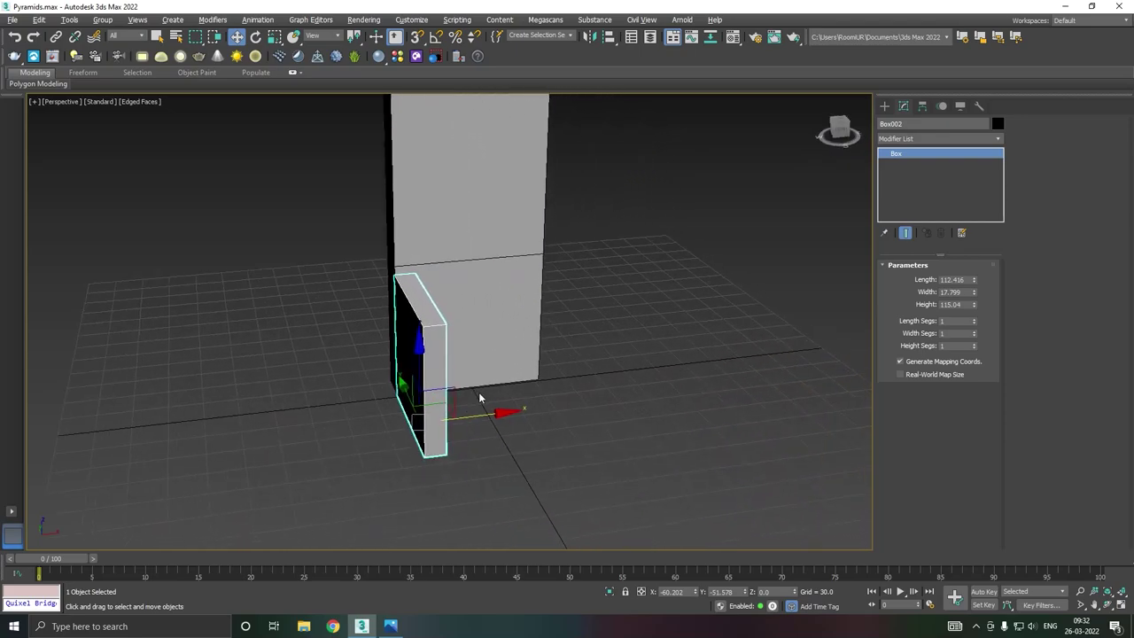
{"action": "left_click_drag", "start_coordinate": [488, 412], "coordinate": [612, 383], "text": "shift"}
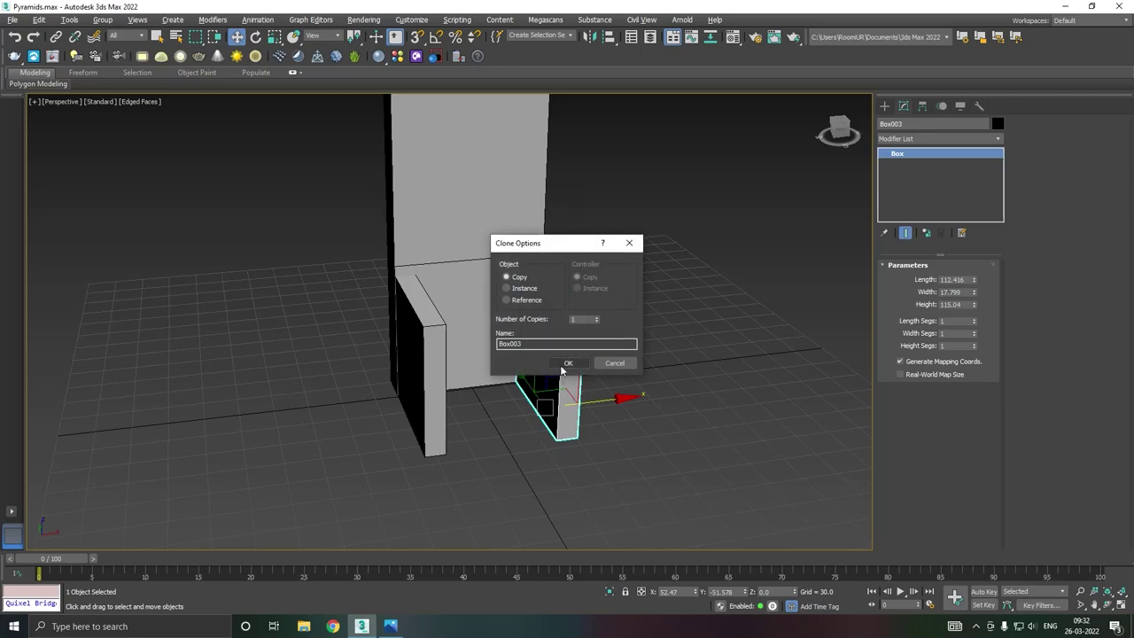
{"action": "left_click", "coordinate": [568, 366]}
{"action": "left_click_drag", "start_coordinate": [596, 403], "coordinate": [545, 373], "text": "shift"}
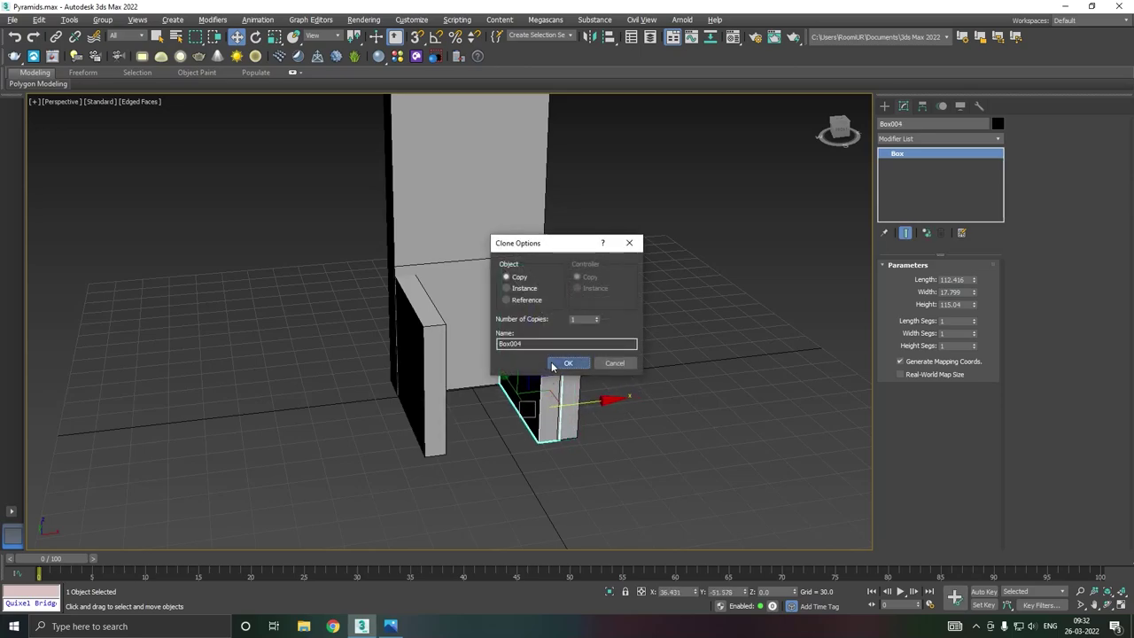
{"action": "left_click", "coordinate": [566, 363]}
- Widen the newest copy, Box004, to 105.618
{"action": "left_click_drag", "start_coordinate": [974, 306], "coordinate": [973, 280]}
{"action": "left_click", "coordinate": [16, 37]}
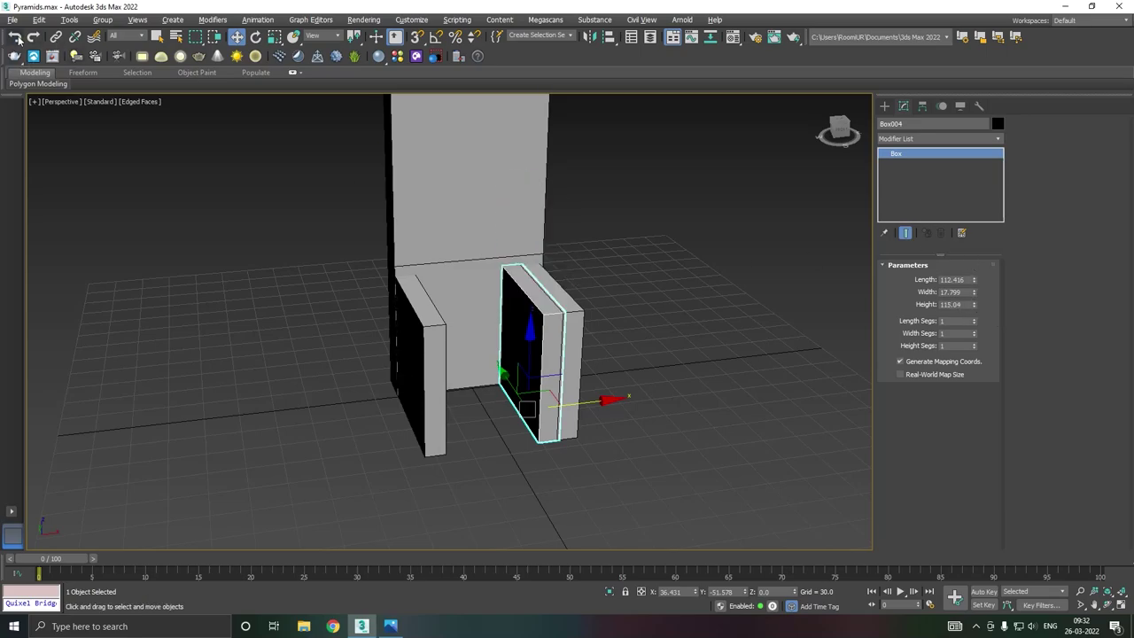
{"action": "left_click_drag", "start_coordinate": [974, 292], "coordinate": [974, 280]}
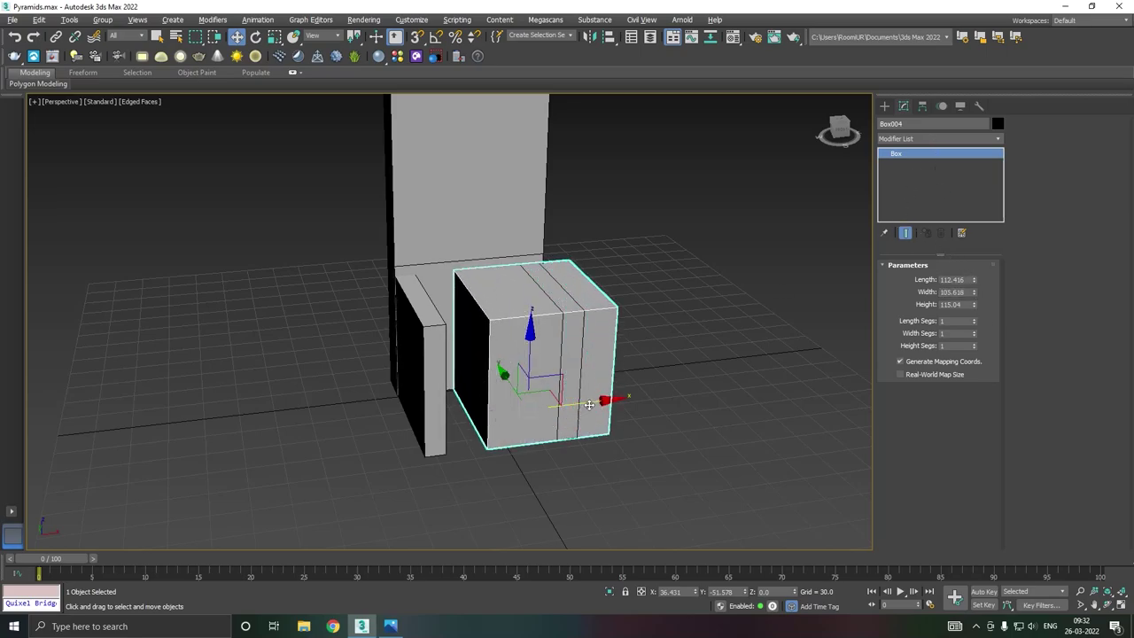
- Reduce Box004 to a seat 66.723 high and 94.047 deep
{"action": "left_click_drag", "start_coordinate": [586, 403], "coordinate": [505, 390]}
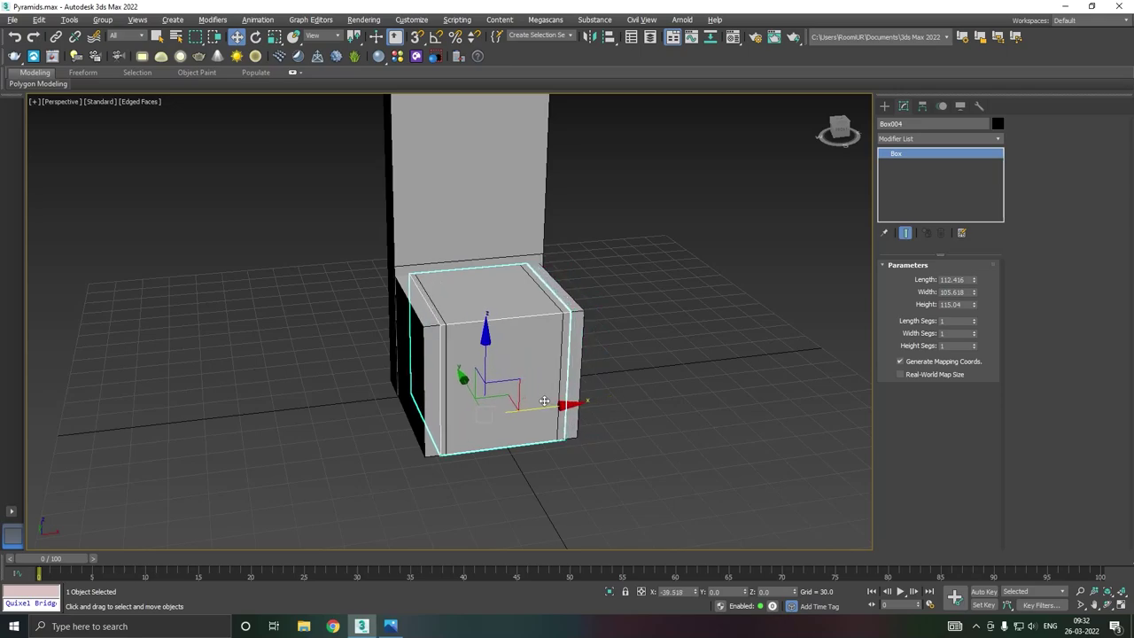
{"action": "scroll", "coordinate": [505, 389], "scroll_direction": "up", "scroll_amount": 2}
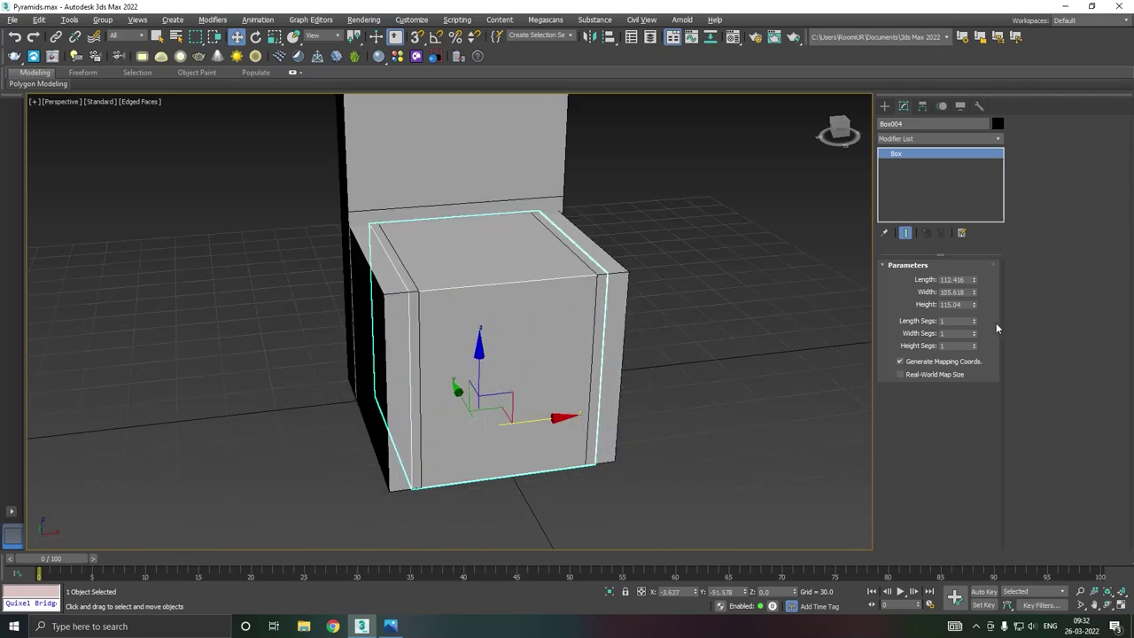
{"action": "left_click_drag", "start_coordinate": [976, 309], "coordinate": [976, 339]}
{"action": "mouse_move", "coordinate": [700, 365]}
{"action": "middle_mouse_down", "text": "alt"}
{"action": "mouse_move", "coordinate": [645, 357]}
{"action": "mouse_move", "coordinate": [662, 363]}
{"action": "middle_mouse_up", "text": "alt"}
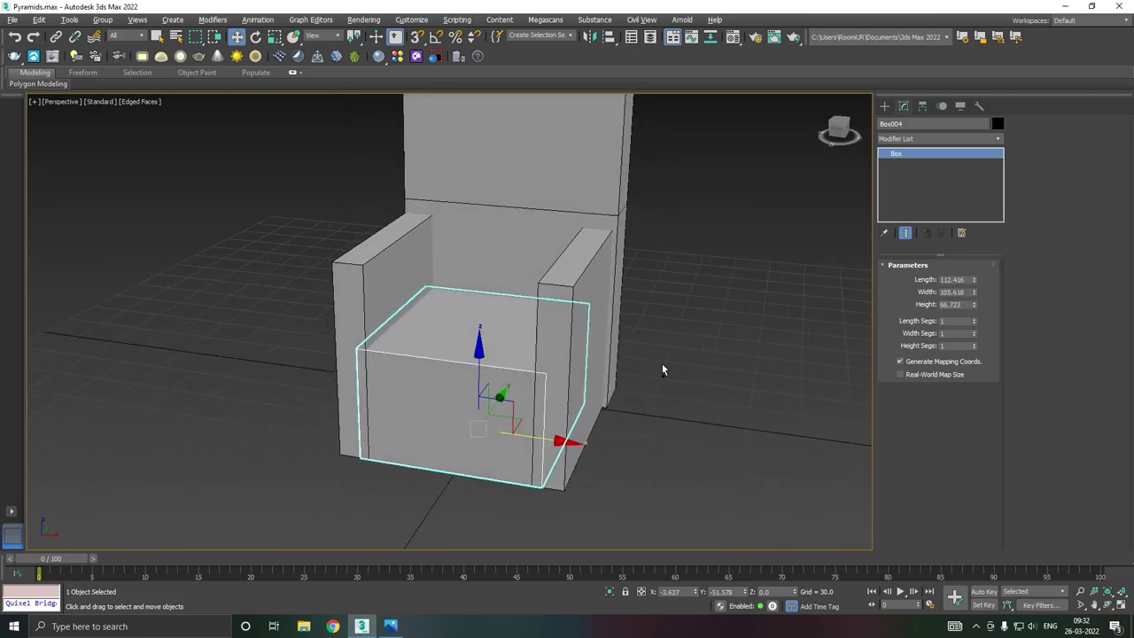
{"action": "left_click_drag", "start_coordinate": [974, 282], "coordinate": [975, 294]}
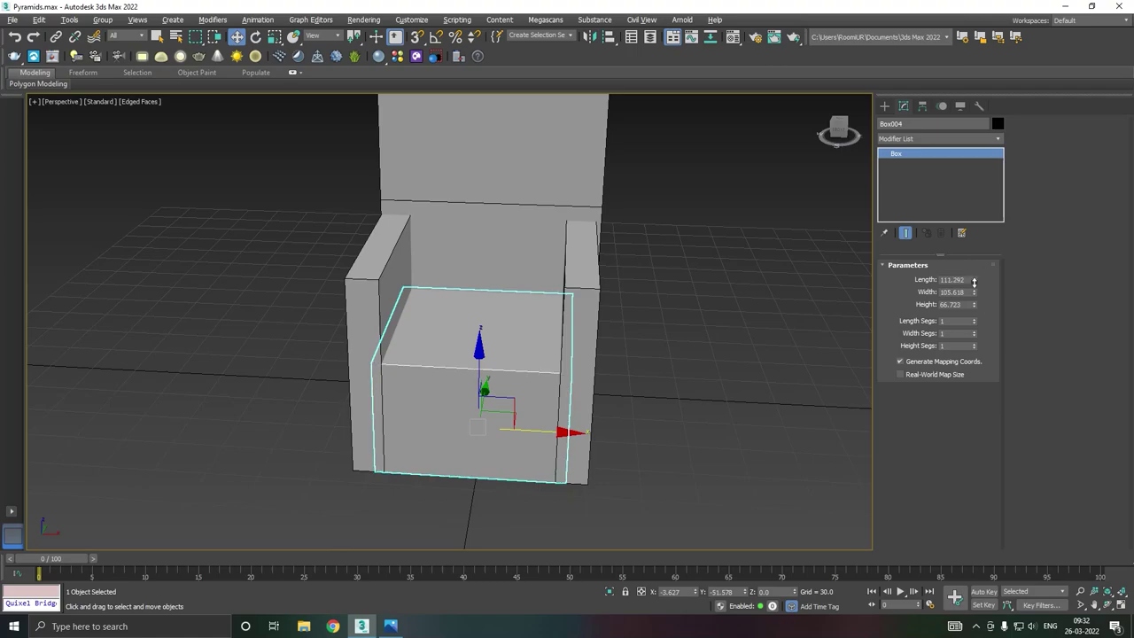
{"action": "middle_click_drag", "start_coordinate": [746, 340], "coordinate": [694, 349], "text": "alt"}
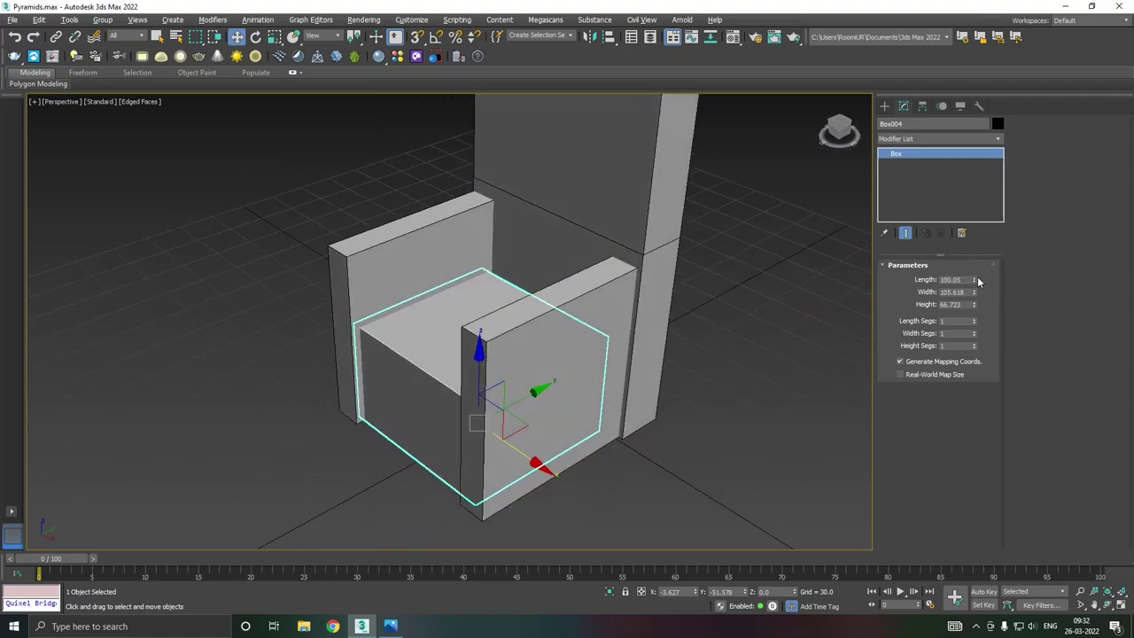
{"action": "left_click_drag", "start_coordinate": [975, 281], "coordinate": [974, 291]}
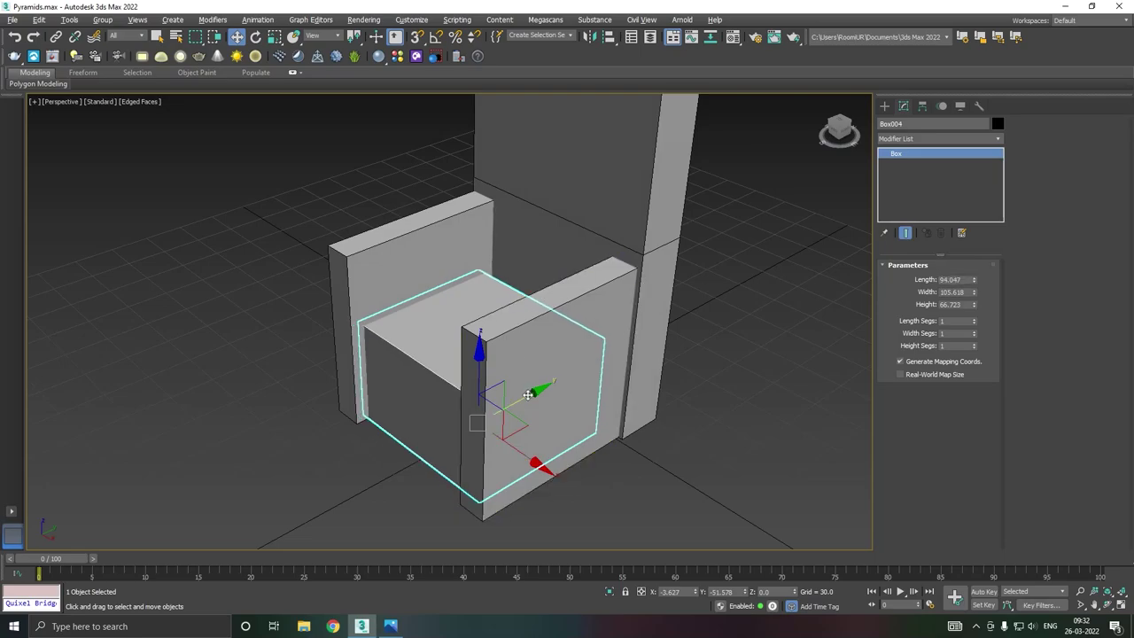
- Position the seat between the armrests and orbit to check the chair
{"action": "left_click_drag", "start_coordinate": [527, 398], "coordinate": [535, 391]}
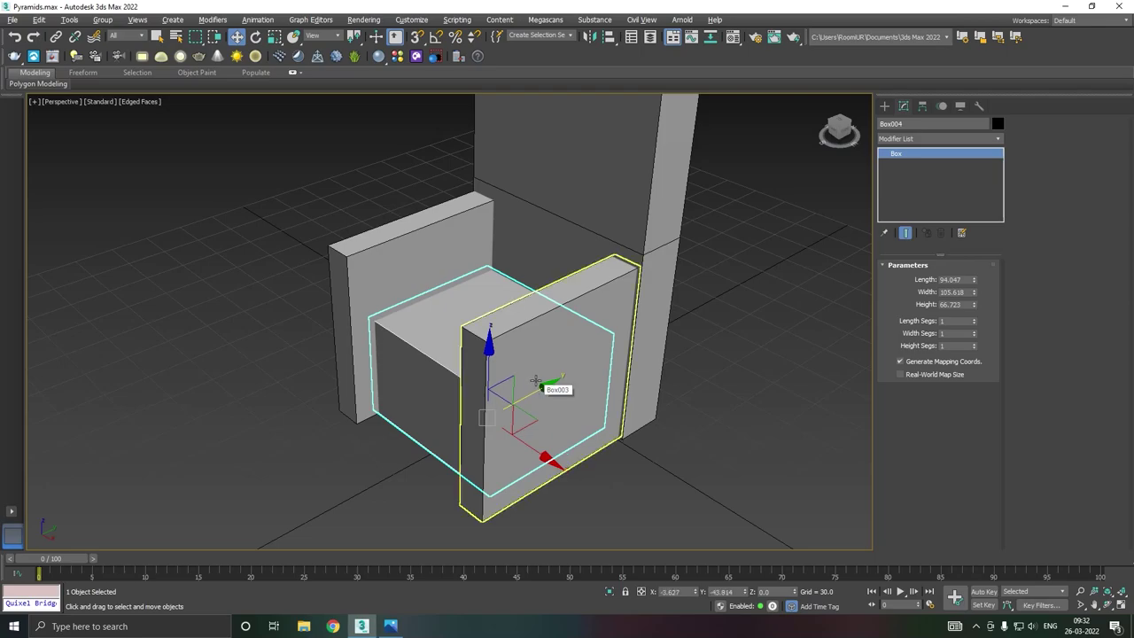
{"action": "middle_click_drag", "start_coordinate": [558, 387], "coordinate": [615, 396], "text": "alt"}
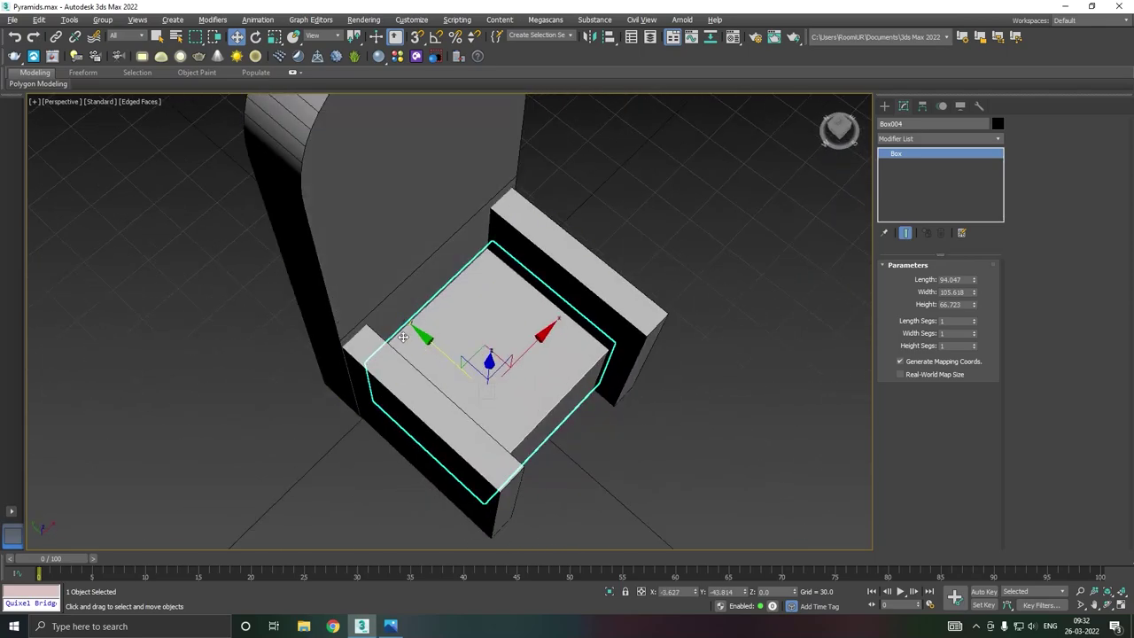
{"action": "middle_click_drag", "start_coordinate": [432, 345], "coordinate": [484, 305], "text": "alt"}
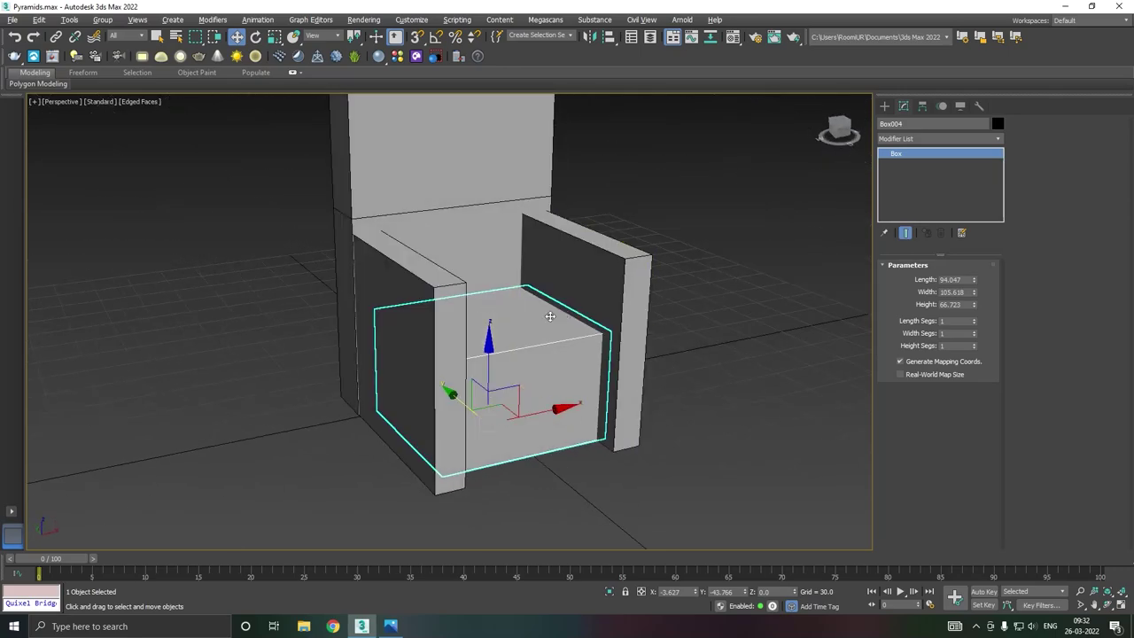
{"action": "middle_click_drag", "start_coordinate": [621, 310], "coordinate": [538, 316], "text": "alt"}
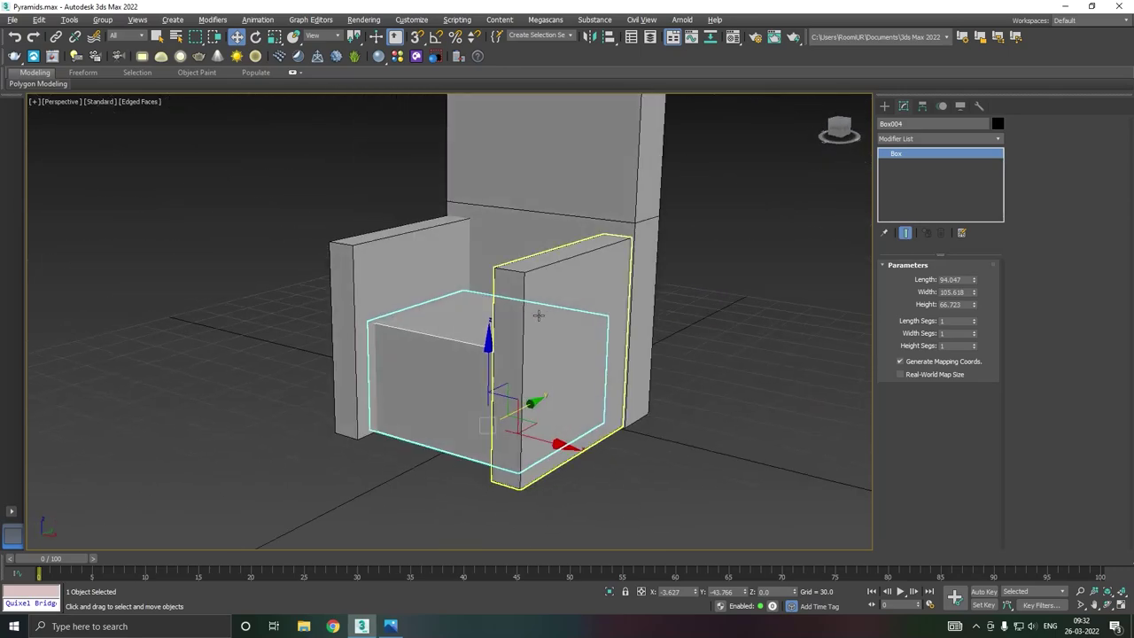
{"action": "scroll", "coordinate": [577, 439], "scroll_direction": "down", "scroll_amount": 3}
{"action": "mouse_move", "coordinate": [590, 430]}
{"action": "middle_mouse_down", "text": "alt"}
{"action": "mouse_move", "coordinate": [638, 431]}
{"action": "mouse_move", "coordinate": [597, 430]}
{"action": "middle_mouse_up", "text": "alt"}
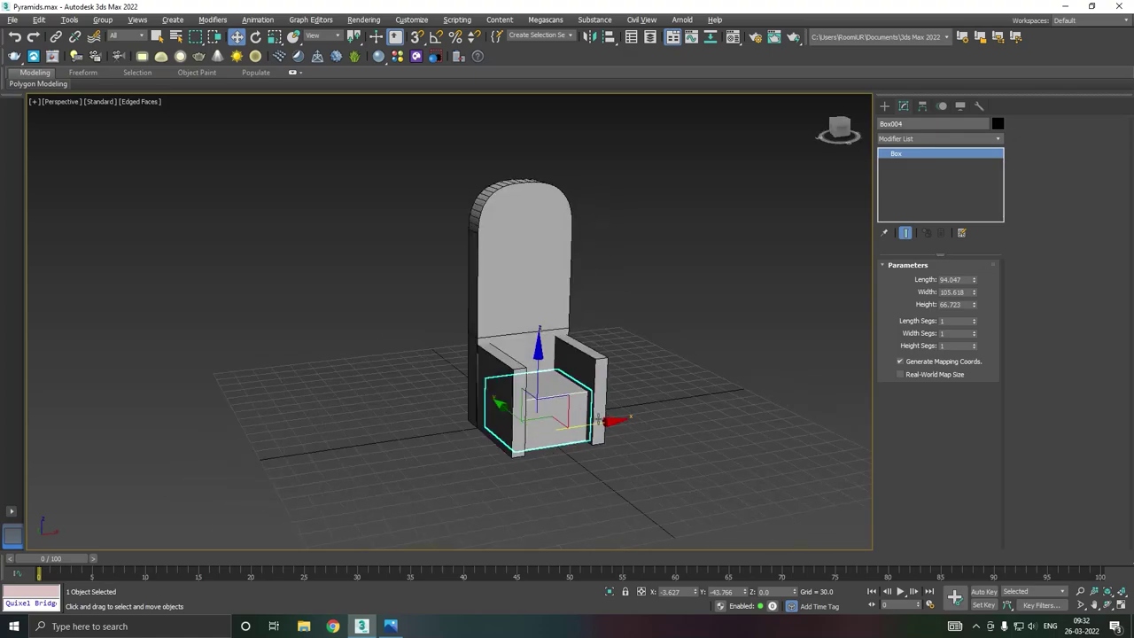
{"action": "scroll", "coordinate": [582, 415], "scroll_direction": "up", "scroll_amount": 3}
- Convert the seat box to an editable poly and chamfer all its edges at 1.874 with 2 segments
{"action": "right_click", "coordinate": [944, 188]}
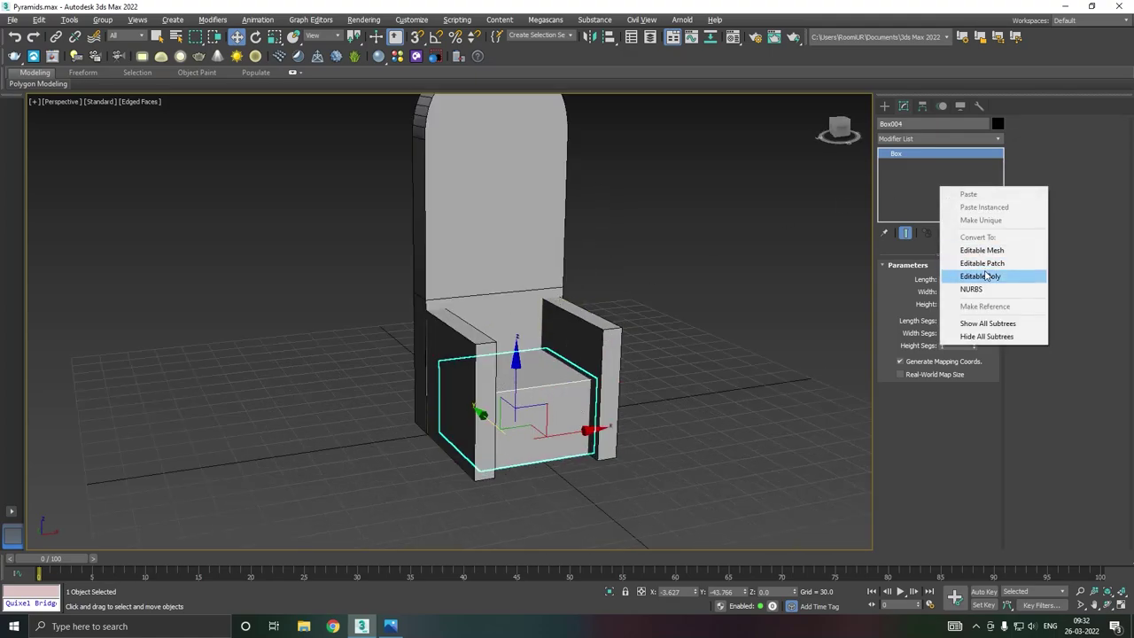
{"action": "left_click", "coordinate": [971, 276]}
{"action": "scroll", "coordinate": [514, 351], "scroll_direction": "up", "scroll_amount": 3}
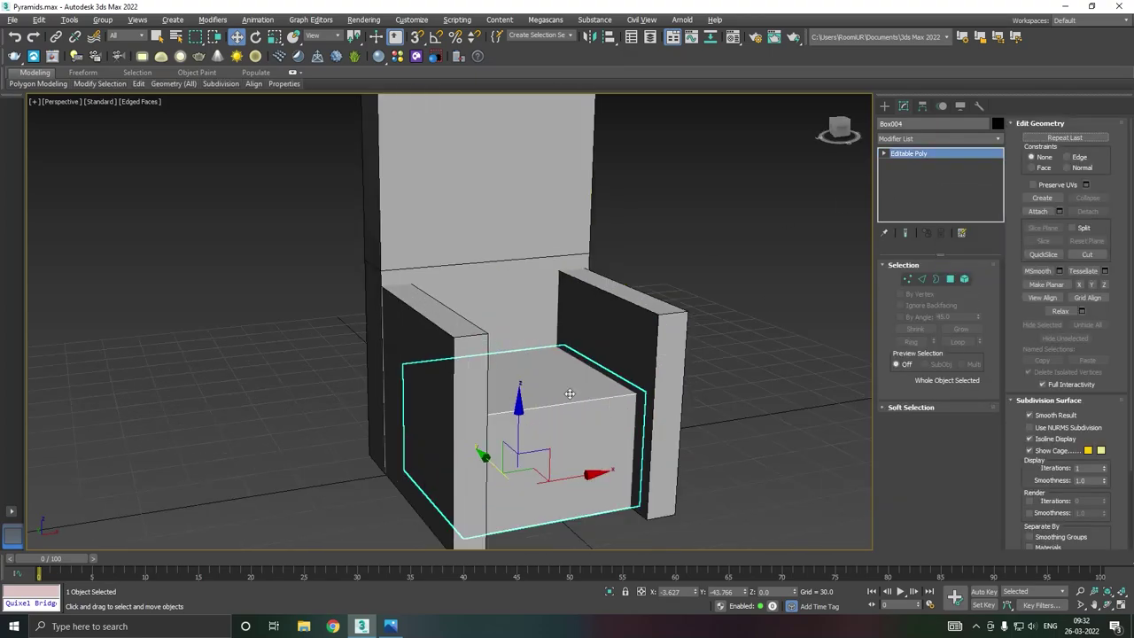
{"action": "left_click", "coordinate": [964, 279]}
{"action": "left_click", "coordinate": [922, 279], "text": "ctrl"}
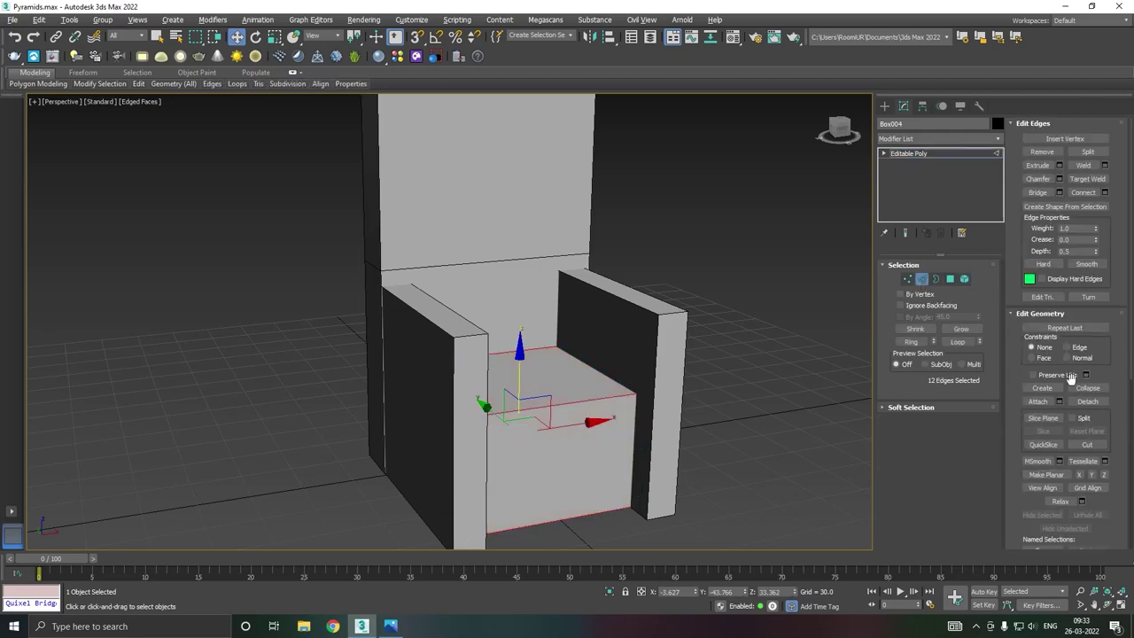
{"action": "left_click", "coordinate": [1059, 179]}
{"action": "scroll", "coordinate": [556, 418], "scroll_direction": "up", "scroll_amount": 3}
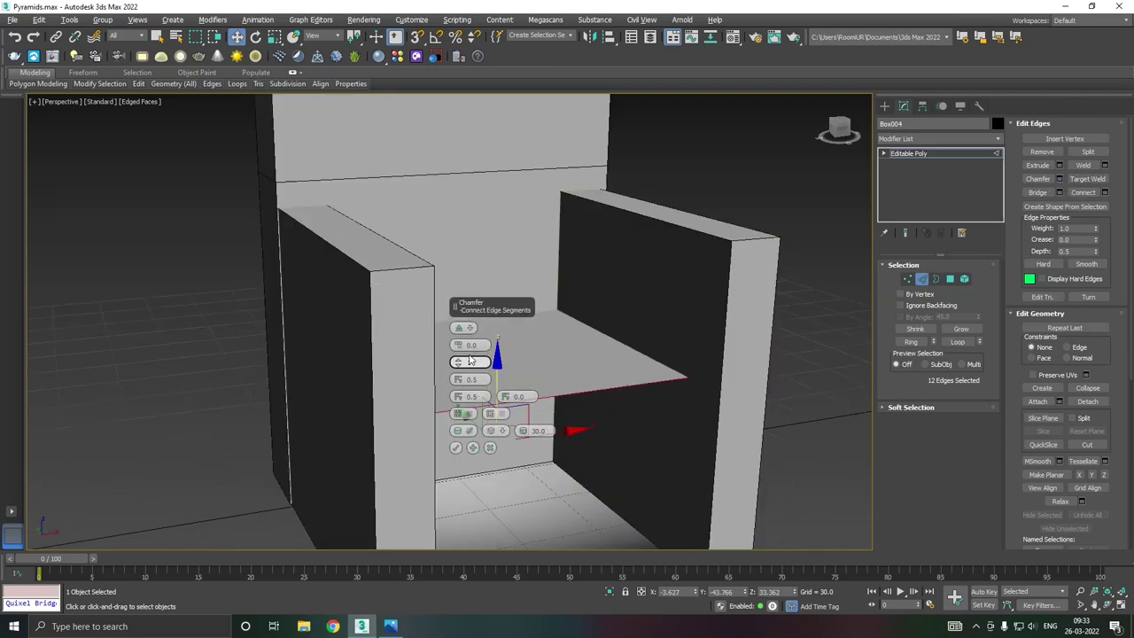
{"action": "left_click_drag", "start_coordinate": [458, 346], "coordinate": [462, 361]}
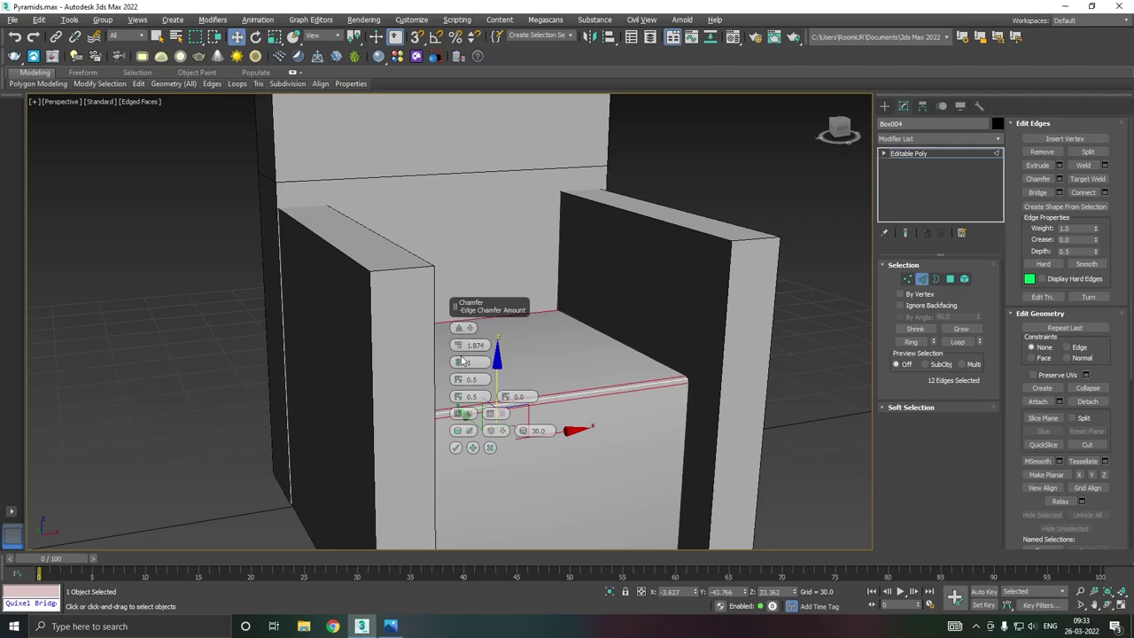
{"action": "left_click", "coordinate": [459, 363]}
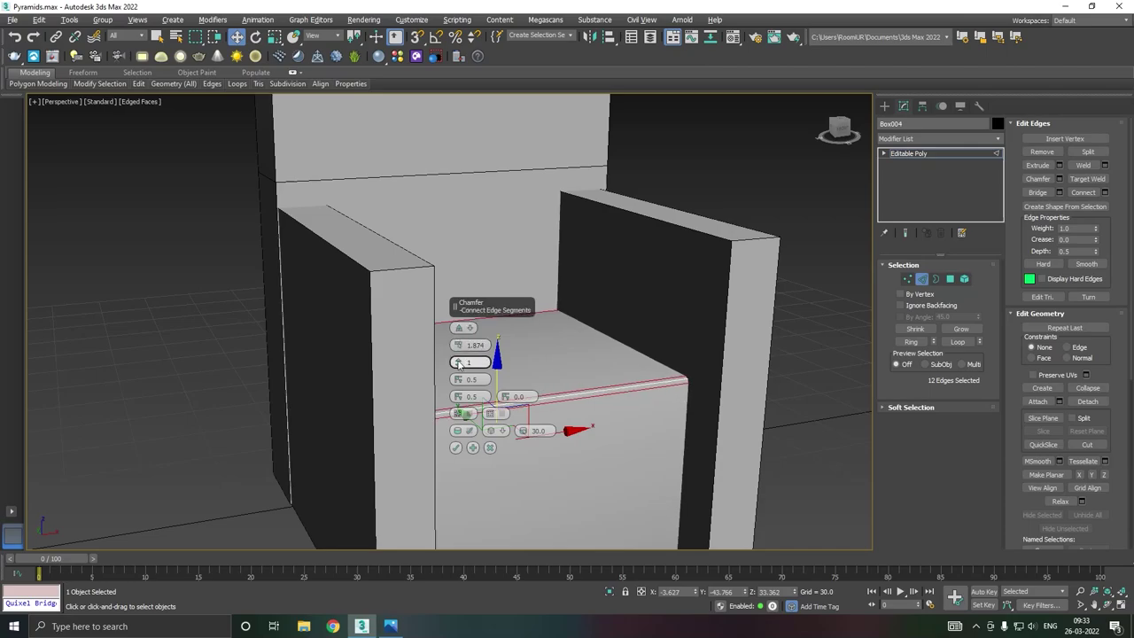
{"action": "left_click", "coordinate": [456, 447]}
- Select the seat's top front edge and commit a matching 1.874, 2-segment chamfer on it
{"action": "scroll", "coordinate": [480, 412], "scroll_direction": "down", "scroll_amount": 3}
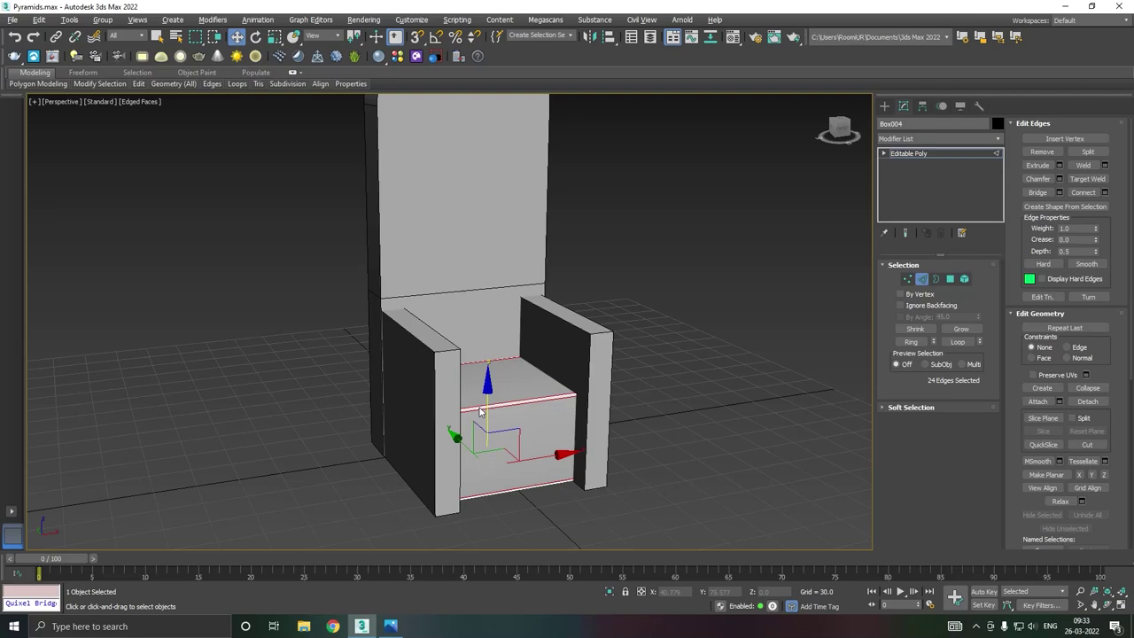
{"action": "left_click_drag", "start_coordinate": [481, 405], "coordinate": [457, 352]}
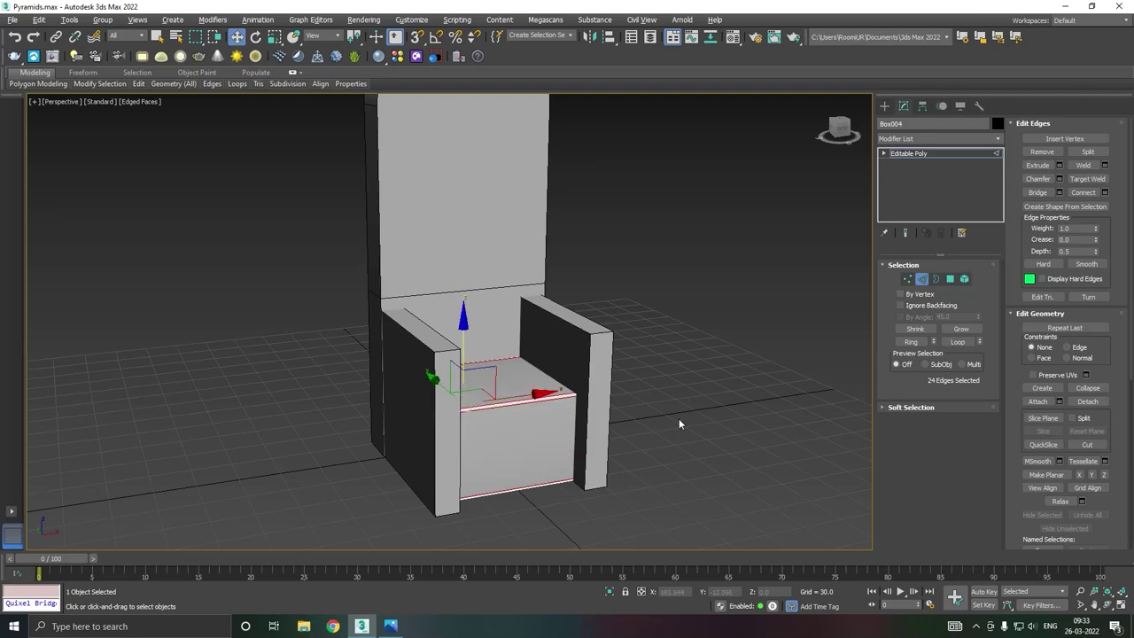
{"action": "double_click", "coordinate": [532, 412]}
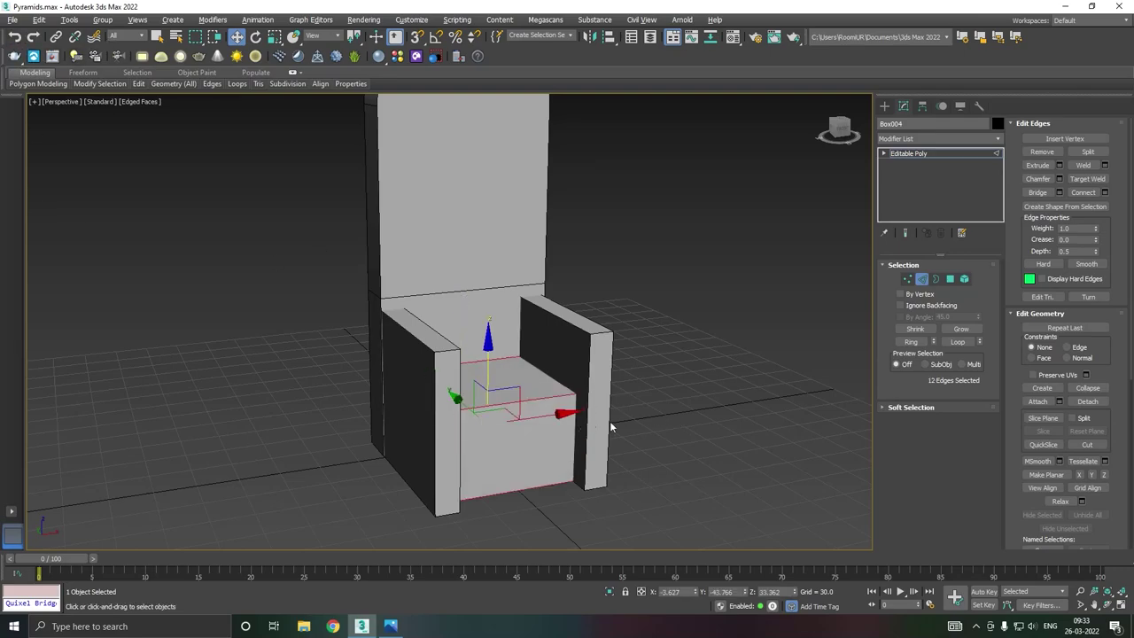
{"action": "left_click", "coordinate": [741, 405]}
{"action": "left_click", "coordinate": [482, 407]}
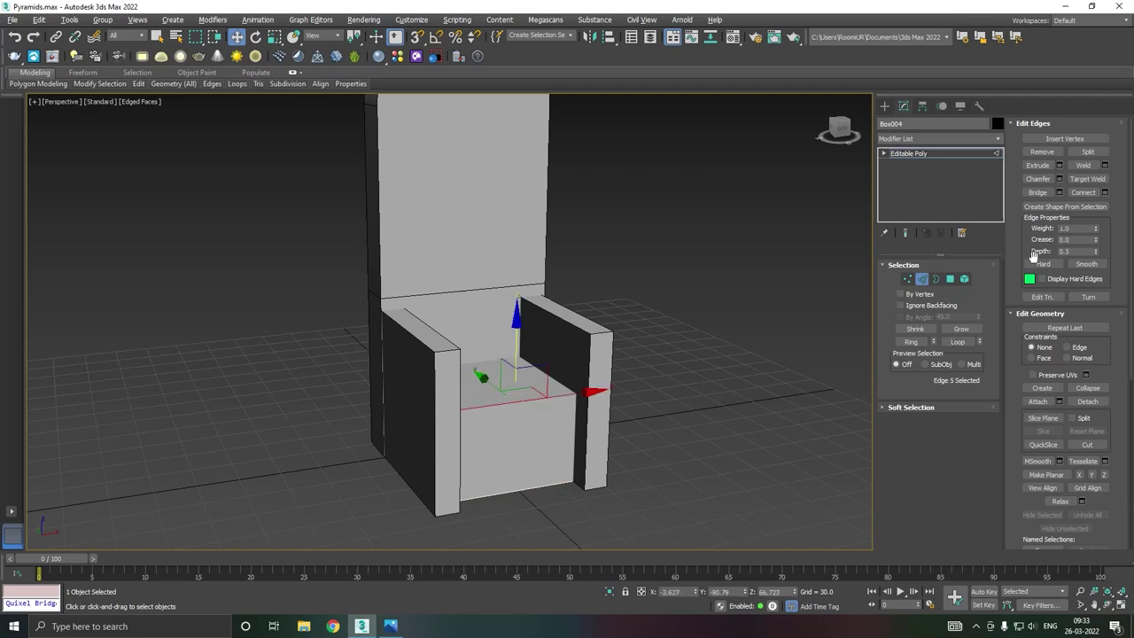
{"action": "left_click", "coordinate": [1059, 179]}
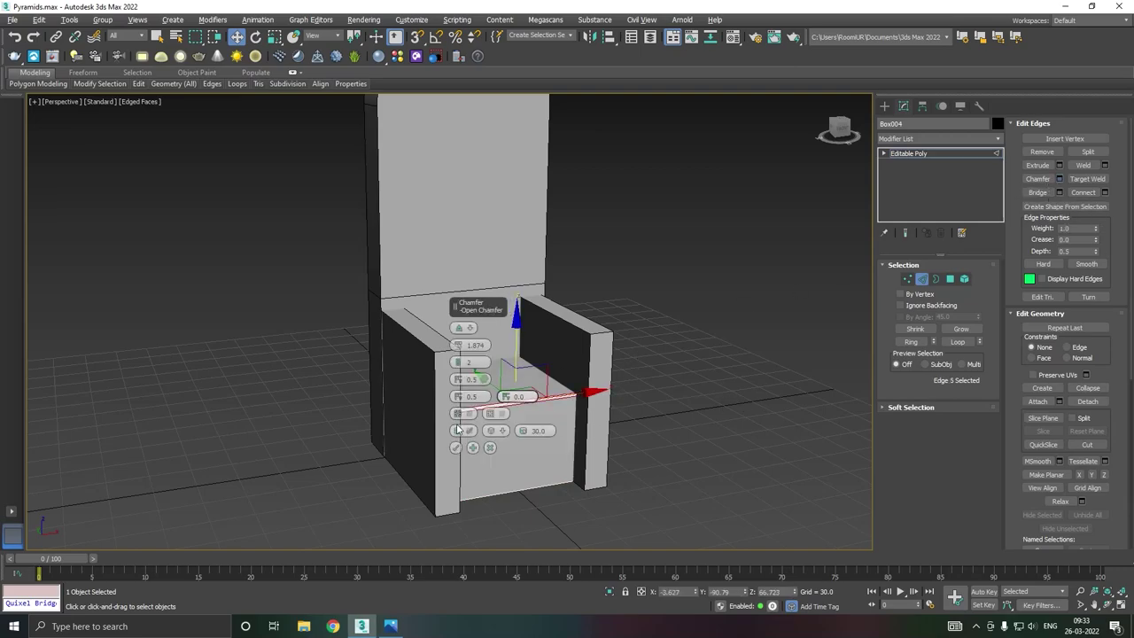
{"action": "scroll", "coordinate": [520, 421], "scroll_direction": "up", "scroll_amount": 4}
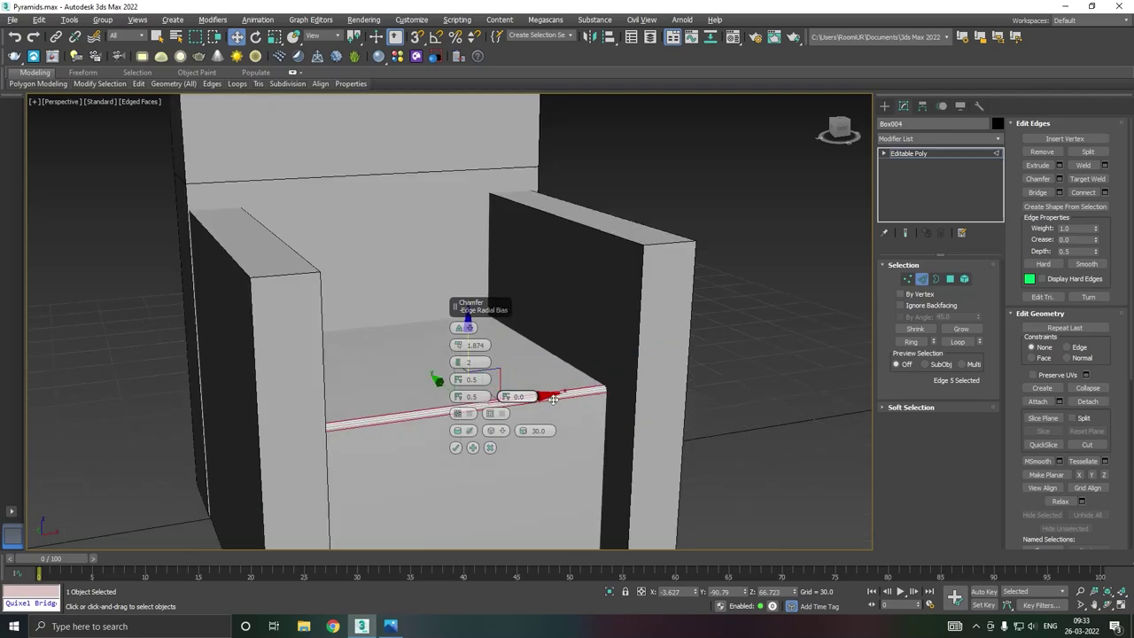
{"action": "scroll", "coordinate": [521, 421], "scroll_direction": "up", "scroll_amount": 4}
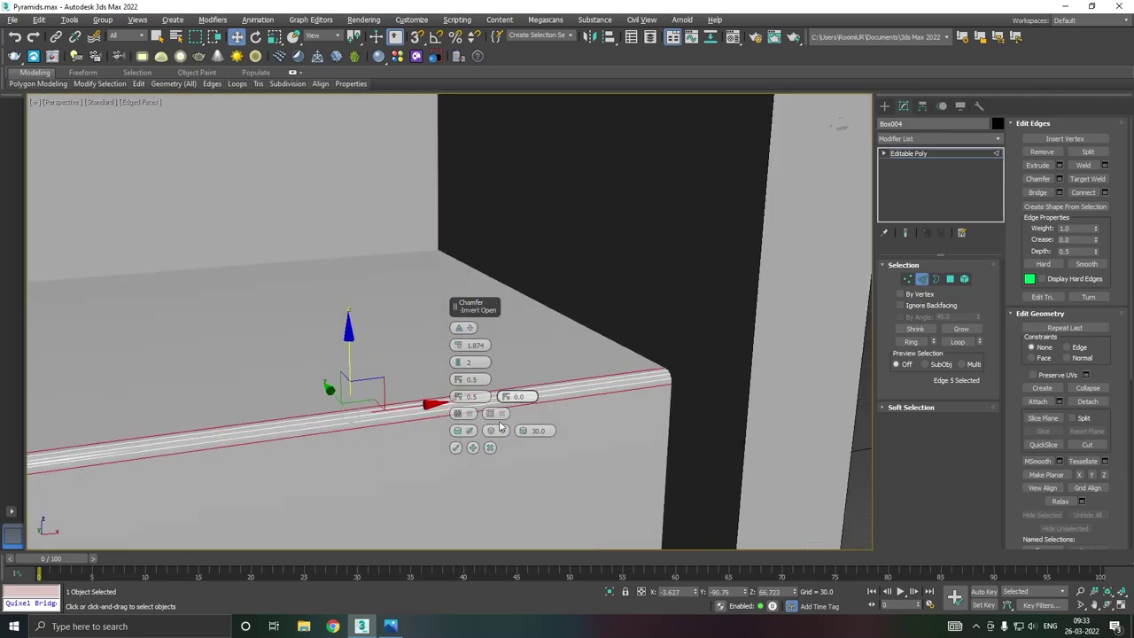
{"action": "left_click", "coordinate": [457, 450]}
{"action": "scroll", "coordinate": [482, 428], "scroll_direction": "down", "scroll_amount": 8}
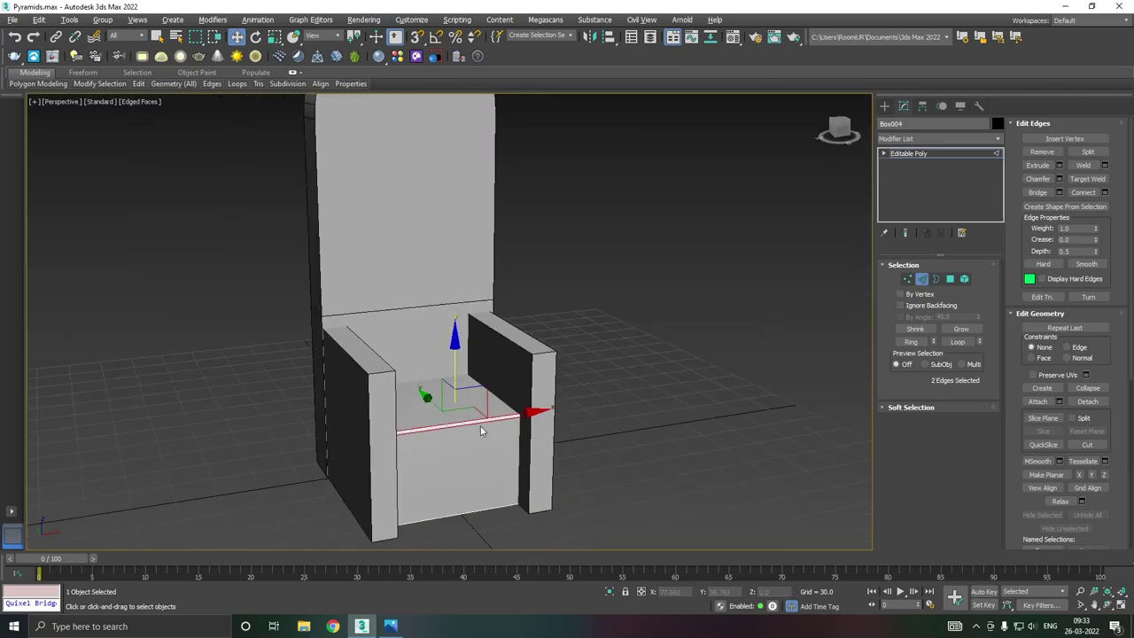
{"action": "left_click", "coordinate": [937, 154]}
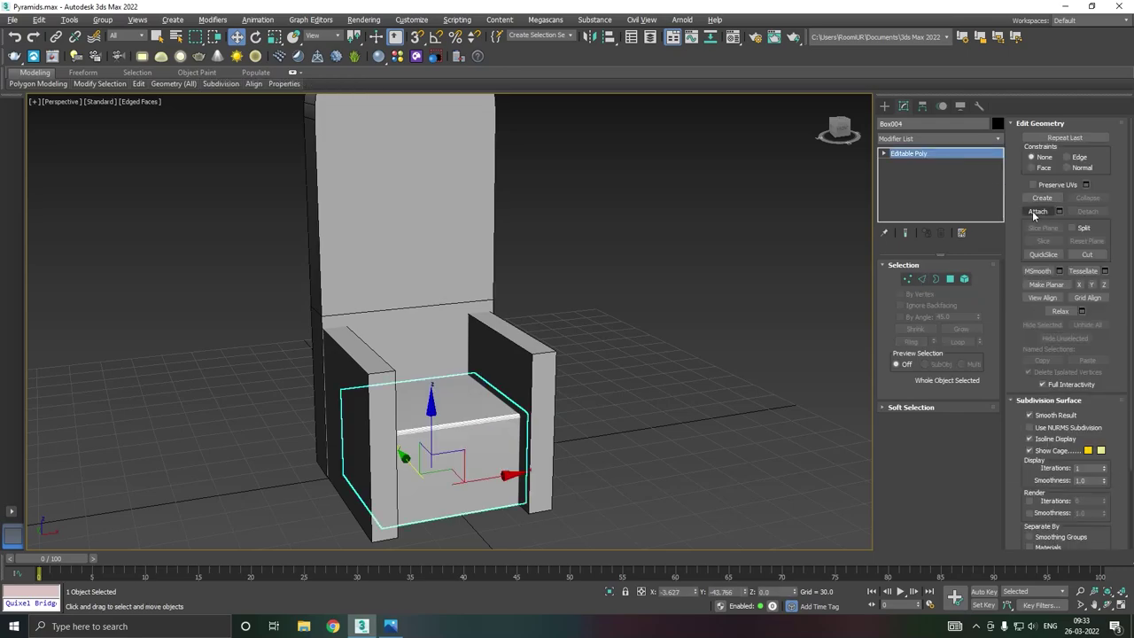
- Convert the right armrest (Box003) to an editable poly and attach the left armrest to it
{"action": "left_click", "coordinate": [540, 352]}
{"action": "right_click", "coordinate": [942, 193]}
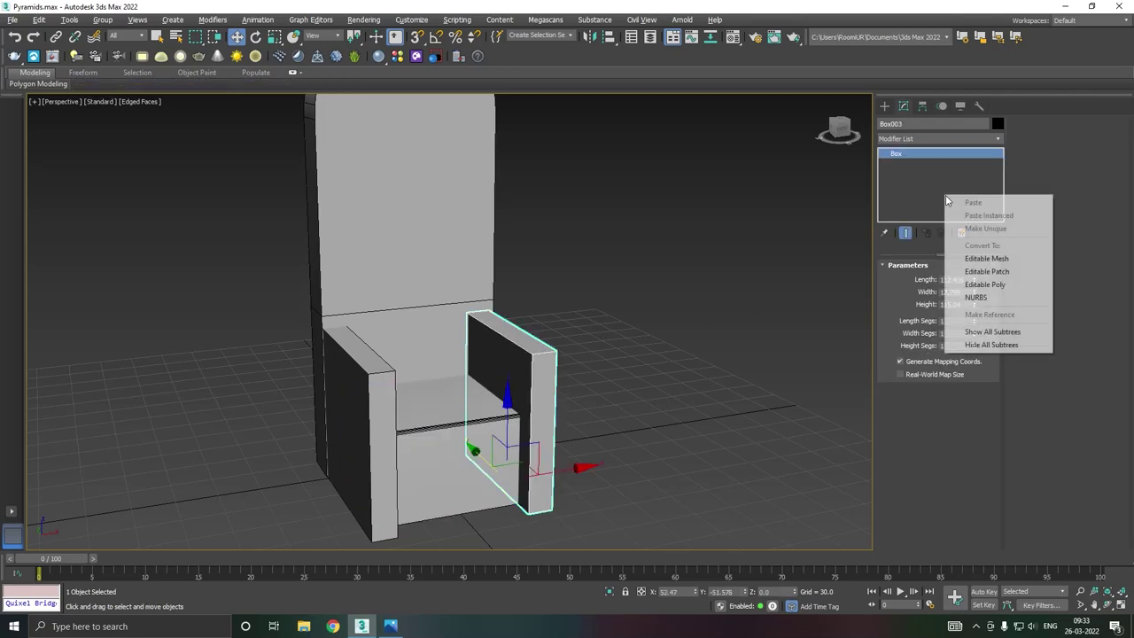
{"action": "left_click", "coordinate": [979, 271]}
{"action": "left_click", "coordinate": [1038, 211]}
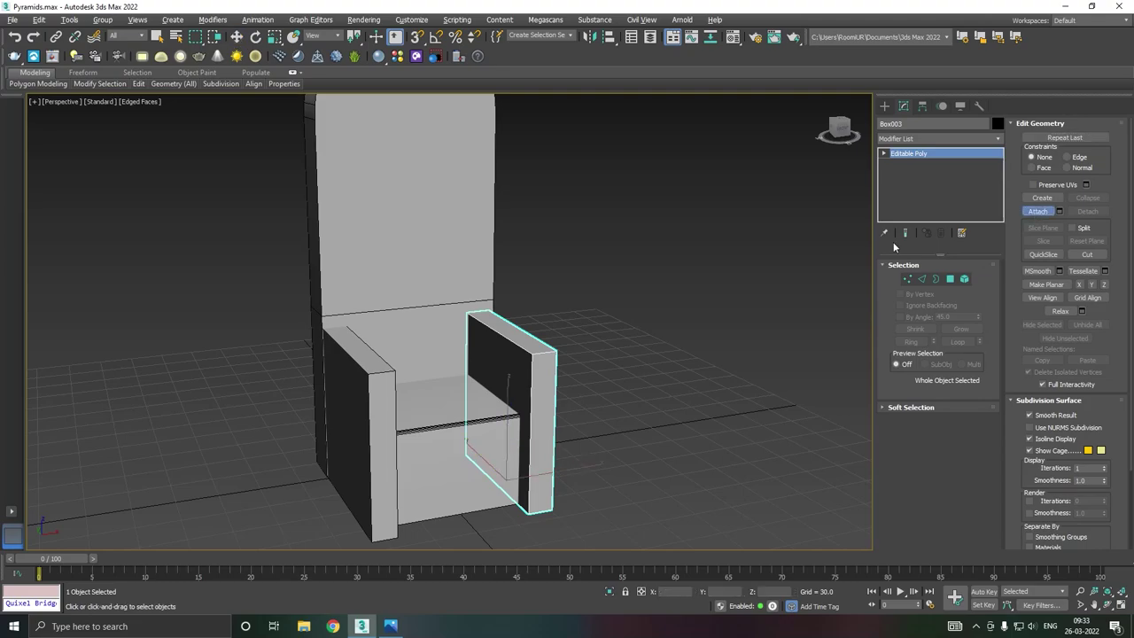
{"action": "left_click", "coordinate": [390, 379]}
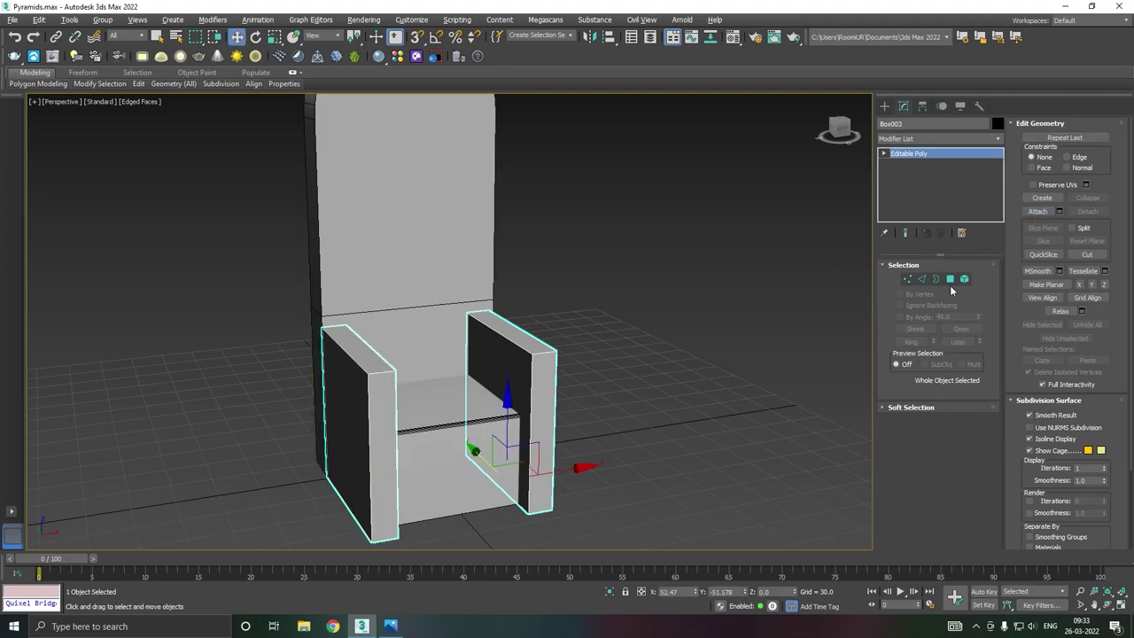
- Select the lengthwise edges of both armrests and preview a one-segment Connect Edges loop
{"action": "middle_click_drag", "start_coordinate": [673, 285], "coordinate": [734, 284], "text": "alt"}
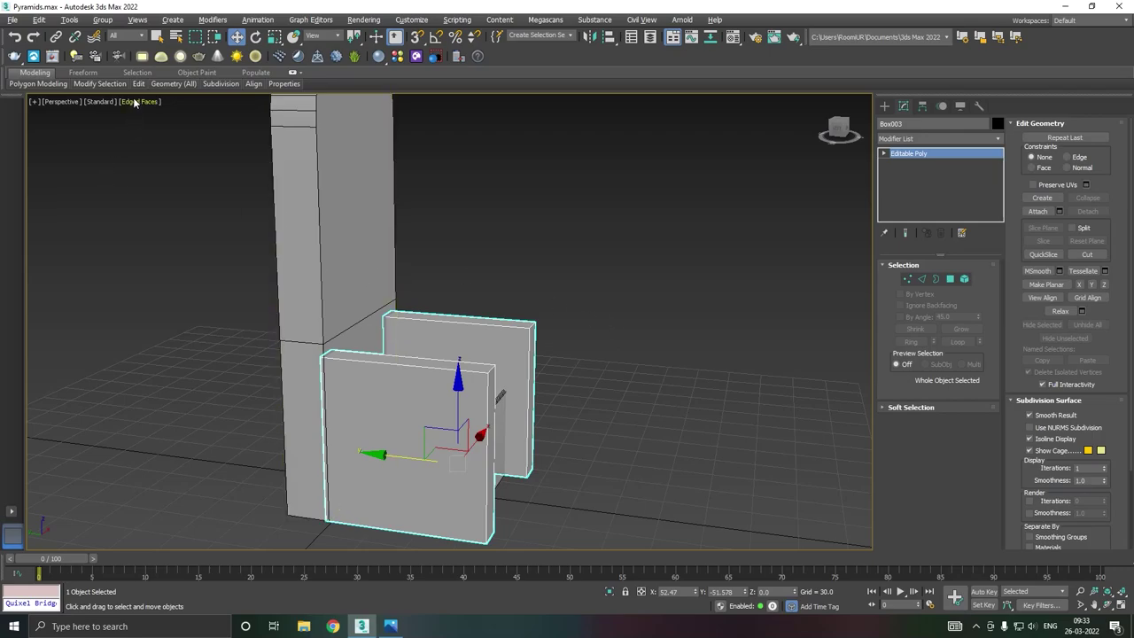
{"action": "middle_click_drag", "start_coordinate": [438, 263], "coordinate": [466, 260], "text": "alt"}
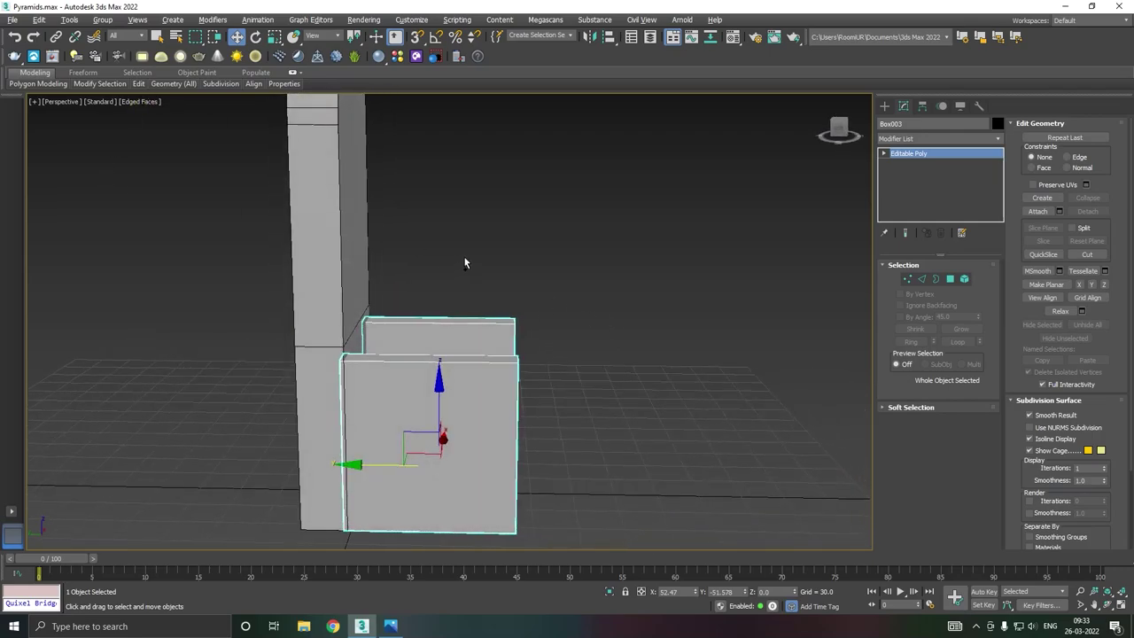
{"action": "left_click", "coordinate": [922, 280]}
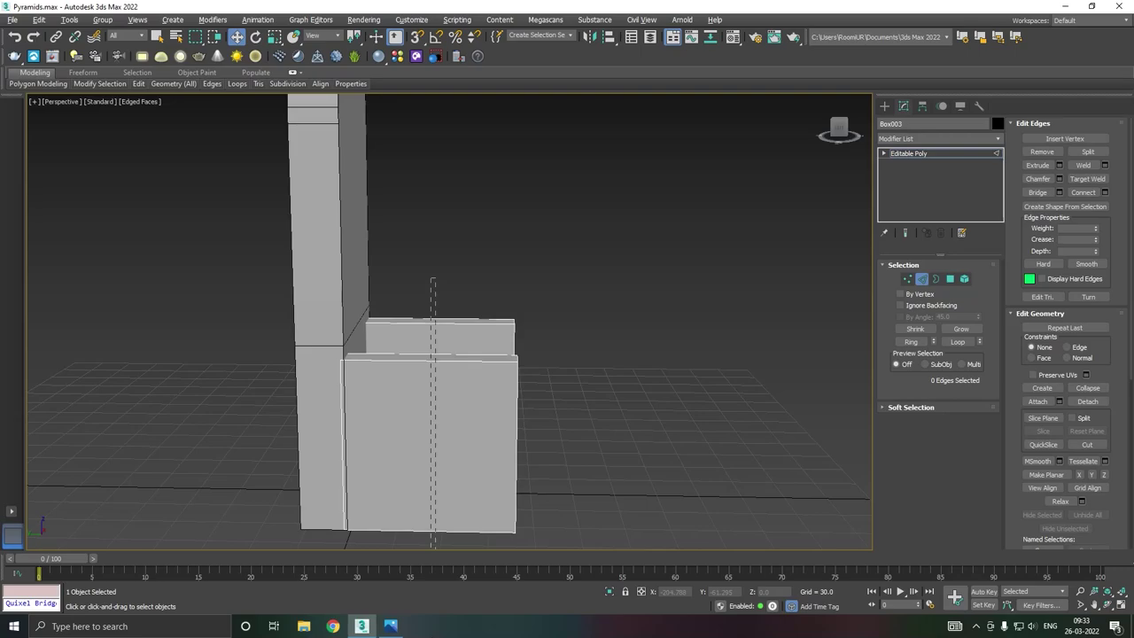
{"action": "left_click_drag", "start_coordinate": [436, 327], "coordinate": [438, 548]}
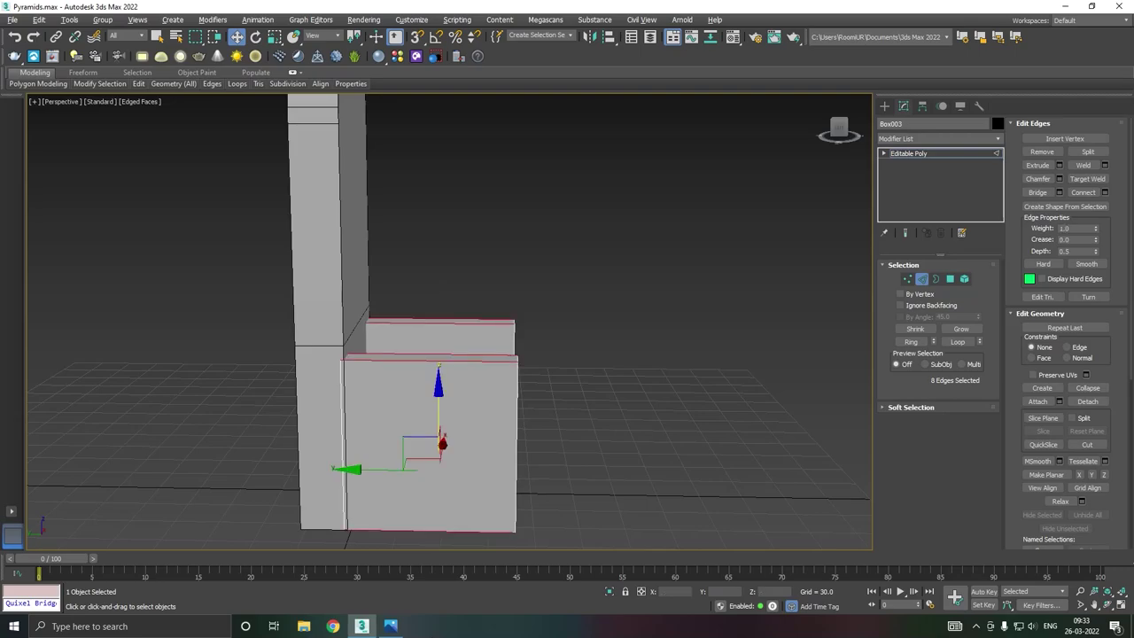
{"action": "left_click", "coordinate": [1104, 192]}
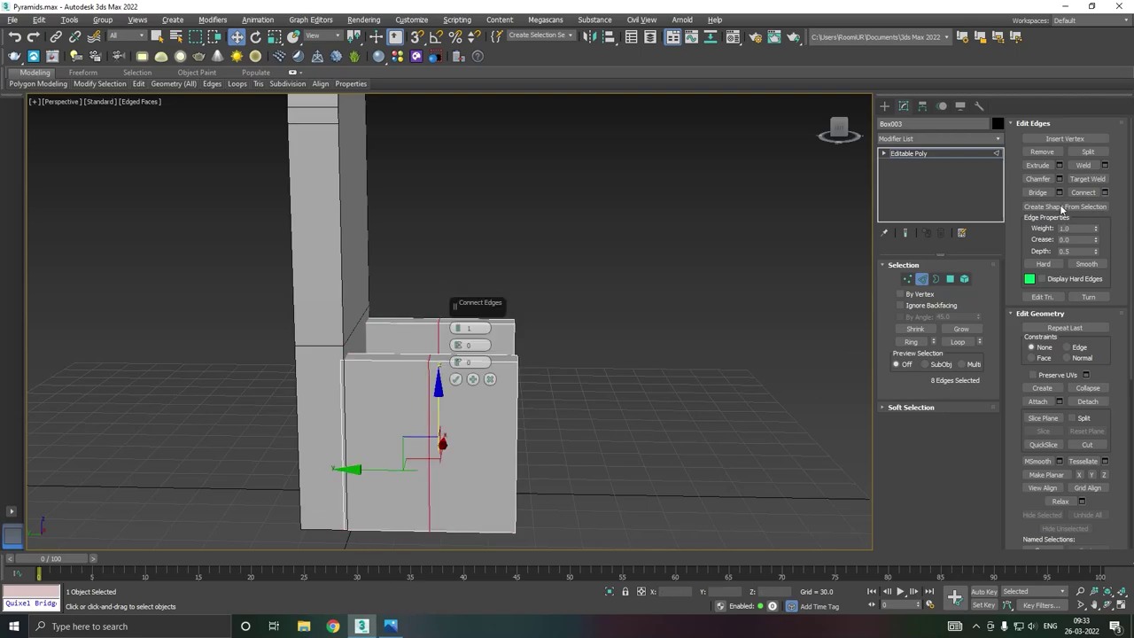
- Commit the vertical middle loop on both armrests, then select both armrest top edges
{"action": "left_click", "coordinate": [457, 378]}
{"action": "double_click", "coordinate": [428, 416]}
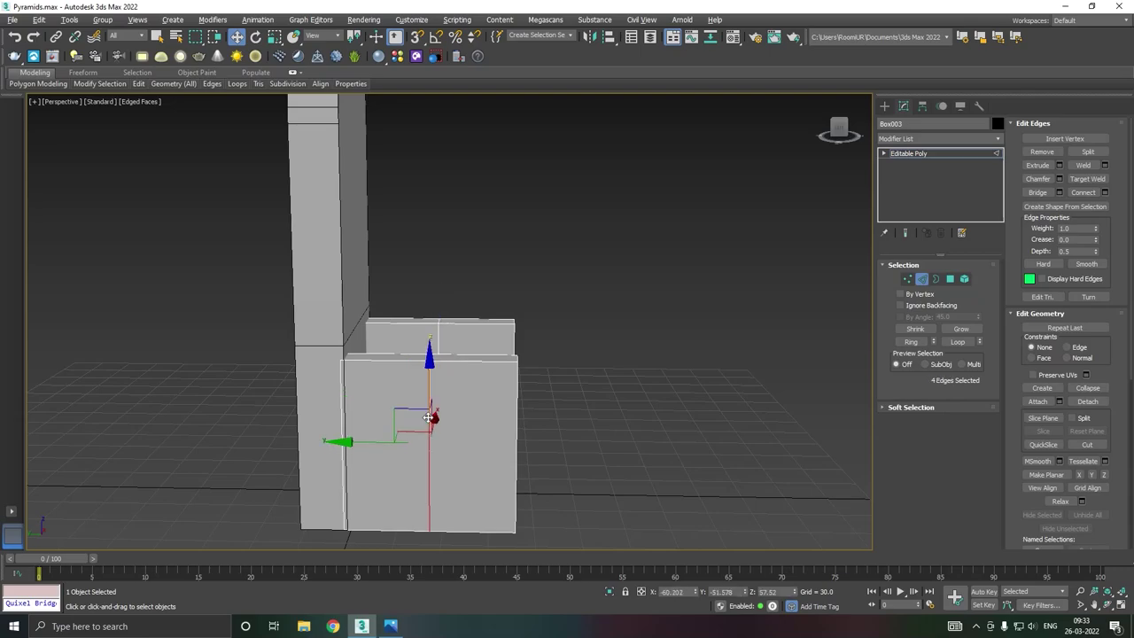
{"action": "left_click_drag", "start_coordinate": [352, 443], "coordinate": [338, 441]}
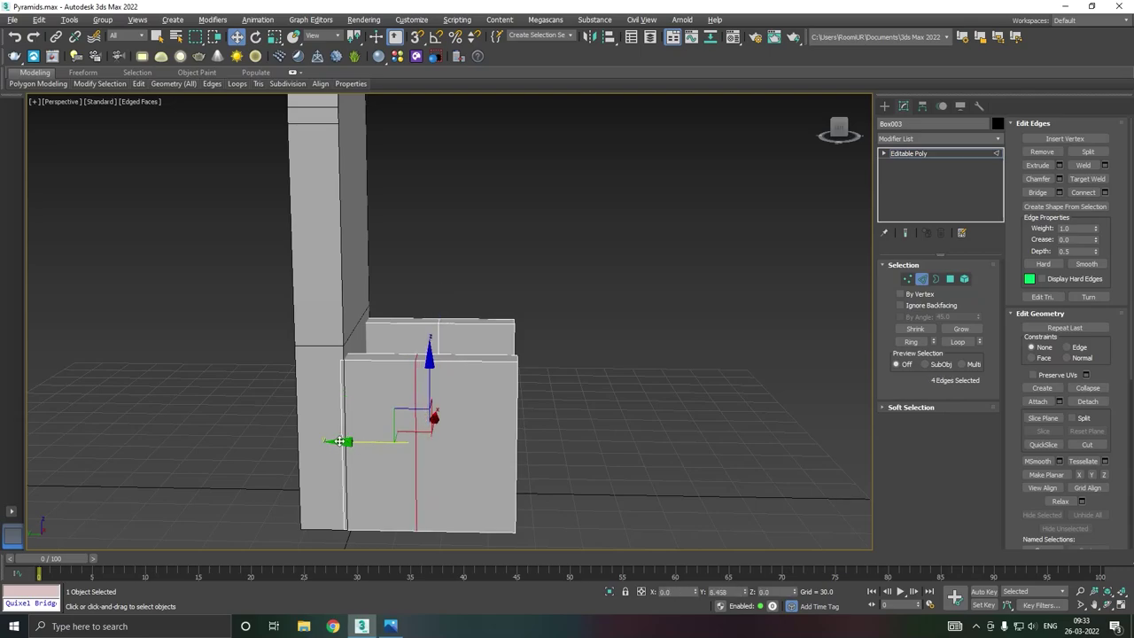
{"action": "middle_click_drag", "start_coordinate": [440, 408], "coordinate": [421, 417], "text": "alt"}
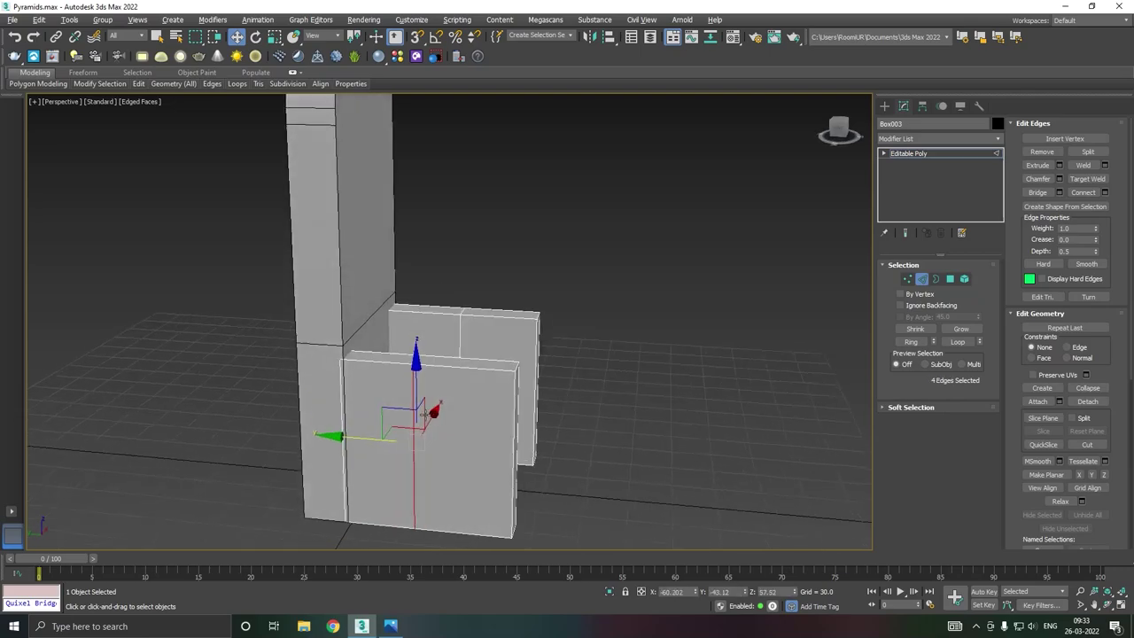
{"action": "scroll", "coordinate": [421, 417], "scroll_direction": "up", "scroll_amount": 2}
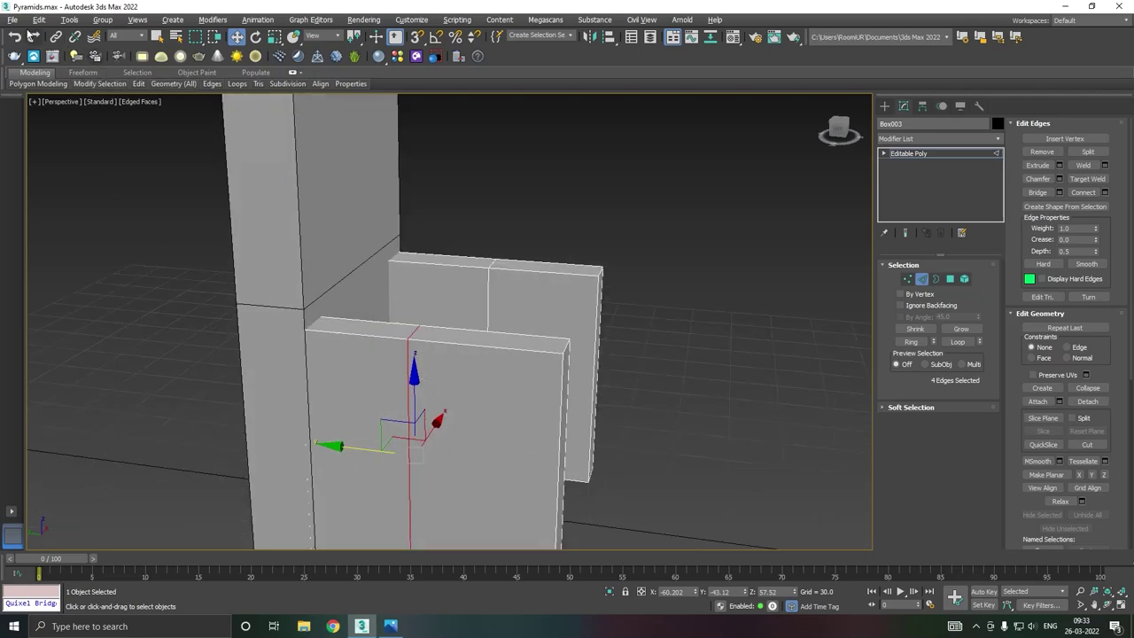
{"action": "left_click", "coordinate": [14, 36]}
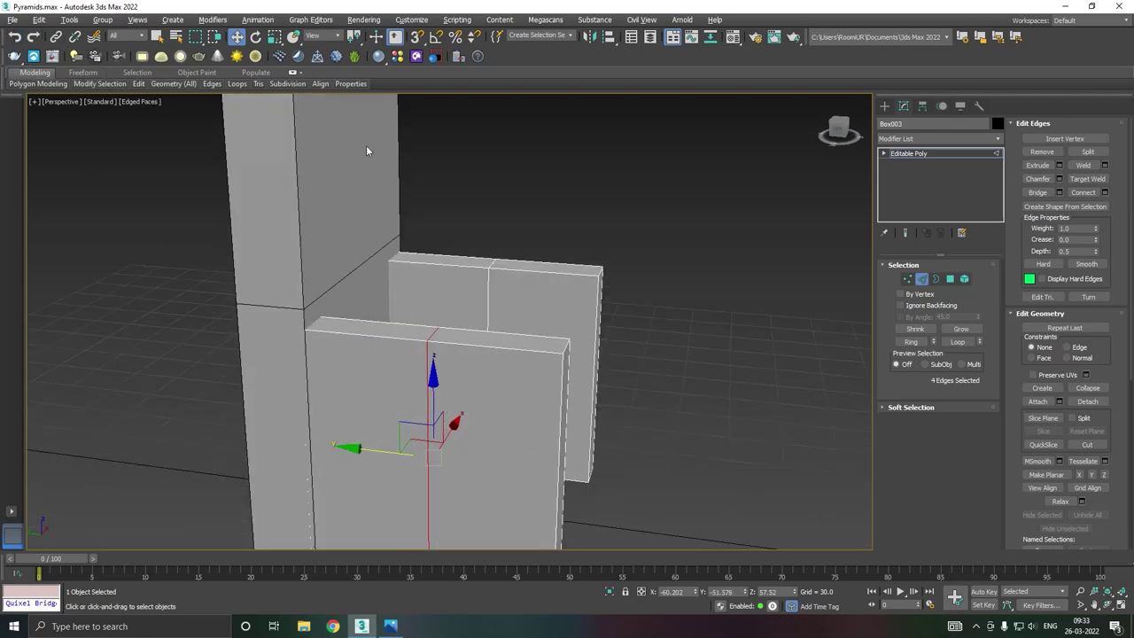
{"action": "left_click", "coordinate": [434, 331]}
{"action": "left_click", "coordinate": [490, 263], "text": "ctrl"}
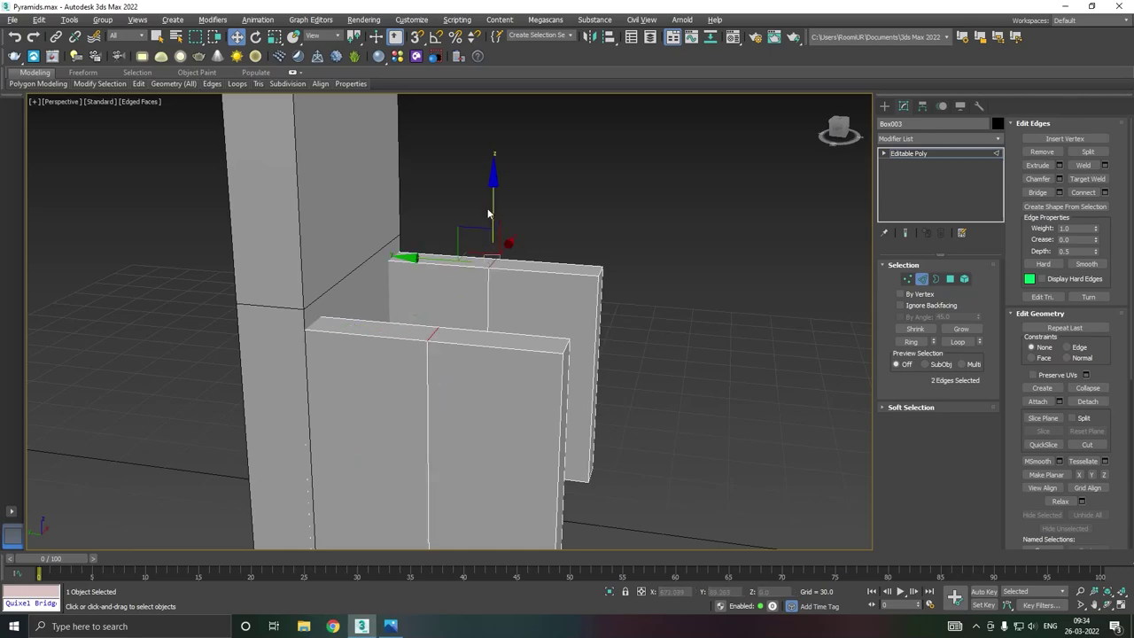
- Insert a Swift Loop across the front armrest and connect the ring into a vertical loop
{"action": "left_click", "coordinate": [139, 84]}
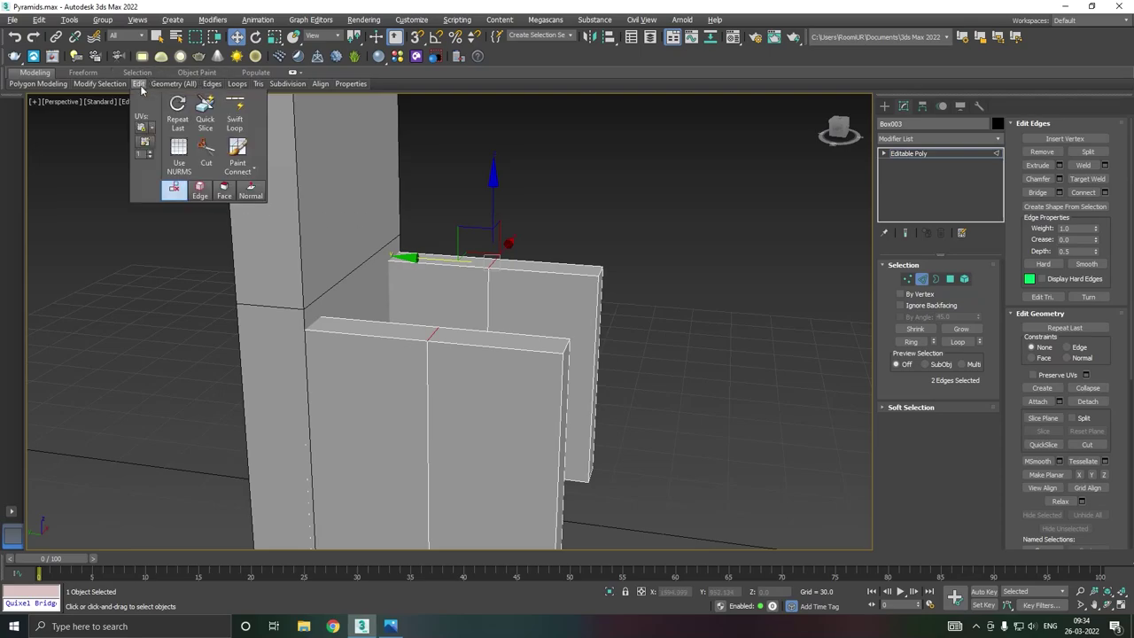
{"action": "left_click", "coordinate": [234, 117]}
{"action": "mouse_move", "coordinate": [544, 342]}
{"action": "middle_mouse_down", "text": "alt"}
{"action": "mouse_move", "coordinate": [554, 346]}
{"action": "mouse_move", "coordinate": [546, 333]}
{"action": "middle_mouse_up", "text": "alt"}
{"action": "scroll", "coordinate": [521, 254], "scroll_direction": "down", "scroll_amount": 3}
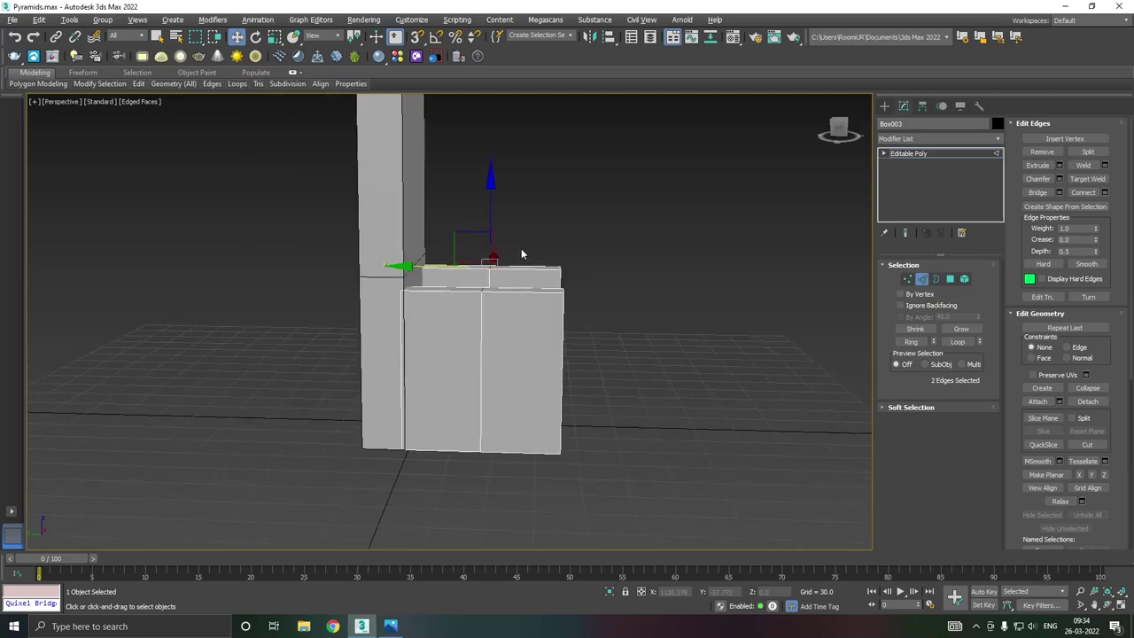
{"action": "left_click", "coordinate": [527, 513]}
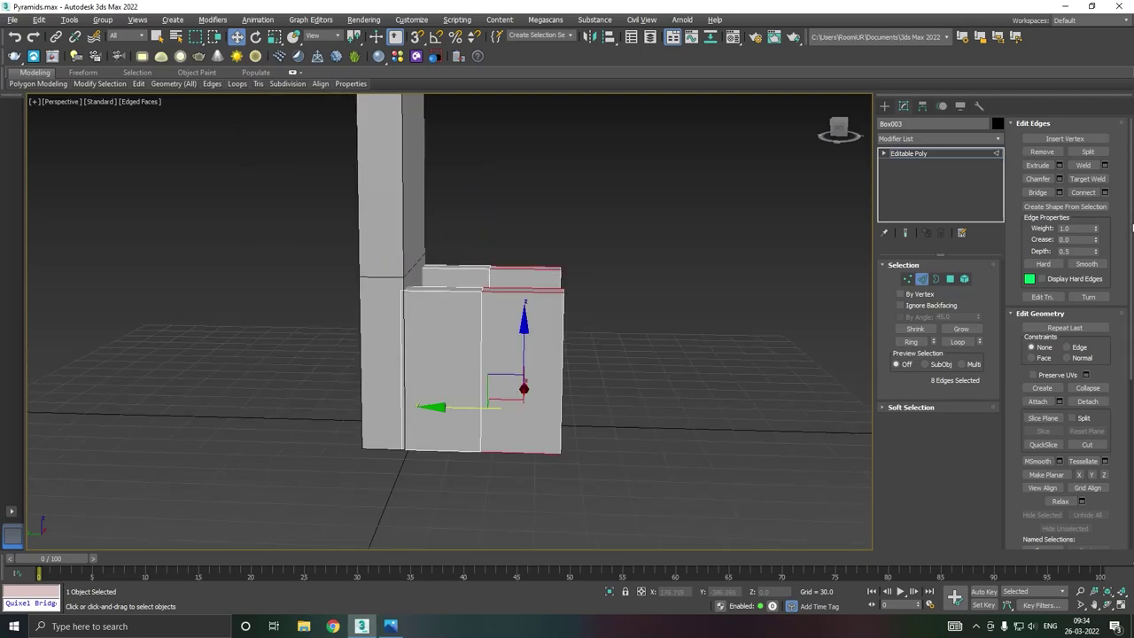
{"action": "left_click", "coordinate": [1084, 193]}
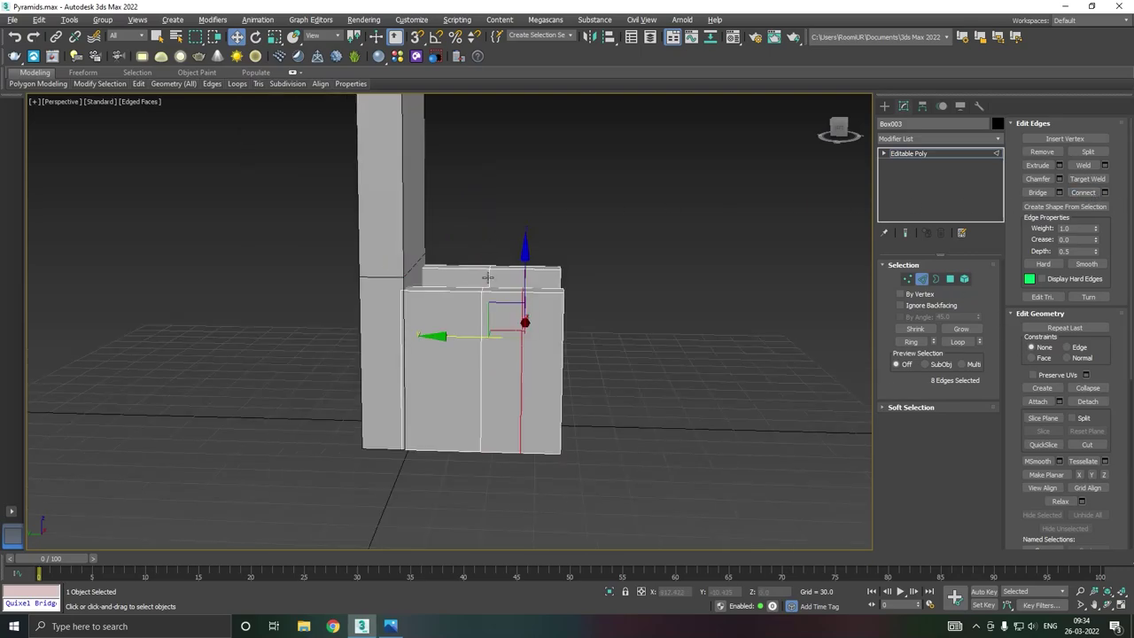
{"action": "scroll", "coordinate": [486, 275], "scroll_direction": "up", "scroll_amount": 3}
- Select both armrests' middle top edges and move them along Z to reshape the tops
{"action": "double_click", "coordinate": [470, 310]}
{"action": "left_click", "coordinate": [471, 309]}
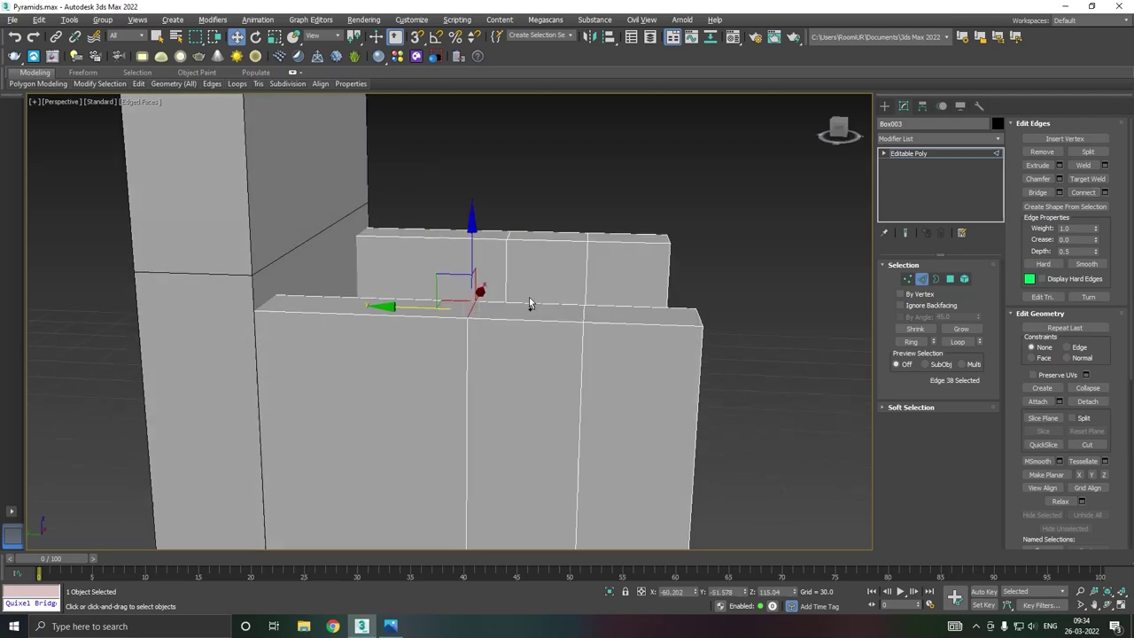
{"action": "middle_click_drag", "start_coordinate": [529, 297], "coordinate": [600, 190], "text": "alt"}
{"action": "left_click", "coordinate": [585, 188], "text": "ctrl"}
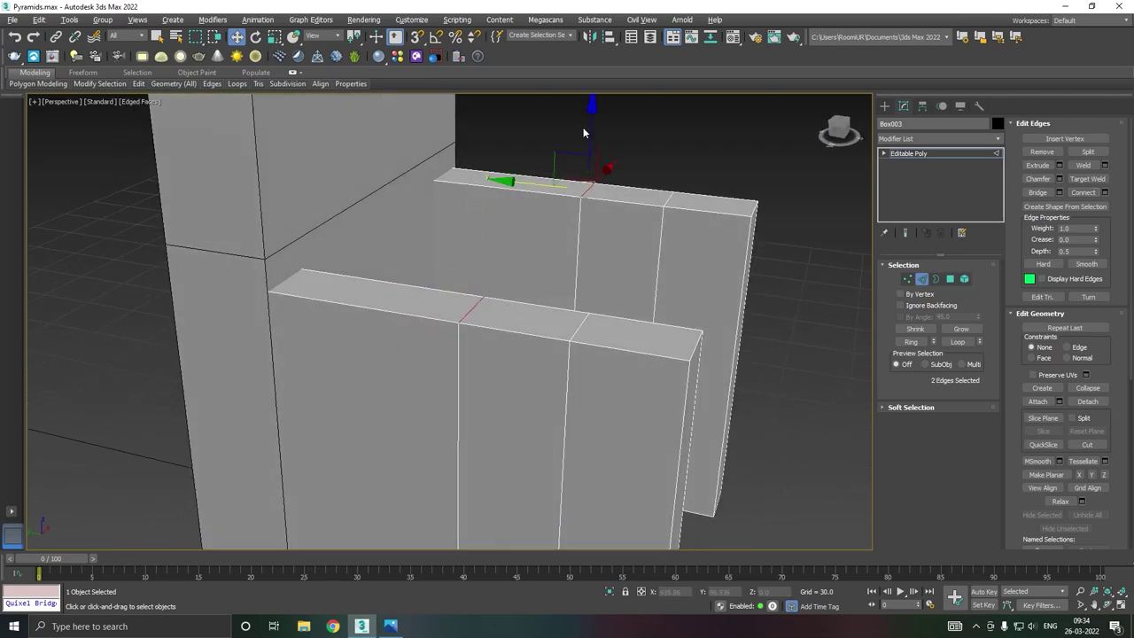
{"action": "left_click_drag", "start_coordinate": [583, 126], "coordinate": [590, 145]}
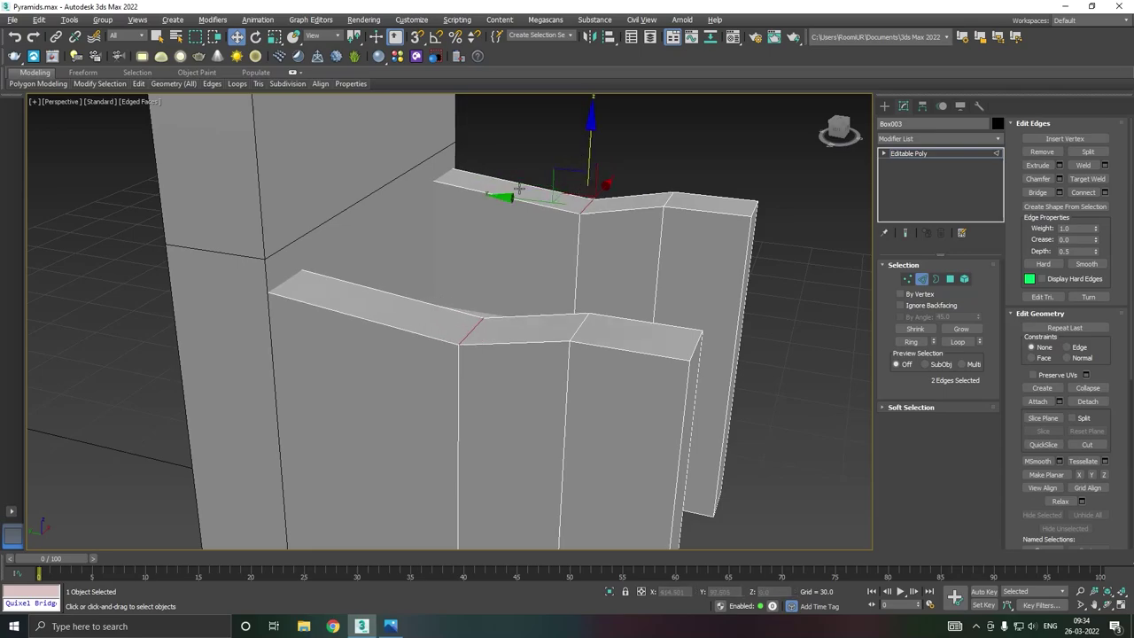
{"action": "scroll", "coordinate": [519, 188], "scroll_direction": "down", "scroll_amount": 3}
{"action": "scroll", "coordinate": [574, 254], "scroll_direction": "up", "scroll_amount": 1}
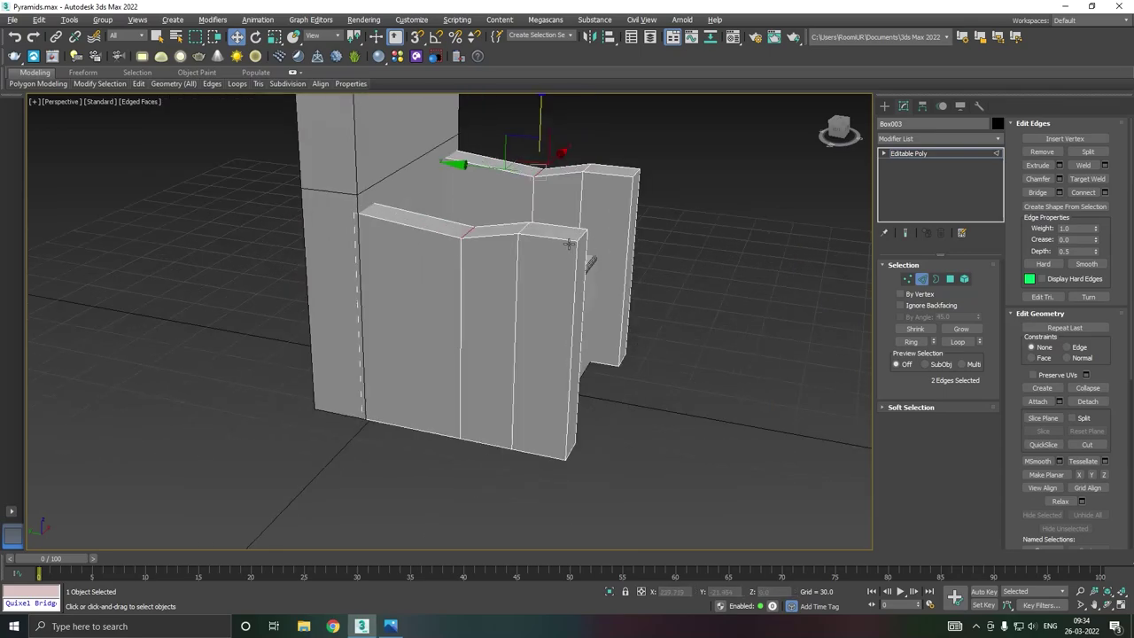
- Select the front armrest's top and corner outline edges
{"action": "left_click", "coordinate": [569, 244], "text": "ctrl"}
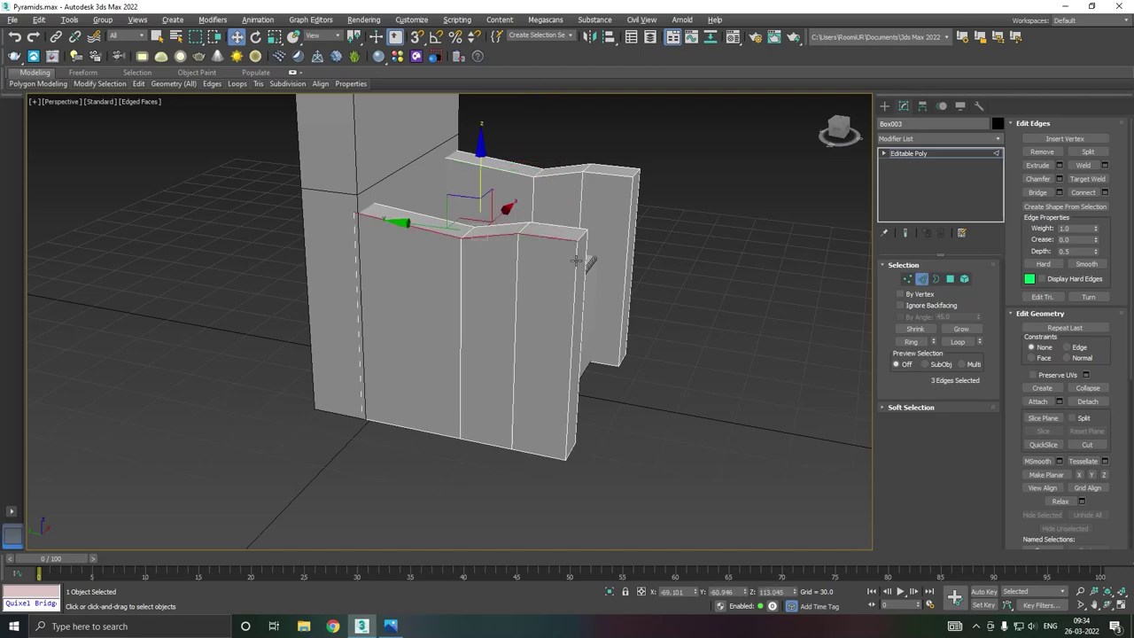
{"action": "left_click", "coordinate": [576, 260], "text": "ctrl"}
{"action": "left_click", "coordinate": [582, 234], "text": "ctrl"}
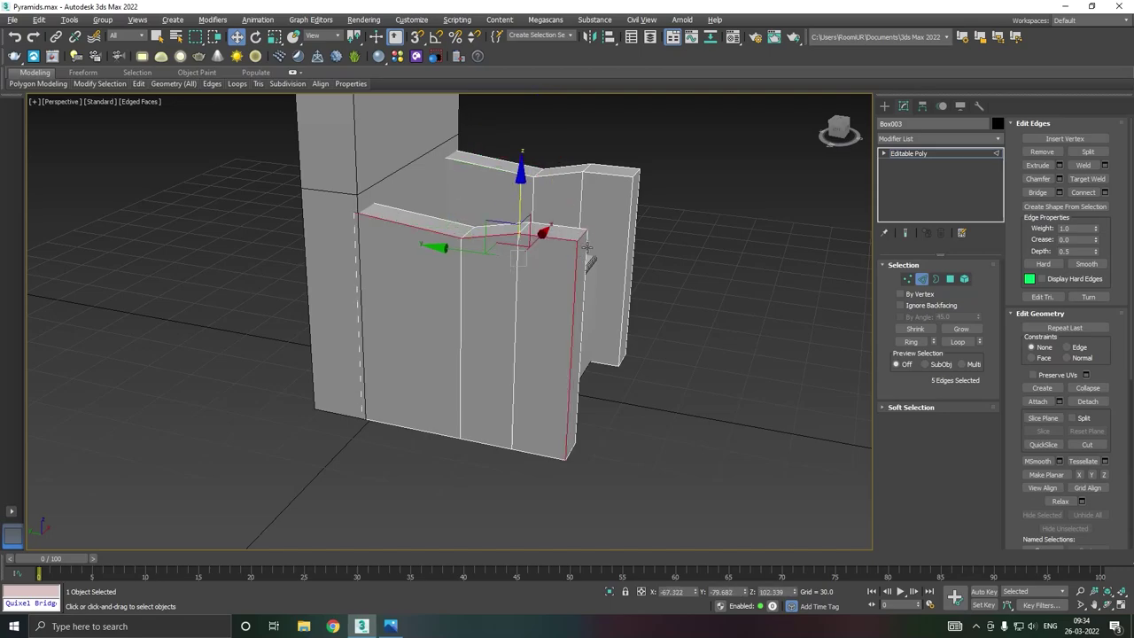
{"action": "left_click", "coordinate": [588, 246], "text": "ctrl"}
{"action": "double_click", "coordinate": [575, 228], "text": "ctrl"}
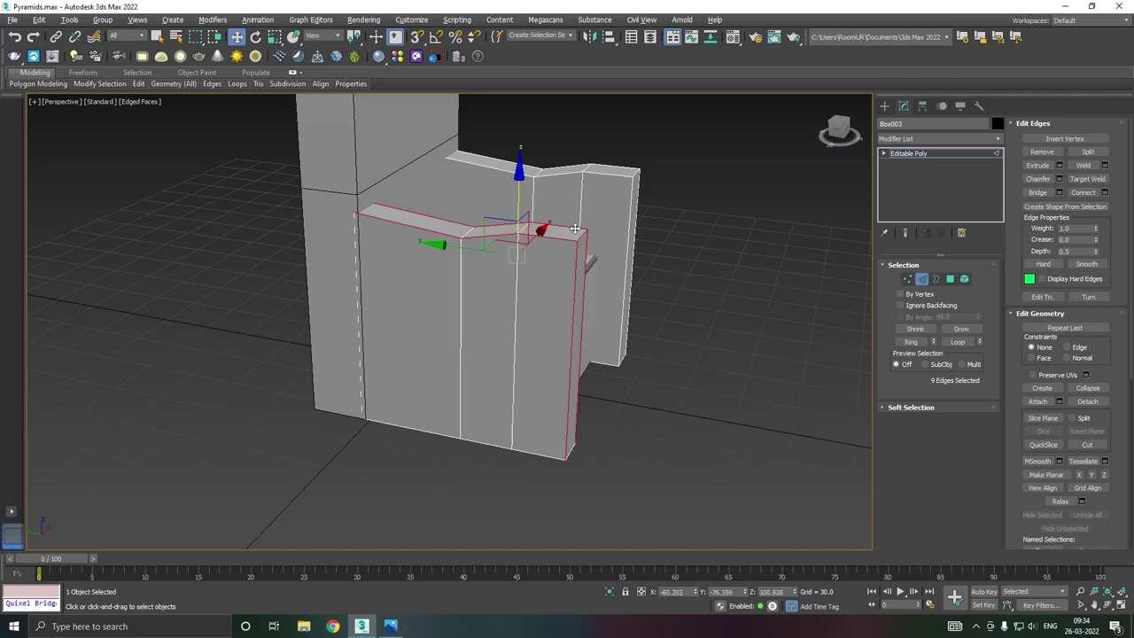
- Add the back armrest's top and corner edges, completing the 18-edge selection
{"action": "double_click", "coordinate": [632, 226], "text": "ctrl"}
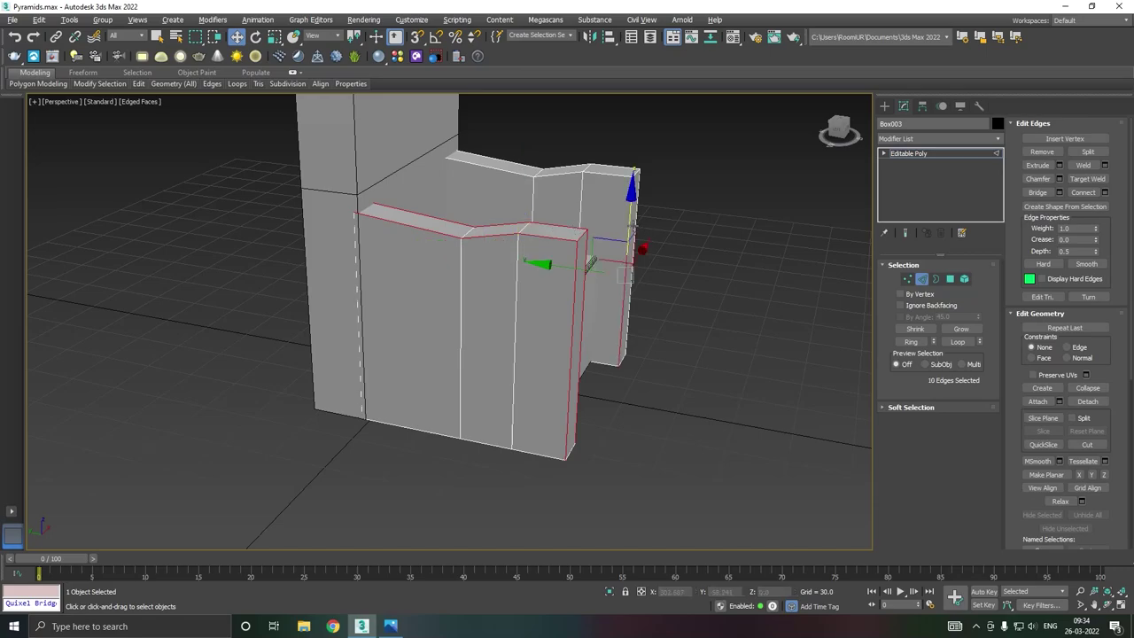
{"action": "left_click", "coordinate": [633, 226], "text": "ctrl"}
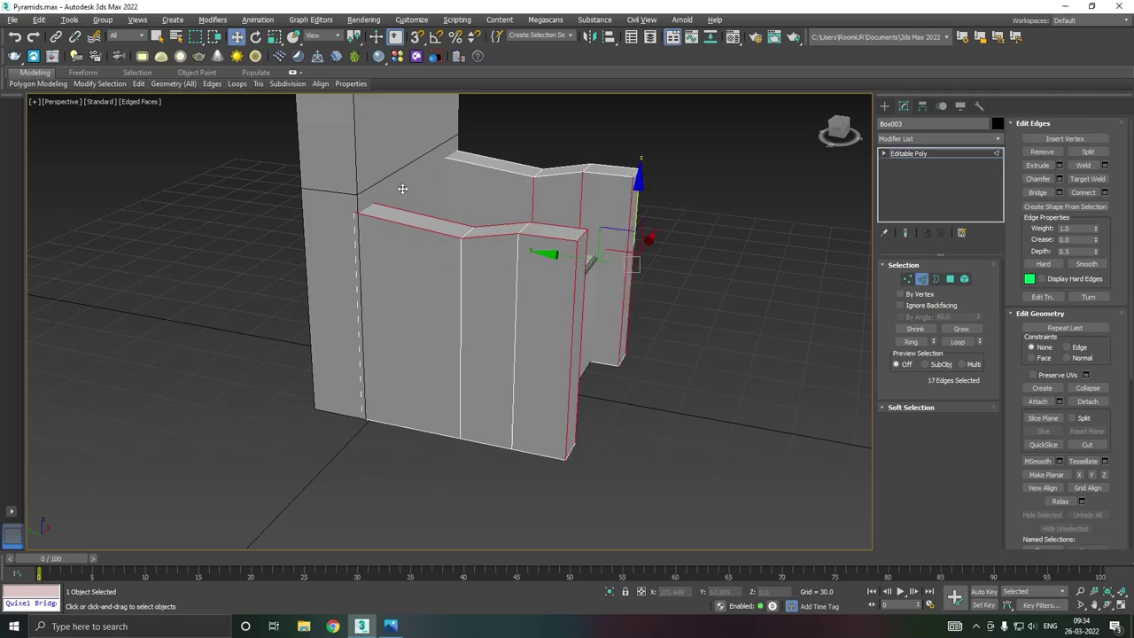
{"action": "left_click", "coordinate": [14, 36]}
{"action": "left_click", "coordinate": [607, 174], "text": "ctrl"}
{"action": "double_click", "coordinate": [607, 175], "text": "ctrl"}
{"action": "double_click", "coordinate": [632, 169], "text": "ctrl"}
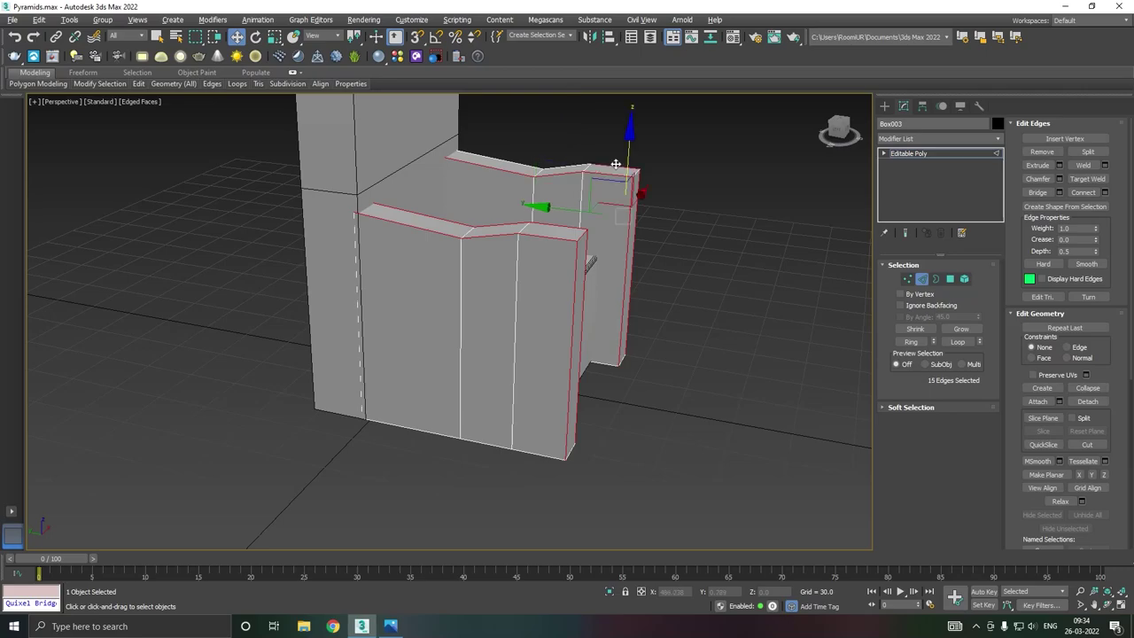
{"action": "left_click", "coordinate": [634, 171], "text": "ctrl"}
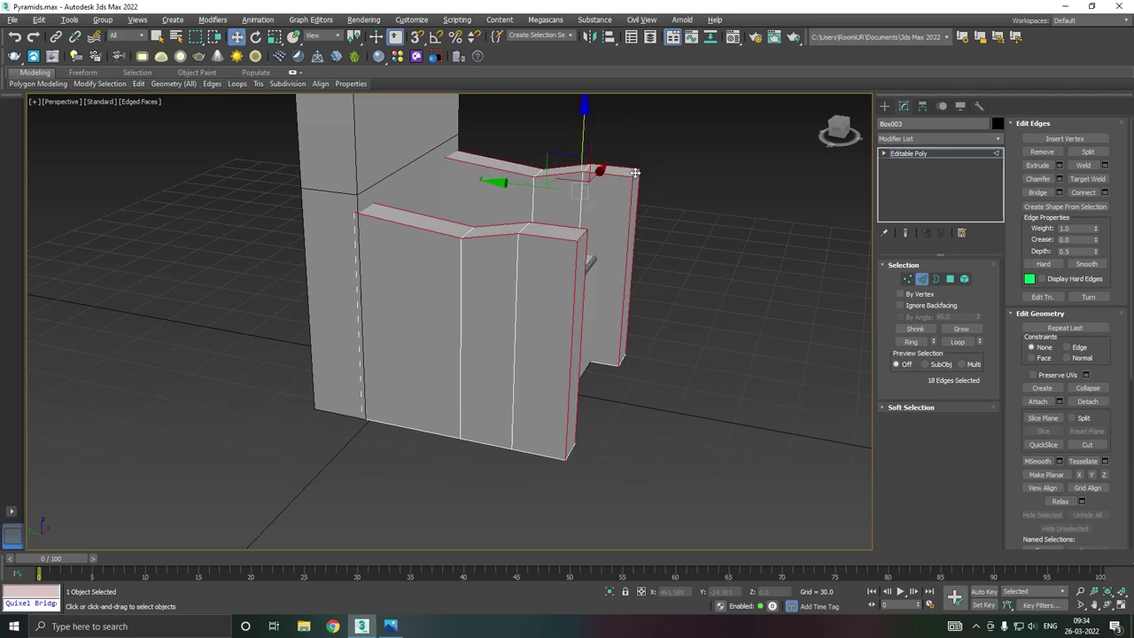
{"action": "middle_click_drag", "start_coordinate": [669, 198], "coordinate": [518, 219], "text": "alt"}
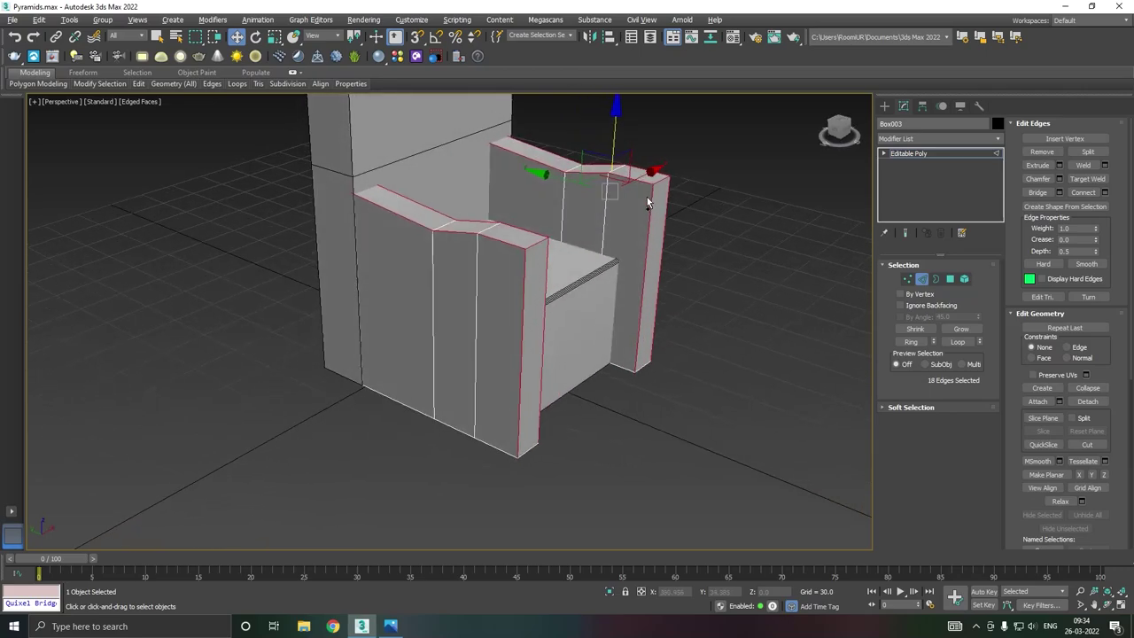
{"action": "scroll", "coordinate": [510, 229], "scroll_direction": "up", "scroll_amount": 2}
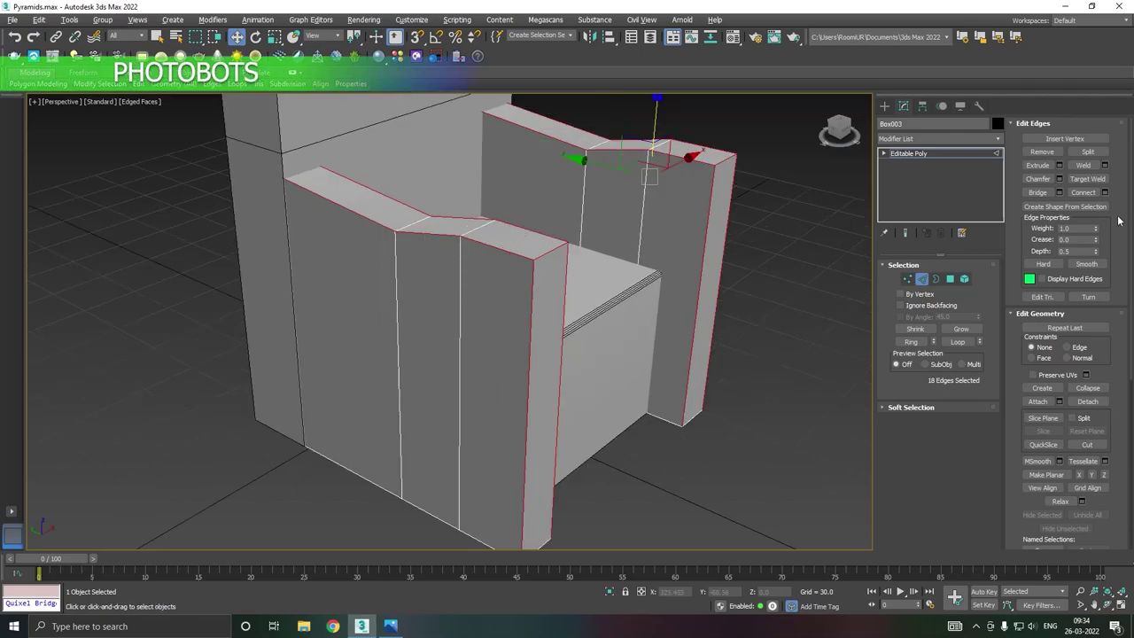
- Chamfer the selected armrest outline edges by 0.957 with 2 segments
{"action": "left_click", "coordinate": [1058, 179]}
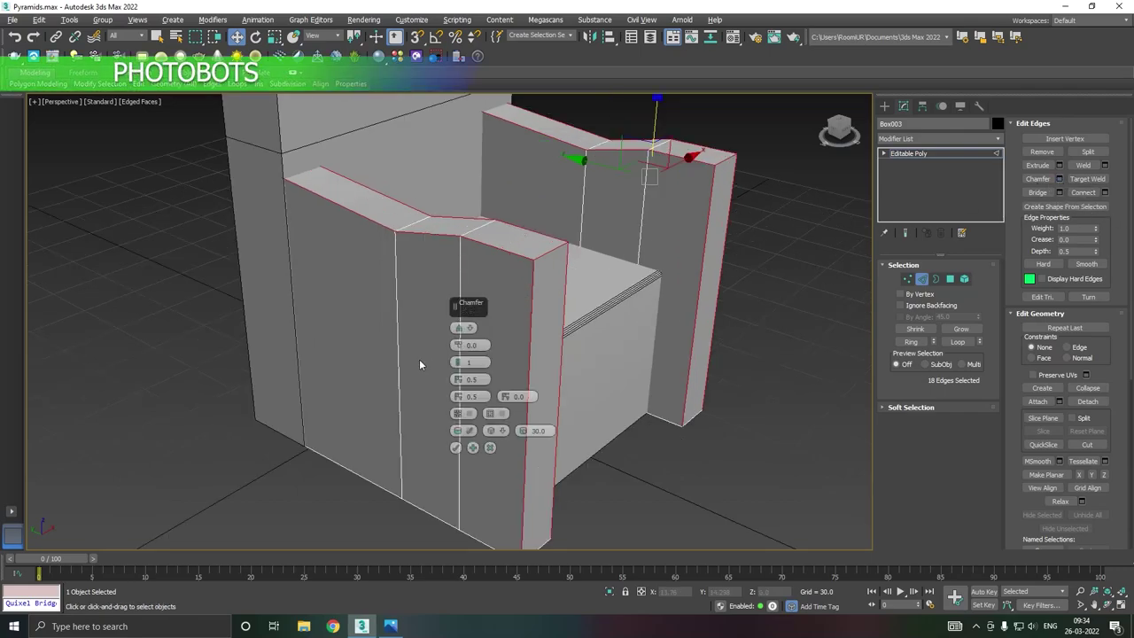
{"action": "left_click_drag", "start_coordinate": [460, 347], "coordinate": [459, 332]}
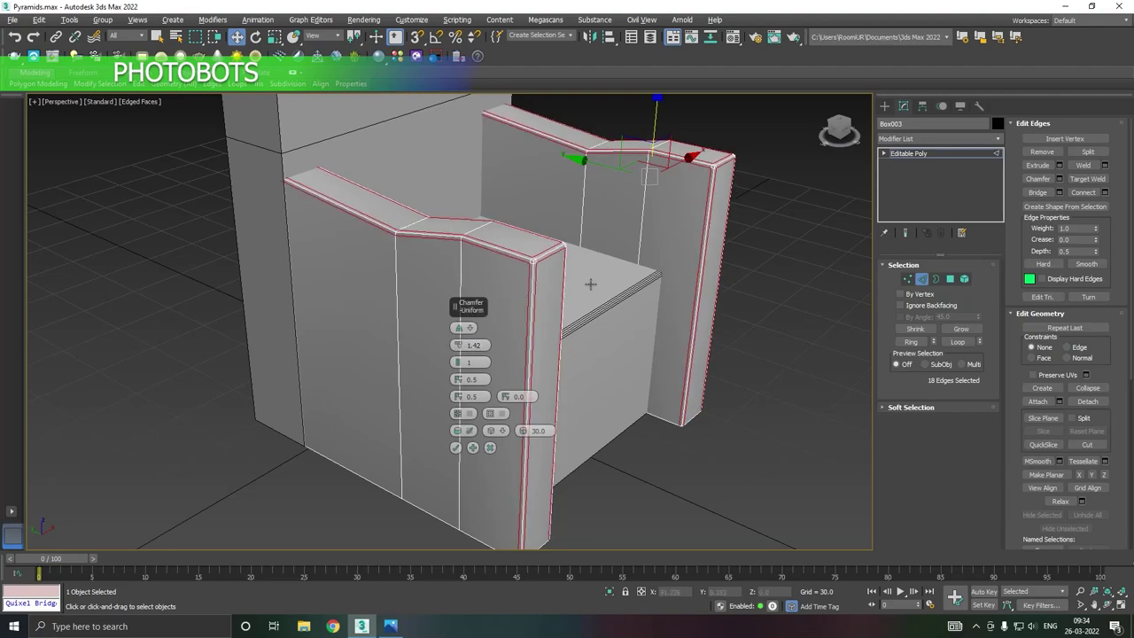
{"action": "scroll", "coordinate": [560, 257], "scroll_direction": "up", "scroll_amount": 3}
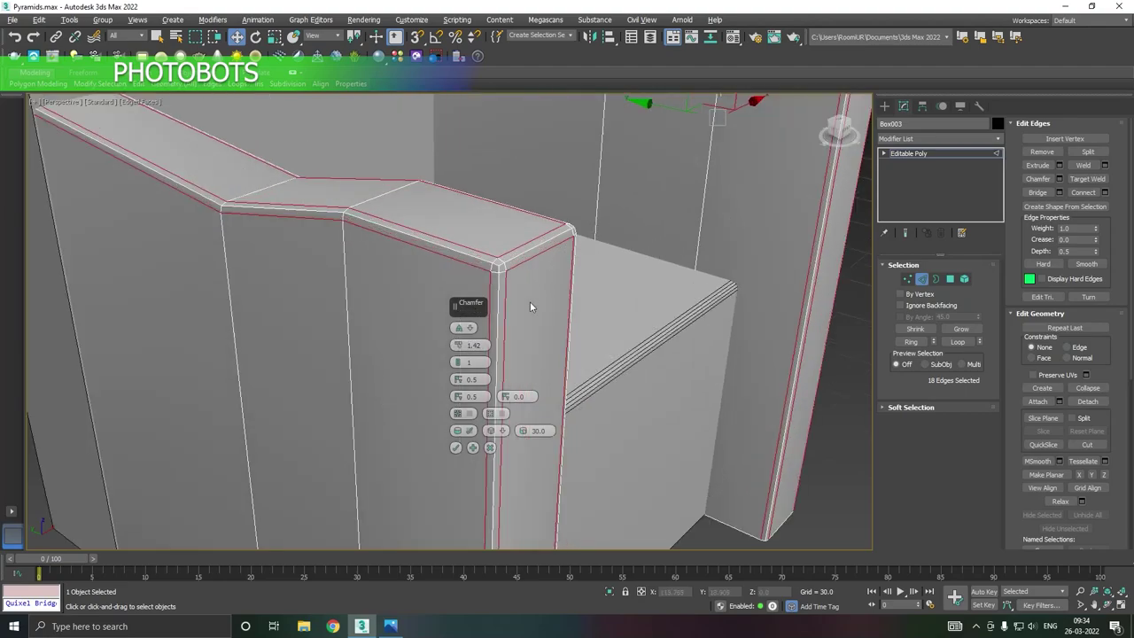
{"action": "scroll", "coordinate": [462, 362], "scroll_direction": "down", "scroll_amount": 3}
{"action": "left_click", "coordinate": [459, 359]}
{"action": "middle_click_drag", "start_coordinate": [461, 362], "coordinate": [381, 337], "text": "alt"}
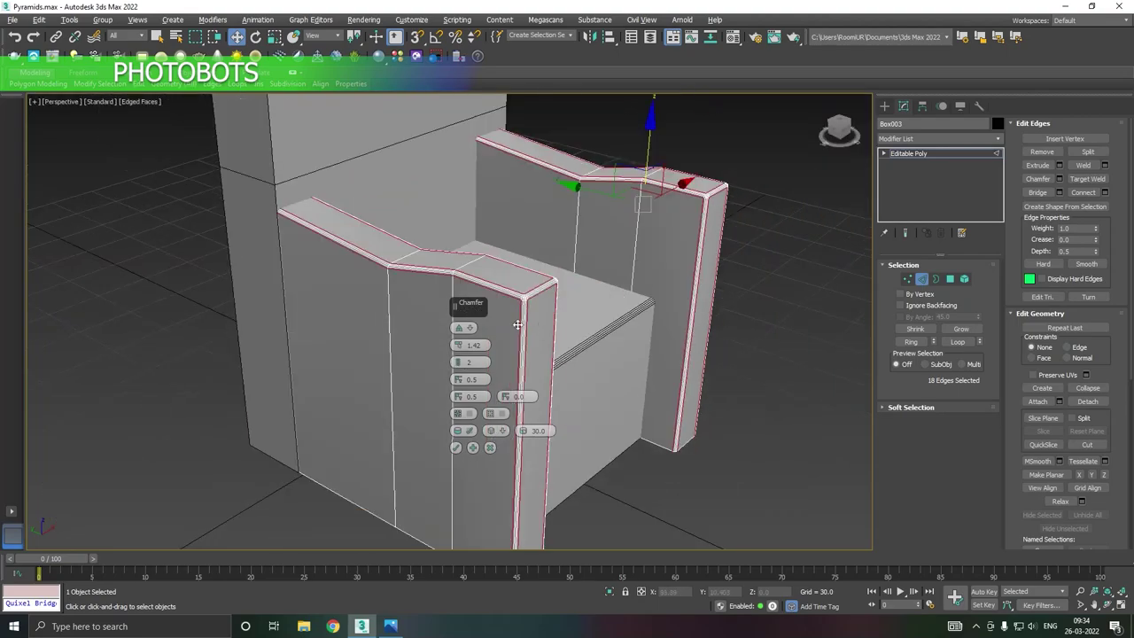
{"action": "scroll", "coordinate": [454, 350], "scroll_direction": "up", "scroll_amount": 4}
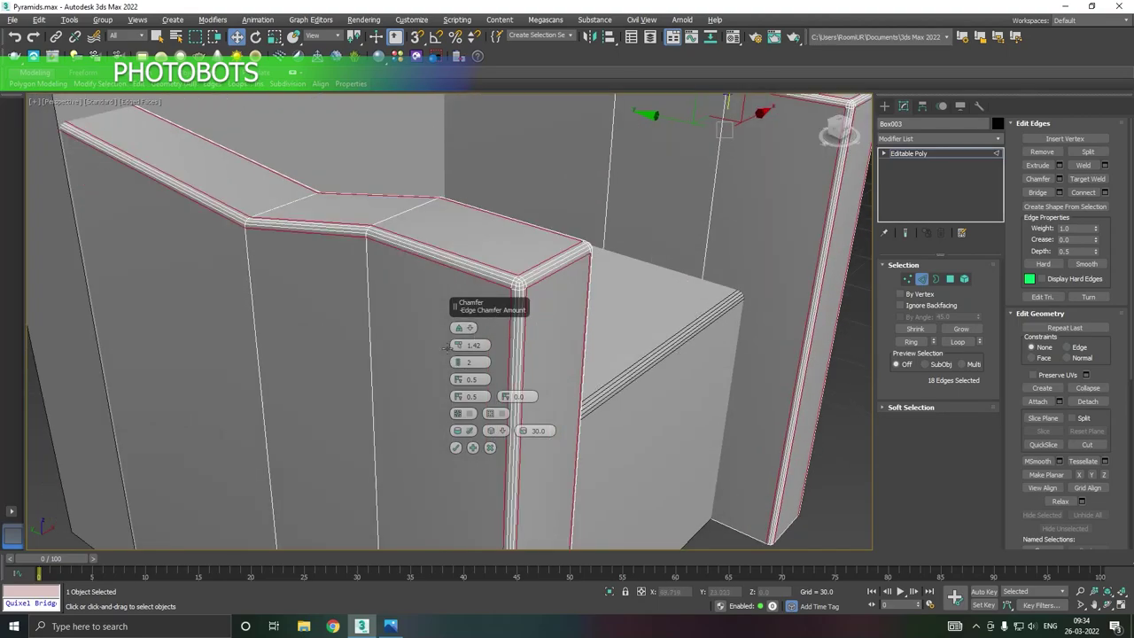
{"action": "left_click_drag", "start_coordinate": [453, 352], "coordinate": [460, 351]}
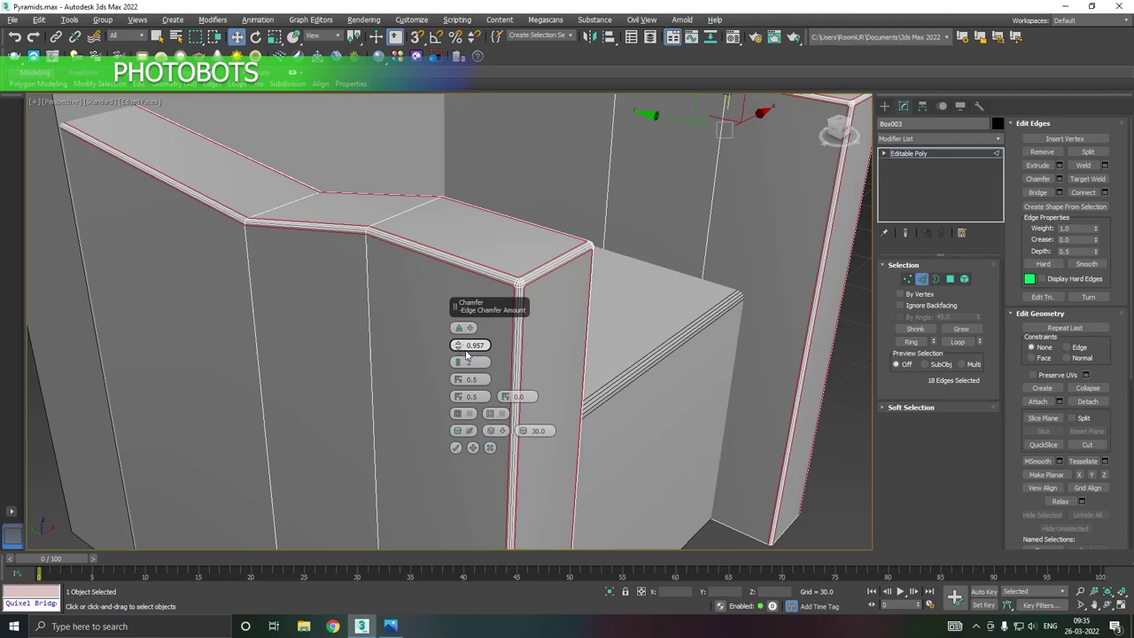
{"action": "left_click", "coordinate": [457, 447]}
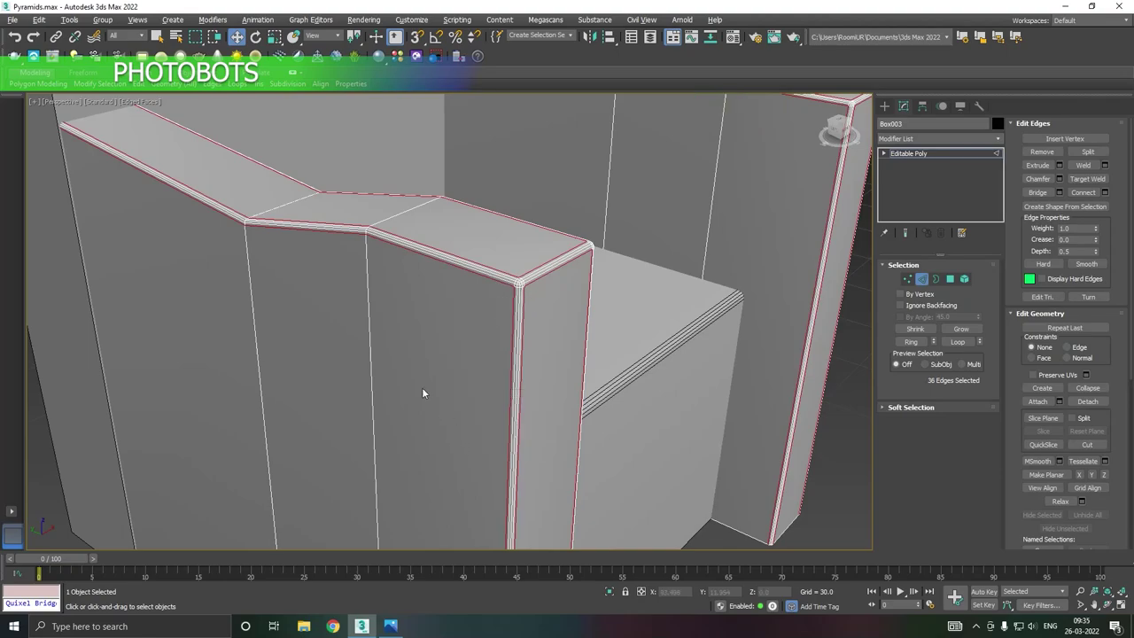
{"action": "scroll", "coordinate": [422, 387], "scroll_direction": "down", "scroll_amount": 5}
{"action": "middle_click_drag", "start_coordinate": [421, 387], "coordinate": [496, 381], "text": "alt"}
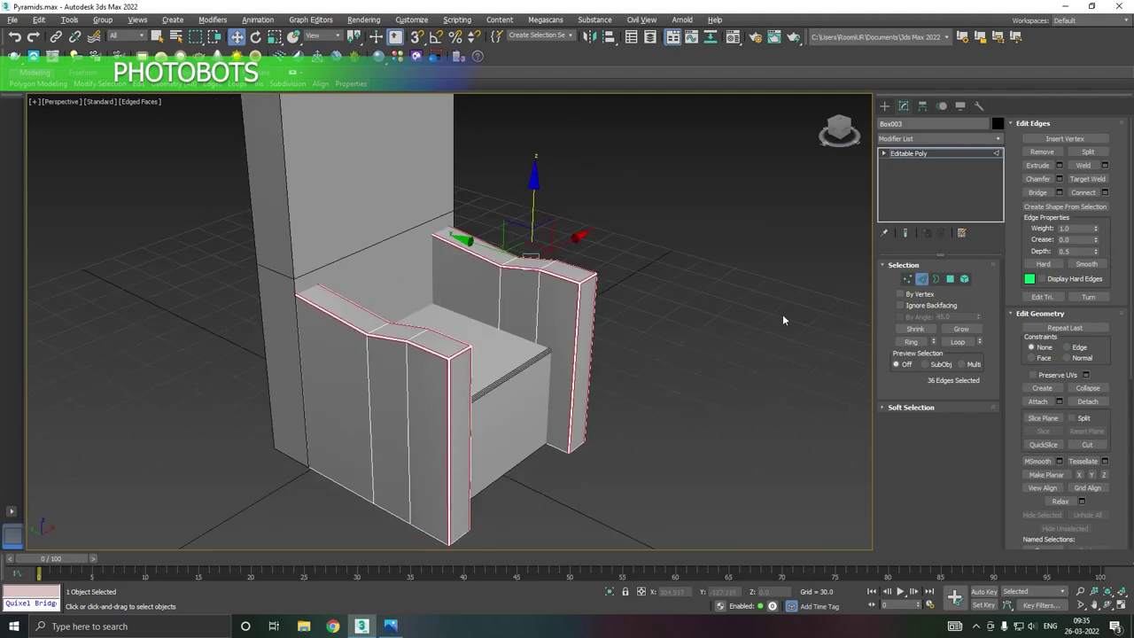
- Select the vertical edge loops at both armrest bends, trial an oversized chamfer, and cancel it
{"action": "double_click", "coordinate": [364, 393]}
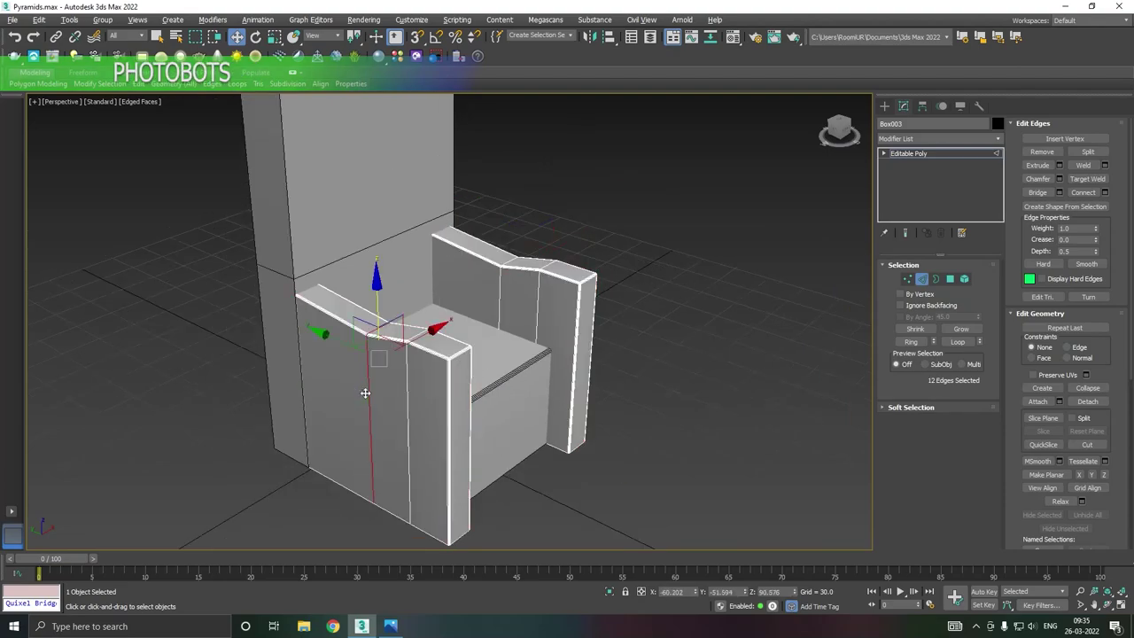
{"action": "double_click", "coordinate": [501, 287], "text": "ctrl"}
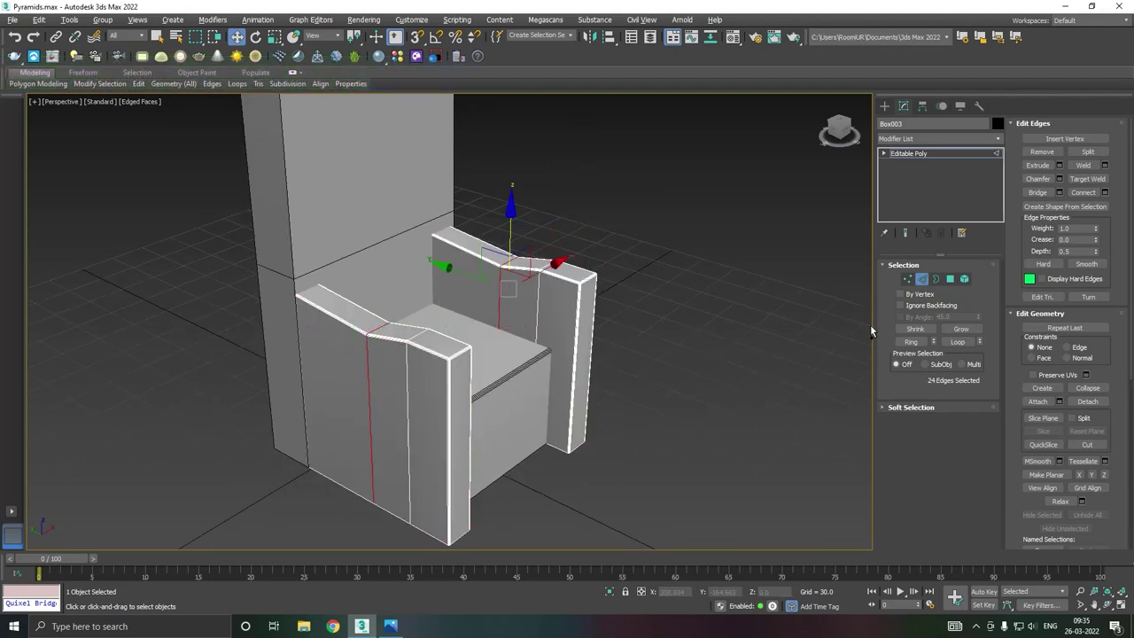
{"action": "left_click", "coordinate": [1059, 178]}
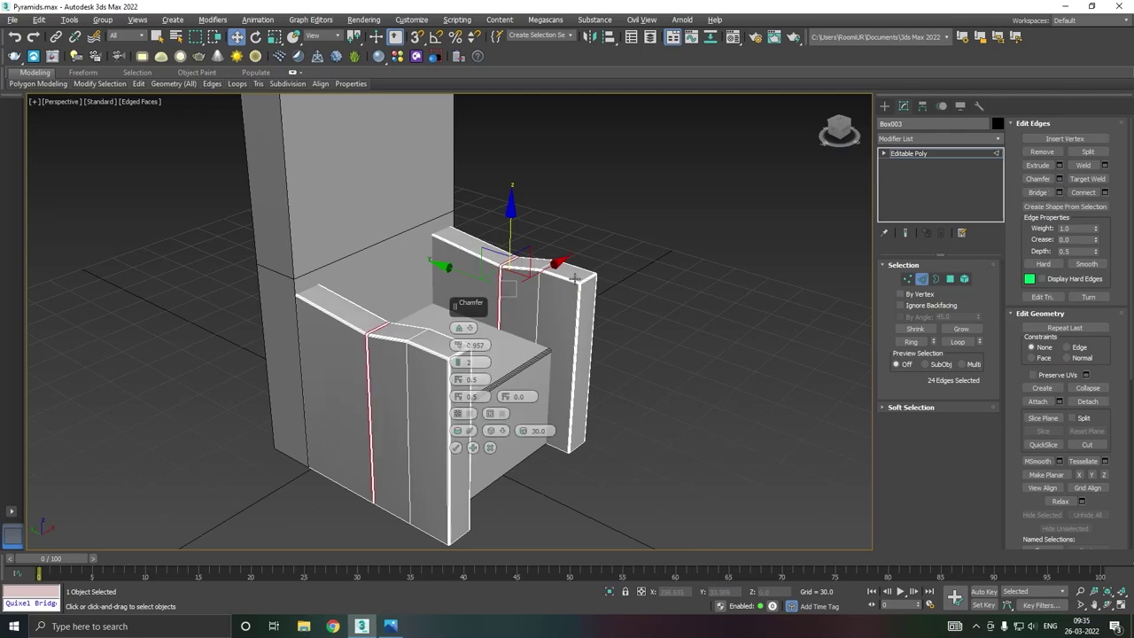
{"action": "left_click_drag", "start_coordinate": [458, 345], "coordinate": [419, 257]}
{"action": "scroll", "coordinate": [363, 339], "scroll_direction": "up", "scroll_amount": 2}
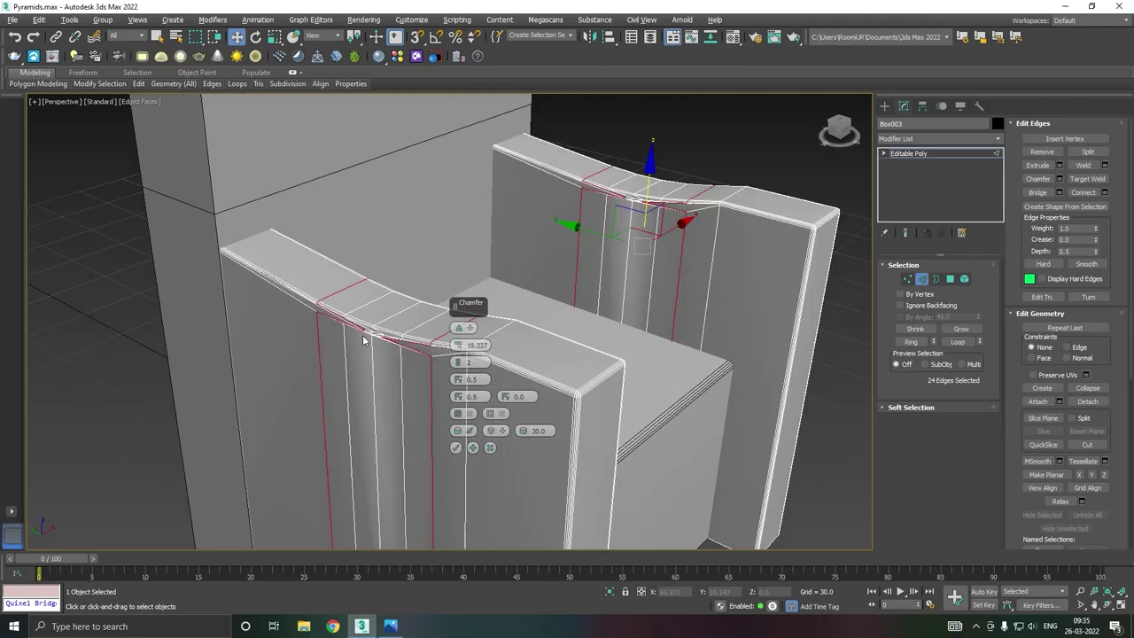
{"action": "scroll", "coordinate": [363, 339], "scroll_direction": "up", "scroll_amount": 2}
{"action": "left_click", "coordinate": [488, 448]}
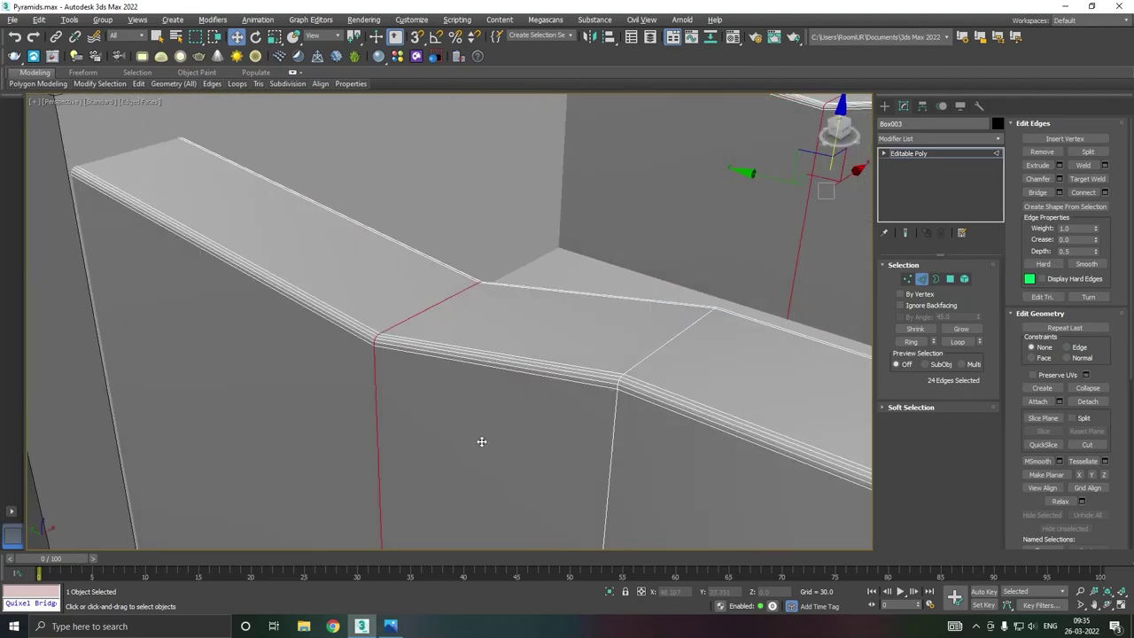
{"action": "mouse_move", "coordinate": [481, 442]}
{"action": "middle_mouse_down", "text": "alt"}
{"action": "mouse_move", "coordinate": [501, 425]}
{"action": "mouse_move", "coordinate": [510, 433]}
{"action": "middle_mouse_up", "text": "alt"}
{"action": "scroll", "coordinate": [396, 377], "scroll_direction": "down", "scroll_amount": 3}
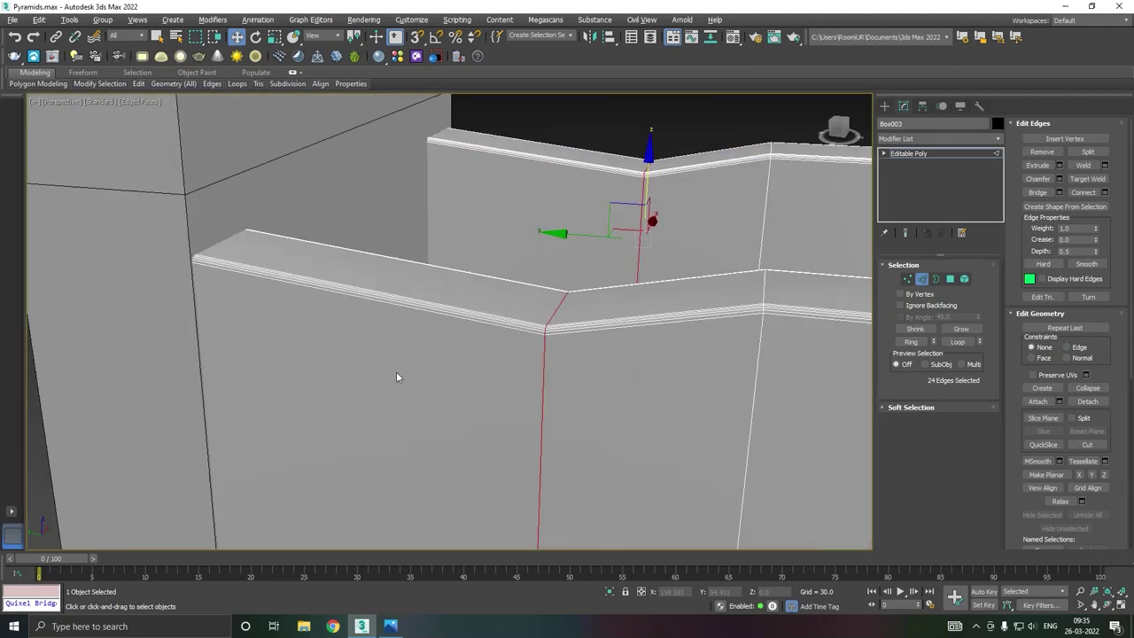
{"action": "scroll", "coordinate": [396, 377], "scroll_direction": "down", "scroll_amount": 3}
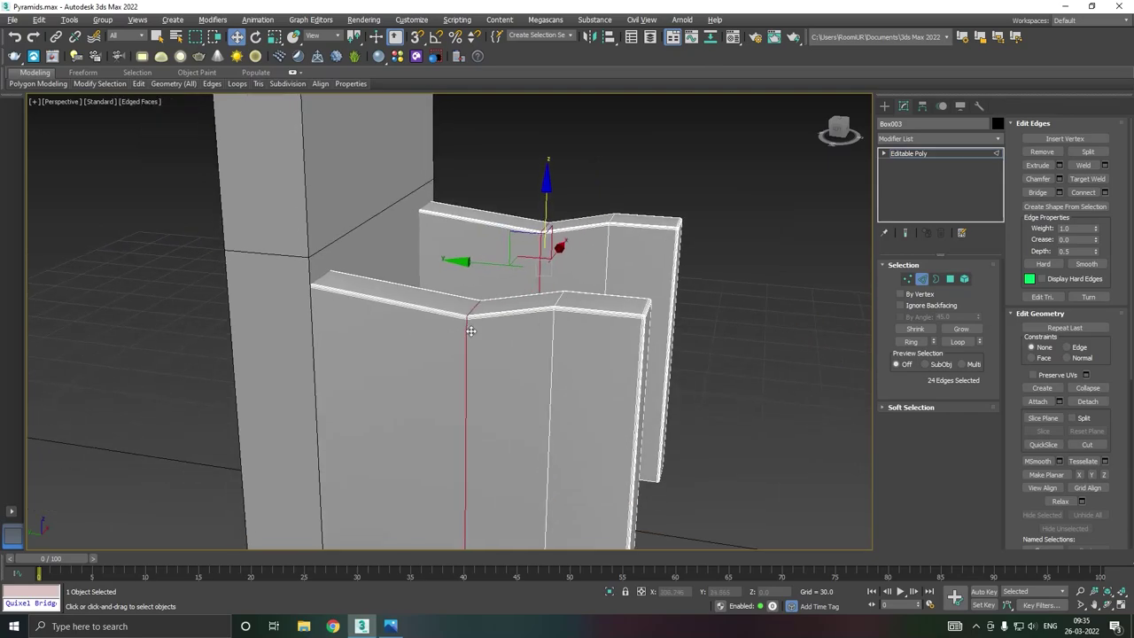
- Quad-chamfer the armrest bend loops at about 13 with 2 segments
{"action": "left_click", "coordinate": [1058, 178]}
{"action": "scroll", "coordinate": [488, 324], "scroll_direction": "up", "scroll_amount": 3}
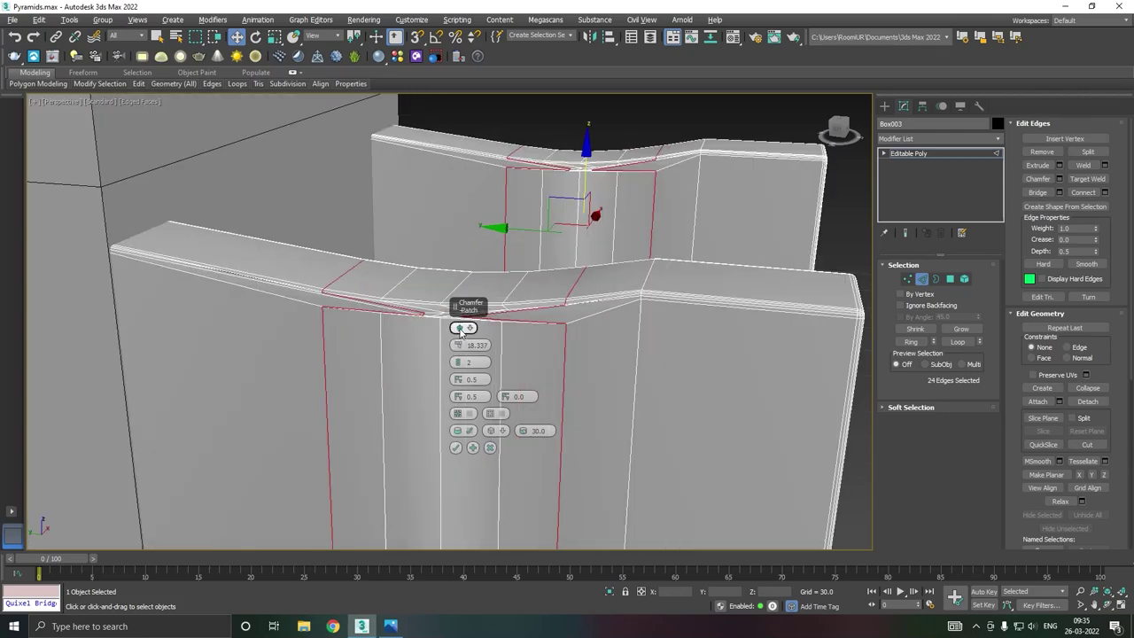
{"action": "left_click", "coordinate": [459, 328]}
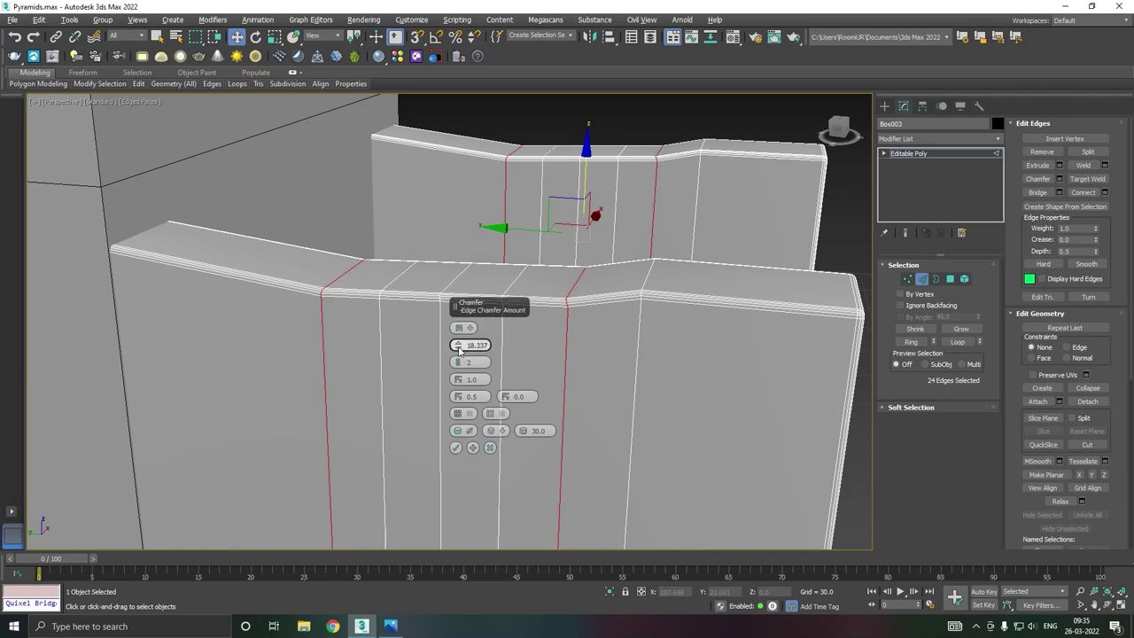
{"action": "left_click", "coordinate": [458, 361]}
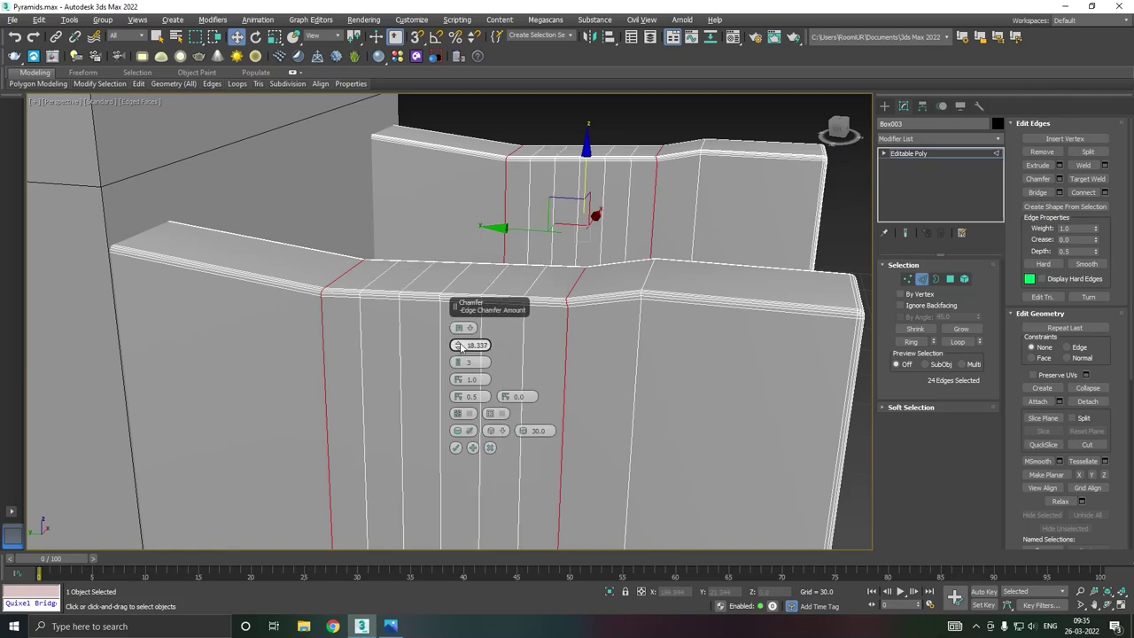
{"action": "mouse_move", "coordinate": [458, 344]}
{"action": "left_mouse_down"}
{"action": "mouse_move", "coordinate": [470, 390]}
{"action": "mouse_move", "coordinate": [470, 363]}
{"action": "left_mouse_up"}
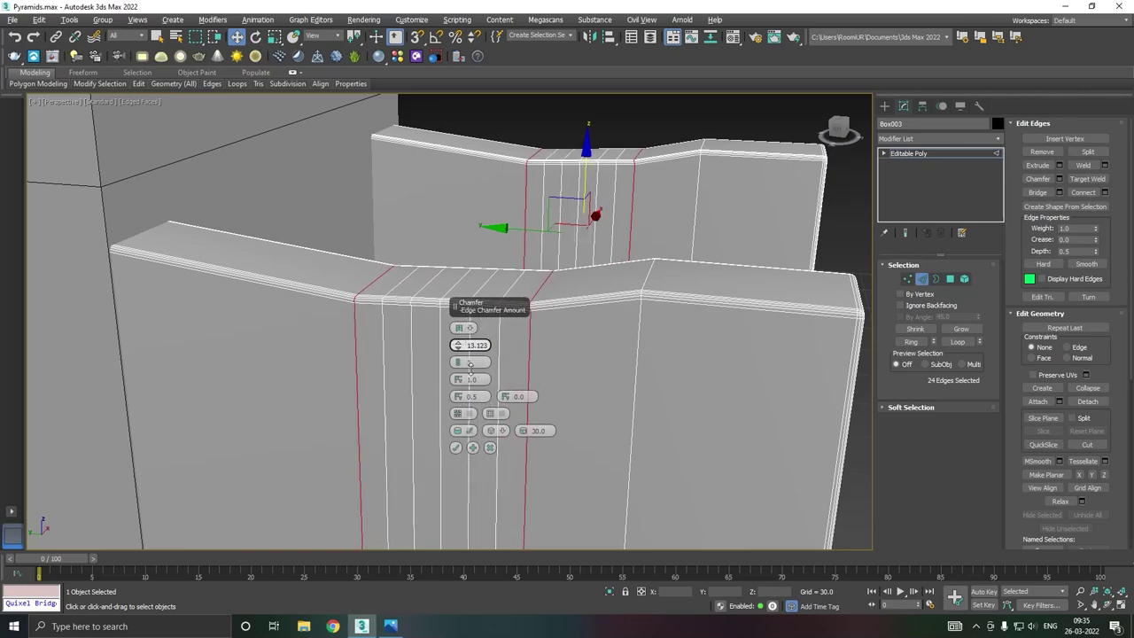
{"action": "mouse_move", "coordinate": [470, 363]}
{"action": "left_mouse_down"}
{"action": "mouse_move", "coordinate": [464, 330]}
{"action": "mouse_move", "coordinate": [469, 362]}
{"action": "left_mouse_up"}
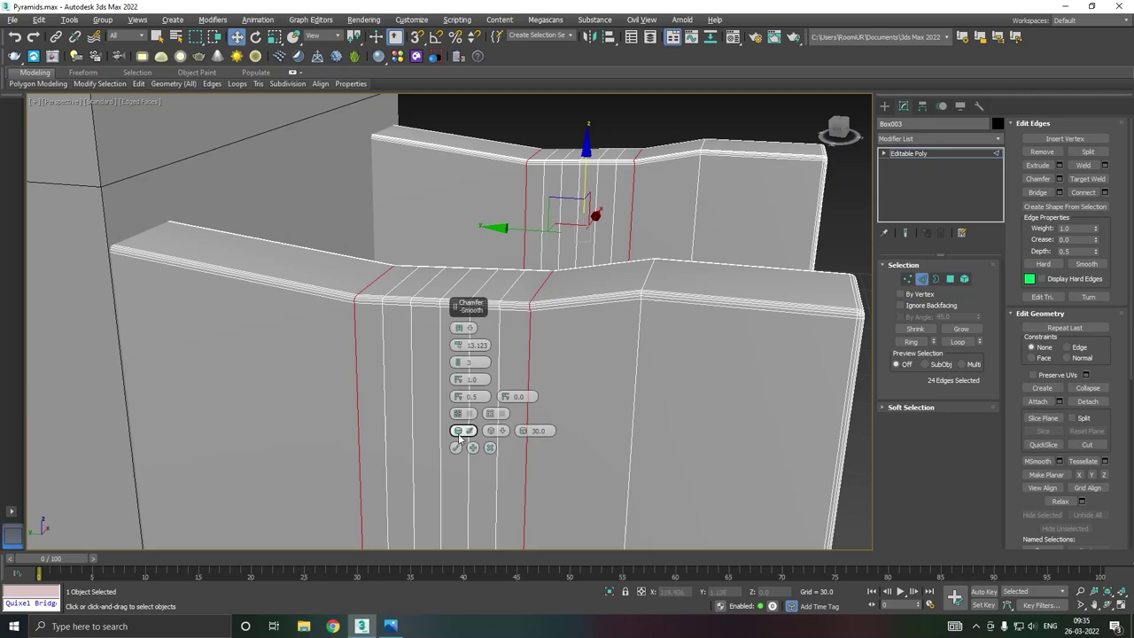
{"action": "left_click", "coordinate": [457, 367]}
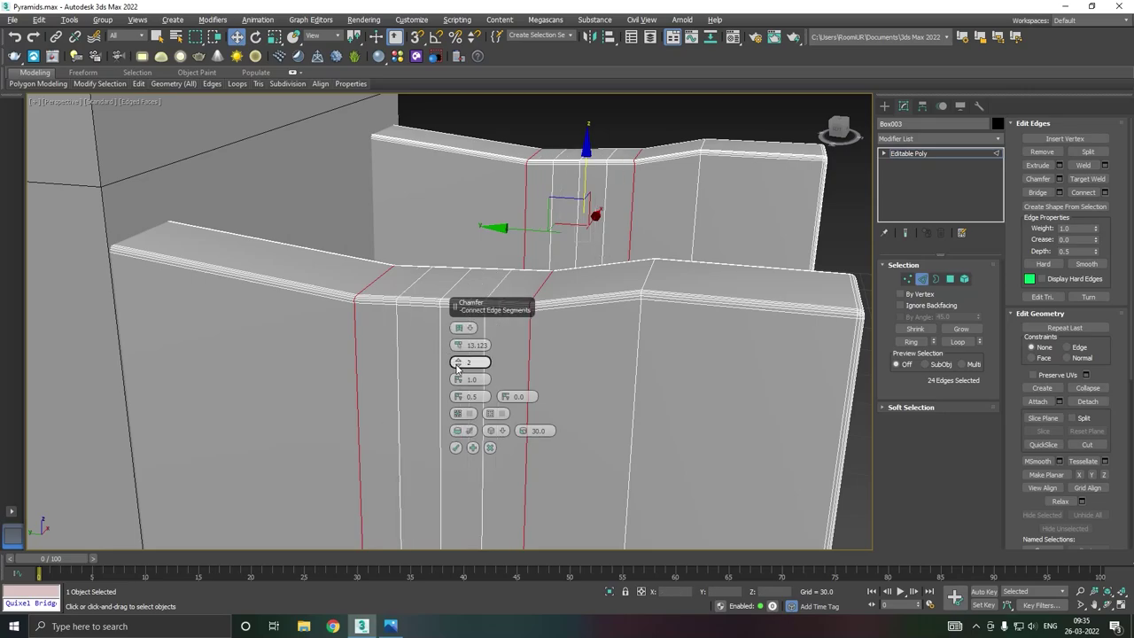
{"action": "left_click", "coordinate": [455, 447]}
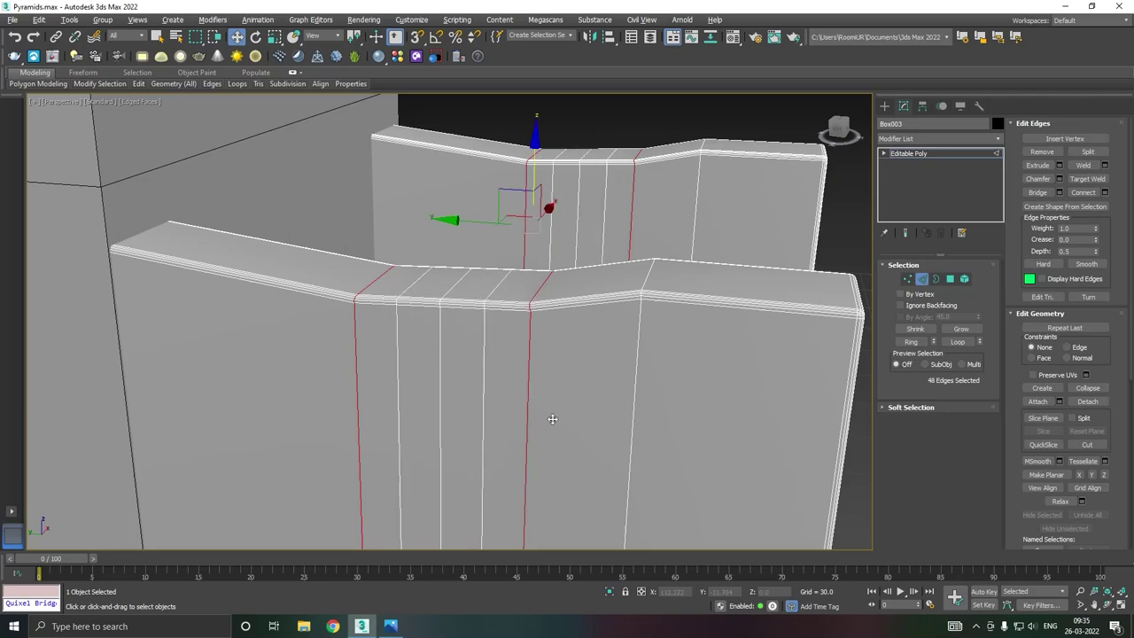
- Select another pair of armrest edge loops and chamfer them at 13.007 with 2 segments
{"action": "double_click", "coordinate": [636, 405]}
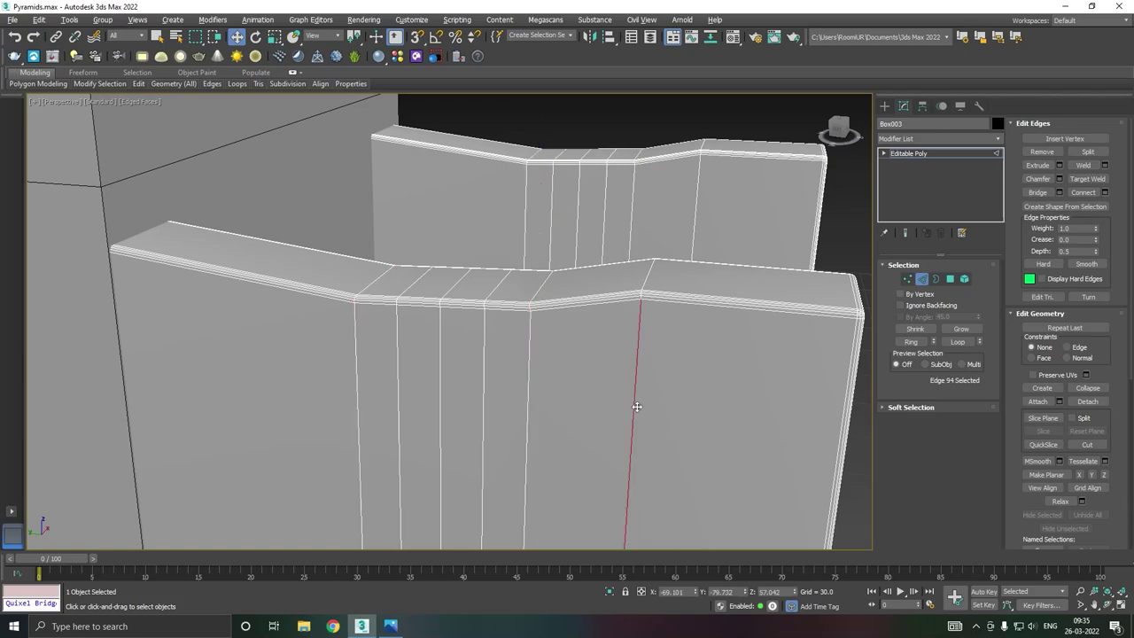
{"action": "double_click", "coordinate": [697, 223]}
{"action": "left_click", "coordinate": [1060, 178]}
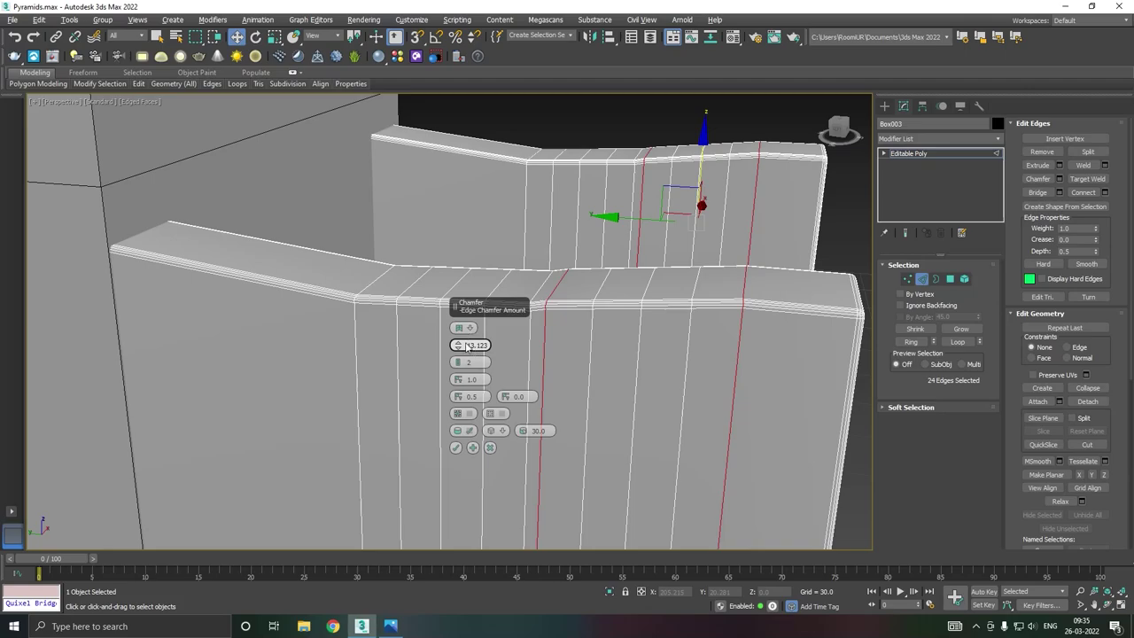
{"action": "left_click_drag", "start_coordinate": [461, 352], "coordinate": [460, 348]}
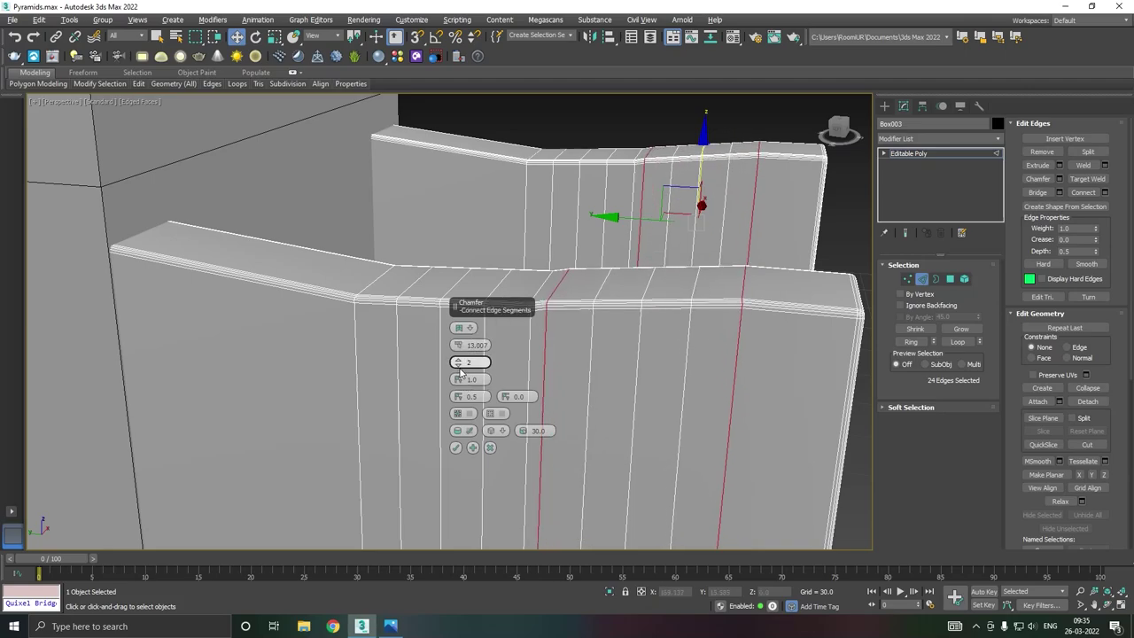
{"action": "left_click", "coordinate": [458, 366]}
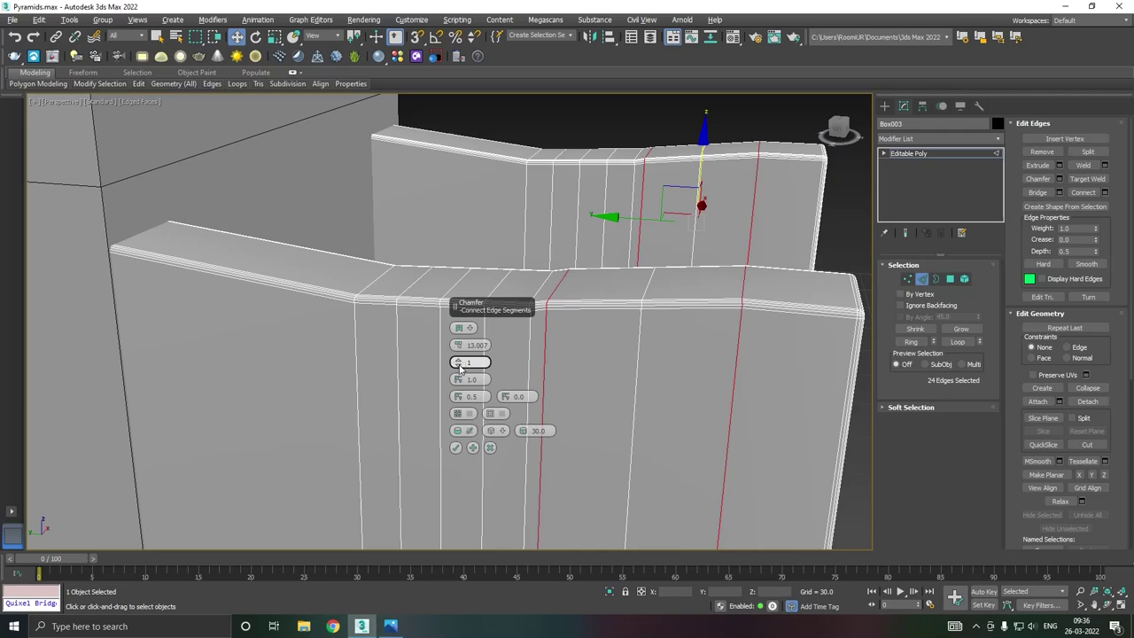
{"action": "left_click", "coordinate": [456, 447]}
{"action": "scroll", "coordinate": [401, 345], "scroll_direction": "down", "scroll_amount": 3}
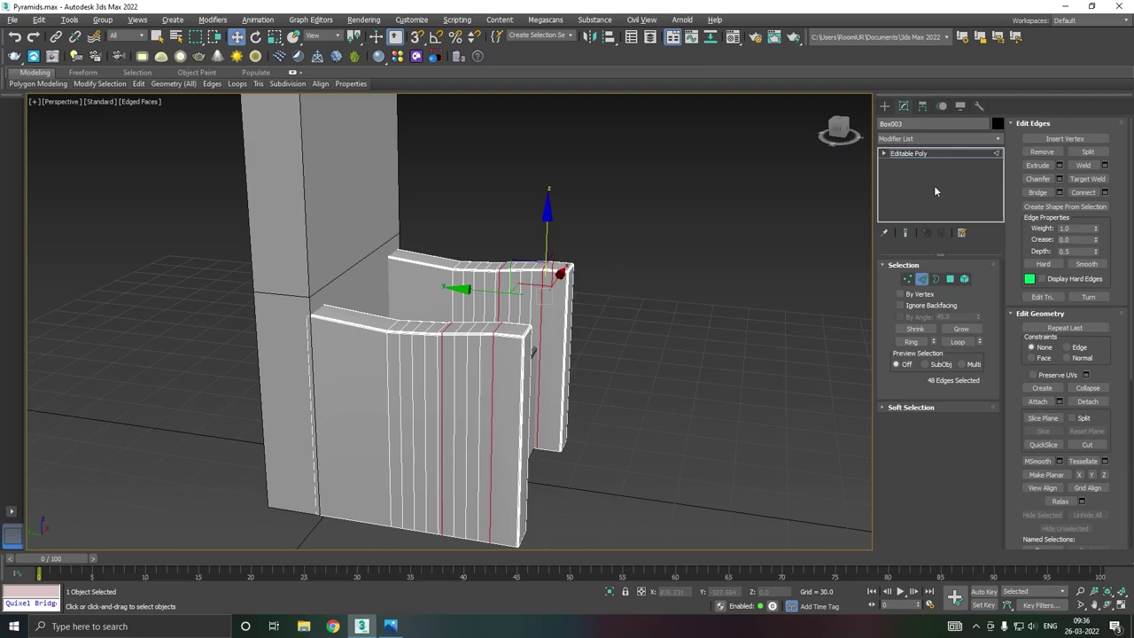
- Clear the selection and select the armrest panel's vertical edges
{"action": "left_click", "coordinate": [905, 155]}
{"action": "mouse_move", "coordinate": [724, 207]}
{"action": "middle_mouse_down", "text": "alt"}
{"action": "mouse_move", "coordinate": [599, 210]}
{"action": "mouse_move", "coordinate": [704, 243]}
{"action": "mouse_move", "coordinate": [641, 225]}
{"action": "mouse_move", "coordinate": [793, 230]}
{"action": "mouse_move", "coordinate": [760, 286]}
{"action": "middle_mouse_up", "text": "alt"}
{"action": "left_click", "coordinate": [758, 286]}
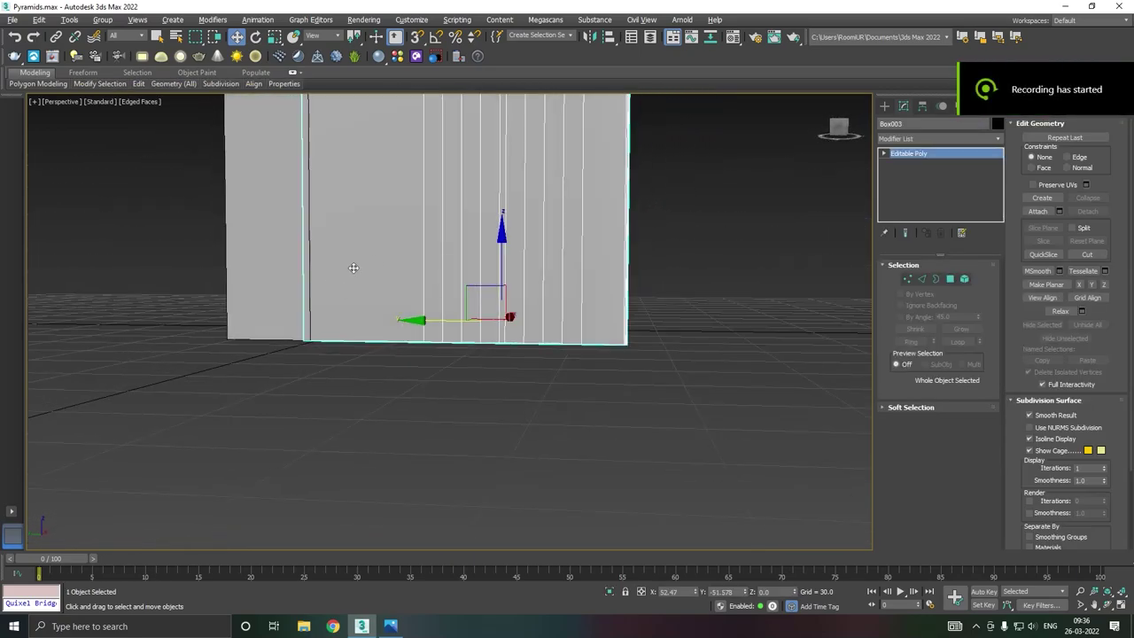
{"action": "middle_click_drag", "start_coordinate": [352, 268], "coordinate": [388, 267], "text": "alt"}
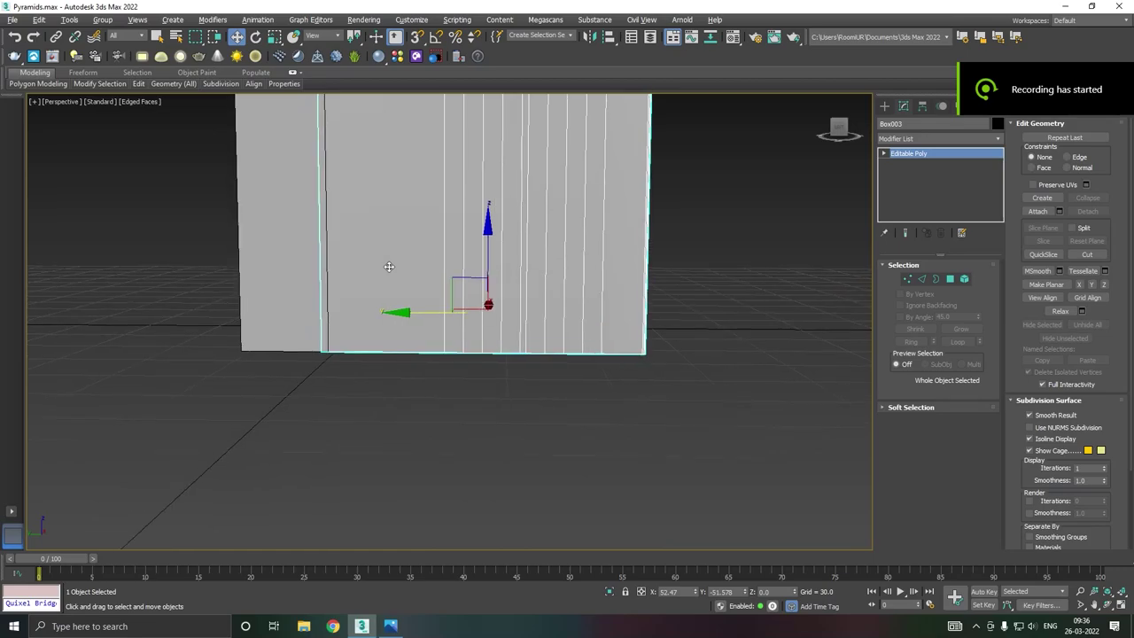
{"action": "left_click", "coordinate": [921, 279]}
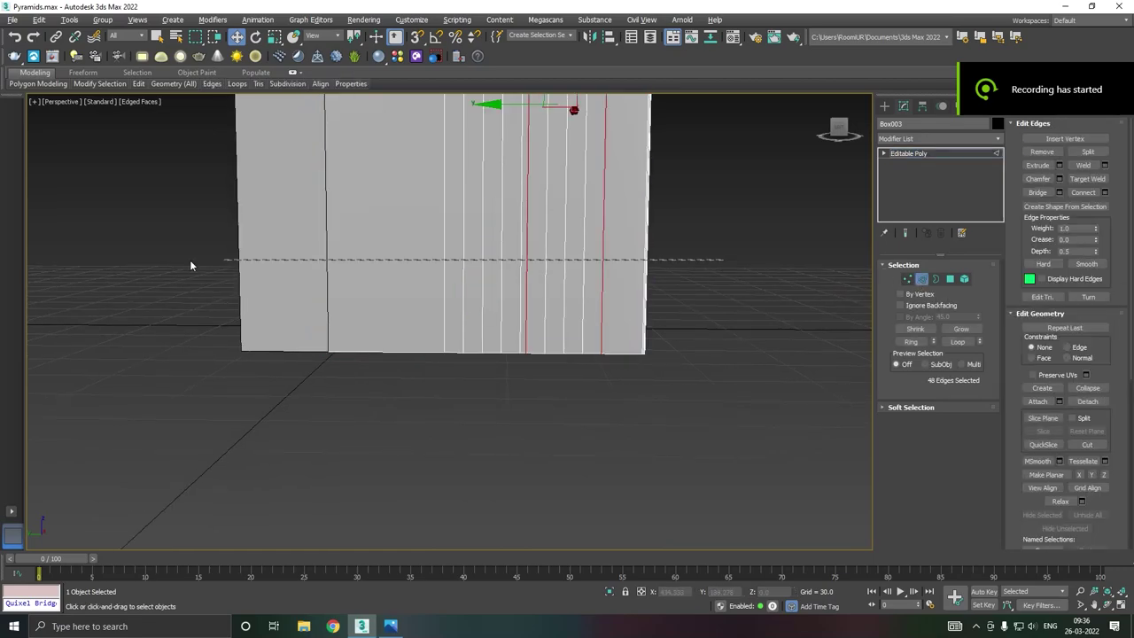
{"action": "left_click_drag", "start_coordinate": [189, 259], "coordinate": [128, 260]}
- Connect the edges with 1 segment and slide -90, placing a loop near the panel bottom
{"action": "left_click", "coordinate": [1105, 192]}
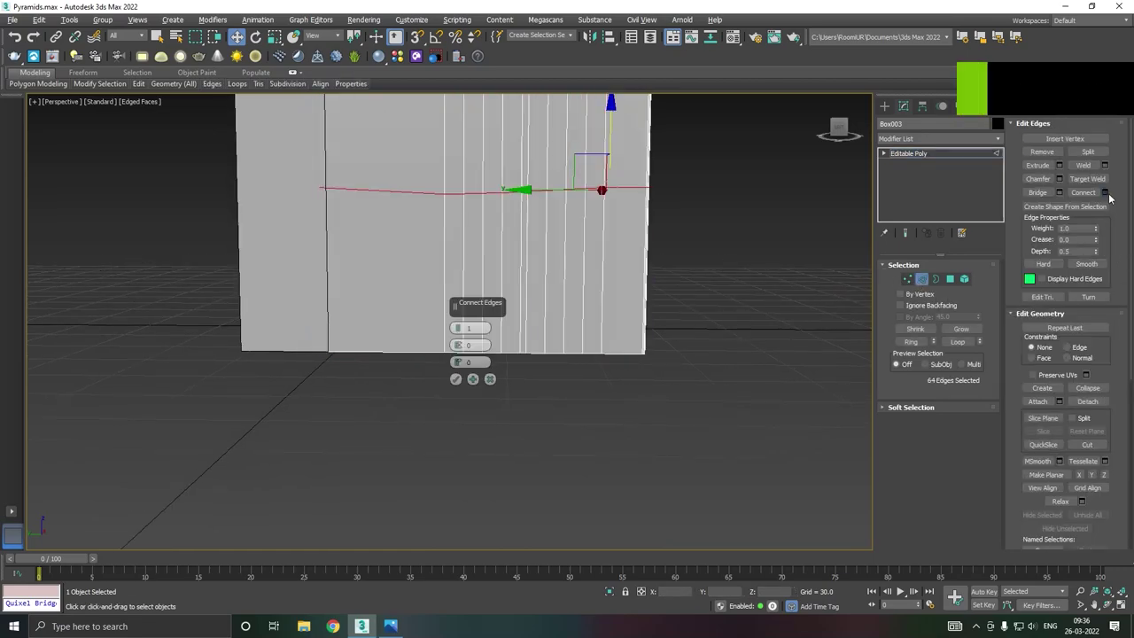
{"action": "left_click_drag", "start_coordinate": [457, 361], "coordinate": [477, 530]}
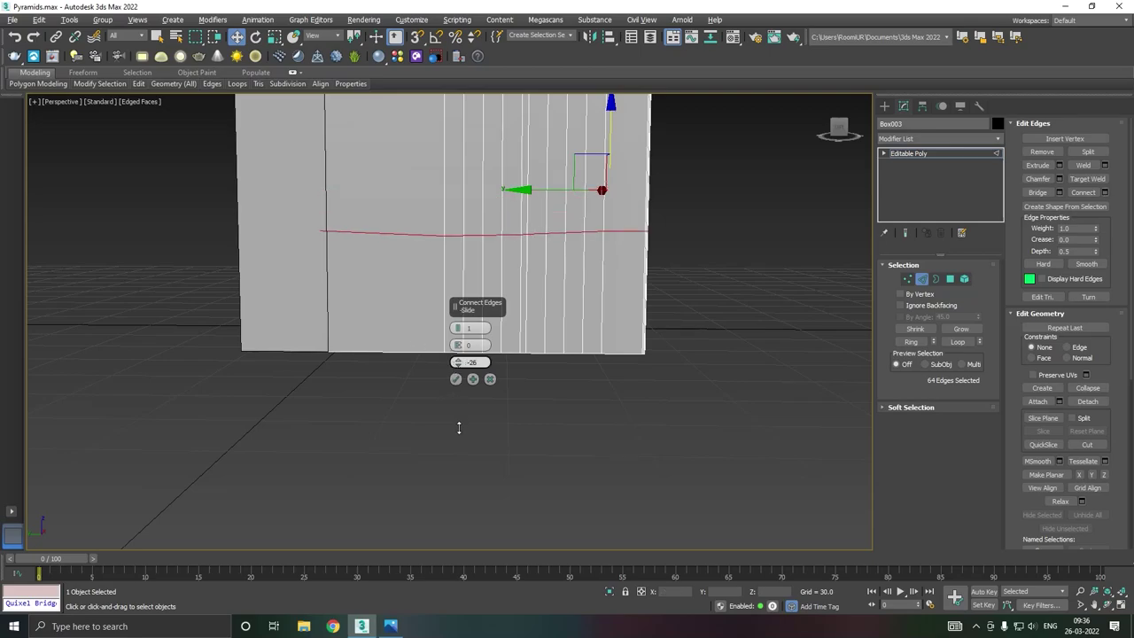
{"action": "left_click_drag", "start_coordinate": [459, 361], "coordinate": [473, 405]}
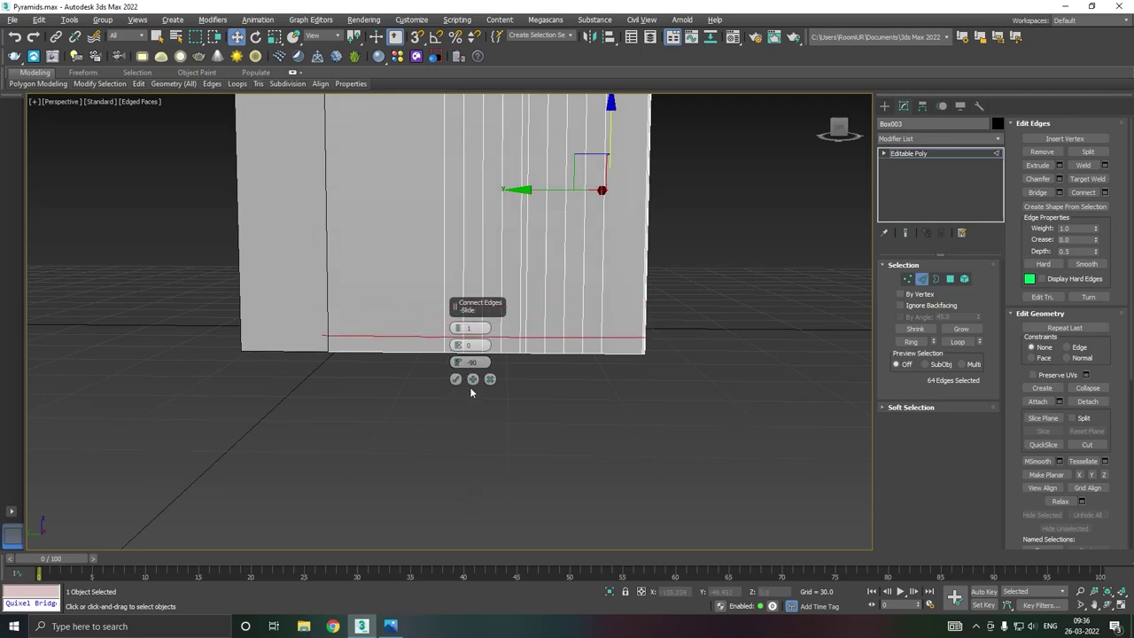
{"action": "left_click", "coordinate": [455, 379]}
{"action": "mouse_move", "coordinate": [496, 381]}
{"action": "middle_mouse_down", "text": "alt"}
{"action": "mouse_move", "coordinate": [587, 364]}
{"action": "mouse_move", "coordinate": [524, 363]}
{"action": "middle_mouse_up", "text": "alt"}
{"action": "scroll", "coordinate": [553, 356], "scroll_direction": "up", "scroll_amount": 2}
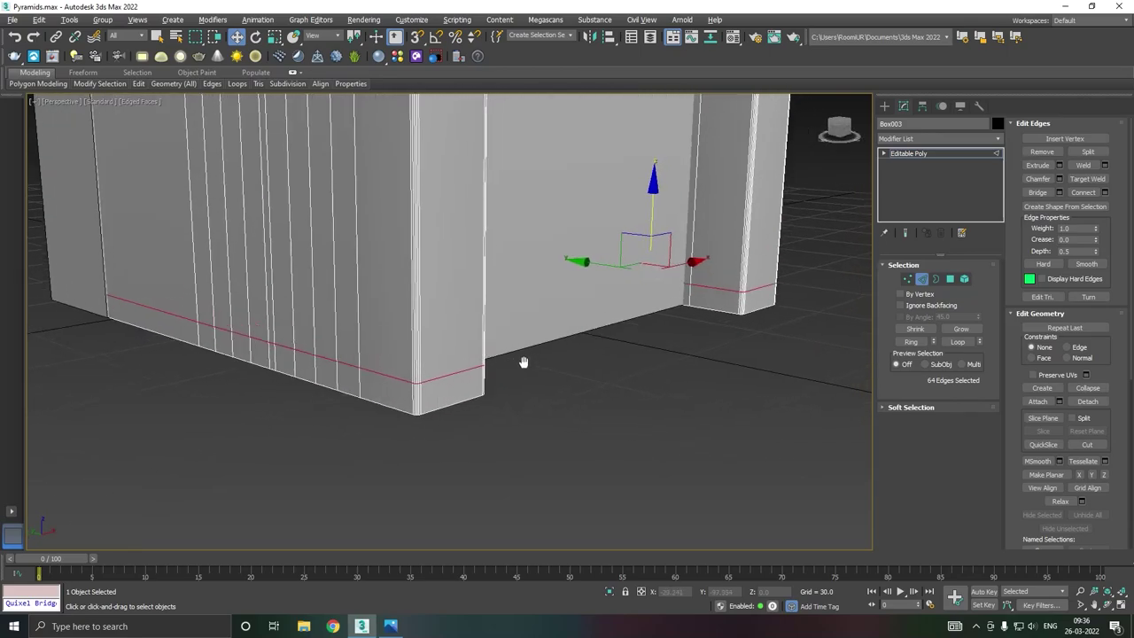
- In the Left view, move the panels' bottom corner vertices along X to slant their lower corners
{"action": "left_click", "coordinate": [909, 280]}
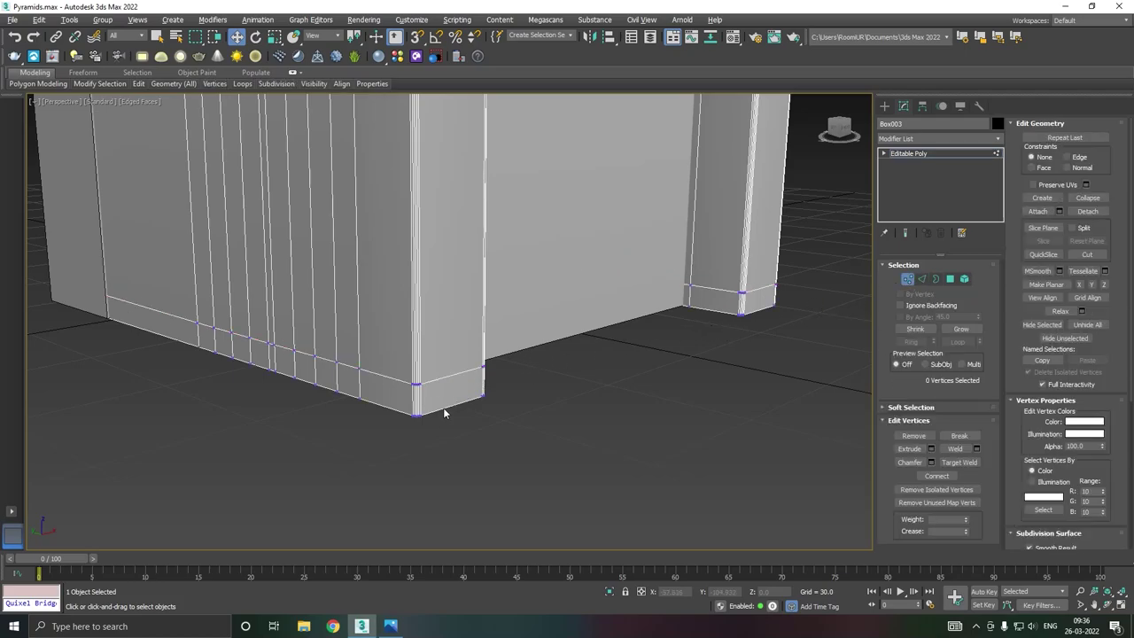
{"action": "left_click", "coordinate": [417, 413]}
{"action": "middle_click_drag", "start_coordinate": [417, 413], "coordinate": [553, 385], "text": "alt"}
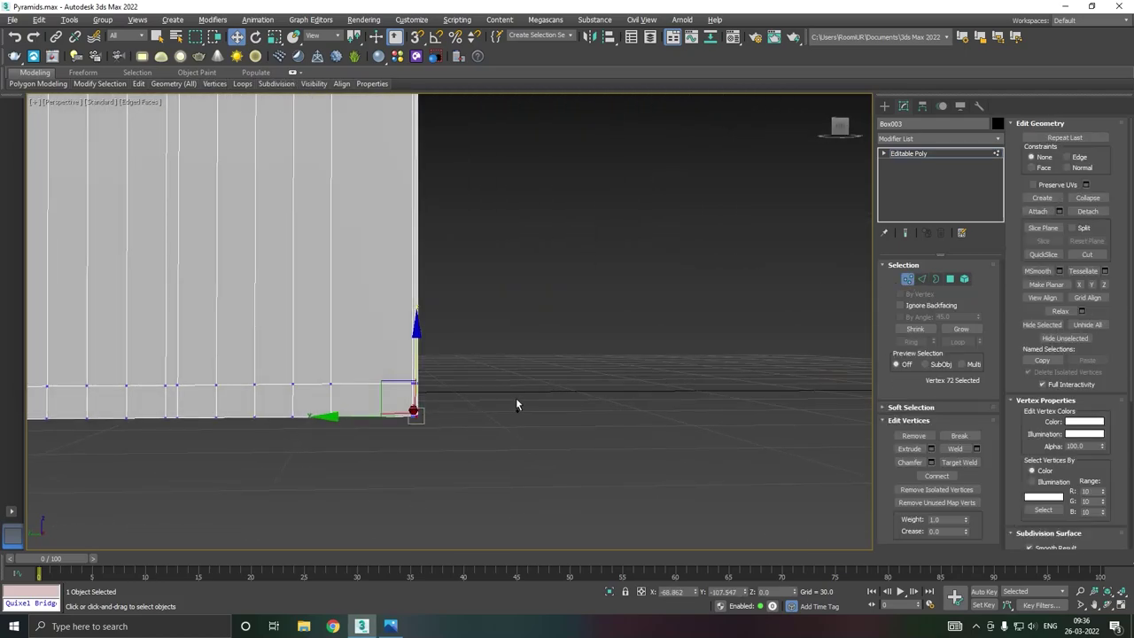
{"action": "key", "text": "l"}
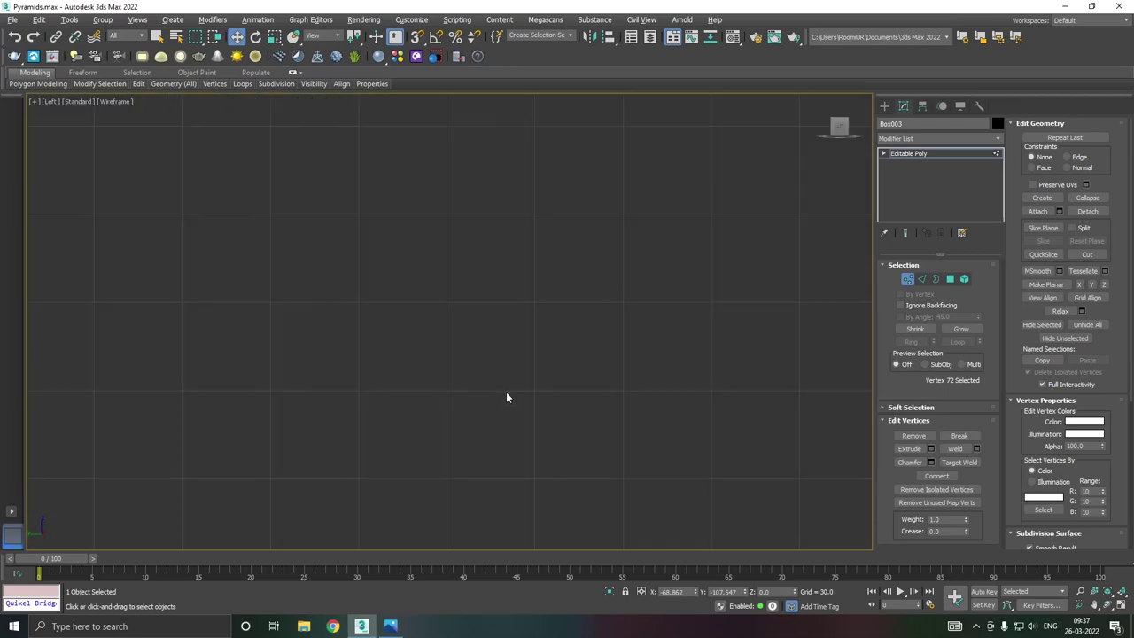
{"action": "scroll", "coordinate": [440, 379], "scroll_direction": "down", "scroll_amount": 3}
{"action": "scroll", "coordinate": [424, 365], "scroll_direction": "down", "scroll_amount": 3}
{"action": "scroll", "coordinate": [404, 453], "scroll_direction": "down", "scroll_amount": 2}
{"action": "scroll", "coordinate": [404, 453], "scroll_direction": "up", "scroll_amount": 2}
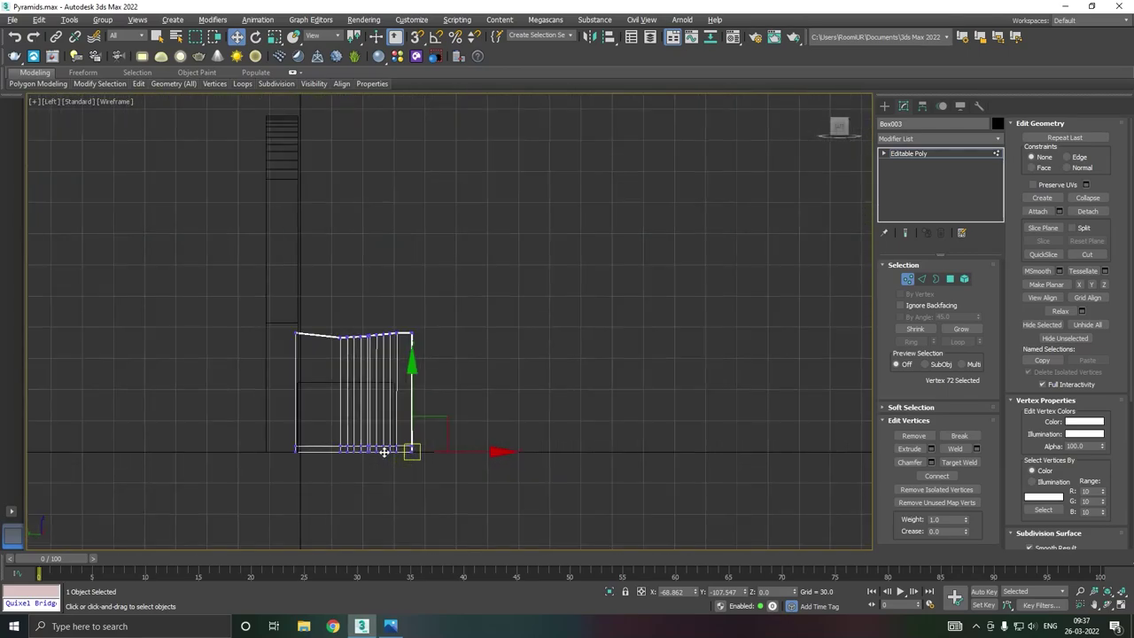
{"action": "scroll", "coordinate": [405, 451], "scroll_direction": "up", "scroll_amount": 2}
{"action": "scroll", "coordinate": [416, 460], "scroll_direction": "up", "scroll_amount": 1}
{"action": "mouse_move", "coordinate": [426, 464]}
{"action": "left_mouse_down"}
{"action": "mouse_move", "coordinate": [483, 434]}
{"action": "mouse_move", "coordinate": [504, 440]}
{"action": "mouse_move", "coordinate": [491, 439]}
{"action": "left_mouse_up"}
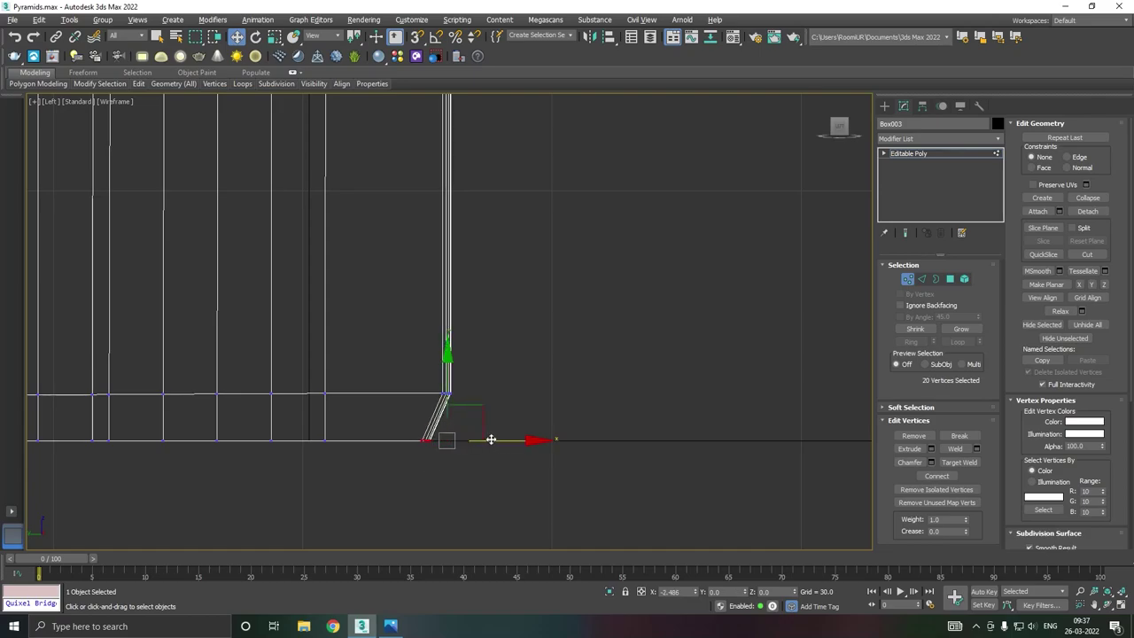
{"action": "left_click", "coordinate": [922, 280]}
{"action": "key", "text": "p"}
{"action": "mouse_move", "coordinate": [484, 375]}
{"action": "middle_mouse_down", "text": "alt"}
{"action": "mouse_move", "coordinate": [524, 375]}
{"action": "mouse_move", "coordinate": [321, 414]}
{"action": "middle_mouse_up", "text": "alt"}
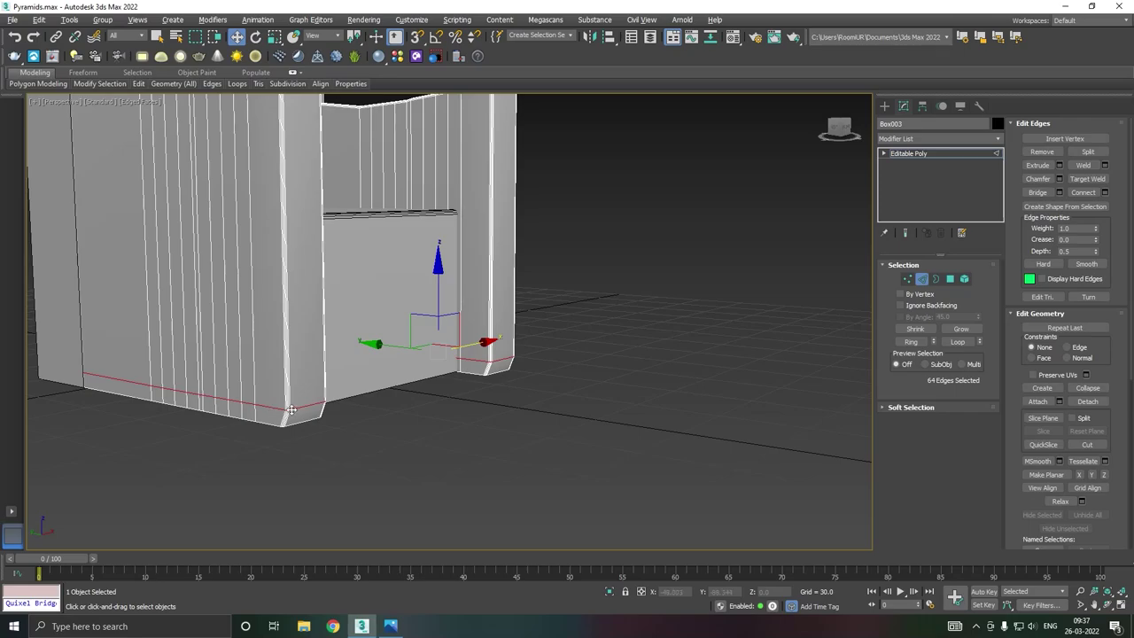
- Chamfer the armrest's bottom edges at 3.274 with 3 segments and a changed chamfer type
{"action": "scroll", "coordinate": [291, 410], "scroll_direction": "up", "scroll_amount": 2}
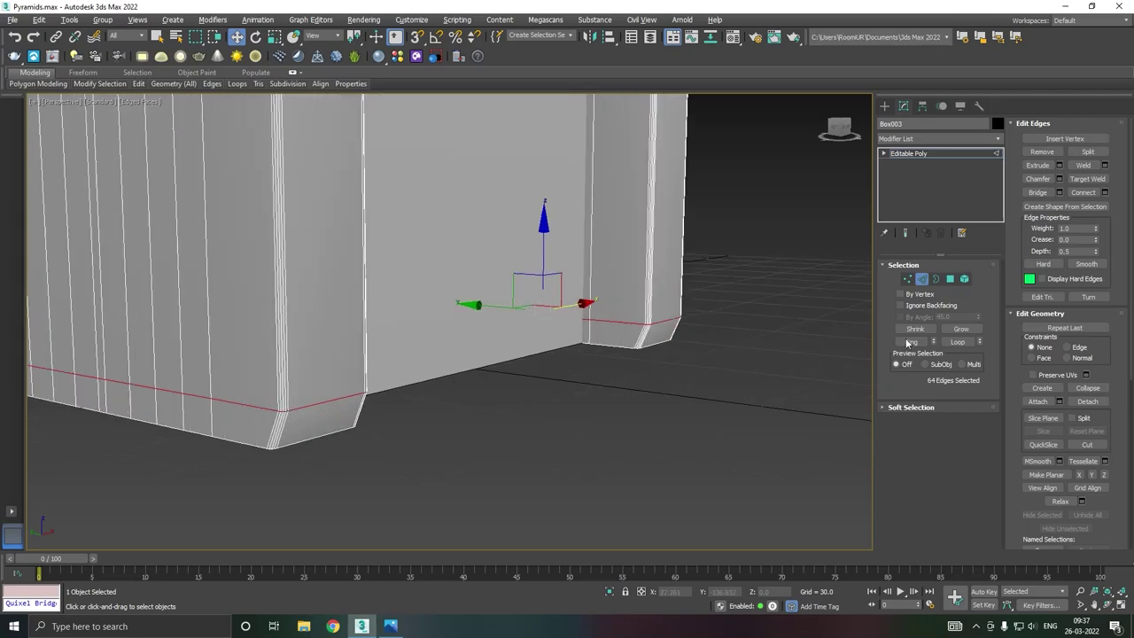
{"action": "left_click", "coordinate": [1059, 179]}
{"action": "scroll", "coordinate": [289, 384], "scroll_direction": "down", "scroll_amount": 2}
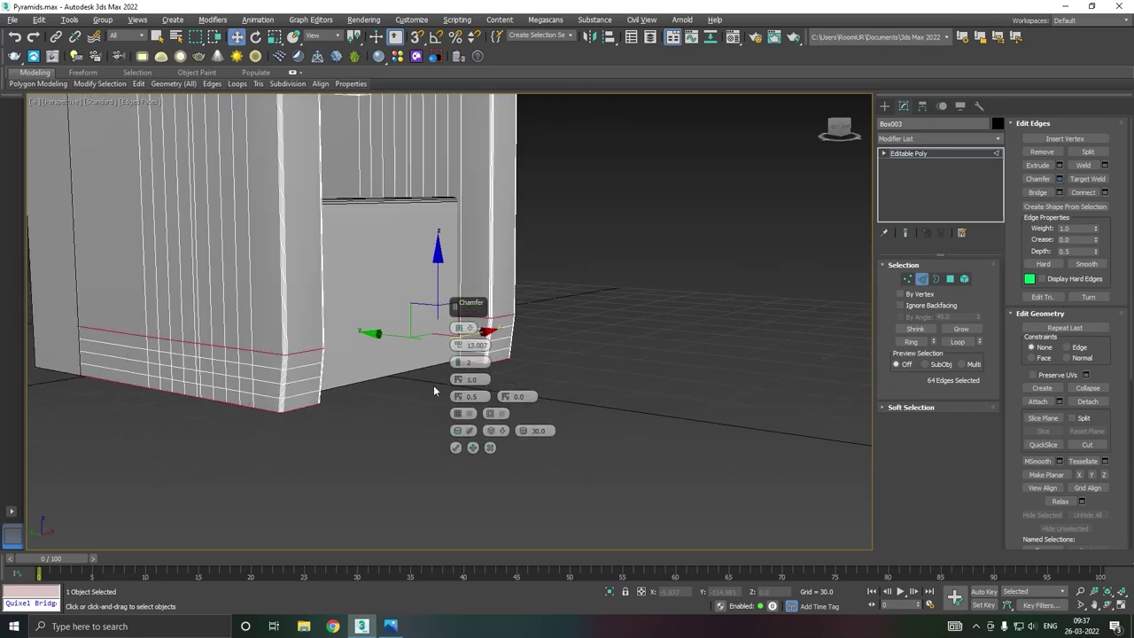
{"action": "middle_click_drag", "start_coordinate": [434, 389], "coordinate": [422, 389], "text": "alt"}
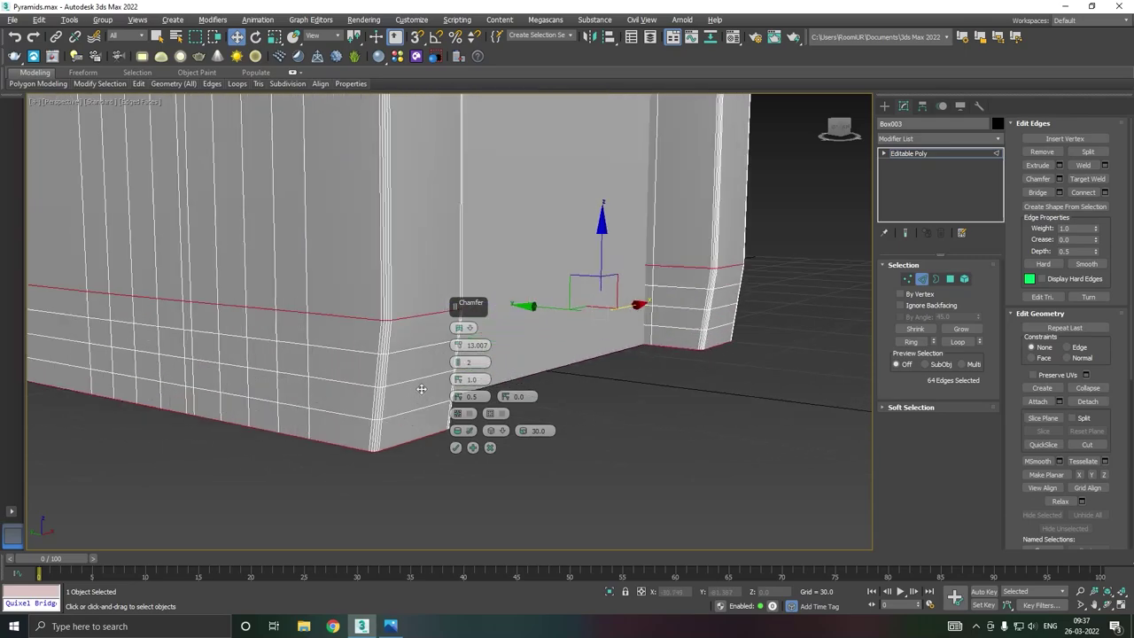
{"action": "left_click_drag", "start_coordinate": [458, 344], "coordinate": [473, 396]}
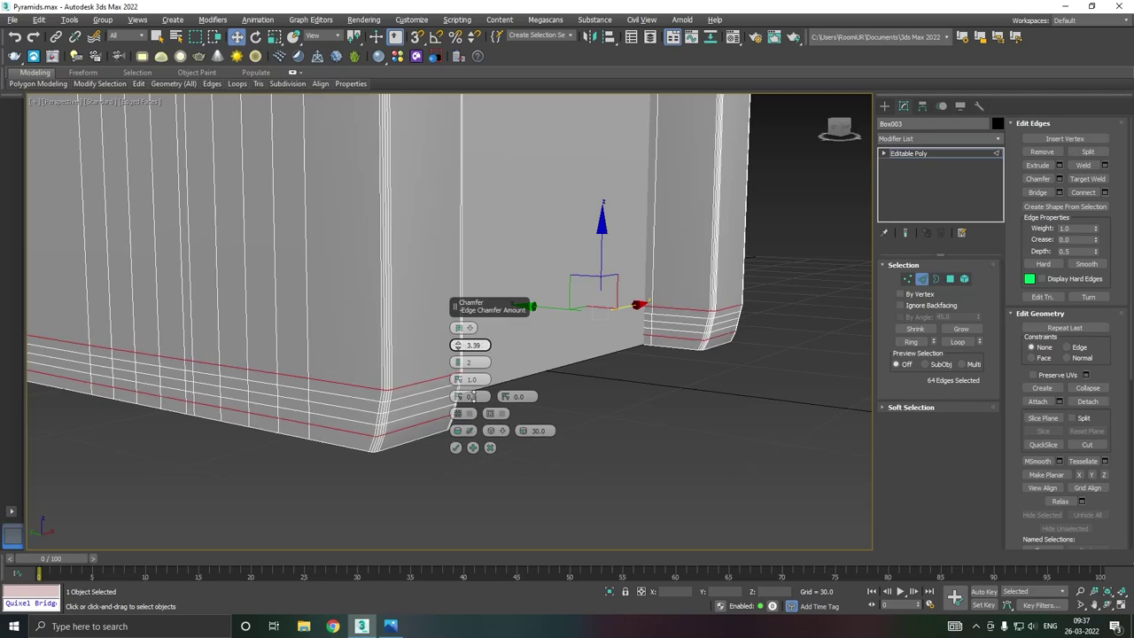
{"action": "left_click", "coordinate": [458, 328]}
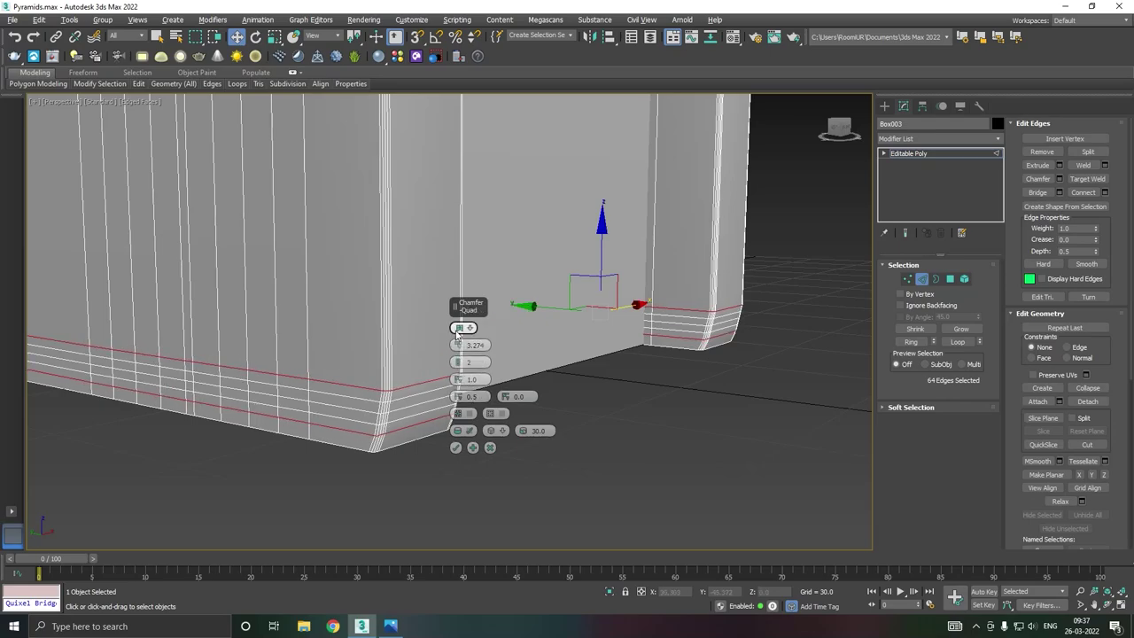
{"action": "left_click", "coordinate": [457, 332]}
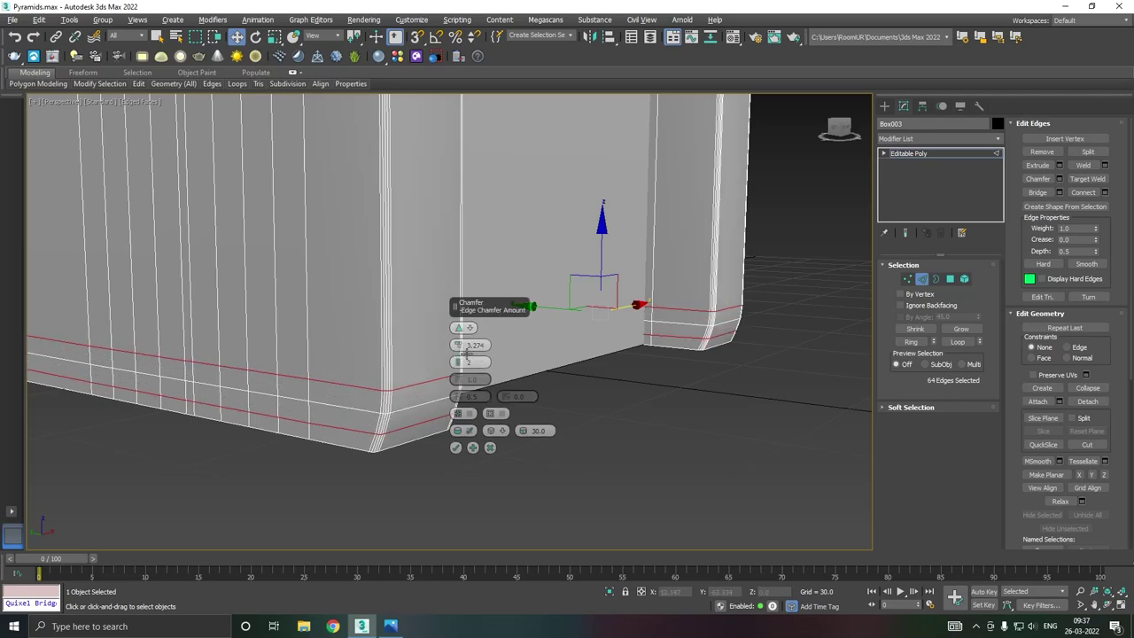
{"action": "left_click_drag", "start_coordinate": [460, 365], "coordinate": [461, 367]}
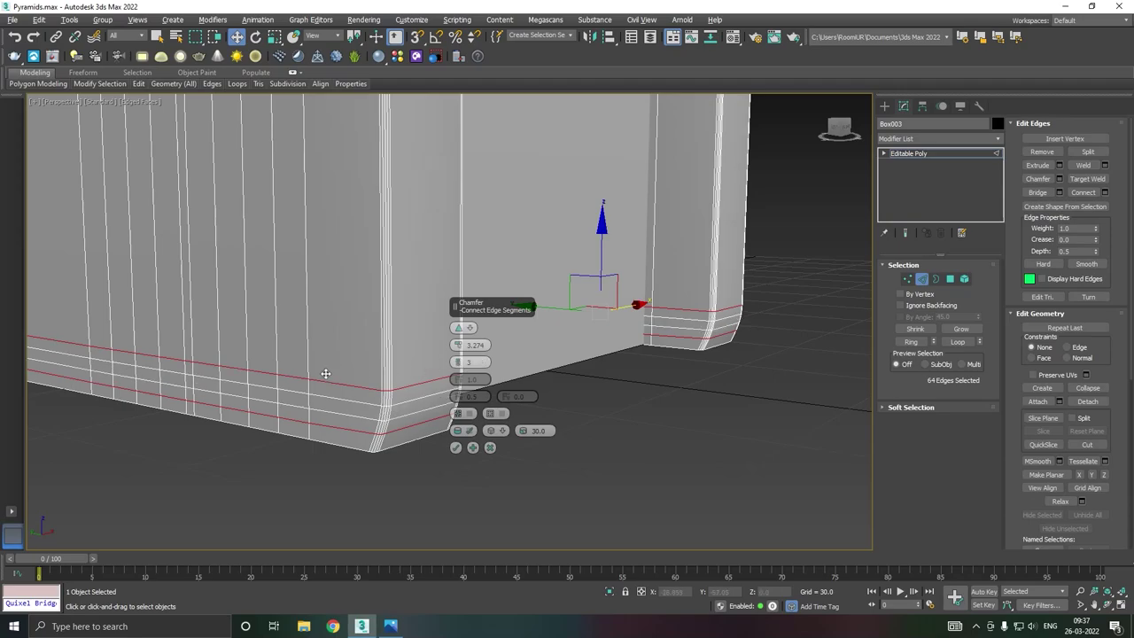
{"action": "middle_click_drag", "start_coordinate": [325, 374], "coordinate": [407, 406], "text": "alt"}
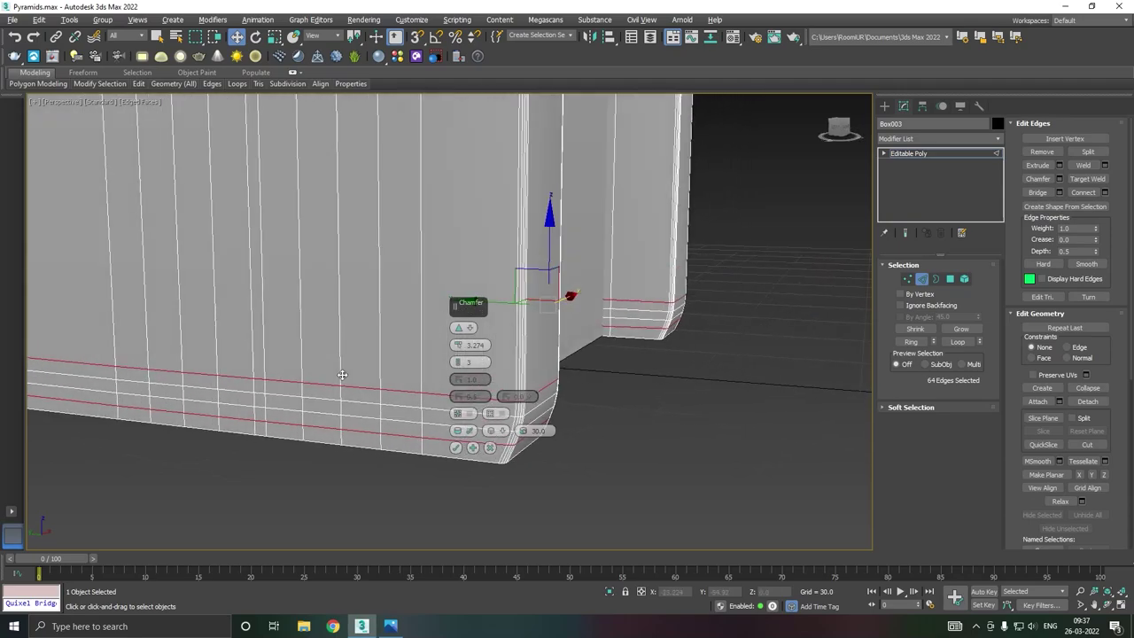
{"action": "left_click", "coordinate": [455, 448]}
{"action": "scroll", "coordinate": [455, 494], "scroll_direction": "down", "scroll_amount": 5}
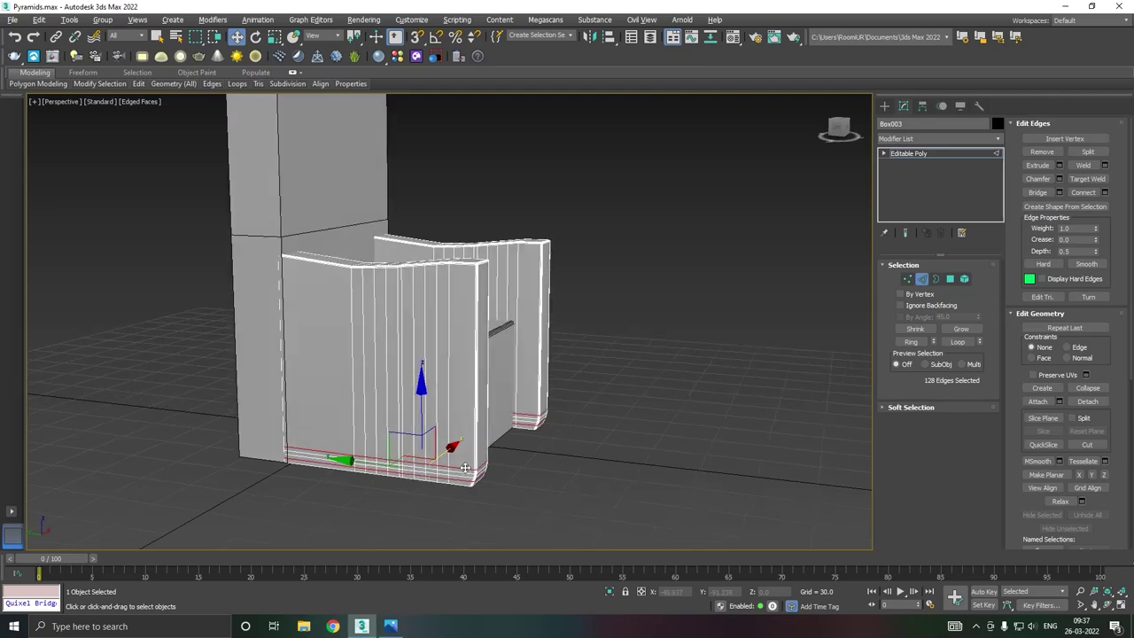
- Leave armrest edge editing, select the tall backrest and view the chair from the front
{"action": "middle_click_drag", "start_coordinate": [456, 494], "coordinate": [396, 494], "text": "alt"}
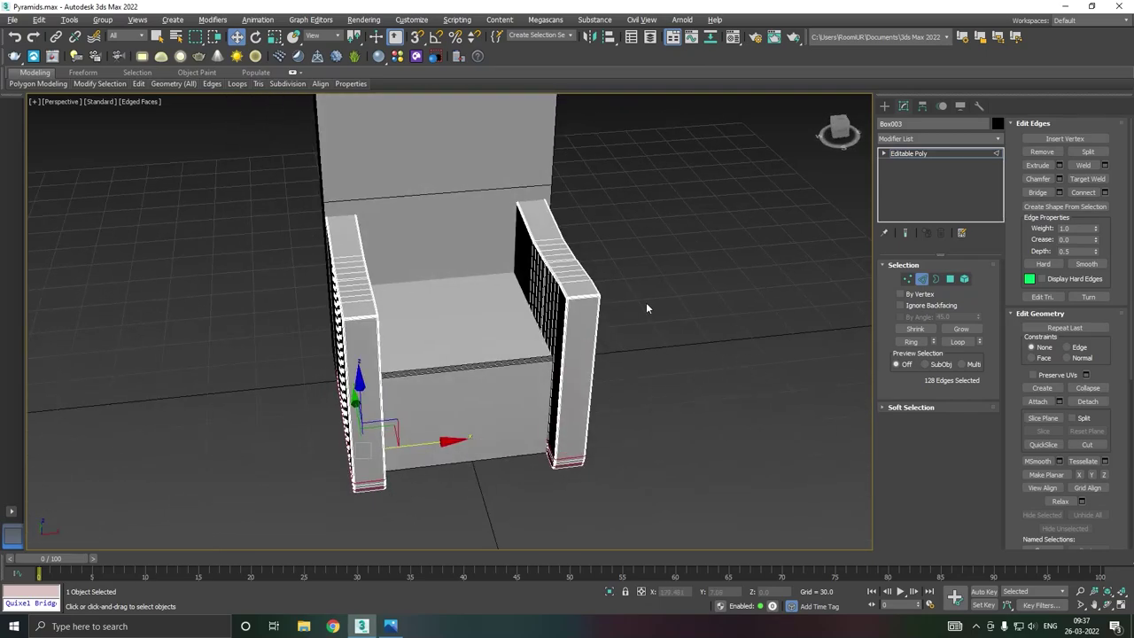
{"action": "left_click", "coordinate": [904, 157]}
{"action": "scroll", "coordinate": [620, 384], "scroll_direction": "down", "scroll_amount": 3}
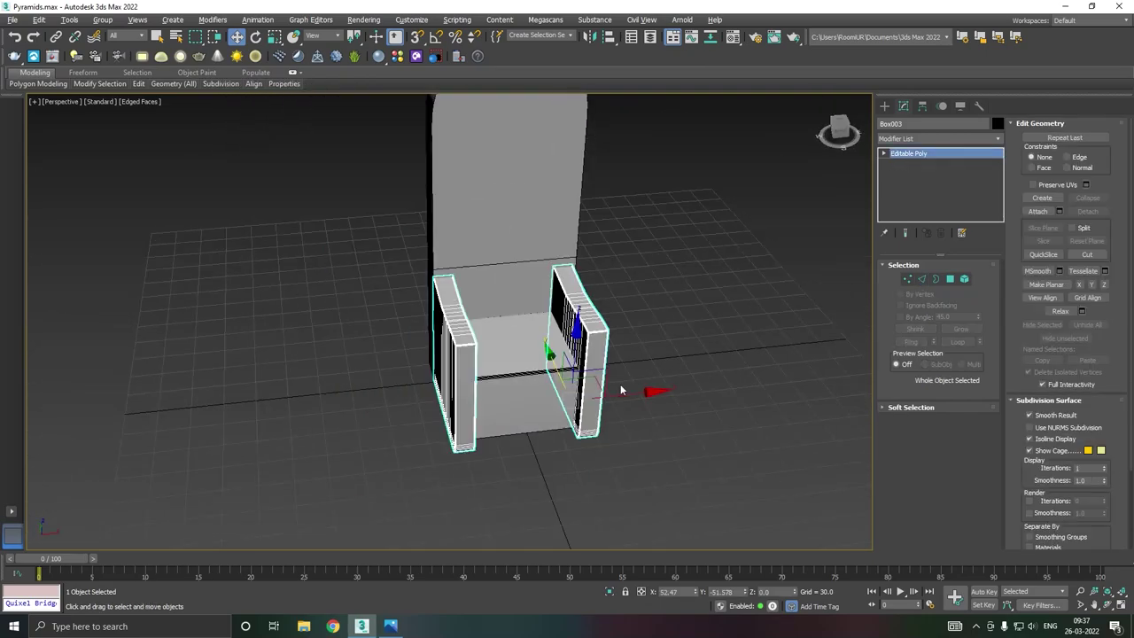
{"action": "mouse_move", "coordinate": [620, 384]}
{"action": "middle_mouse_down", "text": "alt"}
{"action": "mouse_move", "coordinate": [563, 263]}
{"action": "mouse_move", "coordinate": [676, 254]}
{"action": "mouse_move", "coordinate": [613, 251]}
{"action": "mouse_move", "coordinate": [621, 280]}
{"action": "mouse_move", "coordinate": [656, 287]}
{"action": "mouse_move", "coordinate": [494, 297]}
{"action": "middle_mouse_up", "text": "alt"}
{"action": "left_click", "coordinate": [563, 263]}
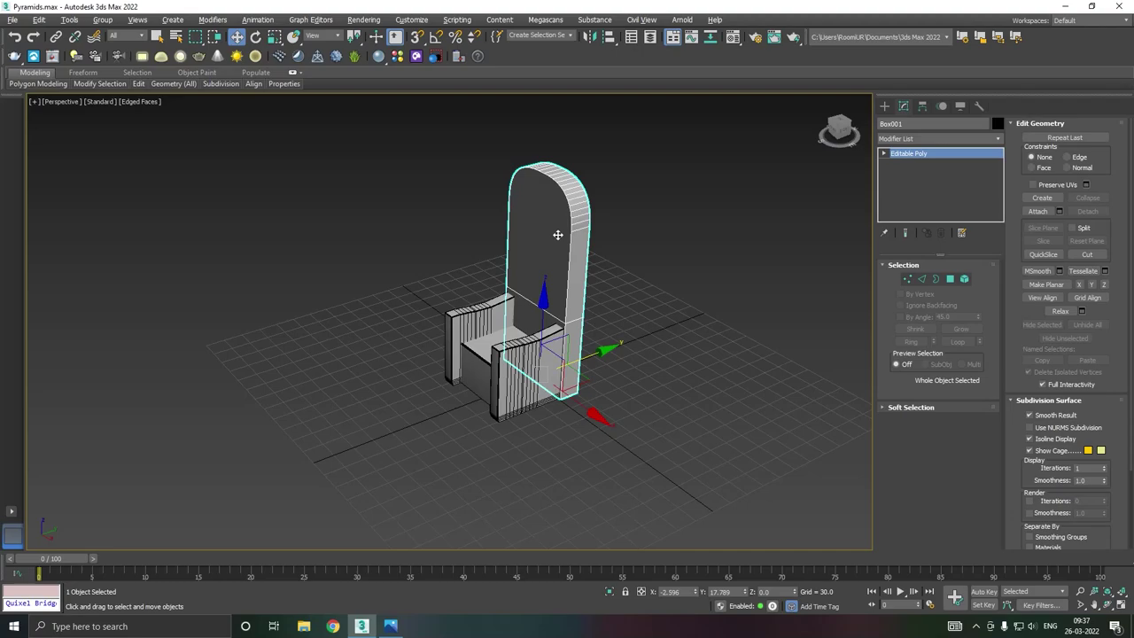
{"action": "mouse_move", "coordinate": [614, 265]}
{"action": "middle_mouse_down", "text": "alt"}
{"action": "mouse_move", "coordinate": [641, 245]}
{"action": "mouse_move", "coordinate": [657, 253]}
{"action": "middle_mouse_up", "text": "alt"}
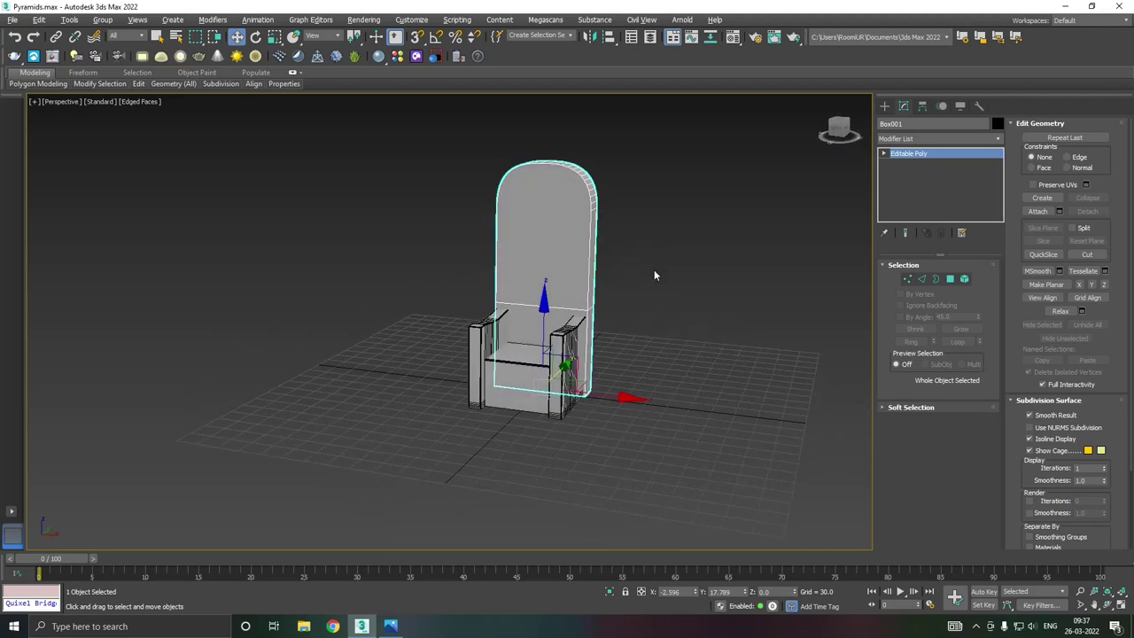
{"action": "left_click", "coordinate": [654, 271]}
{"action": "key", "text": "f"}
{"action": "scroll", "coordinate": [497, 345], "scroll_direction": "up", "scroll_amount": 1}
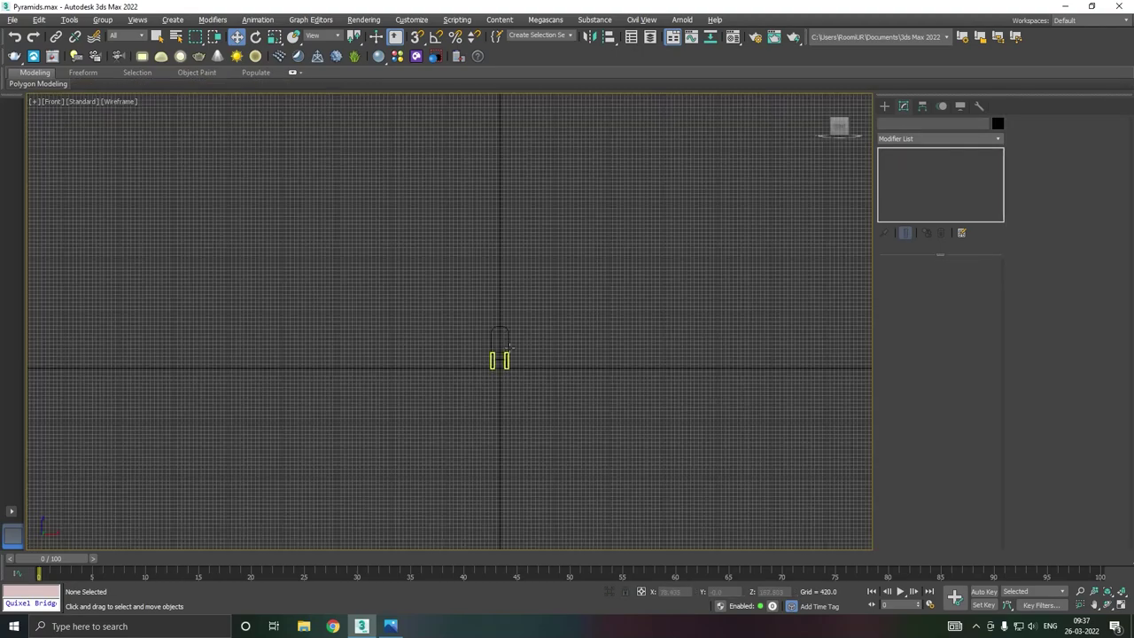
{"action": "scroll", "coordinate": [497, 345], "scroll_direction": "up", "scroll_amount": 5}
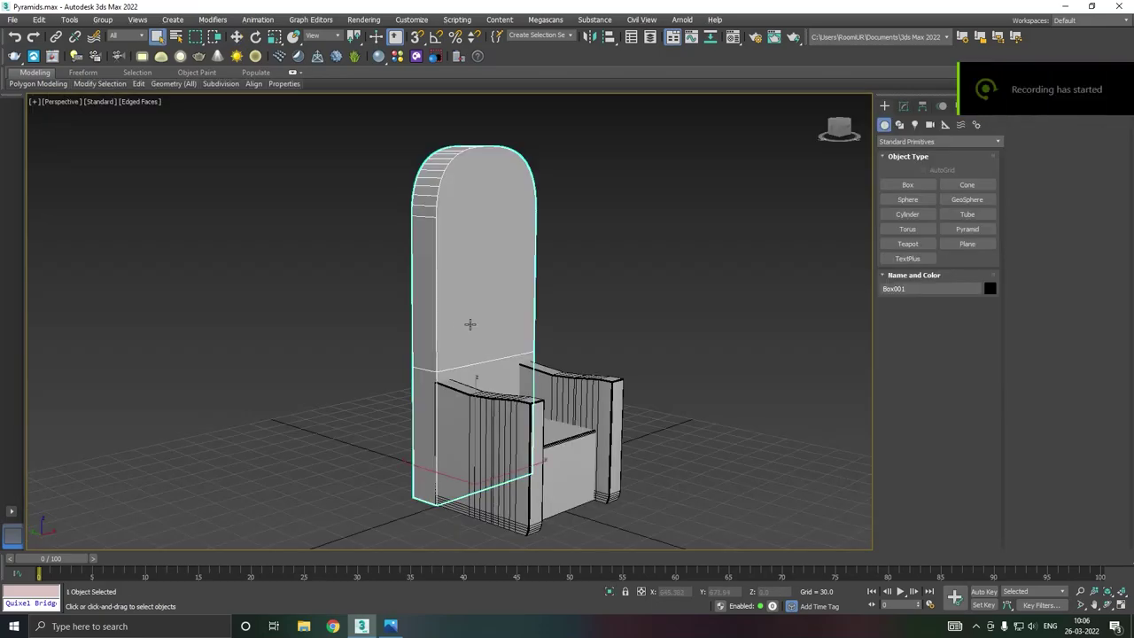
{"action": "middle_click_drag", "start_coordinate": [466, 322], "coordinate": [488, 332], "text": "alt"}
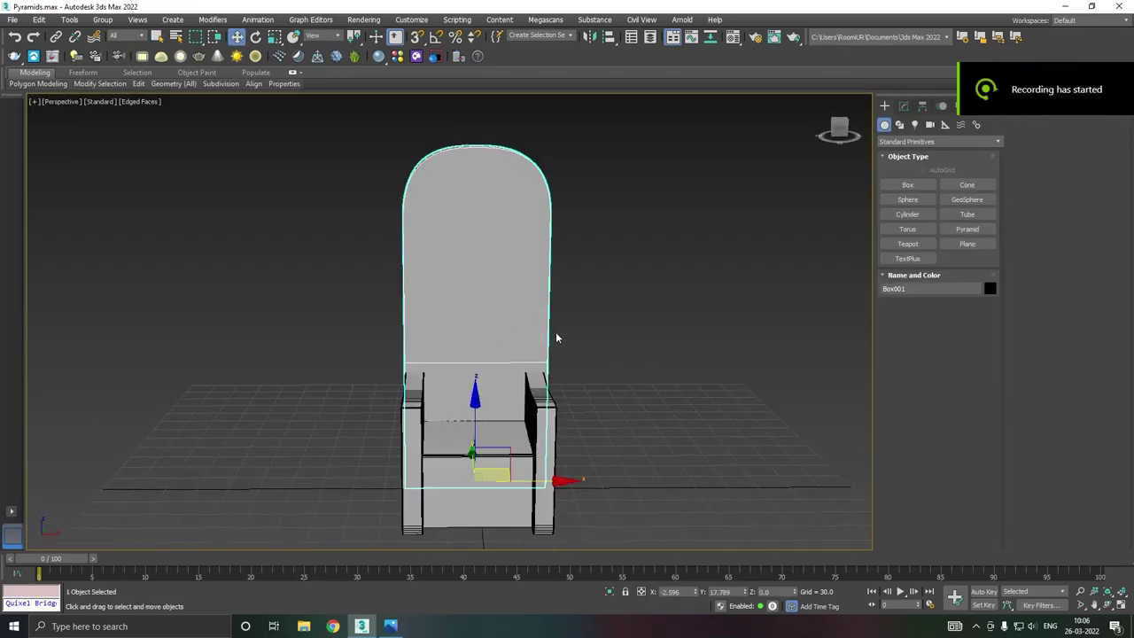
- Scale the backrest's arched-top vertices inward so the top tapers narrower
{"action": "left_click", "coordinate": [904, 106]}
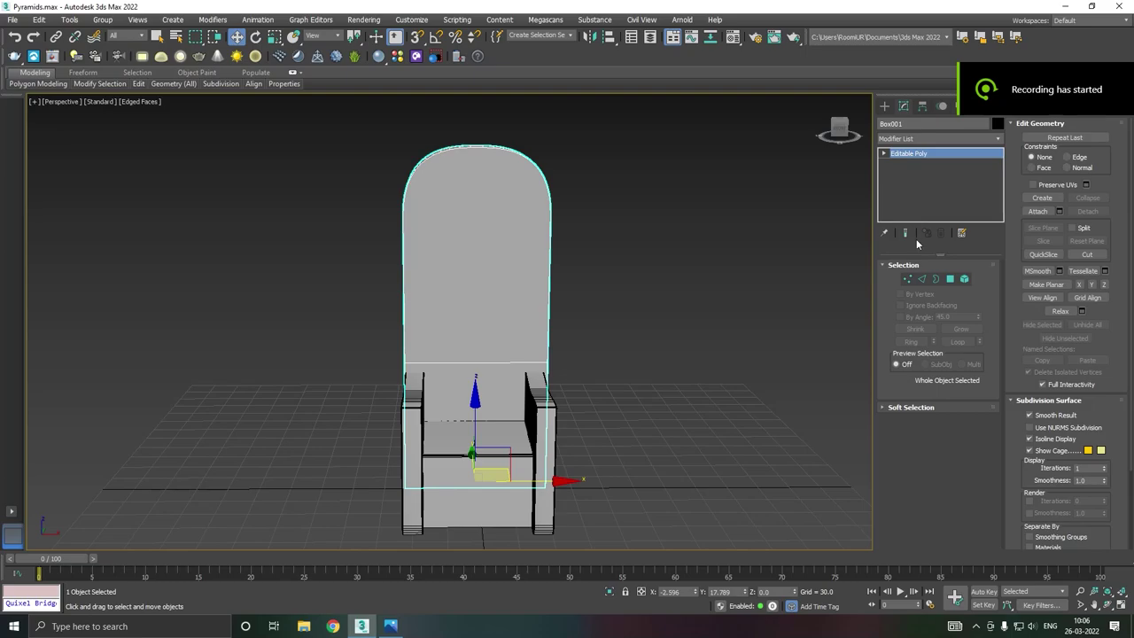
{"action": "left_click", "coordinate": [908, 279]}
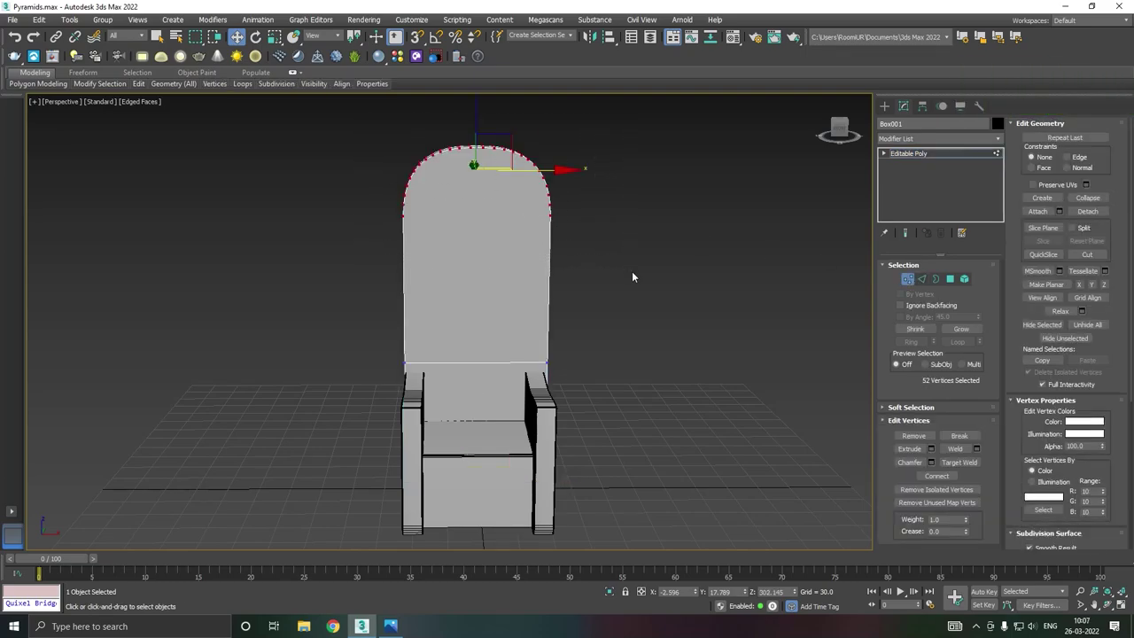
{"action": "key", "text": "r"}
{"action": "left_click_drag", "start_coordinate": [385, 169], "coordinate": [393, 169]}
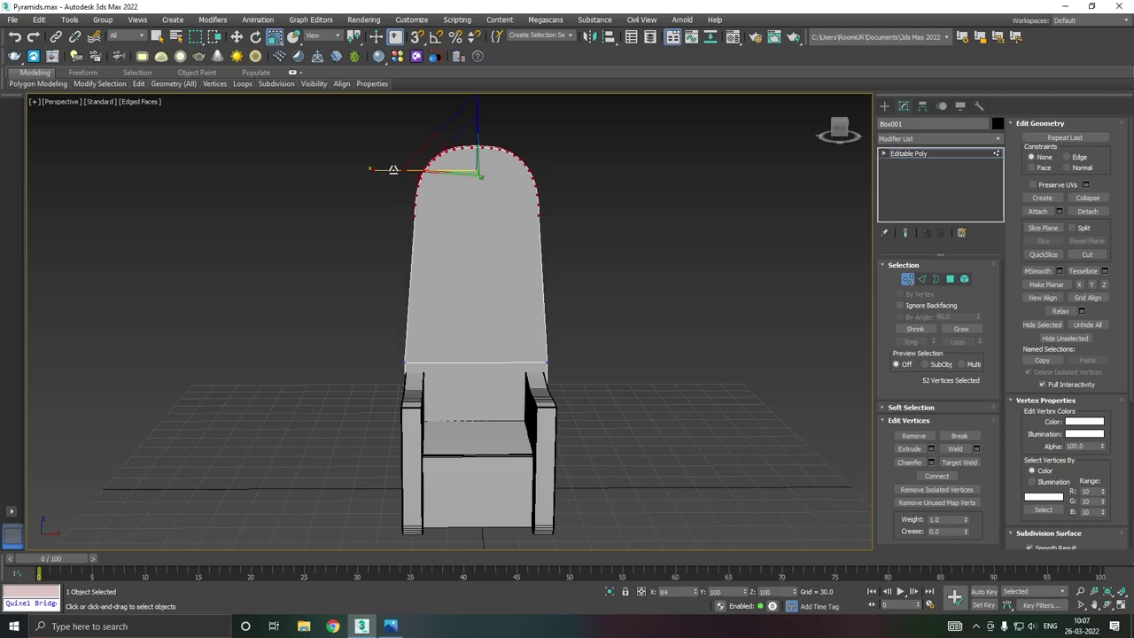
{"action": "mouse_move", "coordinate": [393, 170]}
{"action": "middle_mouse_down", "text": "alt"}
{"action": "mouse_move", "coordinate": [466, 207]}
{"action": "mouse_move", "coordinate": [538, 220]}
{"action": "mouse_move", "coordinate": [592, 203]}
{"action": "mouse_move", "coordinate": [457, 200]}
{"action": "mouse_move", "coordinate": [464, 207]}
{"action": "middle_mouse_up", "text": "alt"}
{"action": "key", "text": "w"}
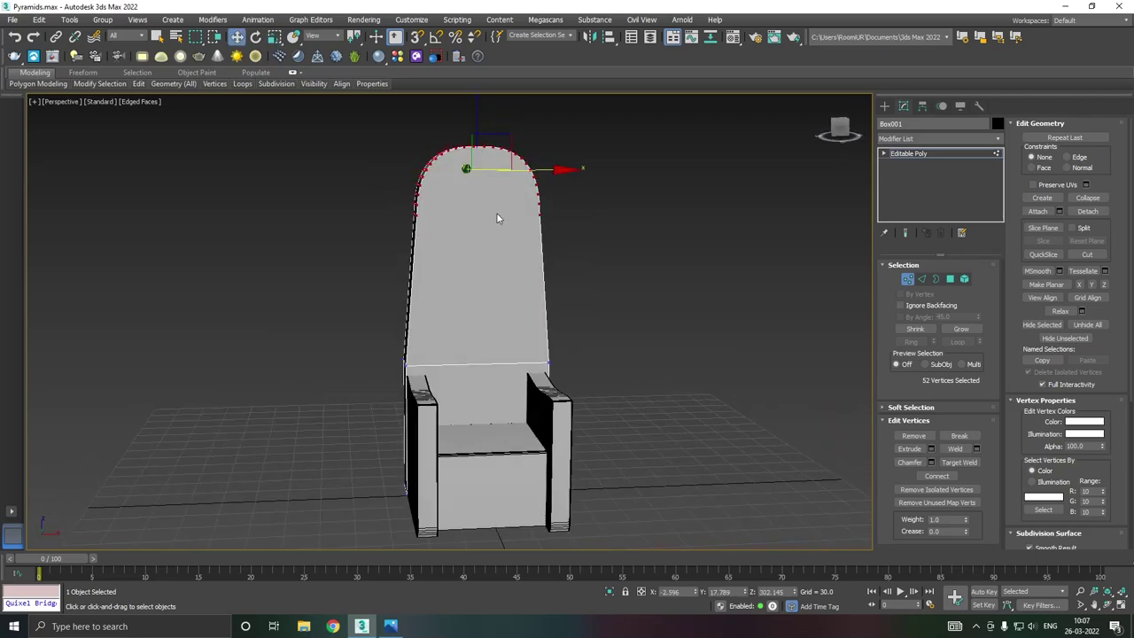
{"action": "left_click", "coordinate": [922, 279]}
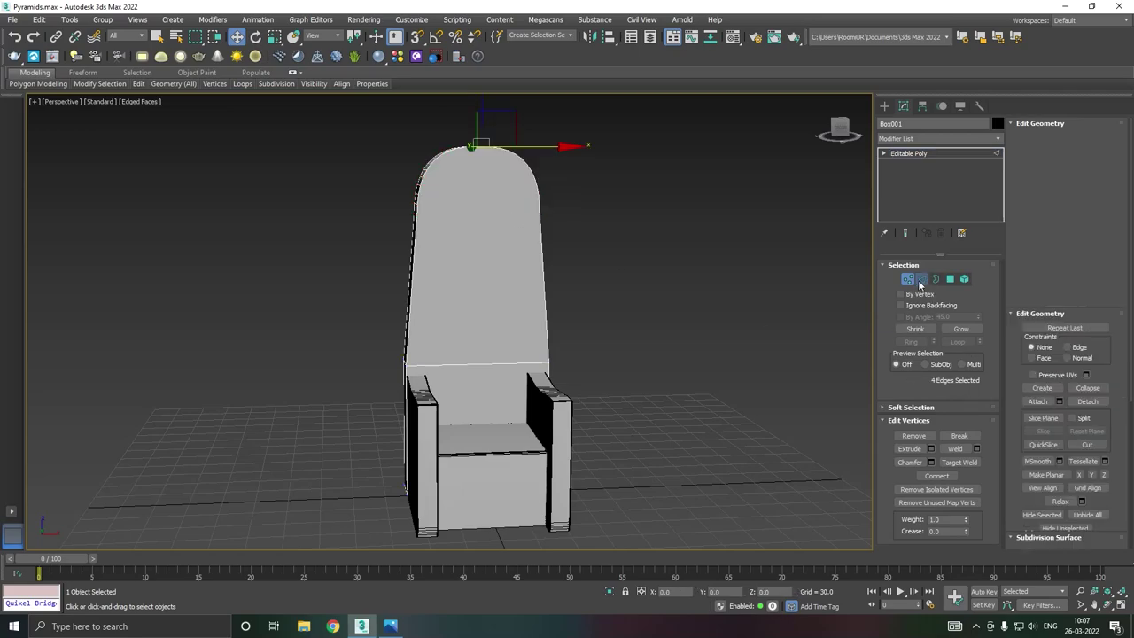
- Chamfer the edge loop at the backrest base with a wide 61.292, 6-segment band
{"action": "double_click", "coordinate": [496, 363]}
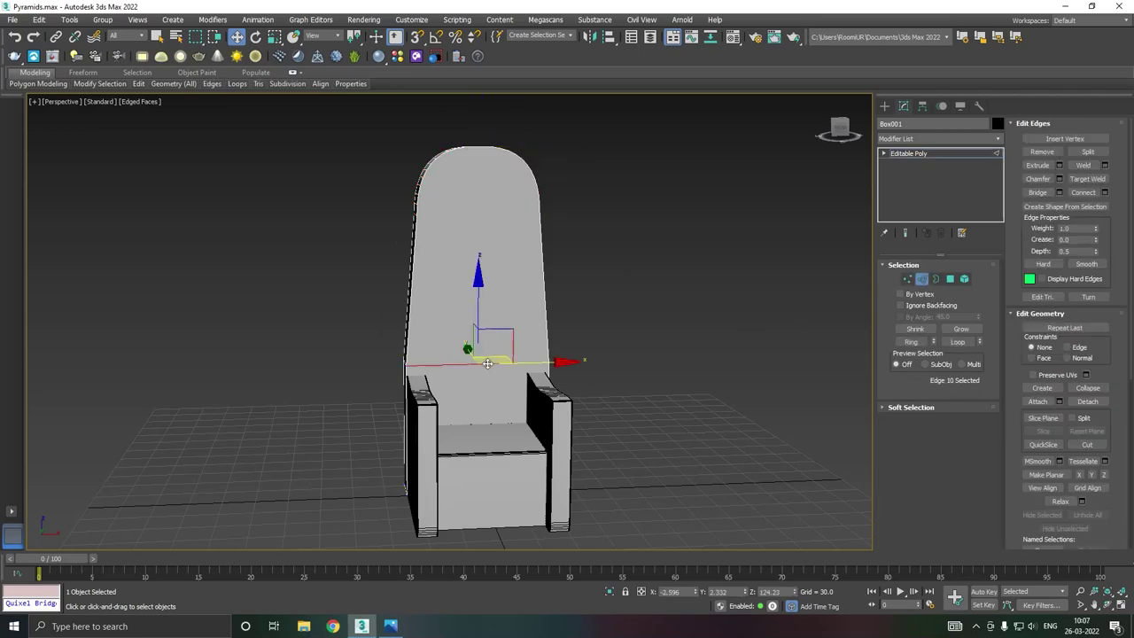
{"action": "left_click", "coordinate": [1060, 179]}
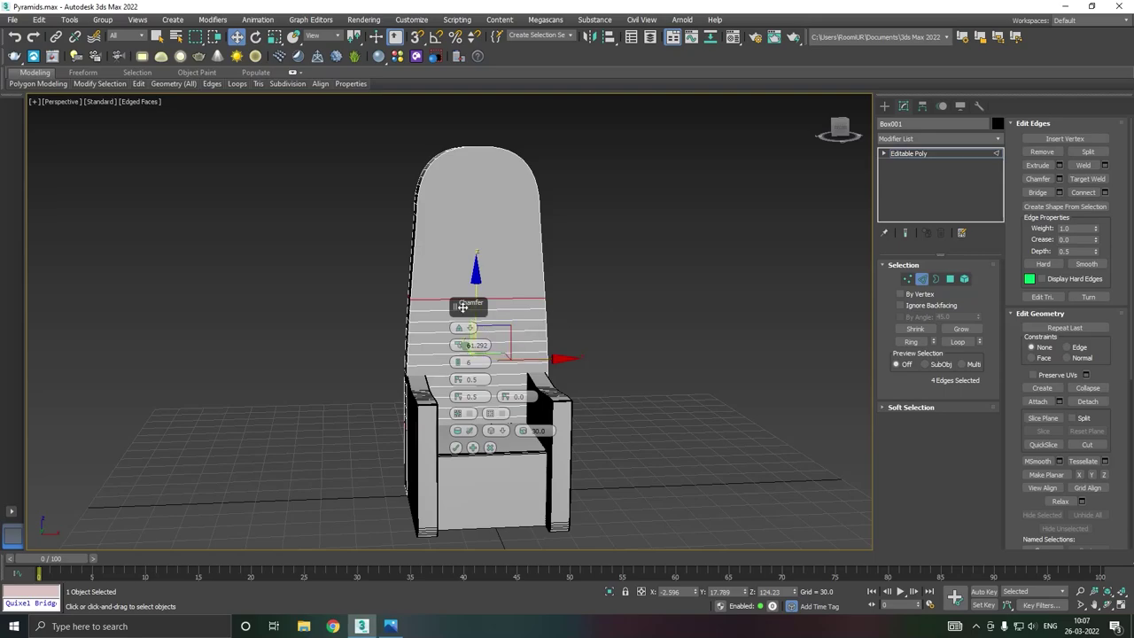
{"action": "left_click_drag", "start_coordinate": [462, 306], "coordinate": [622, 304]}
{"action": "middle_click_drag", "start_coordinate": [568, 314], "coordinate": [602, 324], "text": "alt"}
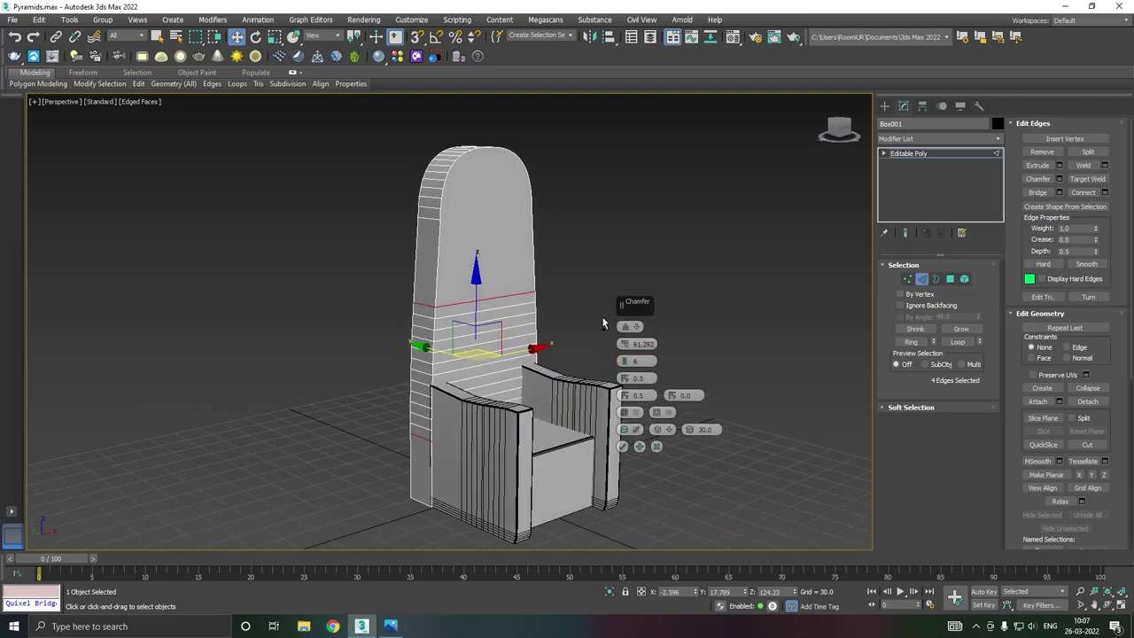
{"action": "left_click", "coordinate": [622, 446]}
{"action": "middle_click_drag", "start_coordinate": [620, 443], "coordinate": [560, 439], "text": "alt"}
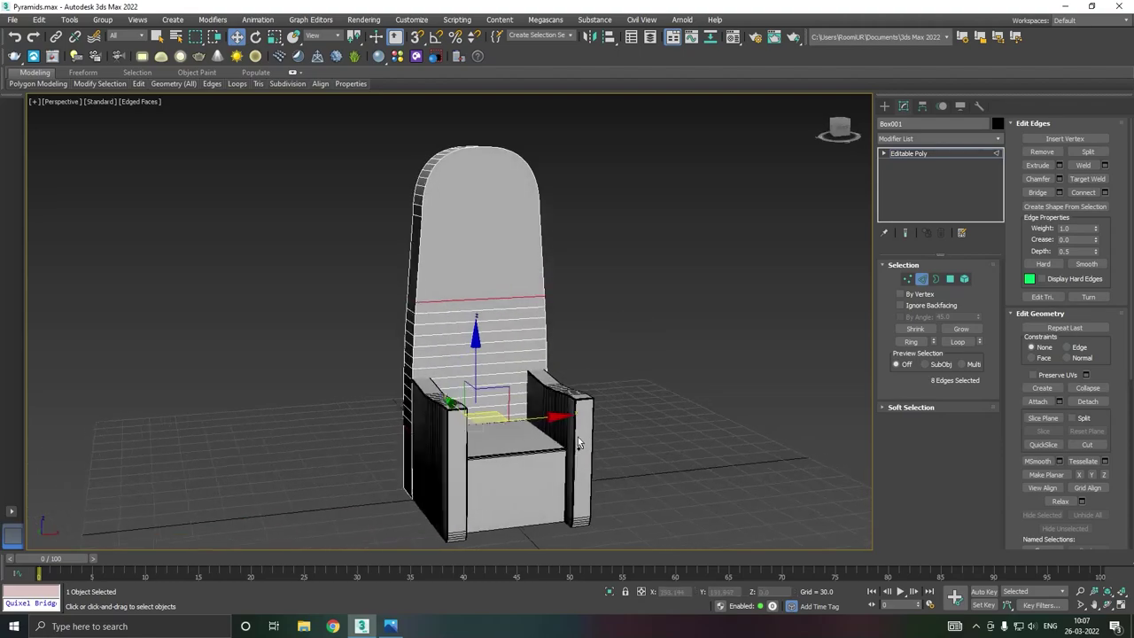
- Scale the backrest slightly wider along X to 101
{"action": "left_click", "coordinate": [905, 155]}
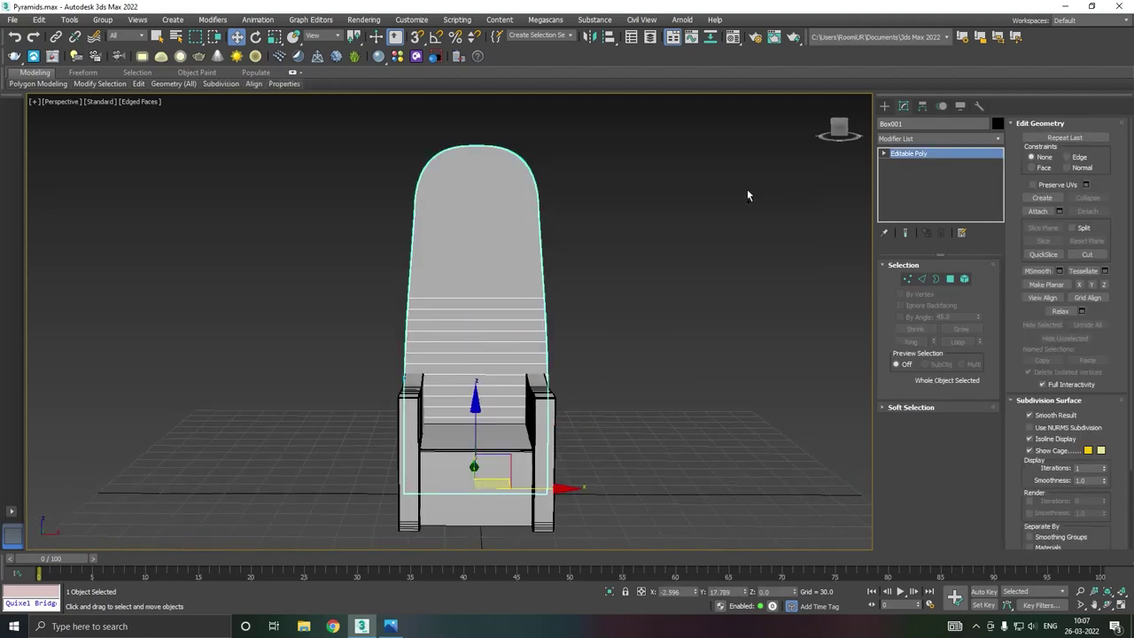
{"action": "middle_click_drag", "start_coordinate": [747, 191], "coordinate": [636, 230], "text": "alt"}
{"action": "scroll", "coordinate": [423, 428], "scroll_direction": "up", "scroll_amount": 5}
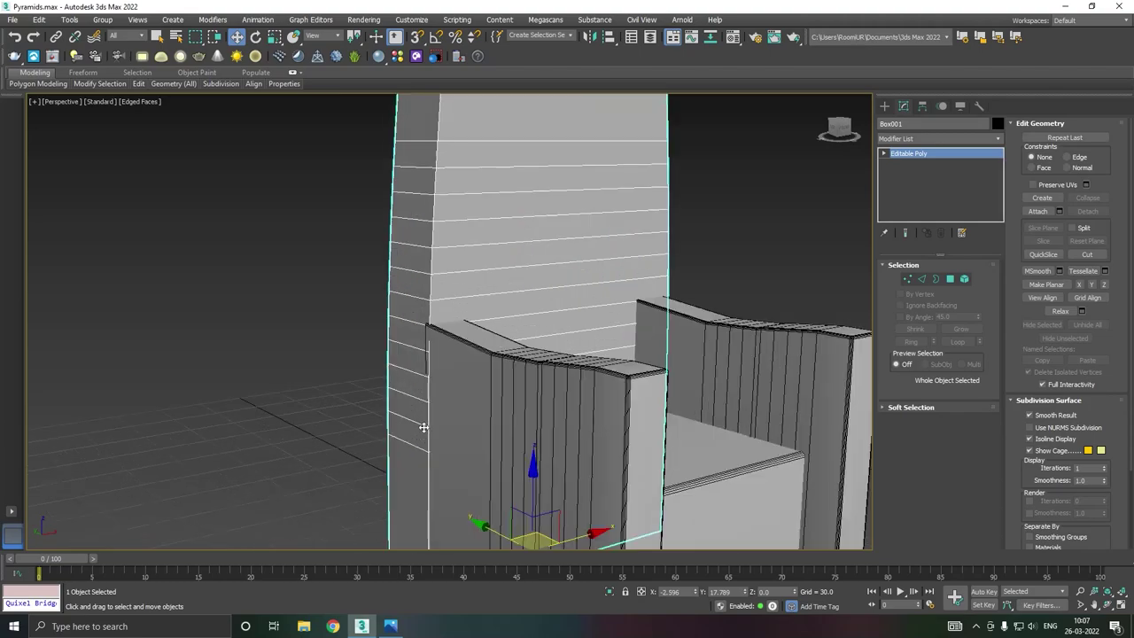
{"action": "scroll", "coordinate": [461, 382], "scroll_direction": "down", "scroll_amount": 5}
{"action": "middle_click_drag", "start_coordinate": [474, 383], "coordinate": [319, 281], "text": "alt"}
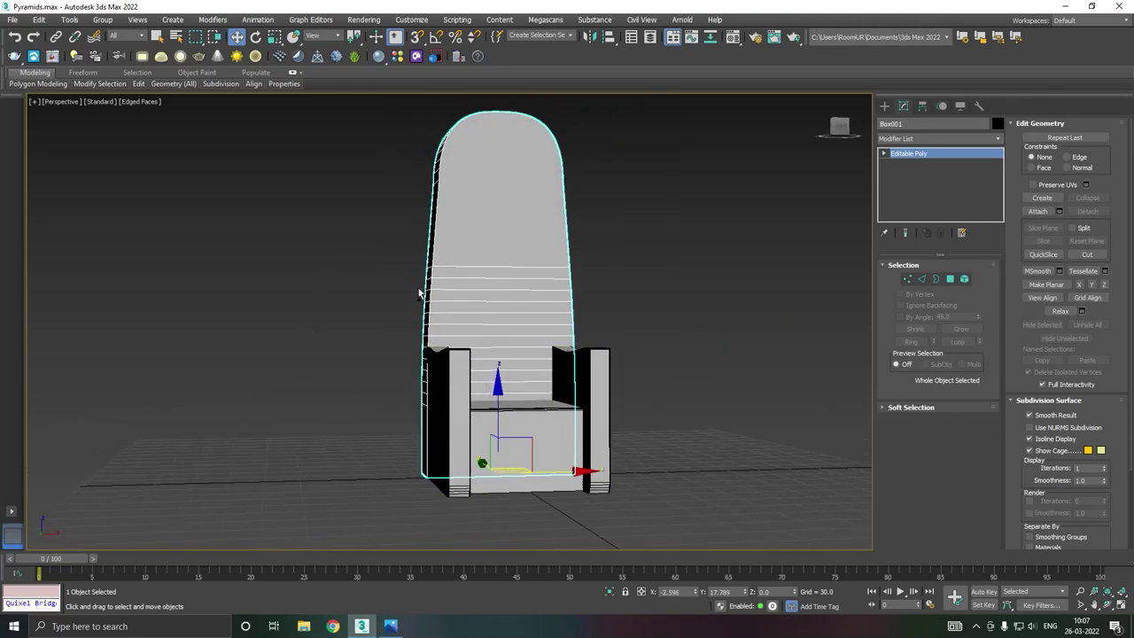
{"action": "middle_click_drag", "start_coordinate": [420, 292], "coordinate": [429, 295], "text": "alt"}
{"action": "key", "text": "r"}
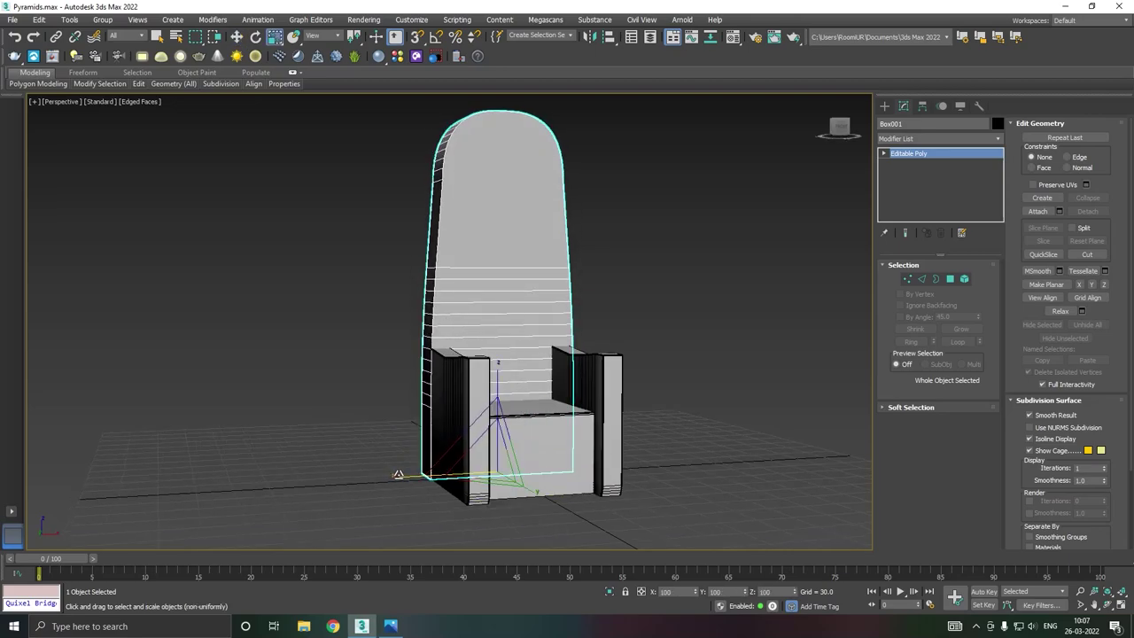
{"action": "left_click_drag", "start_coordinate": [398, 475], "coordinate": [397, 473]}
{"action": "middle_click_drag", "start_coordinate": [397, 471], "coordinate": [492, 460], "text": "alt"}
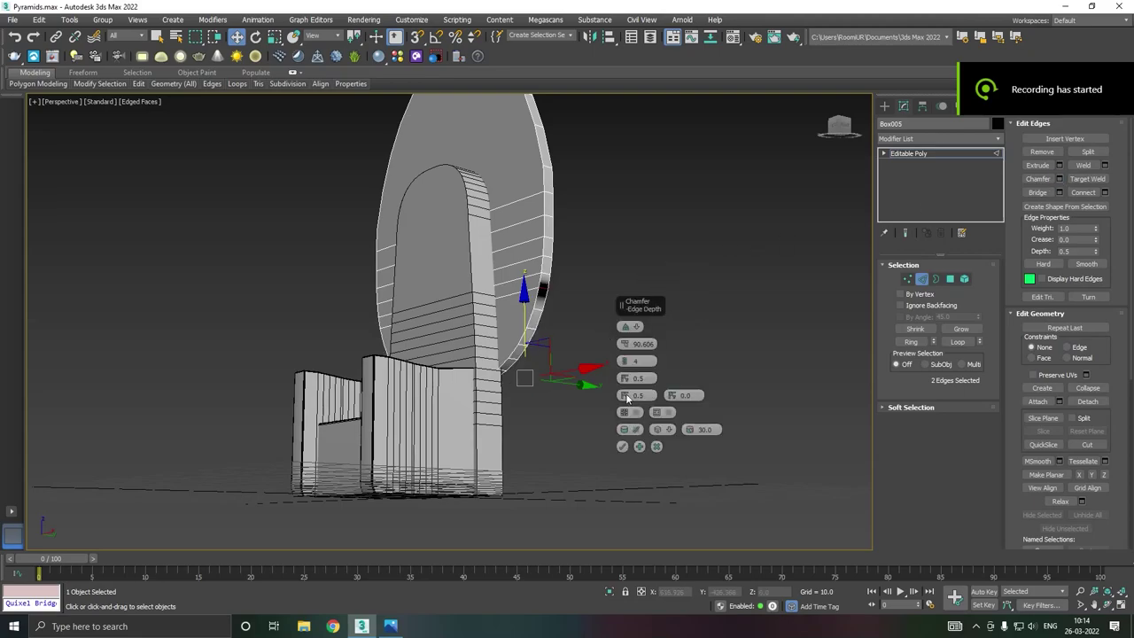
- Commit the chamfer on the panel's edges and clear the edge selection
{"action": "left_click", "coordinate": [622, 446]}
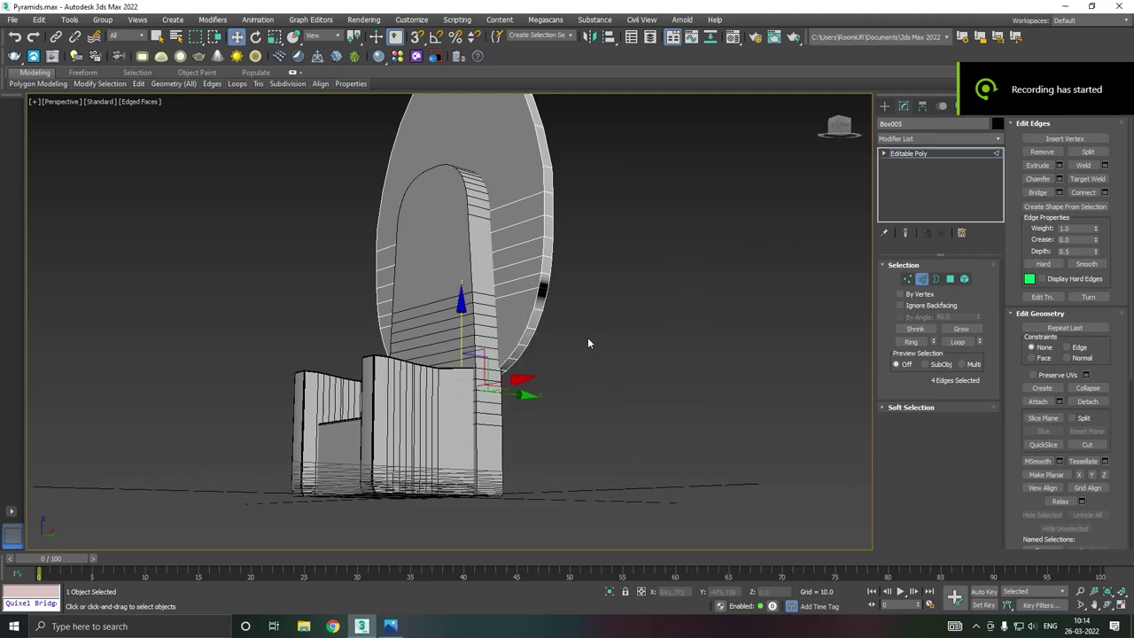
{"action": "left_click", "coordinate": [534, 288]}
{"action": "left_click", "coordinate": [533, 285]}
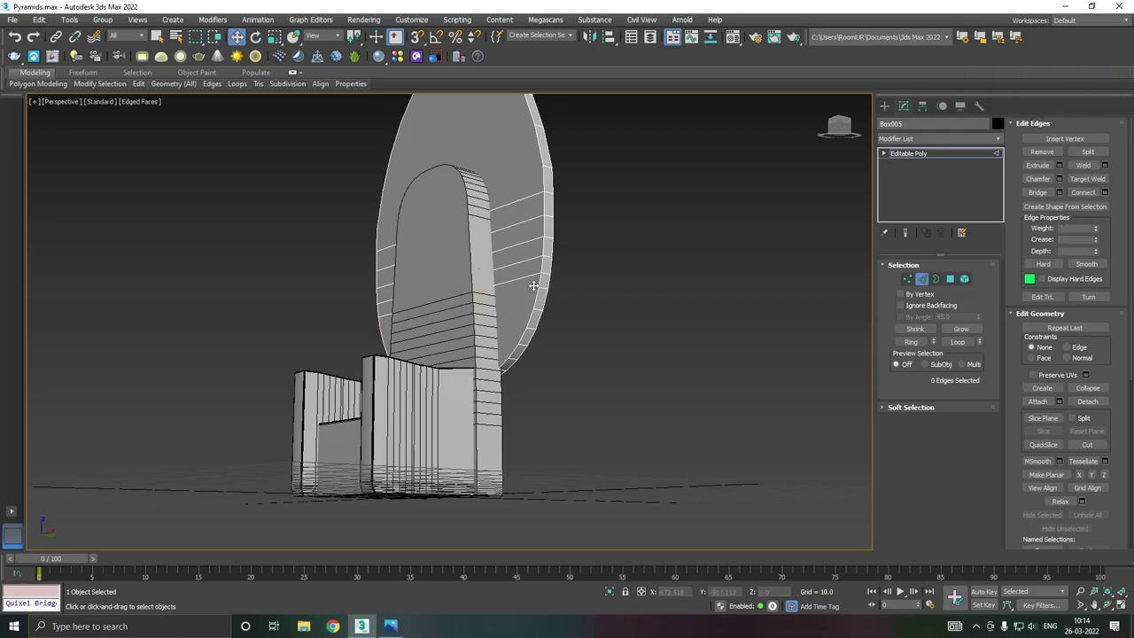
{"action": "scroll", "coordinate": [558, 284], "scroll_direction": "up", "scroll_amount": 2}
{"action": "scroll", "coordinate": [567, 301], "scroll_direction": "up", "scroll_amount": 1}
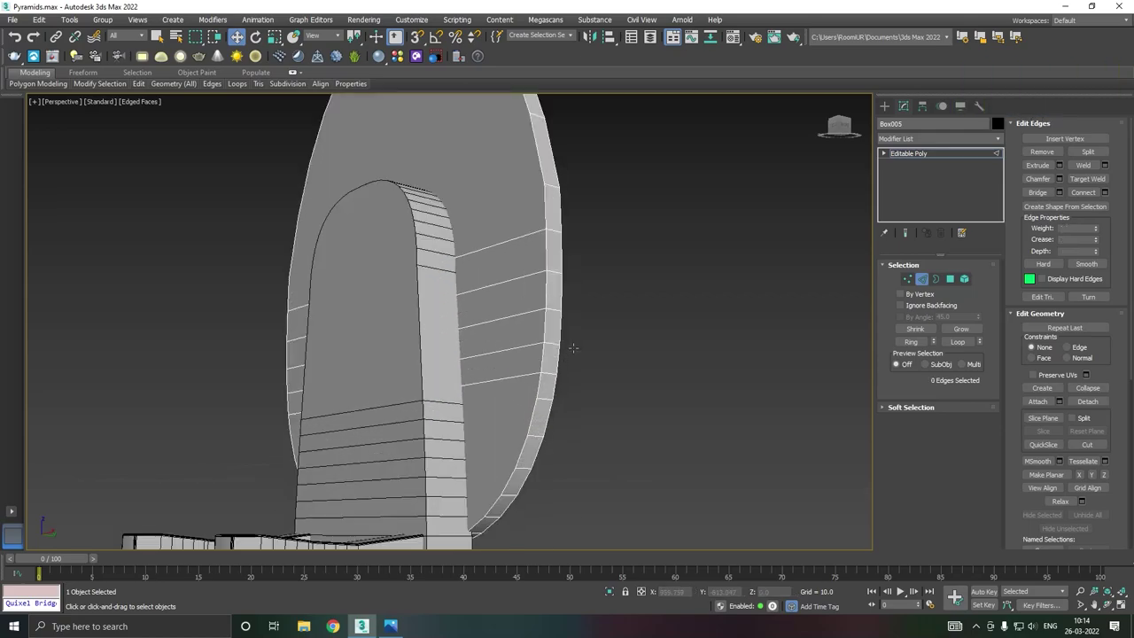
{"action": "scroll", "coordinate": [581, 327], "scroll_direction": "down", "scroll_amount": 2}
{"action": "mouse_move", "coordinate": [587, 340]}
{"action": "middle_mouse_down", "text": "alt"}
{"action": "mouse_move", "coordinate": [610, 361]}
{"action": "mouse_move", "coordinate": [597, 367]}
{"action": "middle_mouse_up", "text": "alt"}
{"action": "scroll", "coordinate": [584, 371], "scroll_direction": "down", "scroll_amount": 2}
- Scale the whole egg-shaped panel up along Z so it stands taller
{"action": "left_click", "coordinate": [904, 154]}
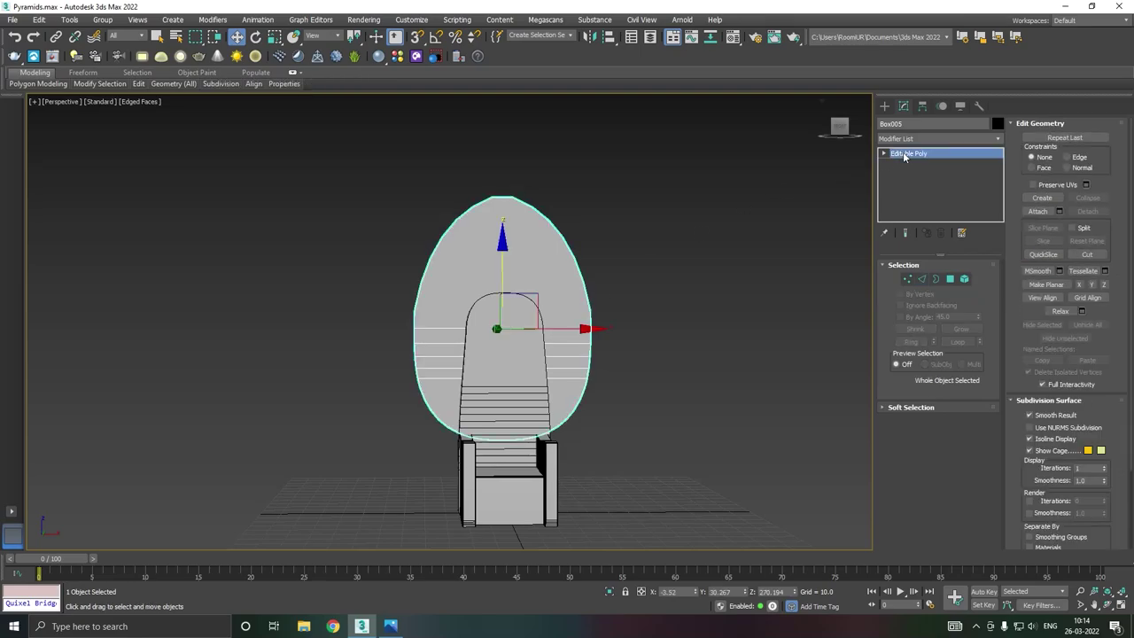
{"action": "key", "text": "r"}
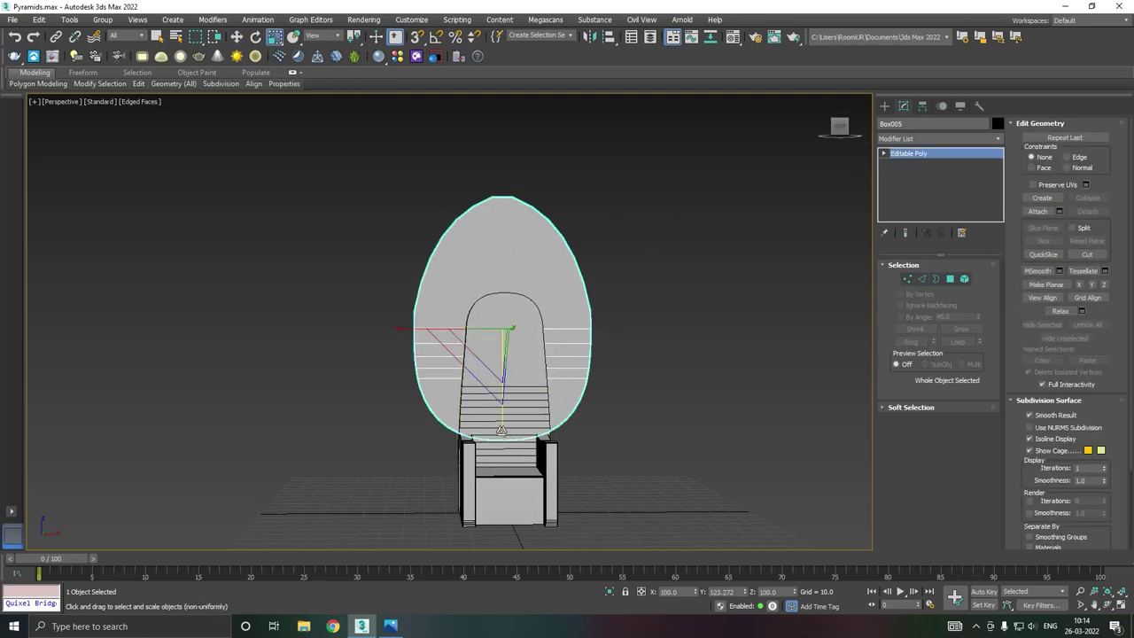
{"action": "left_click_drag", "start_coordinate": [504, 434], "coordinate": [502, 436]}
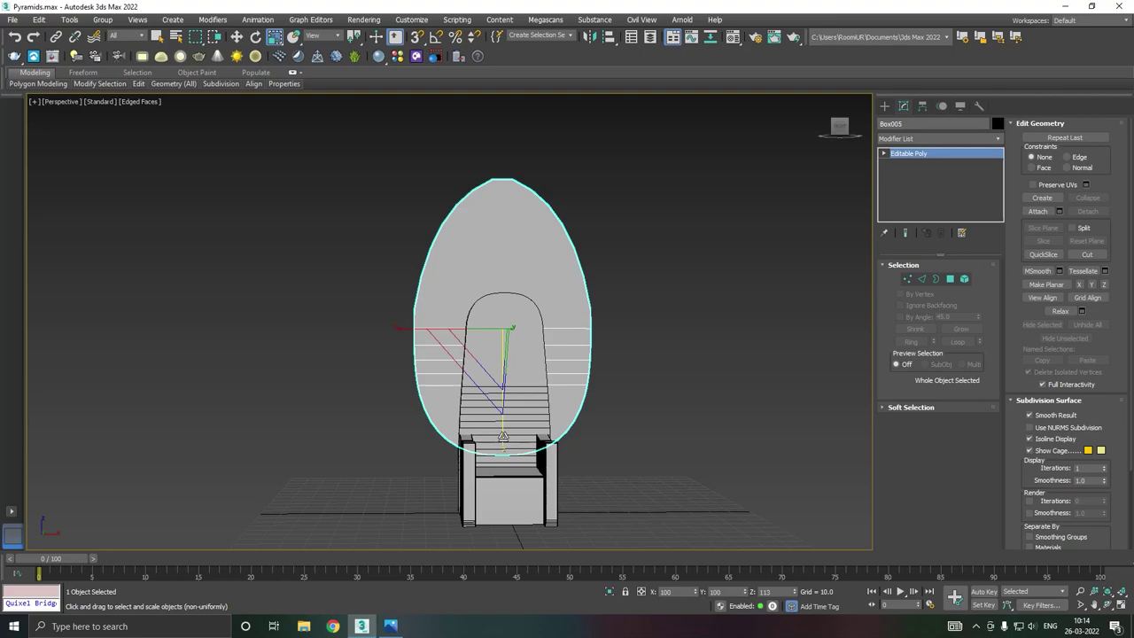
{"action": "key", "text": "w"}
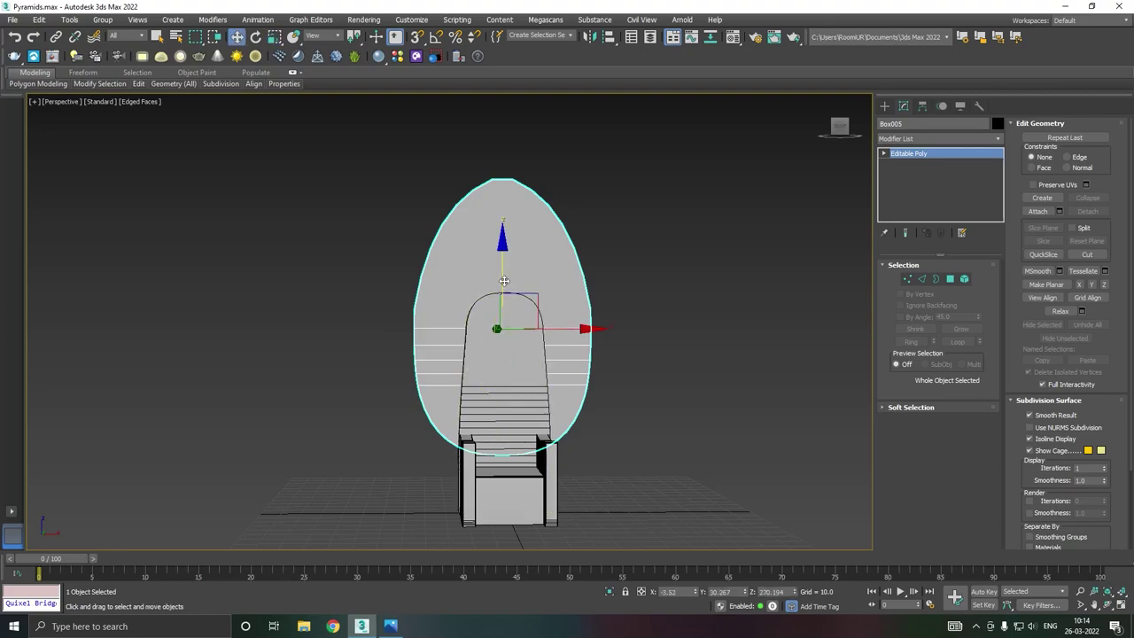
{"action": "mouse_move", "coordinate": [503, 281]}
{"action": "middle_mouse_down", "text": "alt"}
{"action": "mouse_move", "coordinate": [611, 299]}
{"action": "mouse_move", "coordinate": [514, 299]}
{"action": "mouse_move", "coordinate": [531, 301]}
{"action": "middle_mouse_up", "text": "alt"}
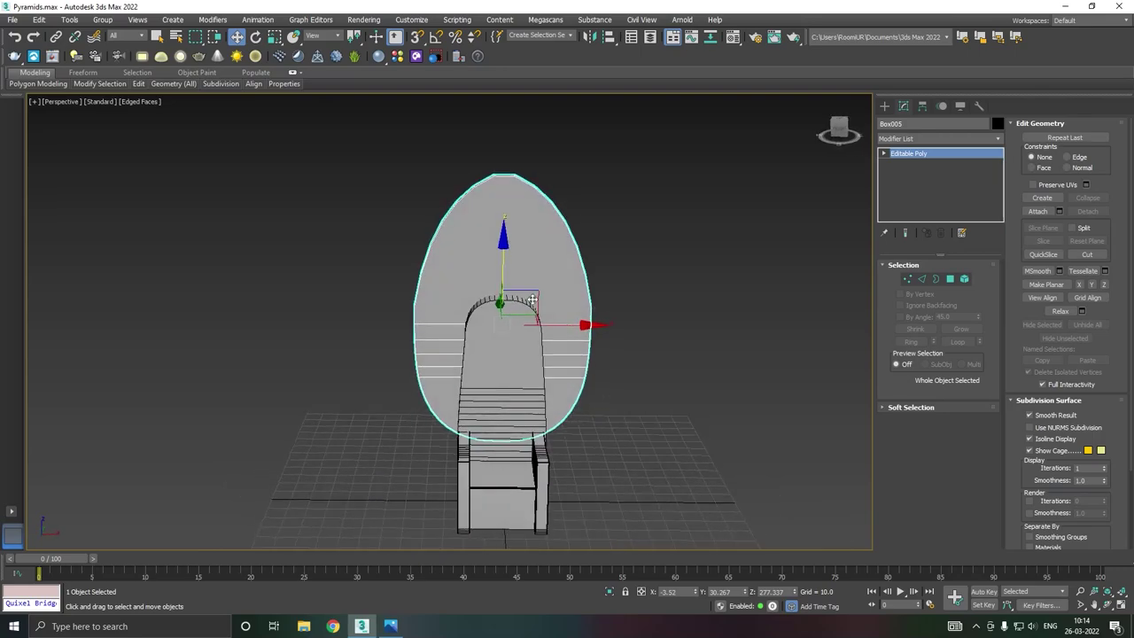
{"action": "middle_click_drag", "start_coordinate": [511, 209], "coordinate": [515, 197], "text": "alt"}
{"action": "scroll", "coordinate": [516, 197], "scroll_direction": "up", "scroll_amount": 5}
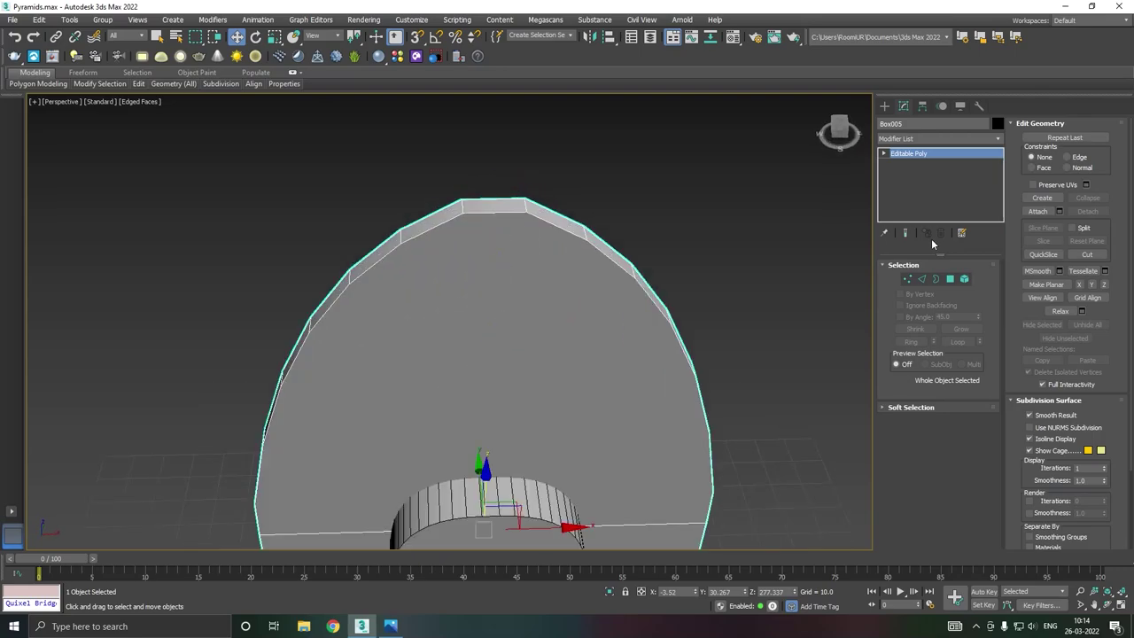
{"action": "left_click", "coordinate": [923, 279]}
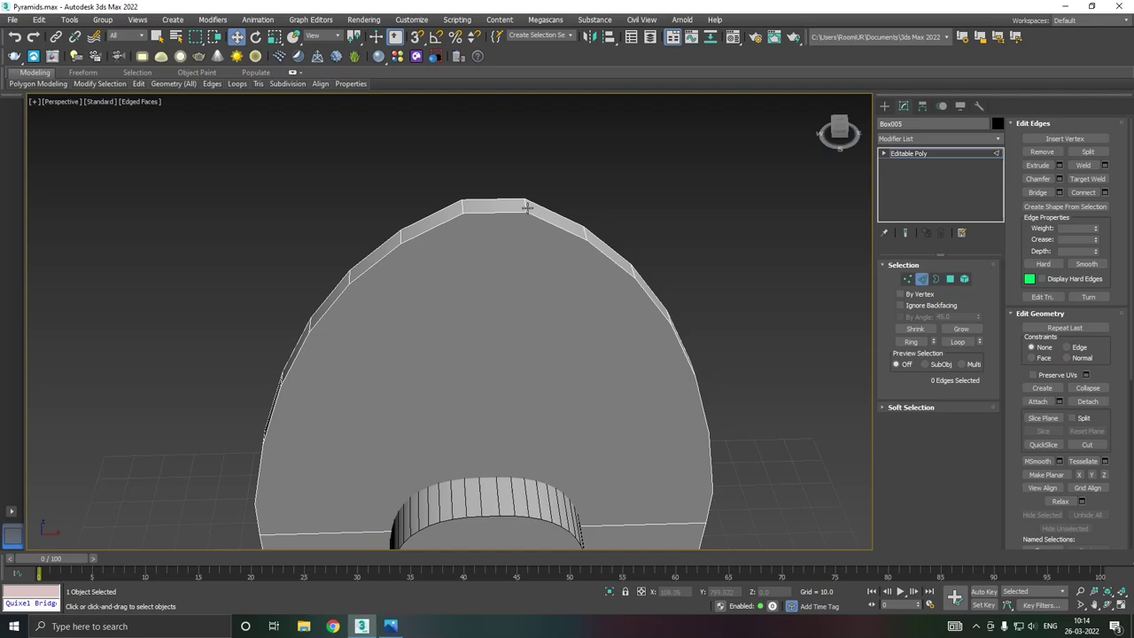
- Raise the egg panel's top edge along Z into a pointed peak
{"action": "scroll", "coordinate": [486, 196], "scroll_direction": "up", "scroll_amount": 2}
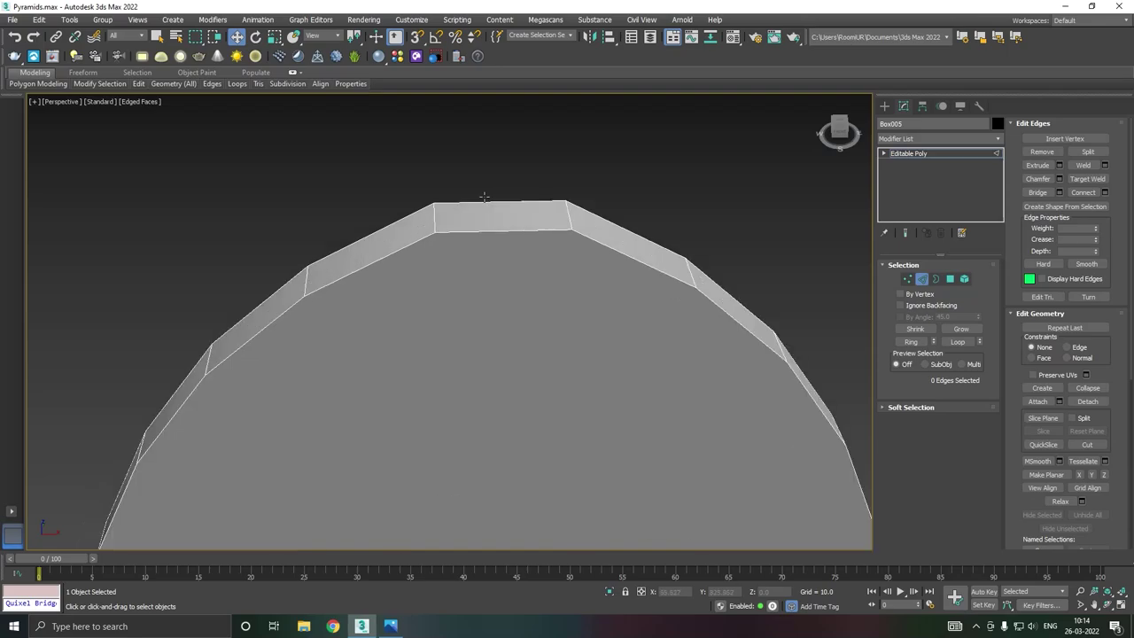
{"action": "mouse_move", "coordinate": [139, 83]}
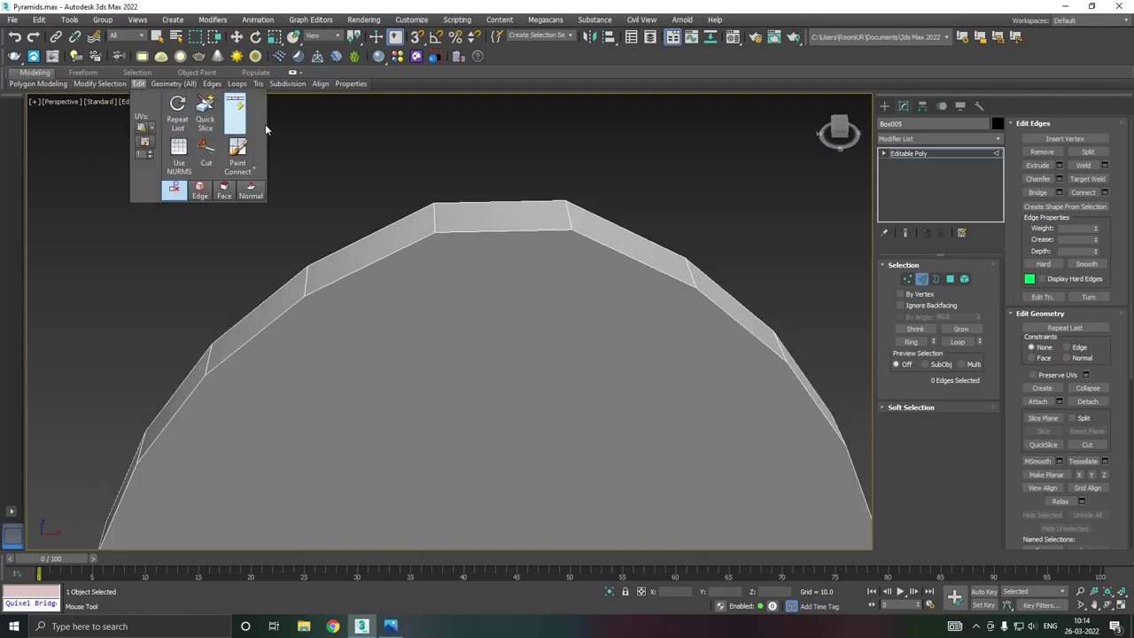
{"action": "left_click", "coordinate": [504, 221]}
{"action": "key", "text": "w"}
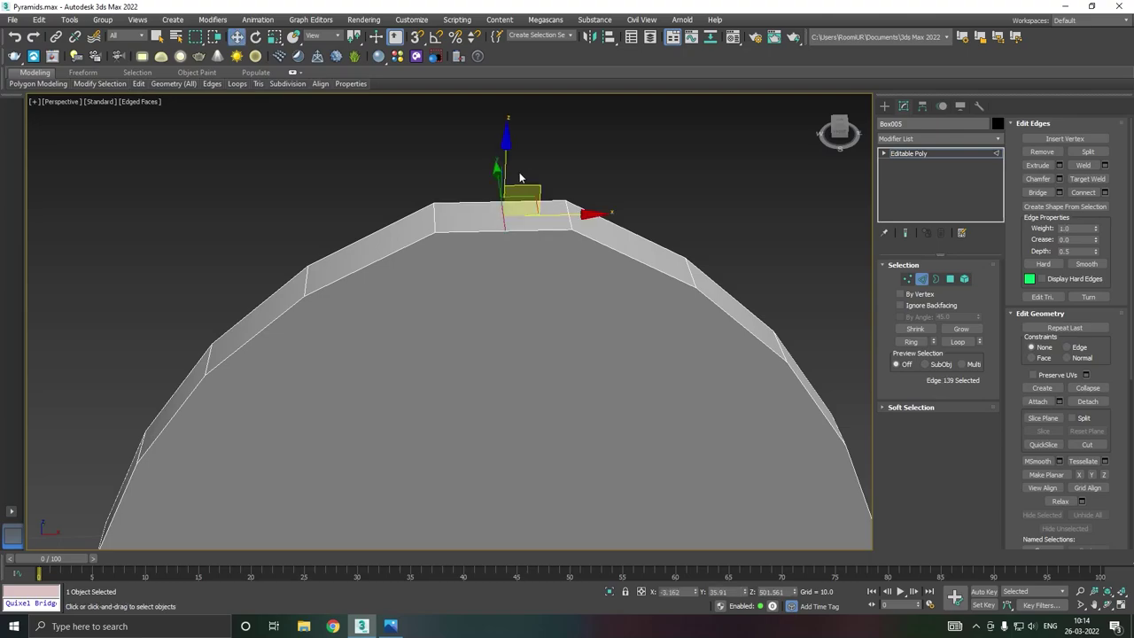
{"action": "middle_click_drag", "start_coordinate": [526, 173], "coordinate": [532, 141], "text": "alt"}
{"action": "left_click_drag", "start_coordinate": [501, 144], "coordinate": [498, 121]}
{"action": "scroll", "coordinate": [486, 171], "scroll_direction": "down", "scroll_amount": 1}
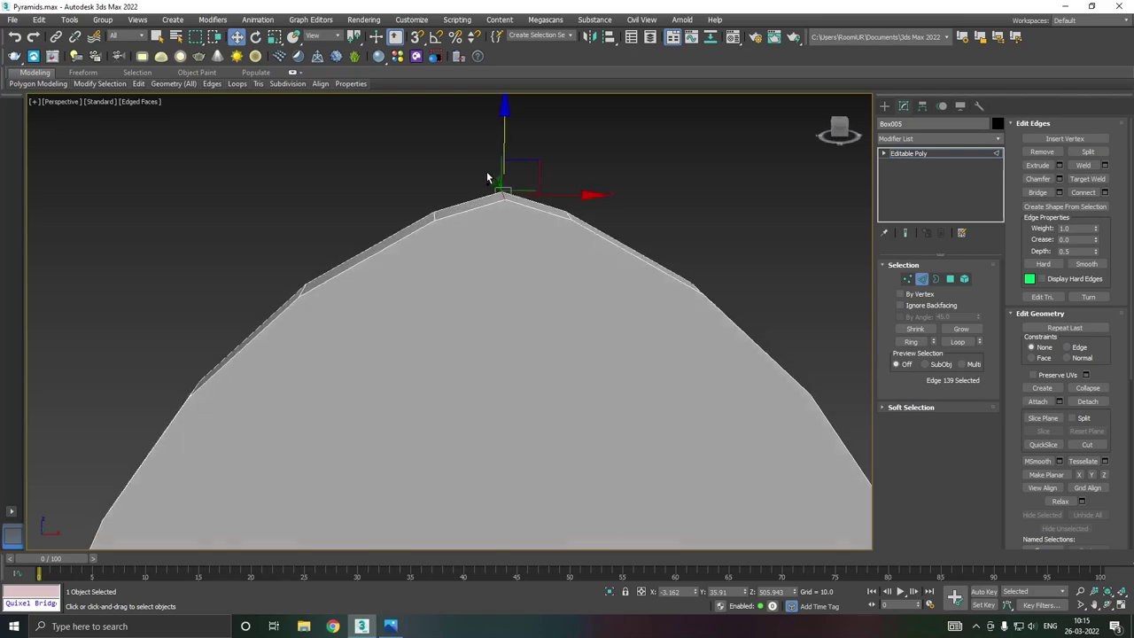
{"action": "scroll", "coordinate": [481, 173], "scroll_direction": "down", "scroll_amount": 3}
{"action": "scroll", "coordinate": [481, 173], "scroll_direction": "down", "scroll_amount": 2}
{"action": "mouse_move", "coordinate": [482, 172]}
{"action": "middle_mouse_down", "text": "alt"}
{"action": "mouse_move", "coordinate": [530, 186]}
{"action": "mouse_move", "coordinate": [488, 187]}
{"action": "mouse_move", "coordinate": [523, 167]}
{"action": "middle_mouse_up", "text": "alt"}
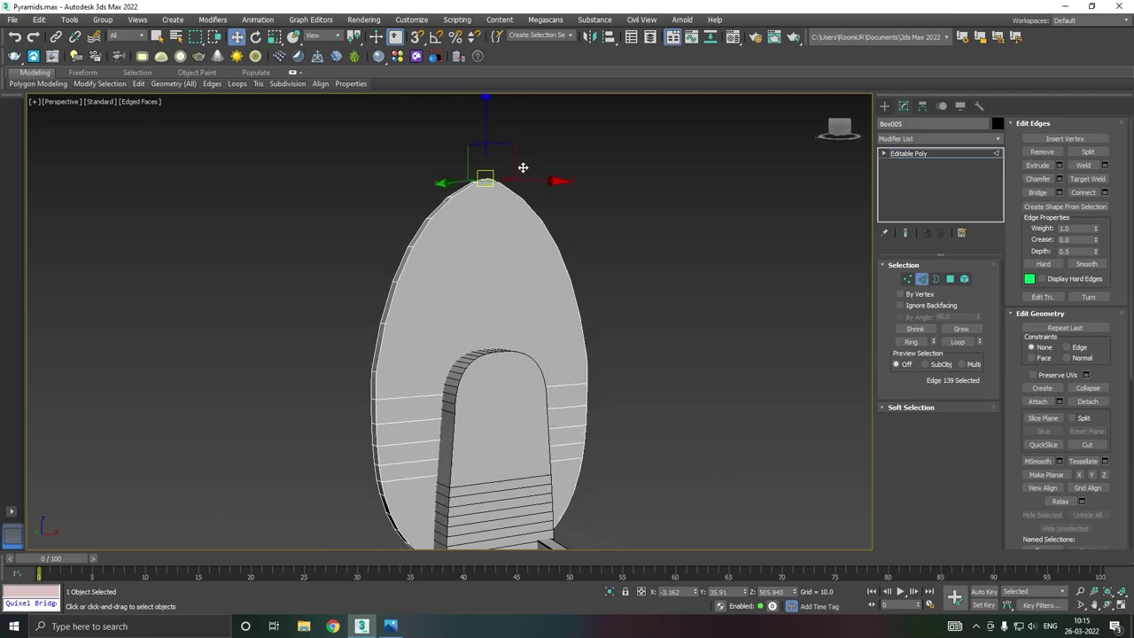
{"action": "mouse_move", "coordinate": [425, 230]}
{"action": "middle_mouse_down", "text": "alt"}
{"action": "mouse_move", "coordinate": [583, 221]}
{"action": "mouse_move", "coordinate": [859, 155]}
{"action": "middle_mouse_up", "text": "alt"}
- Draw a thin box over the backrest in the Front view and give it the default grey material
{"action": "left_click", "coordinate": [905, 155]}
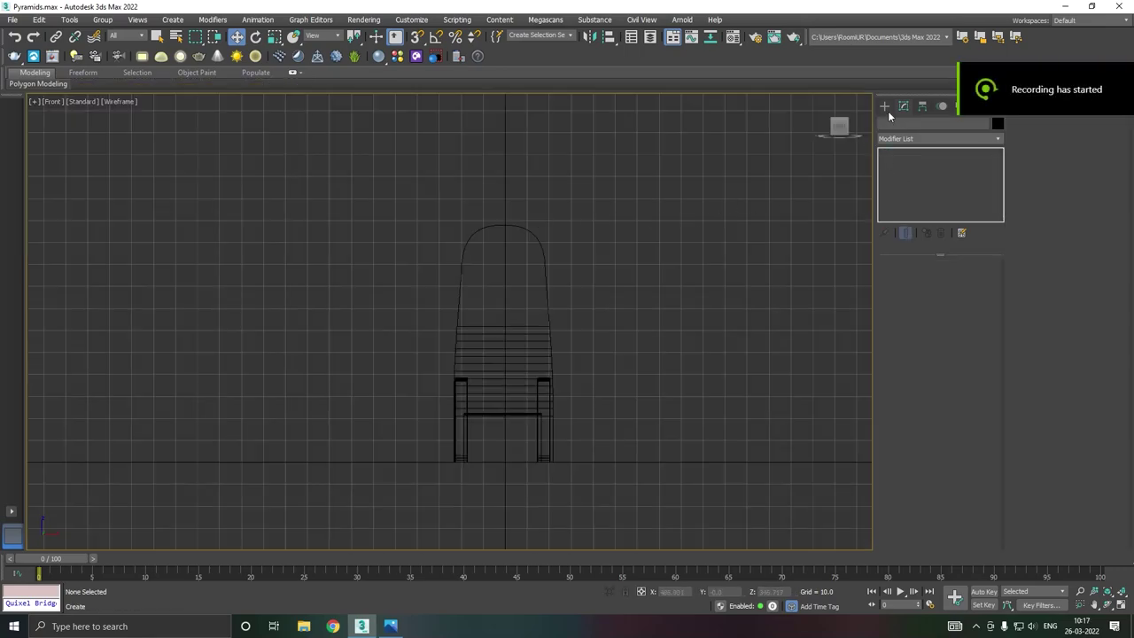
{"action": "left_click", "coordinate": [908, 183]}
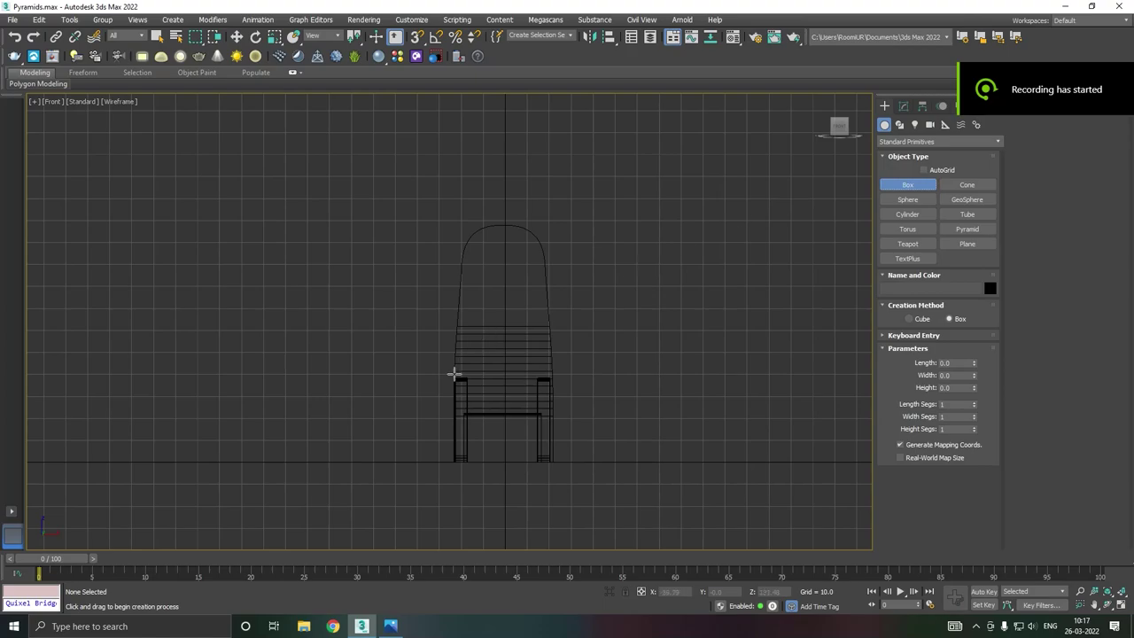
{"action": "mouse_move", "coordinate": [452, 377]}
{"action": "left_mouse_down"}
{"action": "mouse_move", "coordinate": [588, 186]}
{"action": "mouse_move", "coordinate": [605, 187]}
{"action": "left_mouse_up"}
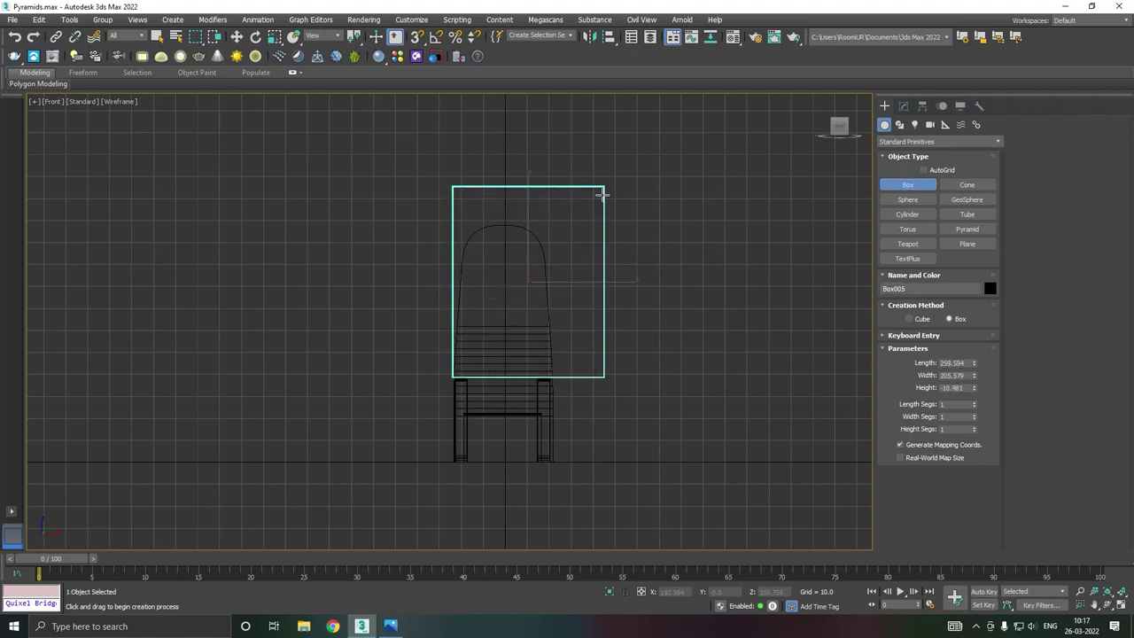
{"action": "left_click", "coordinate": [602, 195]}
{"action": "key", "text": "w"}
{"action": "key", "text": "p"}
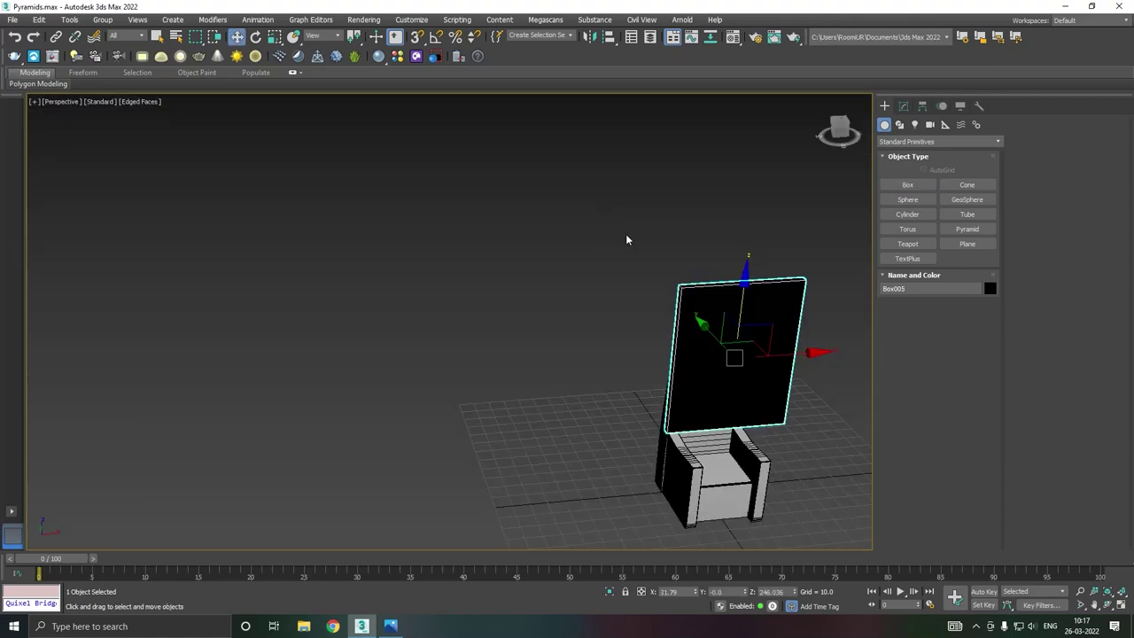
{"action": "key", "text": "m"}
{"action": "left_click", "coordinate": [587, 243]}
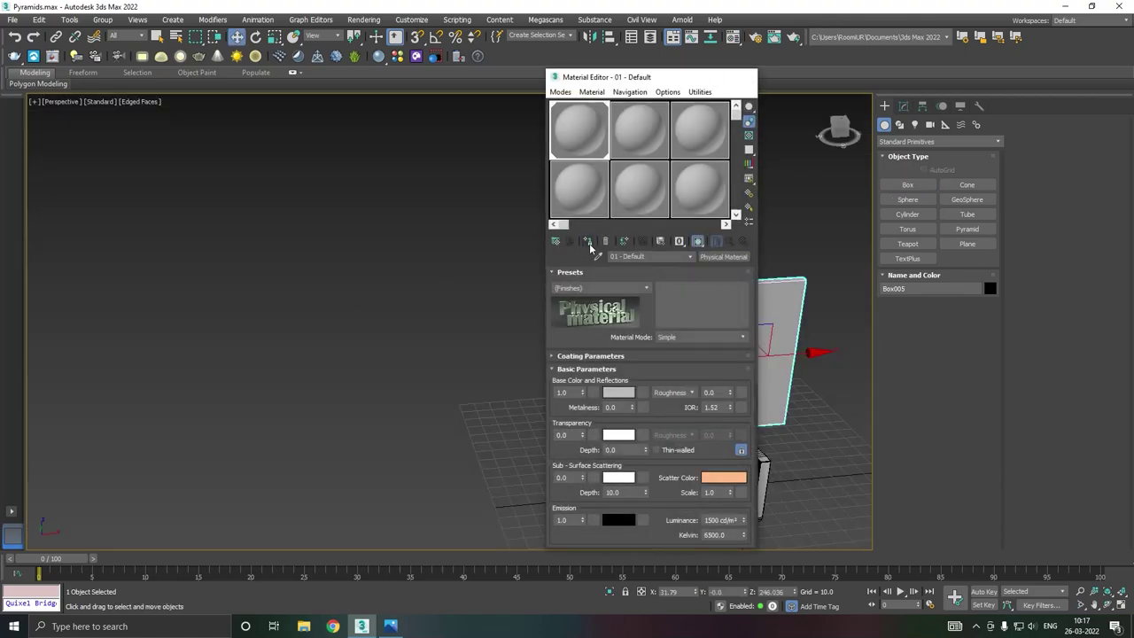
{"action": "key", "text": "m"}
- Position the panel centred just behind the tall backrest
{"action": "left_click_drag", "start_coordinate": [789, 352], "coordinate": [773, 353]}
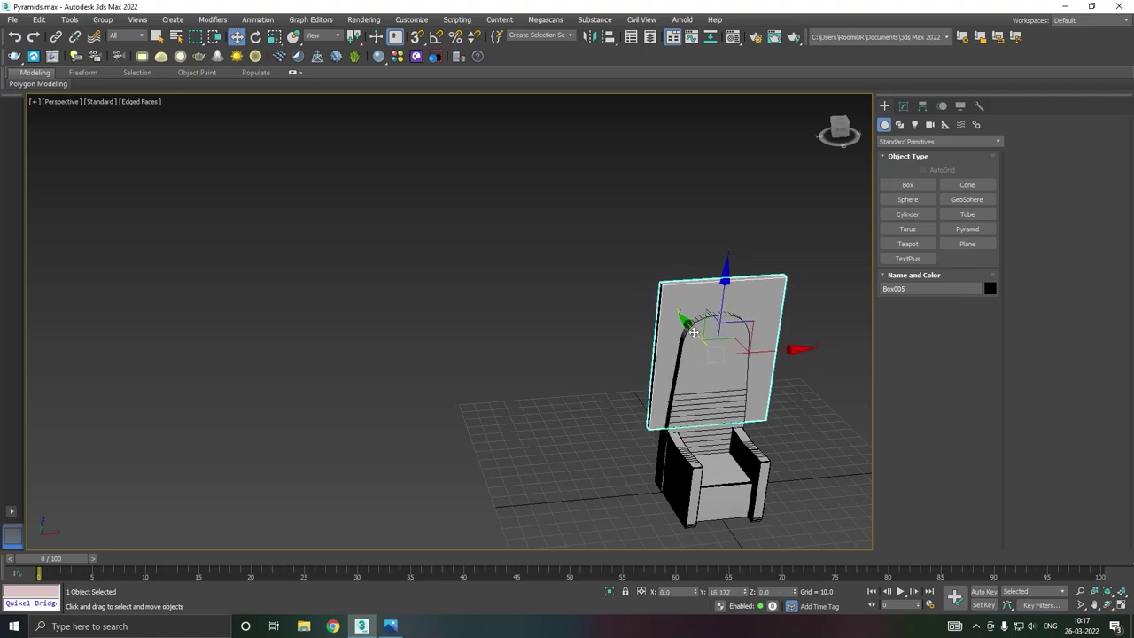
{"action": "left_click_drag", "start_coordinate": [697, 334], "coordinate": [673, 330]}
{"action": "middle_click_drag", "start_coordinate": [674, 330], "coordinate": [531, 312], "text": "alt"}
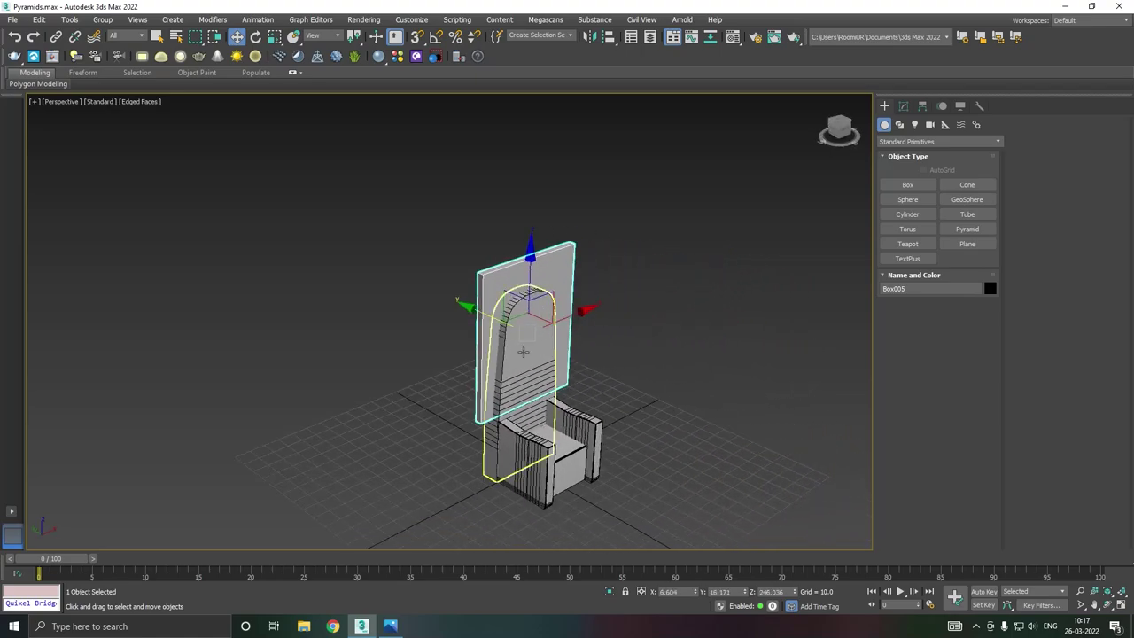
{"action": "scroll", "coordinate": [490, 314], "scroll_direction": "up", "scroll_amount": 3}
{"action": "left_click_drag", "start_coordinate": [487, 309], "coordinate": [473, 300]}
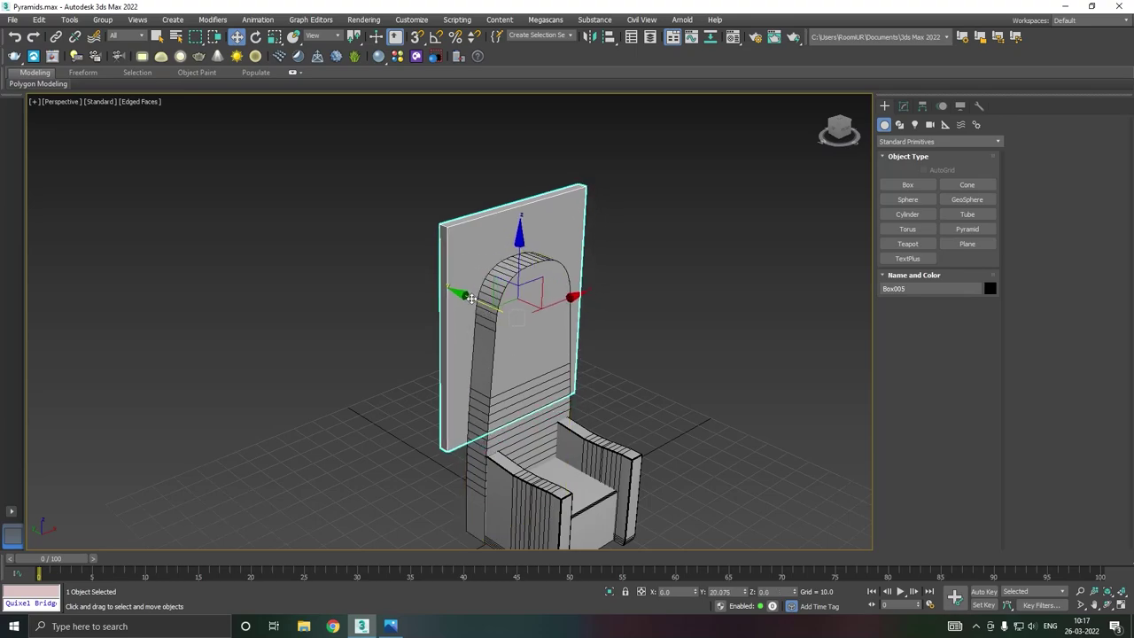
{"action": "middle_click_drag", "start_coordinate": [473, 300], "coordinate": [561, 325], "text": "alt"}
{"action": "left_click_drag", "start_coordinate": [577, 321], "coordinate": [566, 319]}
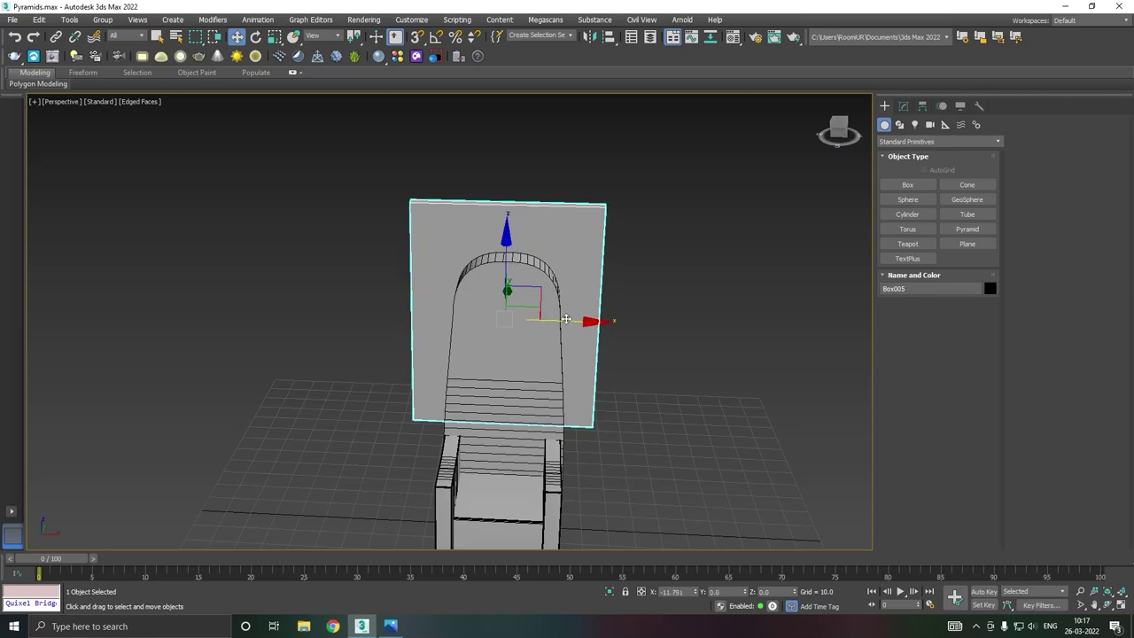
{"action": "mouse_move", "coordinate": [569, 319]}
{"action": "middle_mouse_down", "text": "alt"}
{"action": "mouse_move", "coordinate": [706, 289]}
{"action": "mouse_move", "coordinate": [617, 309]}
{"action": "middle_mouse_up", "text": "alt"}
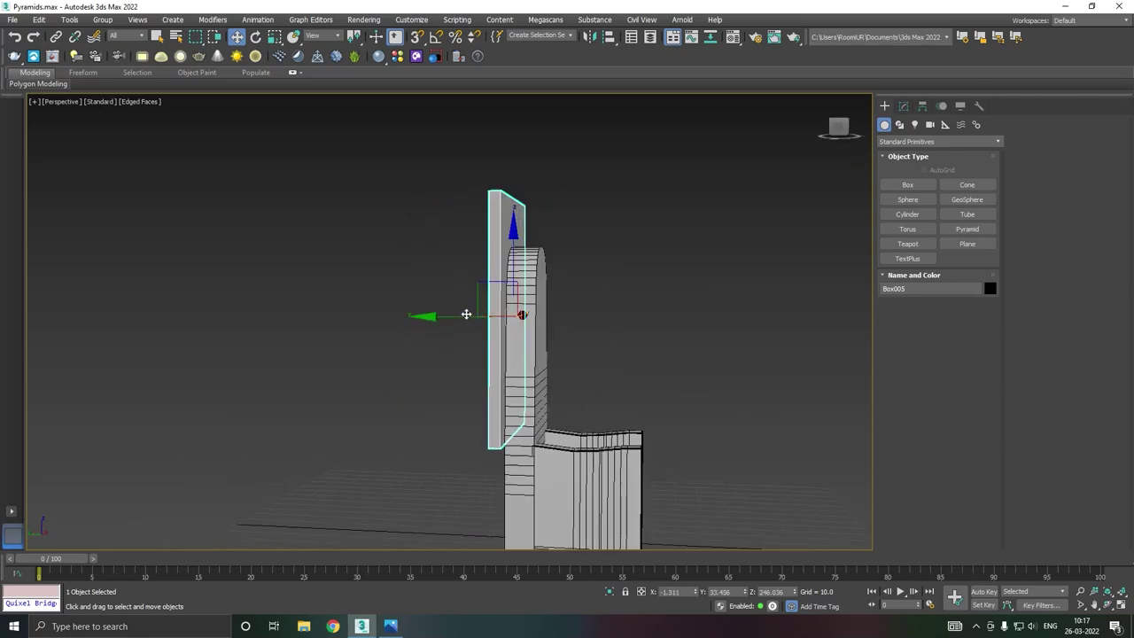
{"action": "left_click_drag", "start_coordinate": [466, 314], "coordinate": [461, 314]}
{"action": "left_click", "coordinate": [838, 126]}
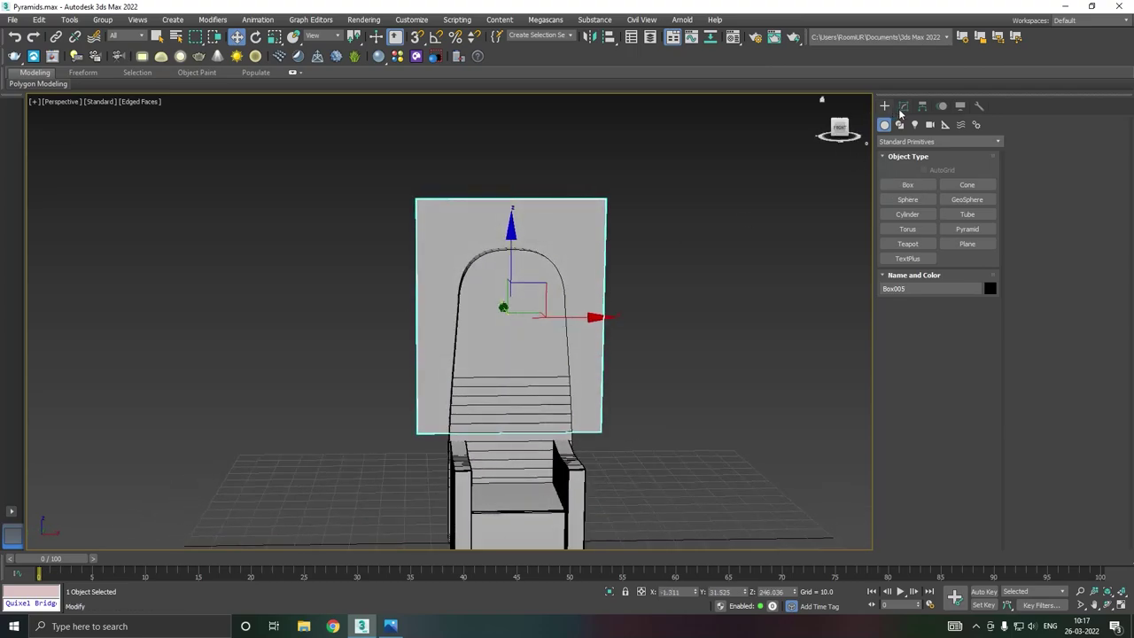
- Convert the panel to Editable Poly and raise its four top vertices higher
{"action": "left_click", "coordinate": [904, 106]}
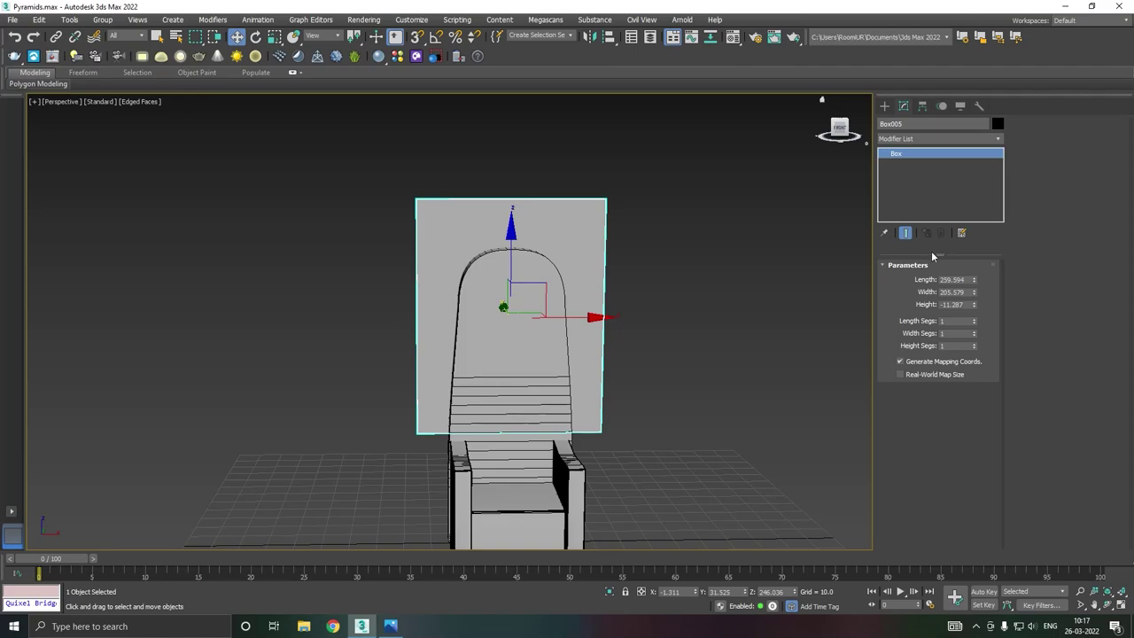
{"action": "right_click", "coordinate": [943, 188]}
{"action": "left_click", "coordinate": [970, 283]}
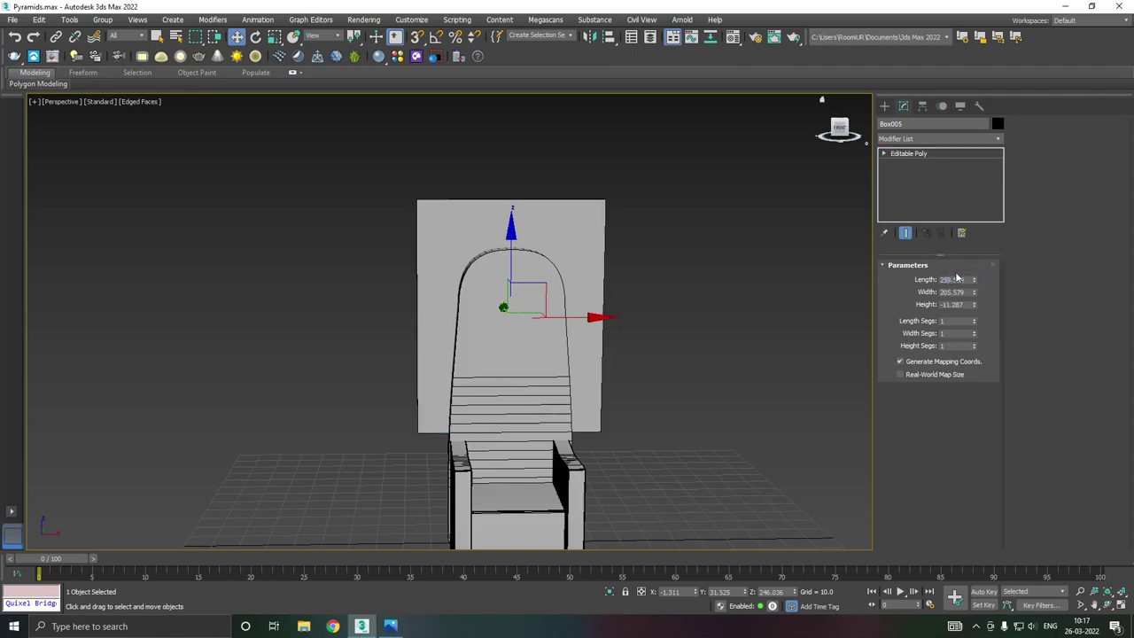
{"action": "left_click", "coordinate": [907, 279]}
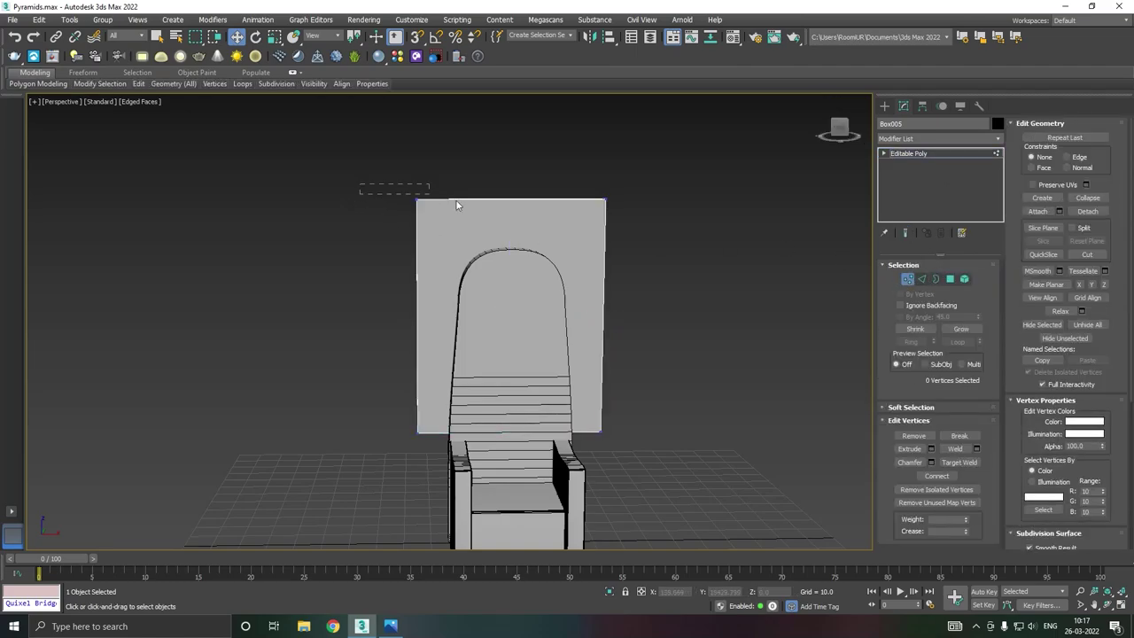
{"action": "left_click_drag", "start_coordinate": [457, 206], "coordinate": [611, 207]}
{"action": "left_click_drag", "start_coordinate": [511, 153], "coordinate": [511, 107]}
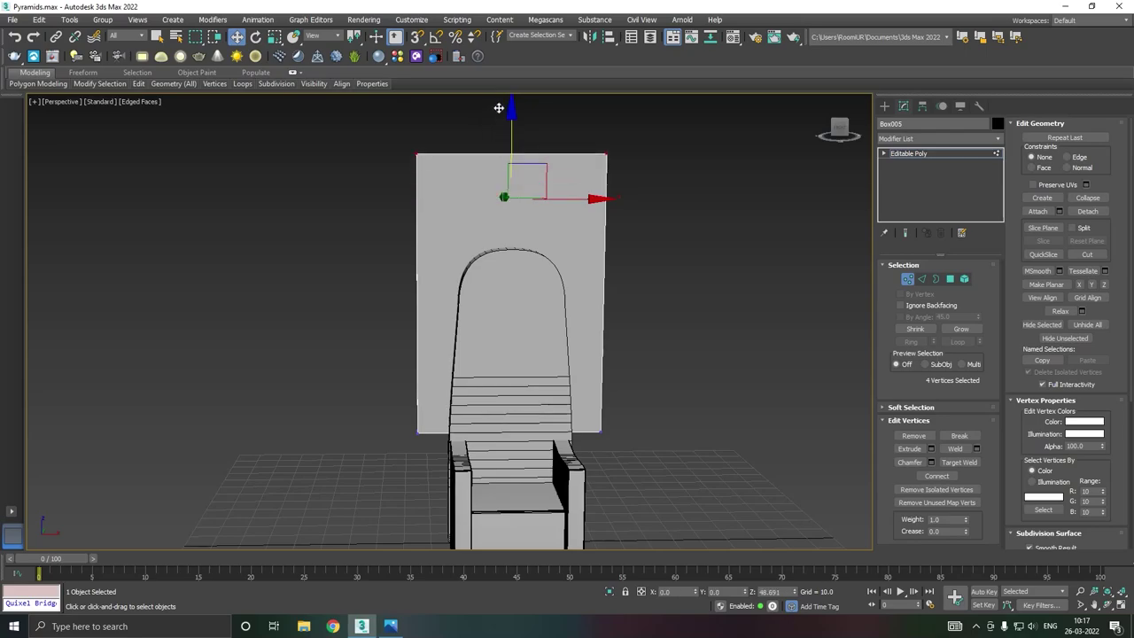
{"action": "middle_click_drag", "start_coordinate": [511, 106], "coordinate": [479, 111], "text": "alt"}
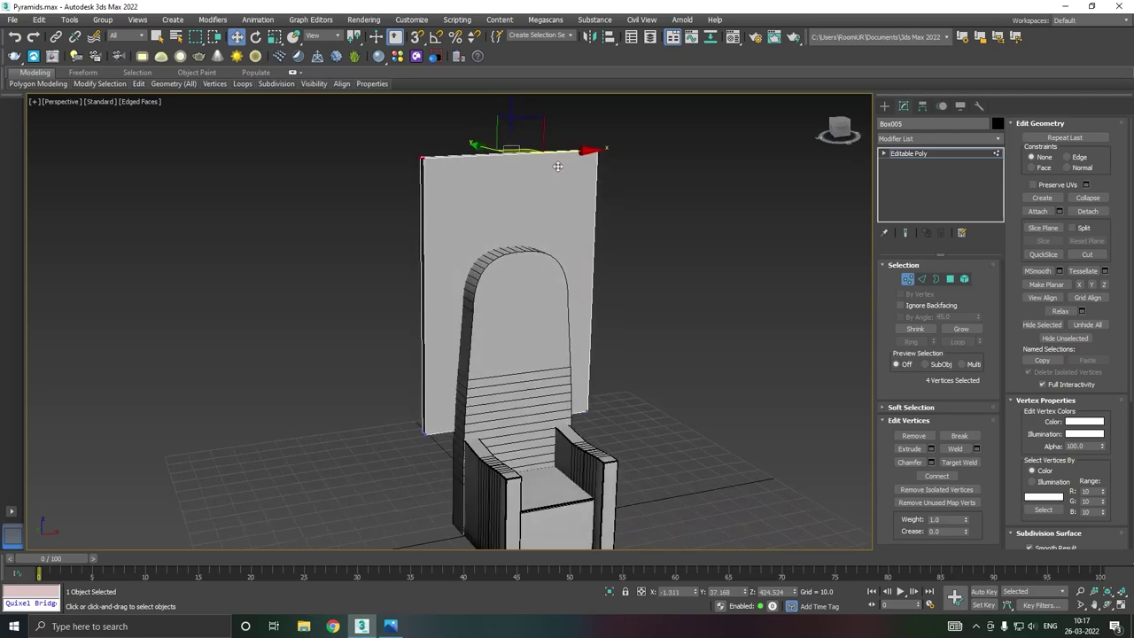
- Lower the top-left edge and slide the lower-left edge inward, then select the upper outer edge
{"action": "left_click", "coordinate": [922, 281]}
{"action": "middle_click_drag", "start_coordinate": [537, 177], "coordinate": [441, 159], "text": "alt"}
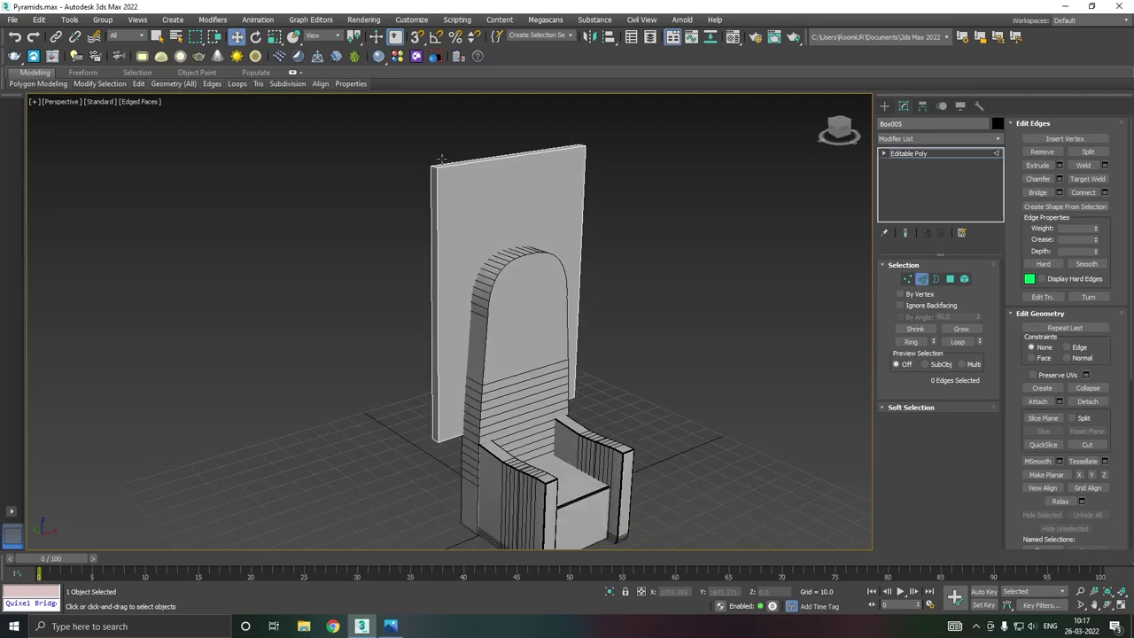
{"action": "left_click", "coordinate": [434, 165]}
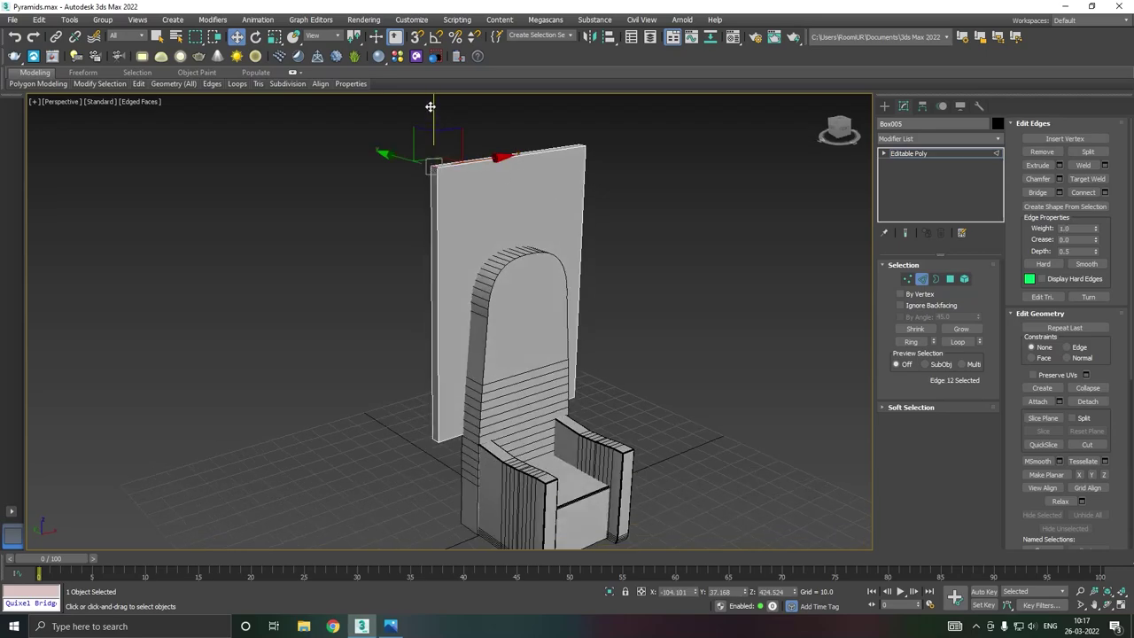
{"action": "mouse_move", "coordinate": [430, 106]}
{"action": "left_mouse_down"}
{"action": "mouse_move", "coordinate": [408, 258]}
{"action": "mouse_move", "coordinate": [402, 249]}
{"action": "left_mouse_up"}
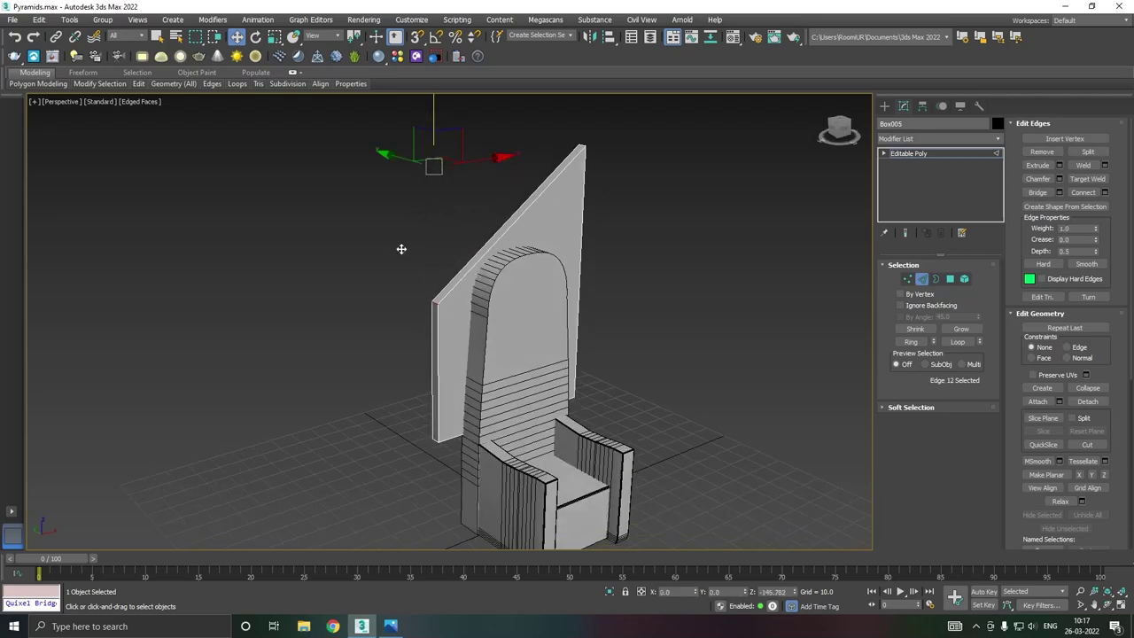
{"action": "middle_click_drag", "start_coordinate": [403, 252], "coordinate": [441, 406], "text": "alt"}
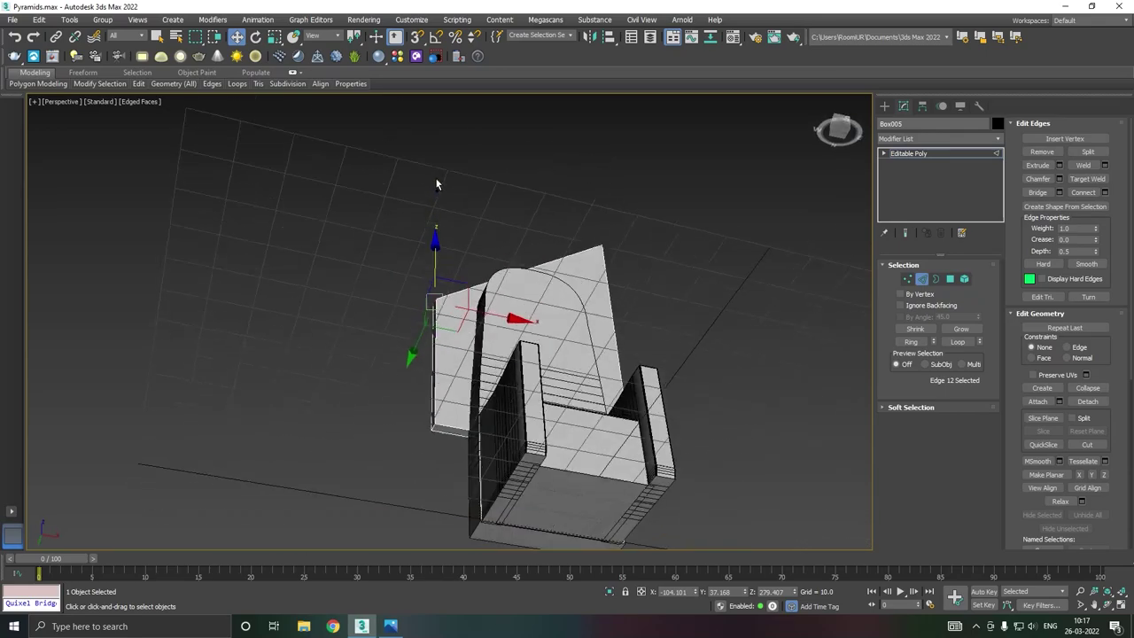
{"action": "left_click", "coordinate": [432, 421]}
{"action": "left_click_drag", "start_coordinate": [478, 429], "coordinate": [507, 426]}
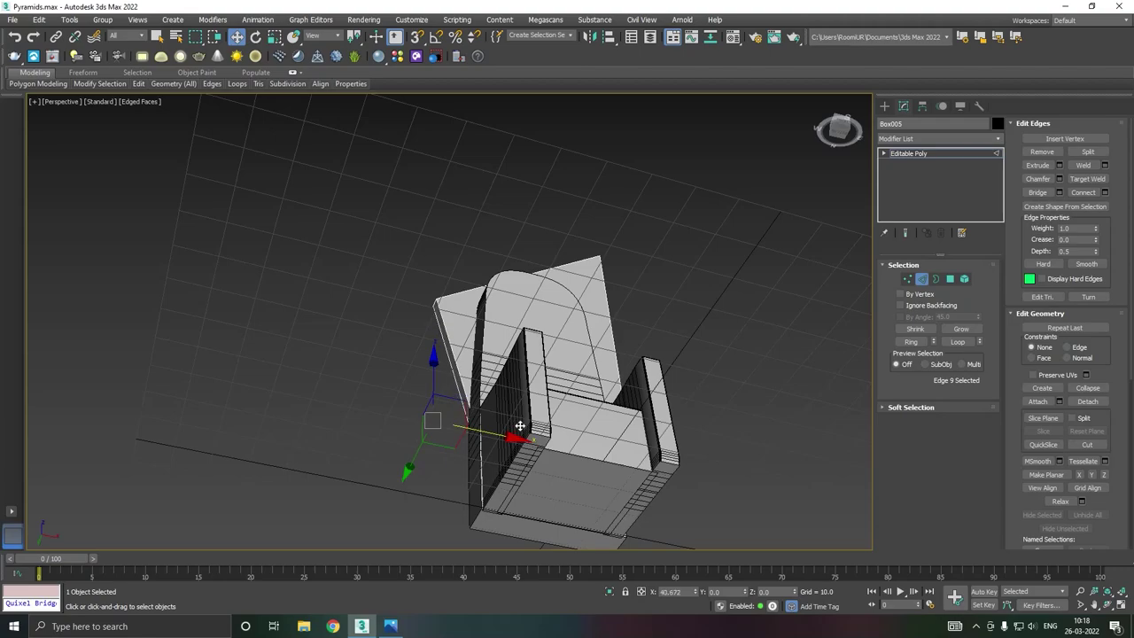
{"action": "middle_click_drag", "start_coordinate": [507, 426], "coordinate": [509, 453], "text": "alt"}
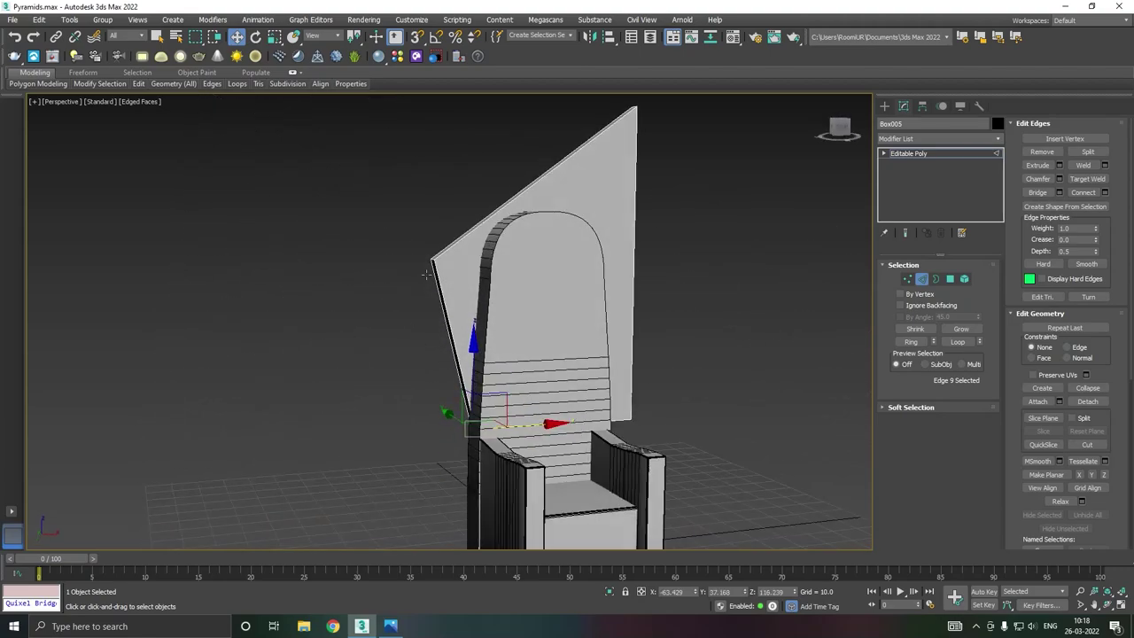
{"action": "middle_click_drag", "start_coordinate": [427, 274], "coordinate": [471, 272], "text": "alt"}
{"action": "left_click", "coordinate": [440, 268]}
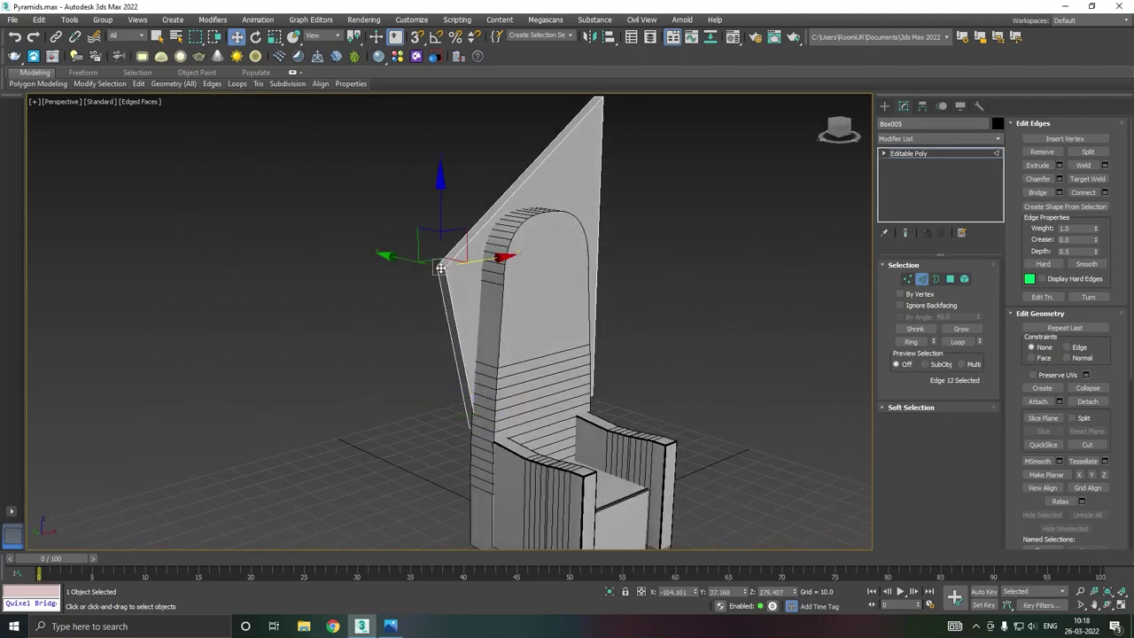
- Chamfer the panel's upper outer edge at 183.413 with 10 segments into a sail curve
{"action": "left_click", "coordinate": [1058, 180]}
{"action": "middle_click_drag", "start_coordinate": [766, 219], "coordinate": [629, 220], "text": "alt"}
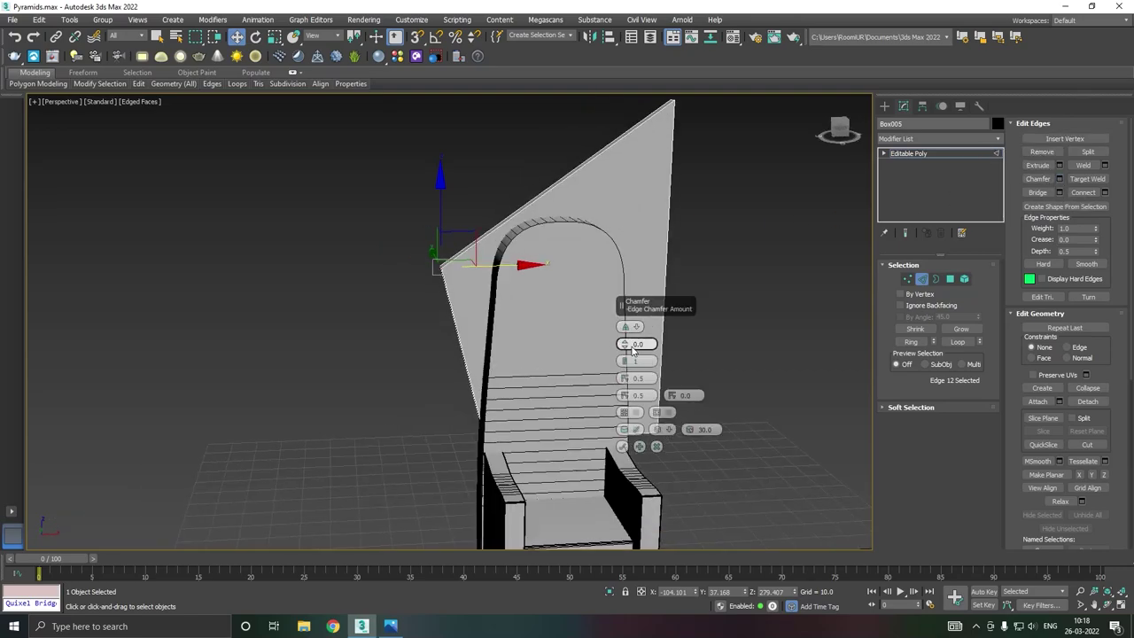
{"action": "left_click_drag", "start_coordinate": [590, 257], "coordinate": [593, 132]}
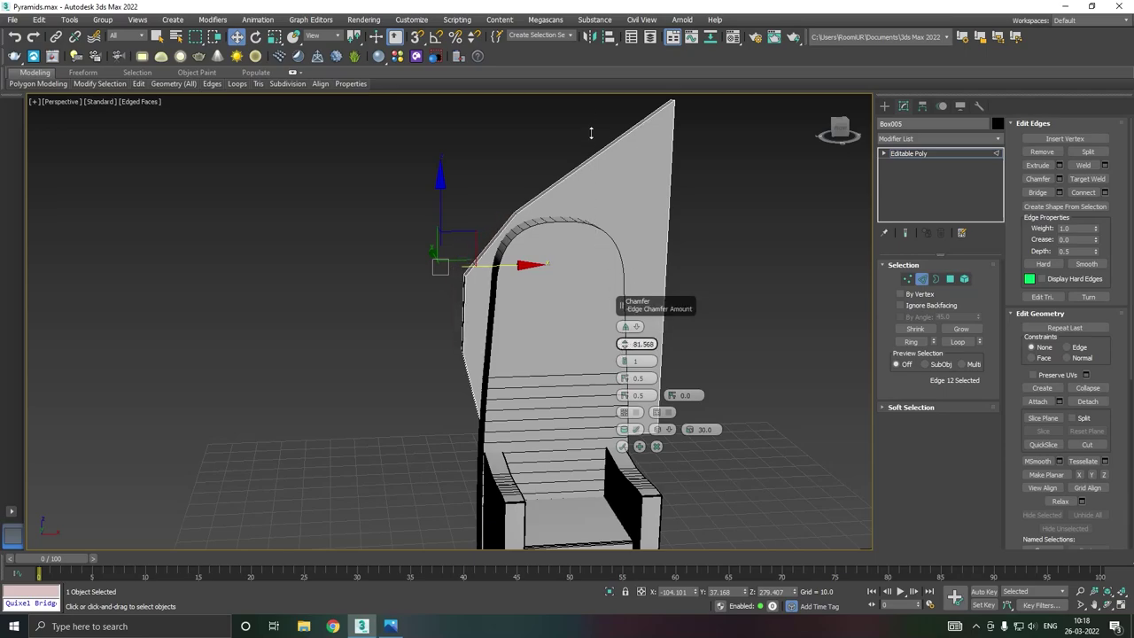
{"action": "left_click_drag", "start_coordinate": [626, 344], "coordinate": [626, 301]}
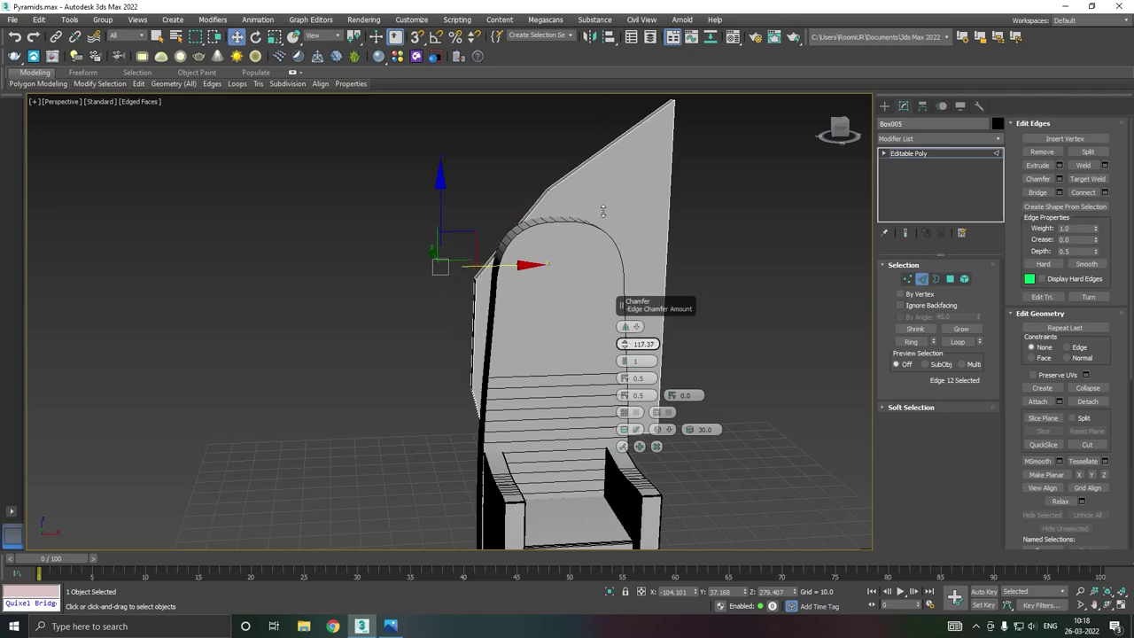
{"action": "left_click_drag", "start_coordinate": [626, 345], "coordinate": [603, 165]}
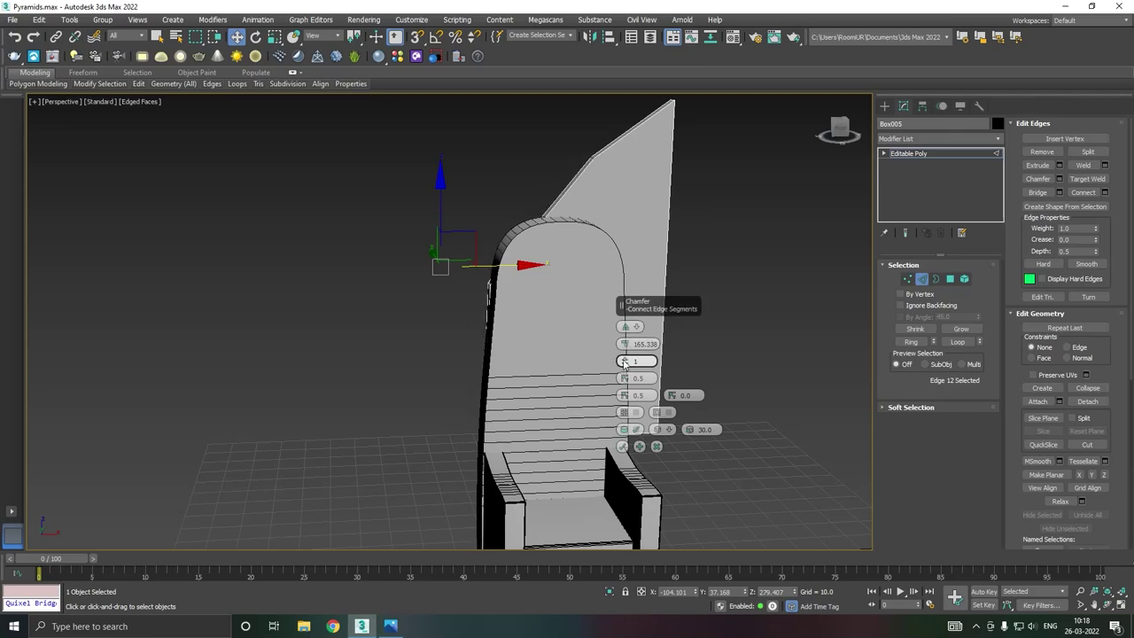
{"action": "left_click_drag", "start_coordinate": [625, 363], "coordinate": [624, 360]}
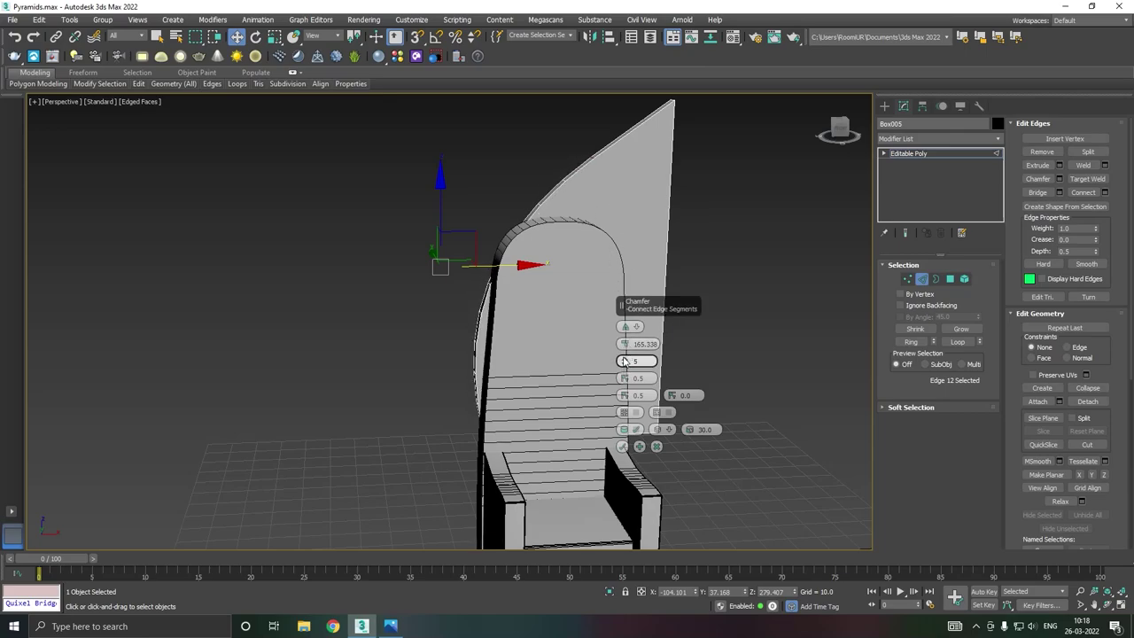
{"action": "middle_click_drag", "start_coordinate": [508, 328], "coordinate": [667, 330], "text": "alt"}
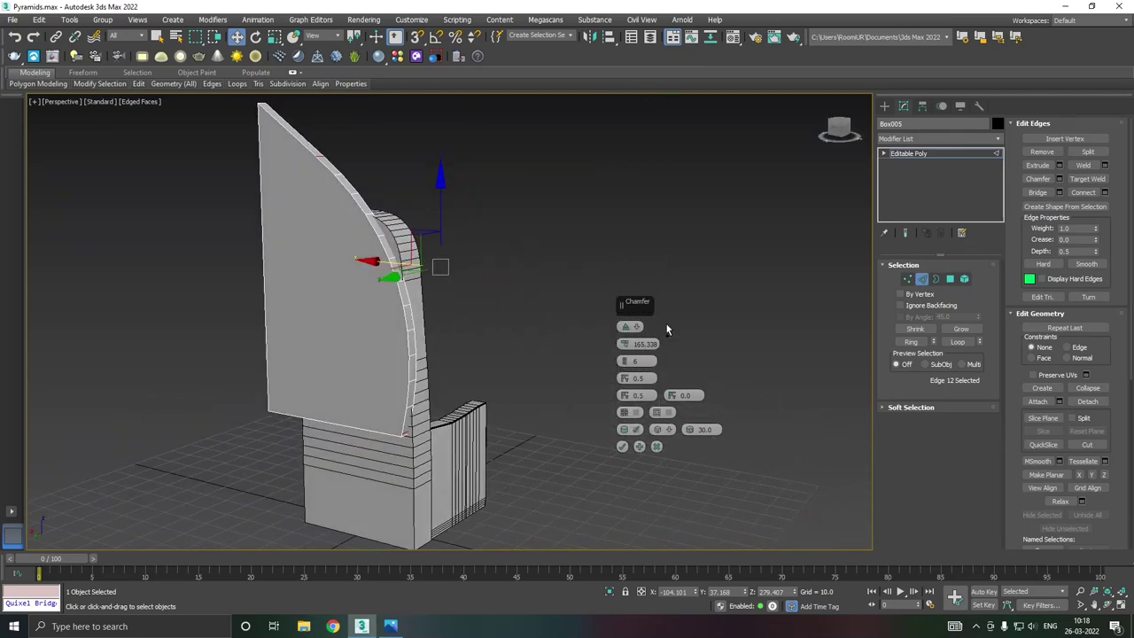
{"action": "middle_click_drag", "start_coordinate": [500, 328], "coordinate": [592, 329]}
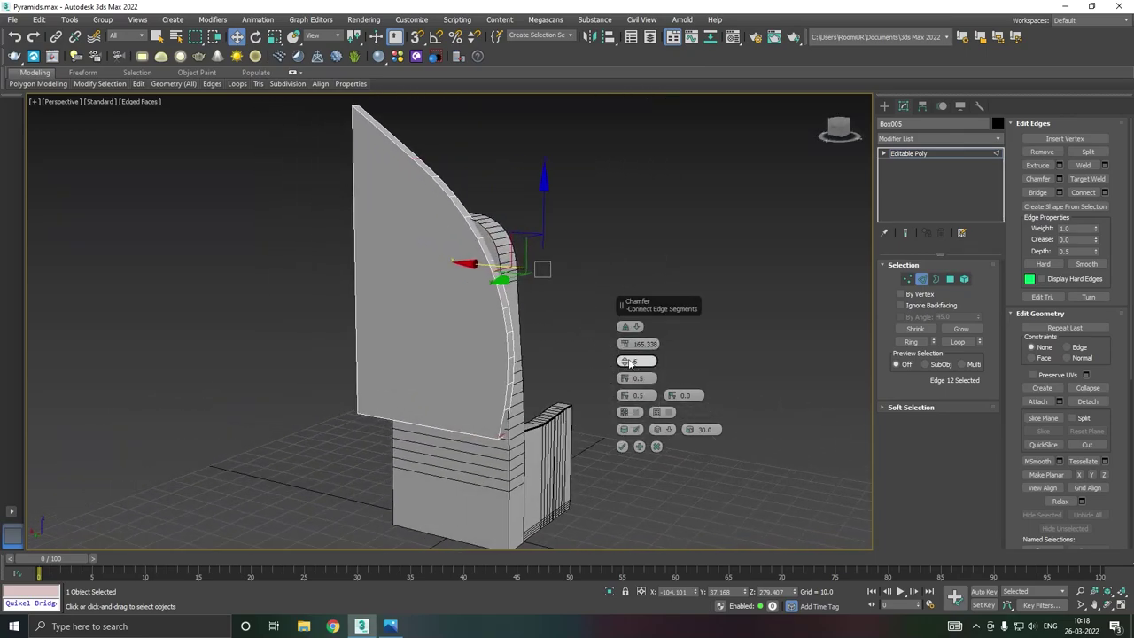
{"action": "mouse_move", "coordinate": [625, 344]}
{"action": "left_mouse_down"}
{"action": "mouse_move", "coordinate": [577, 248]}
{"action": "mouse_move", "coordinate": [572, 191]}
{"action": "mouse_move", "coordinate": [647, 402]}
{"action": "left_mouse_up"}
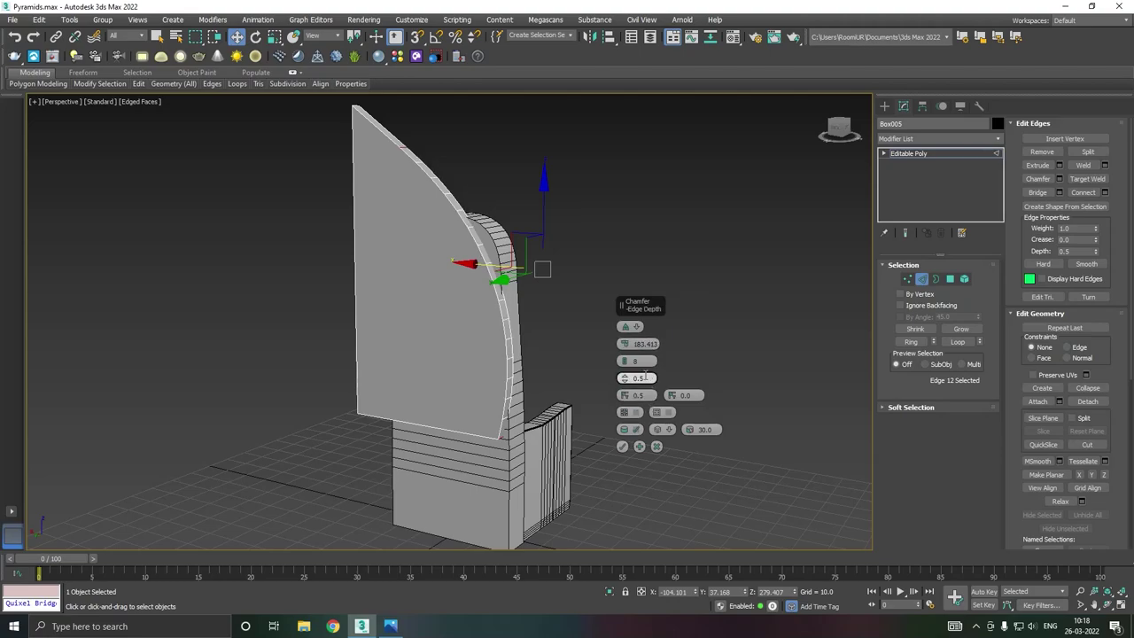
{"action": "left_click", "coordinate": [625, 359]}
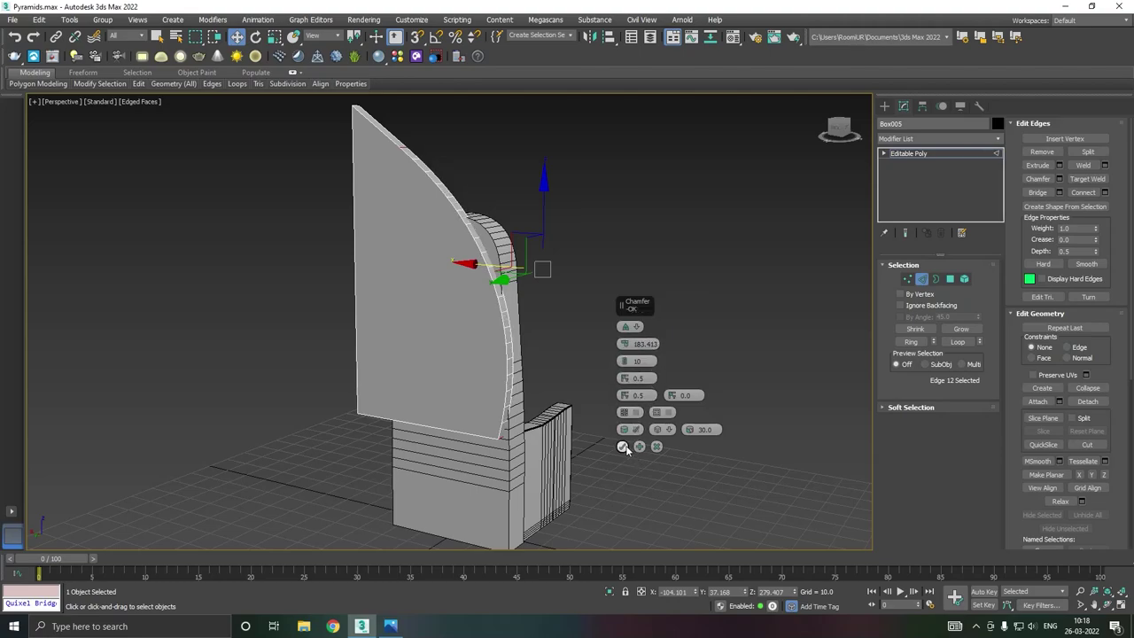
{"action": "left_click", "coordinate": [623, 446]}
- Try sliding the panel left along X, then undo back to the sharp-cornered wedge
{"action": "left_click", "coordinate": [909, 155]}
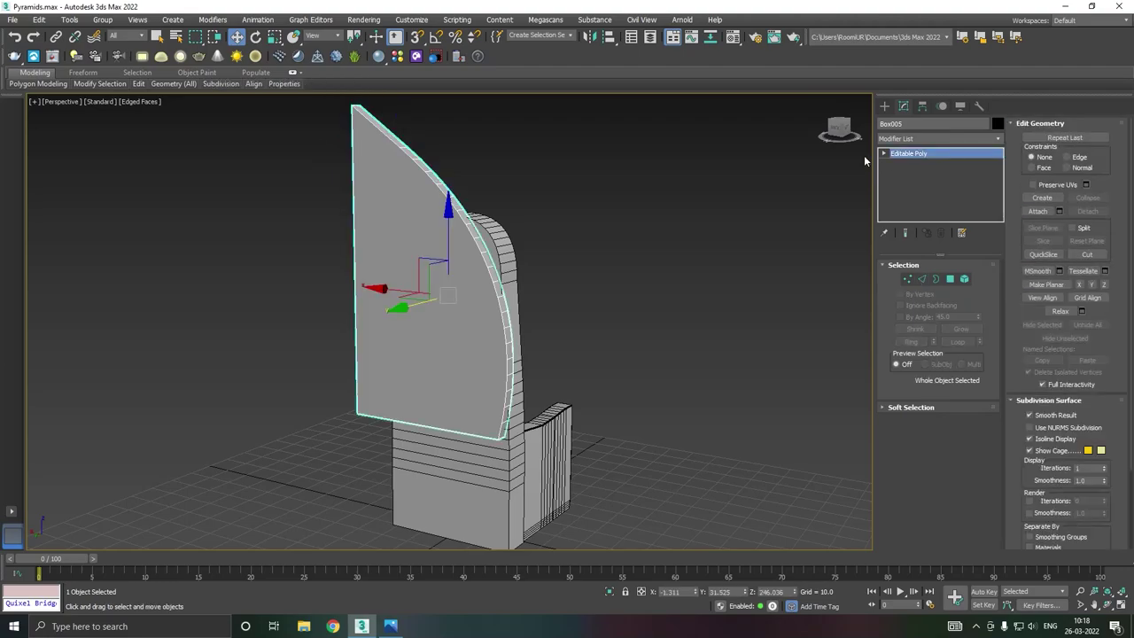
{"action": "mouse_move", "coordinate": [864, 155]}
{"action": "middle_mouse_down", "text": "alt"}
{"action": "mouse_move", "coordinate": [696, 182]}
{"action": "mouse_move", "coordinate": [546, 186]}
{"action": "middle_mouse_up", "text": "alt"}
{"action": "left_click_drag", "start_coordinate": [492, 294], "coordinate": [393, 276]}
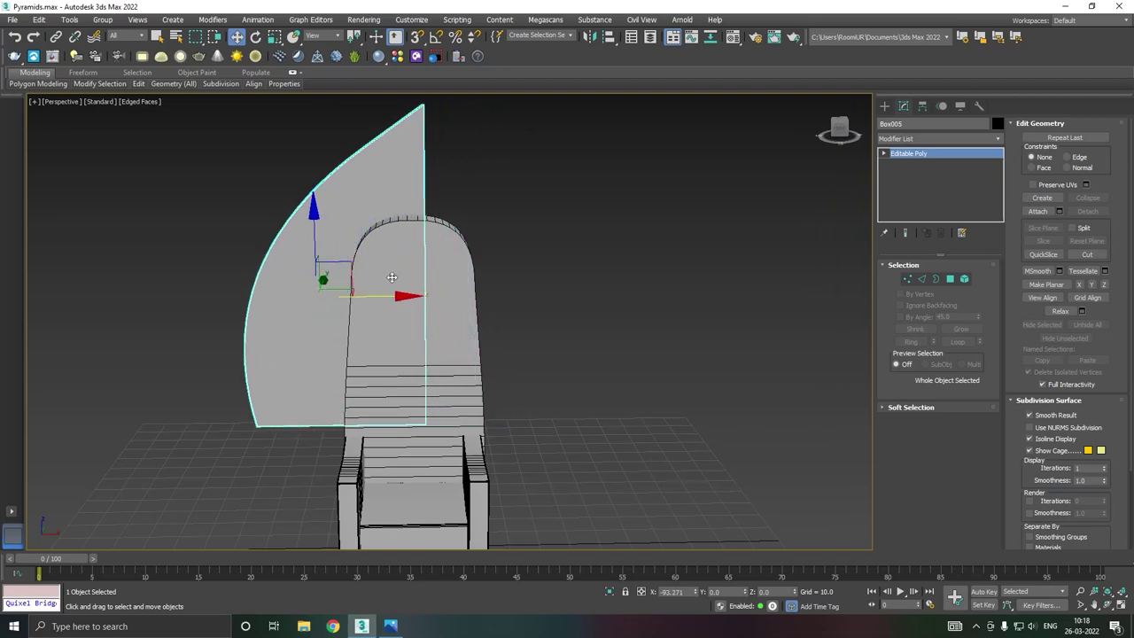
{"action": "mouse_move", "coordinate": [487, 295]}
{"action": "middle_mouse_down", "text": "alt"}
{"action": "mouse_move", "coordinate": [554, 246]}
{"action": "mouse_move", "coordinate": [526, 258]}
{"action": "middle_mouse_up", "text": "alt"}
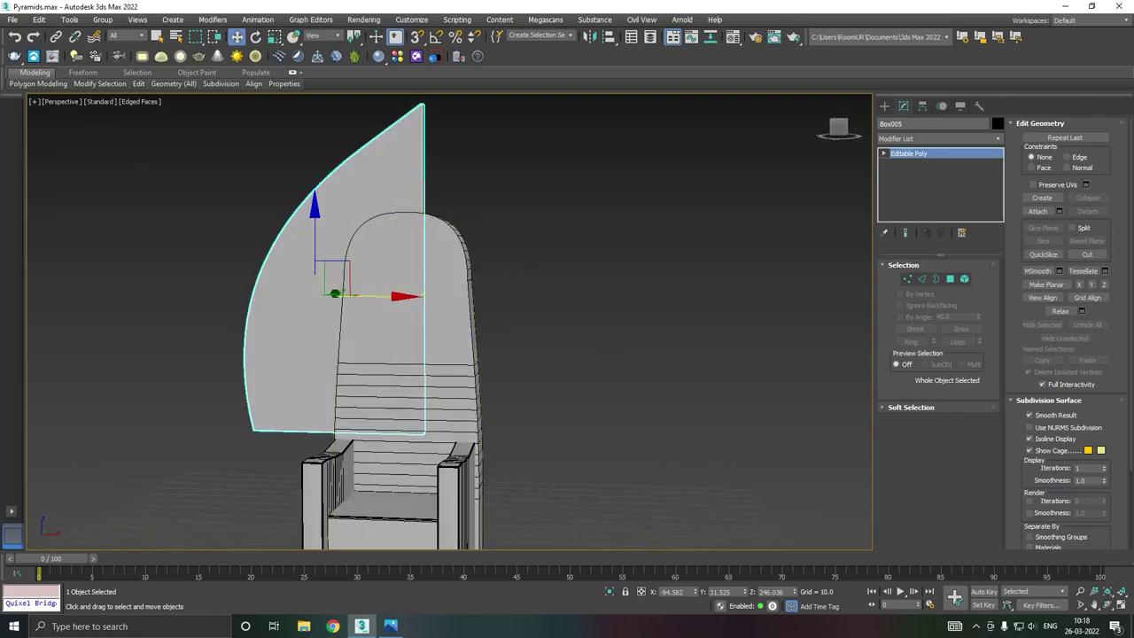
{"action": "left_click", "coordinate": [18, 39]}
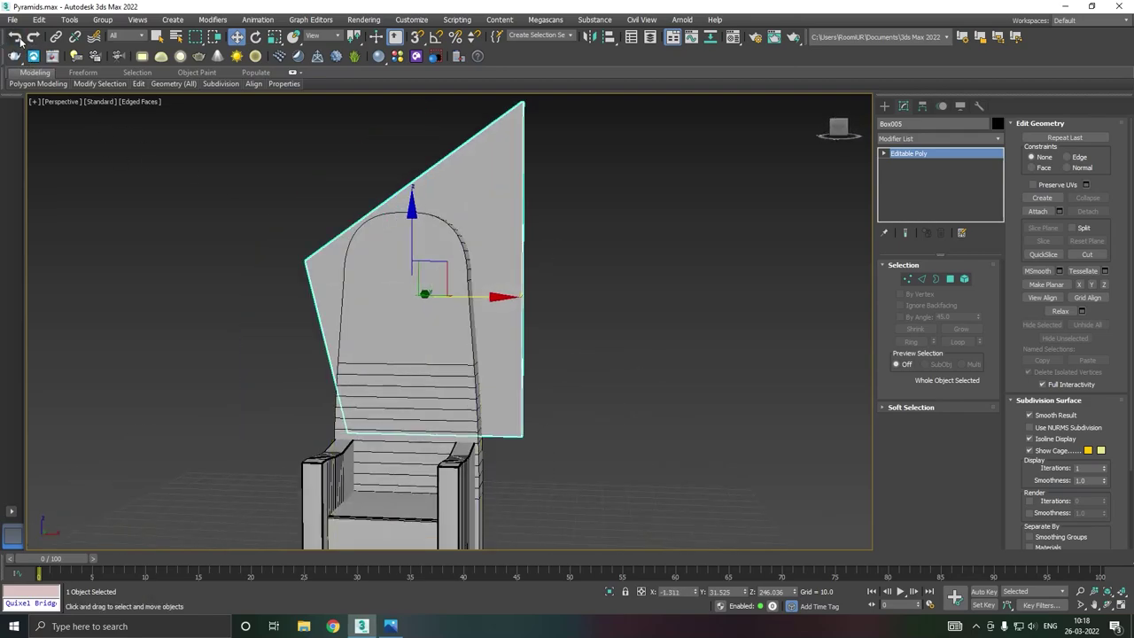
- Slide the panel left of the backrest and select its lower-left corner vertices
{"action": "left_click_drag", "start_coordinate": [481, 297], "coordinate": [377, 297]}
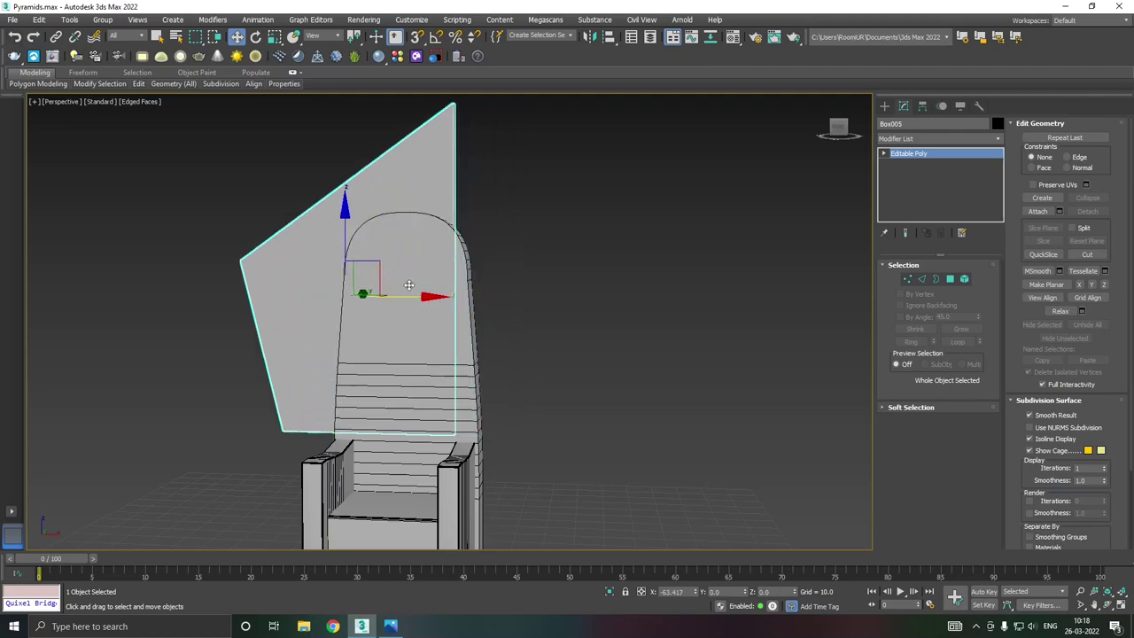
{"action": "middle_click_drag", "start_coordinate": [377, 297], "coordinate": [425, 276], "text": "alt"}
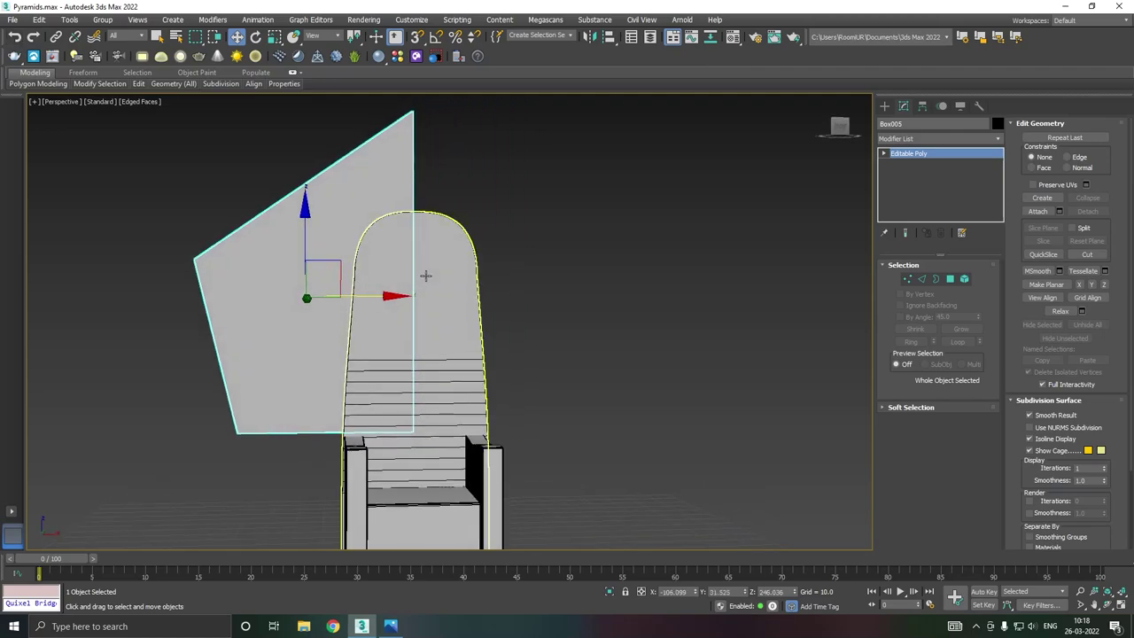
{"action": "left_click", "coordinate": [907, 278]}
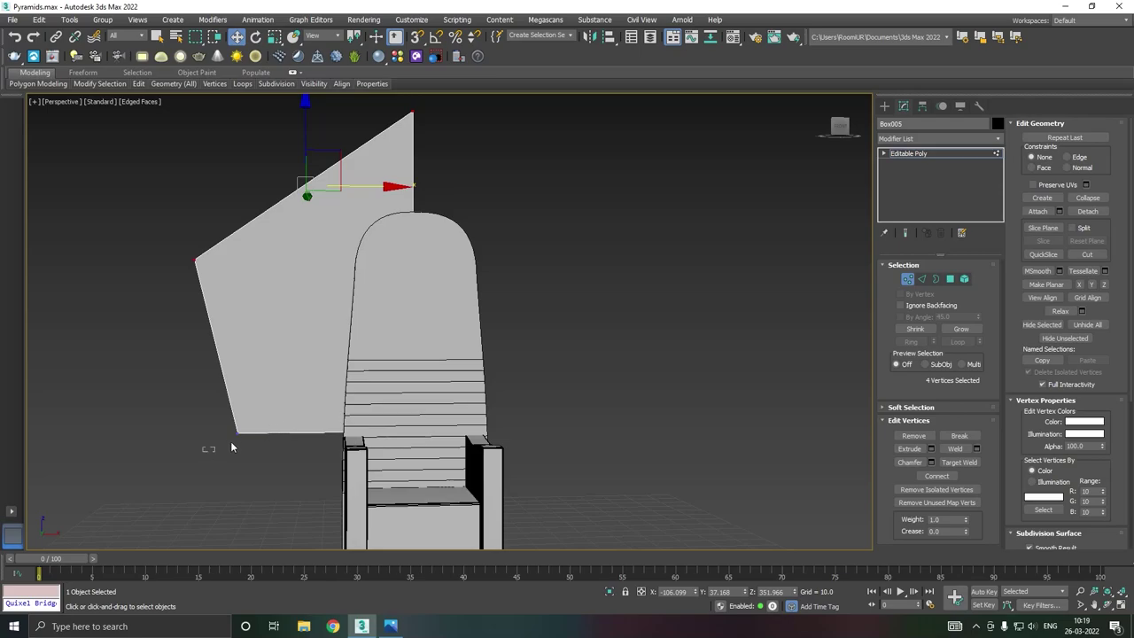
{"action": "mouse_move", "coordinate": [231, 447]}
{"action": "left_mouse_down"}
{"action": "mouse_move", "coordinate": [291, 431]}
{"action": "mouse_move", "coordinate": [421, 431]}
{"action": "left_mouse_up"}
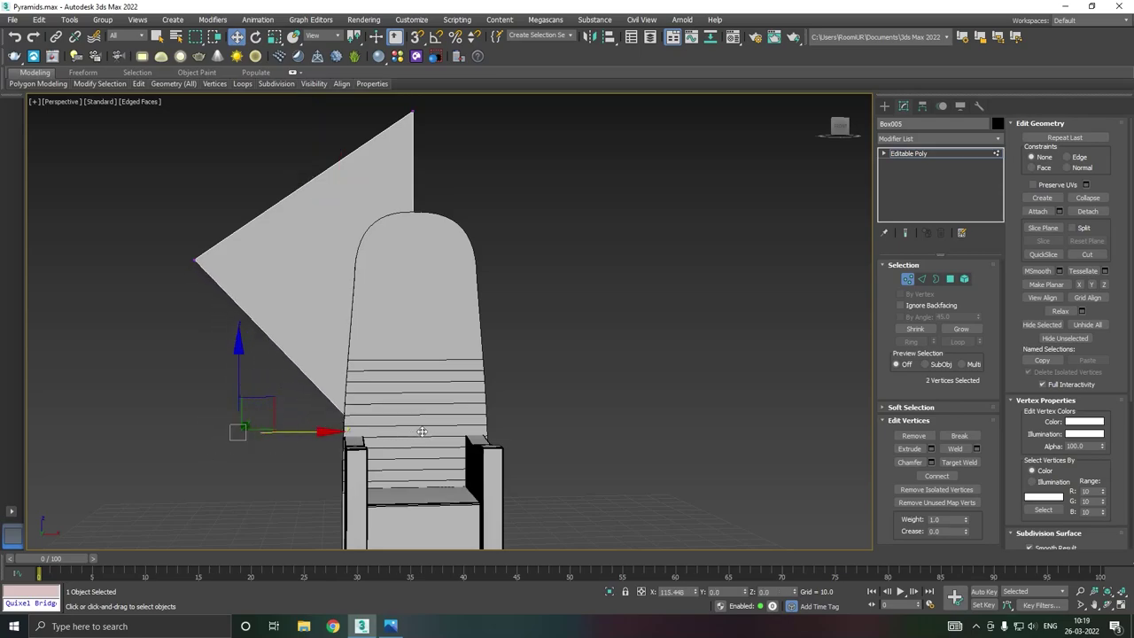
- Chamfer the panel's outer corner edge again at 206.354 with 10 segments
{"action": "left_click", "coordinate": [922, 279]}
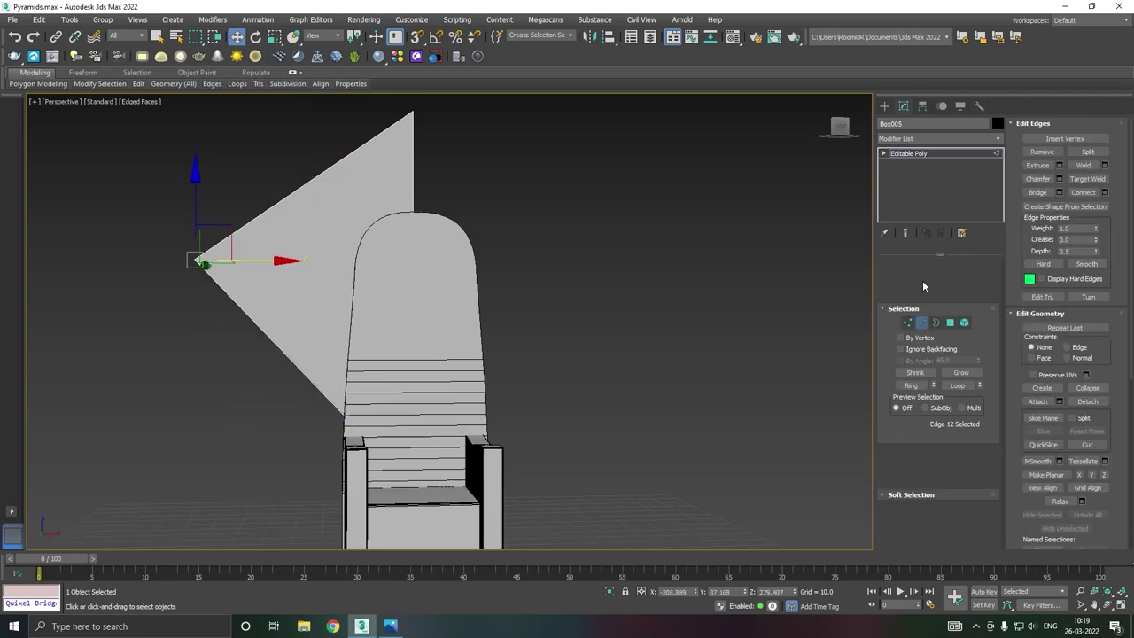
{"action": "left_click", "coordinate": [1060, 180]}
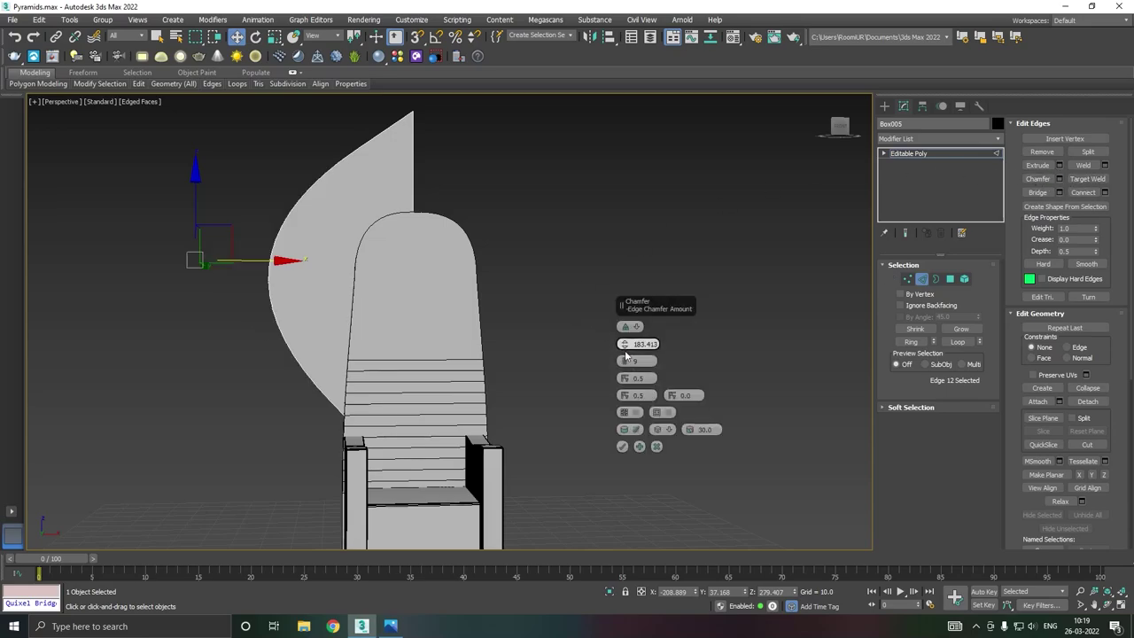
{"action": "mouse_move", "coordinate": [623, 344]}
{"action": "left_mouse_down"}
{"action": "mouse_move", "coordinate": [612, 240]}
{"action": "mouse_move", "coordinate": [432, 275]}
{"action": "left_mouse_up"}
{"action": "mouse_move", "coordinate": [432, 269]}
{"action": "middle_mouse_down", "text": "alt"}
{"action": "mouse_move", "coordinate": [615, 268]}
{"action": "mouse_move", "coordinate": [438, 289]}
{"action": "middle_mouse_up", "text": "alt"}
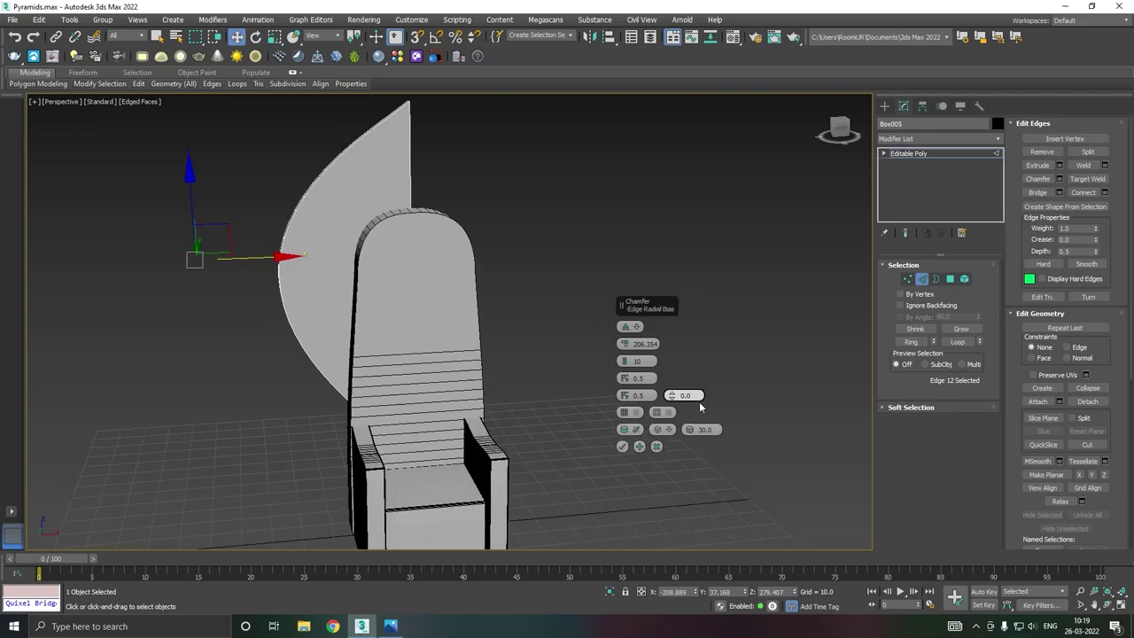
{"action": "left_click", "coordinate": [622, 446]}
- Add a Symmetry modifier to the panel, mirrored on the X axis with Flip enabled
{"action": "left_click", "coordinate": [942, 155]}
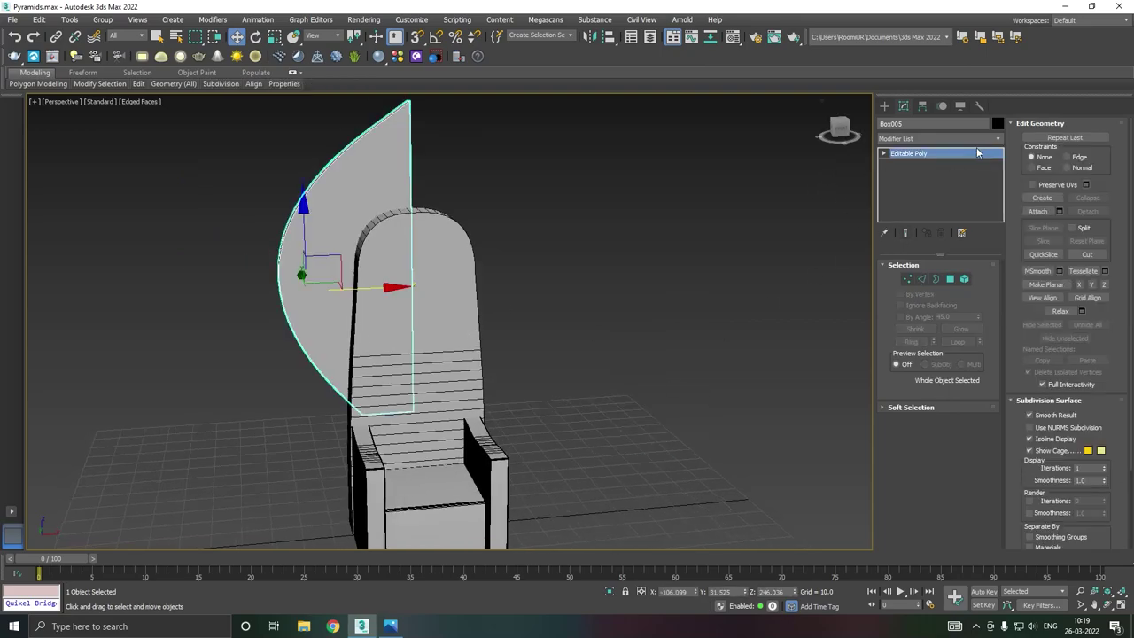
{"action": "left_click", "coordinate": [939, 138]}
{"action": "left_click_drag", "start_coordinate": [998, 254], "coordinate": [994, 551]}
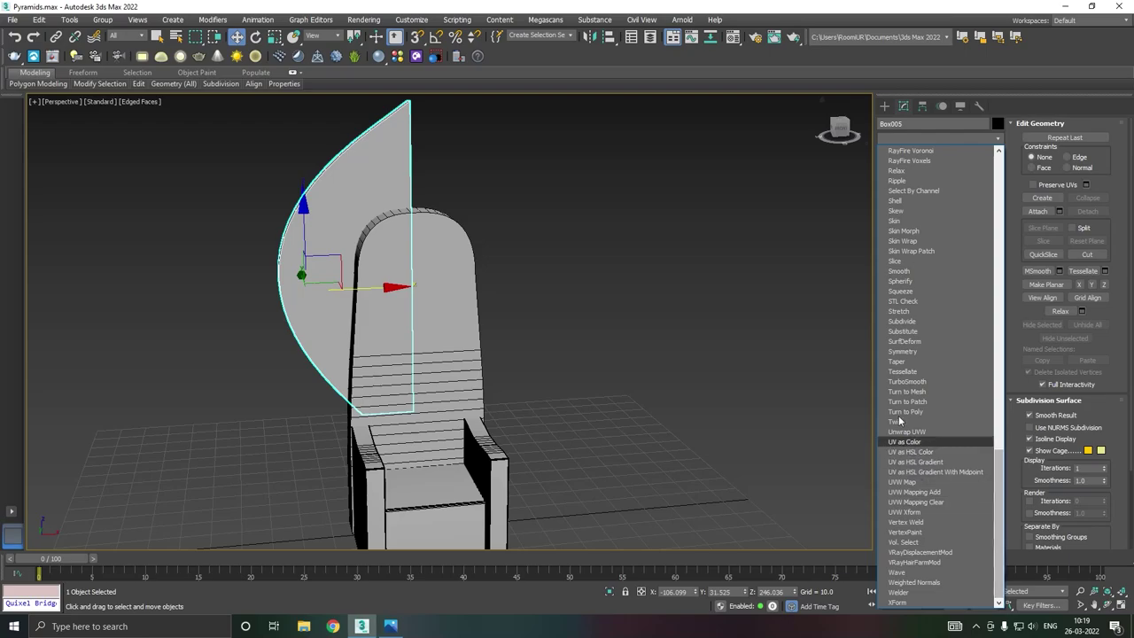
{"action": "left_click", "coordinate": [912, 352]}
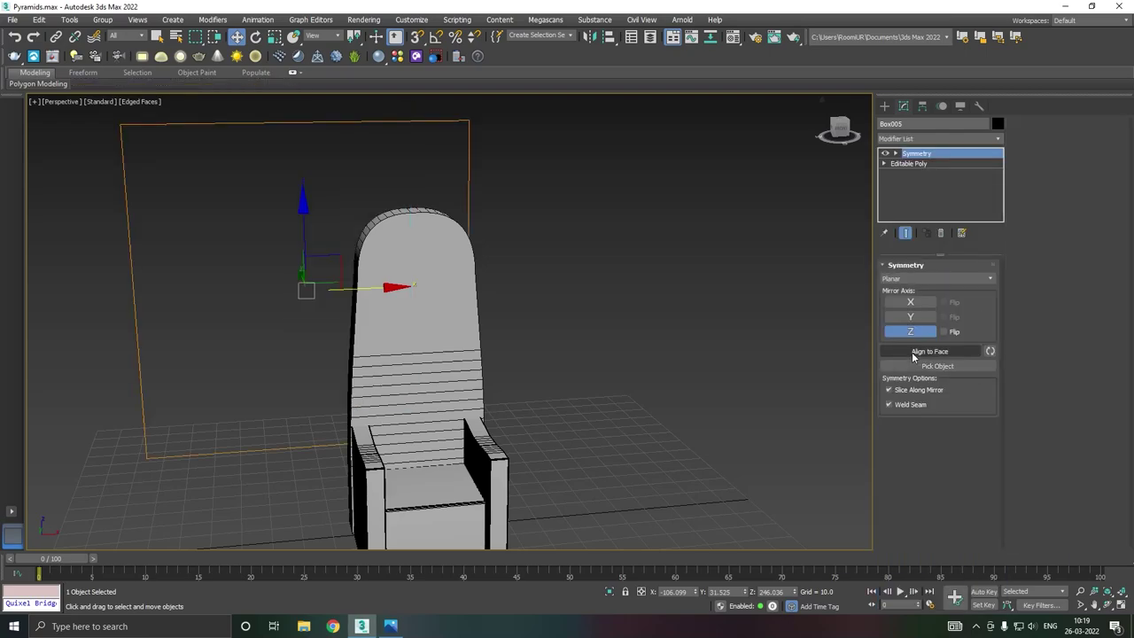
{"action": "left_click", "coordinate": [910, 317]}
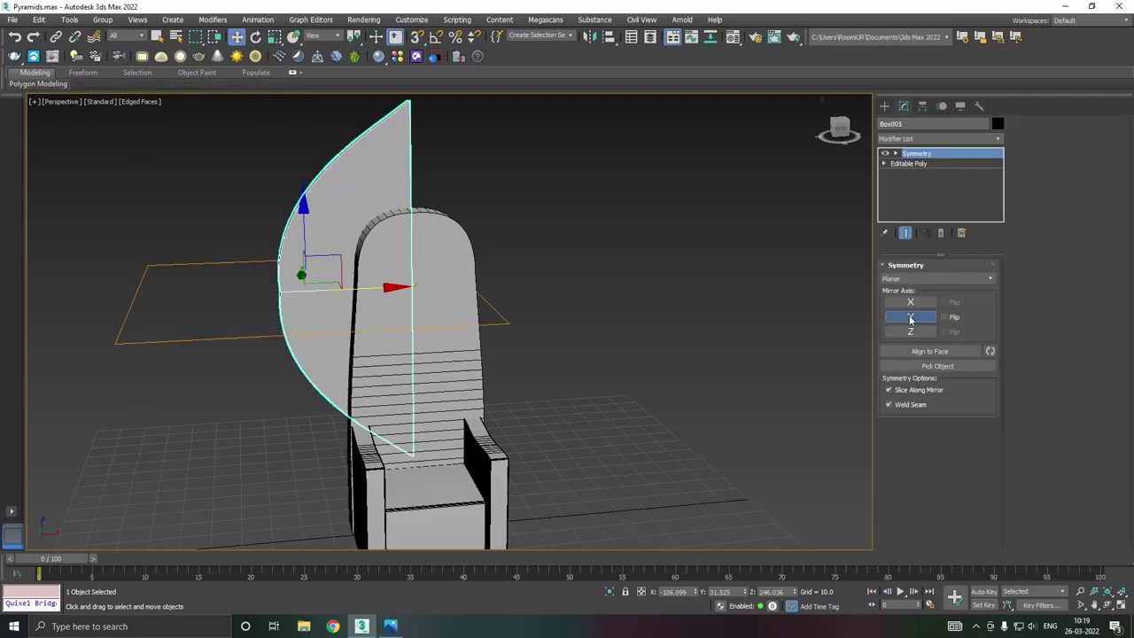
{"action": "left_click", "coordinate": [915, 307]}
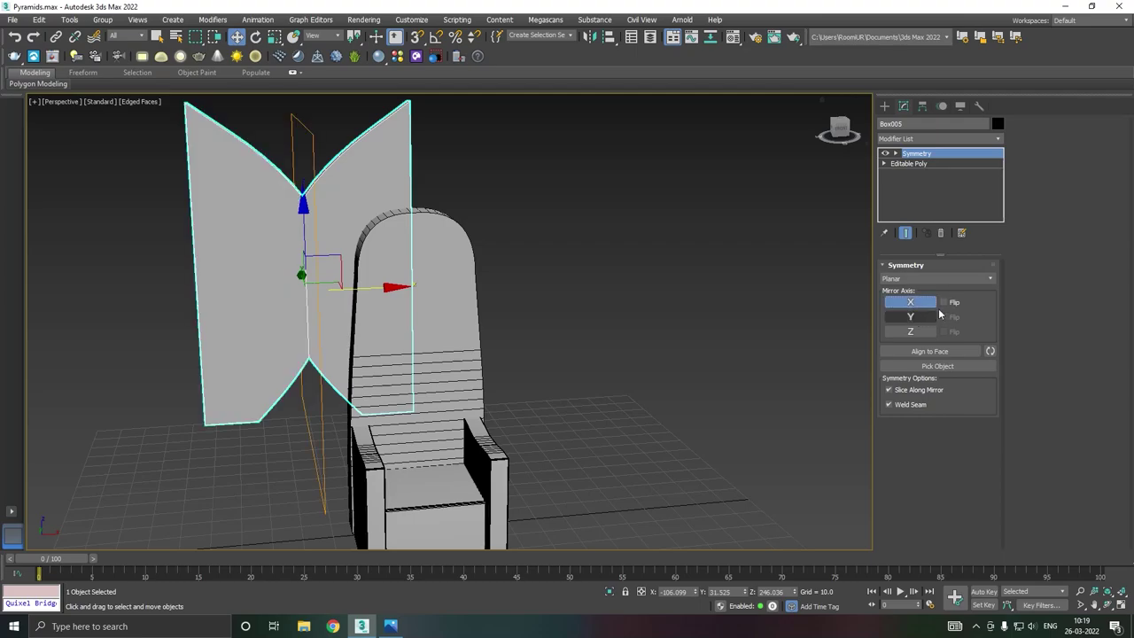
{"action": "left_click", "coordinate": [949, 305]}
- Slide the Symmetry mirror plane sideways to set the leaf's width
{"action": "left_click", "coordinate": [926, 164]}
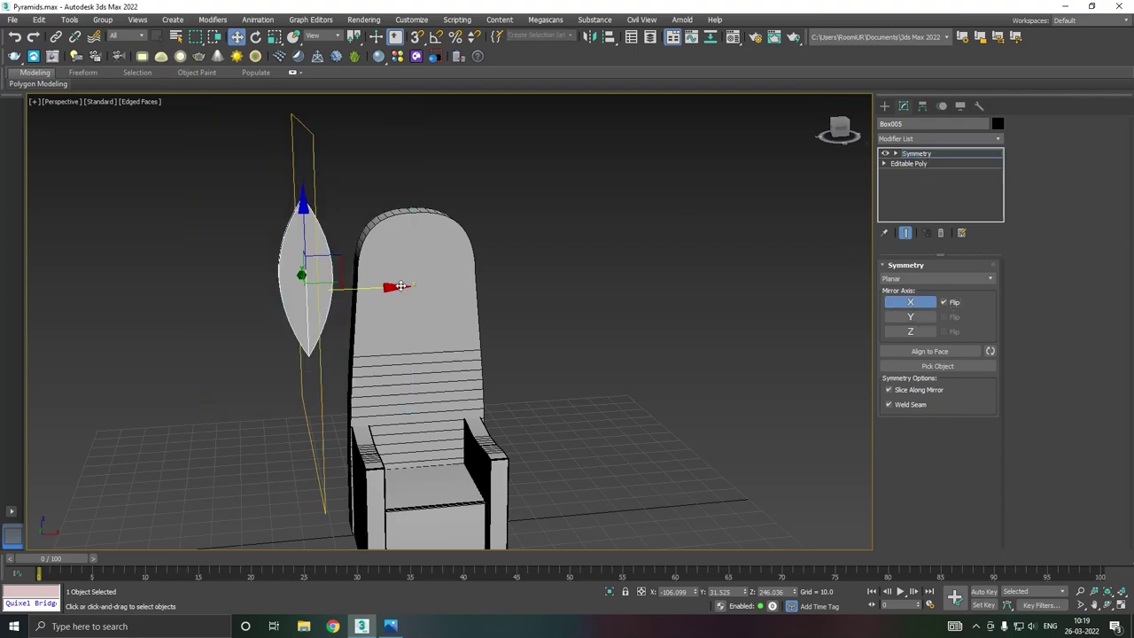
{"action": "left_click_drag", "start_coordinate": [373, 290], "coordinate": [462, 273]}
{"action": "middle_click_drag", "start_coordinate": [467, 298], "coordinate": [438, 296], "text": "alt"}
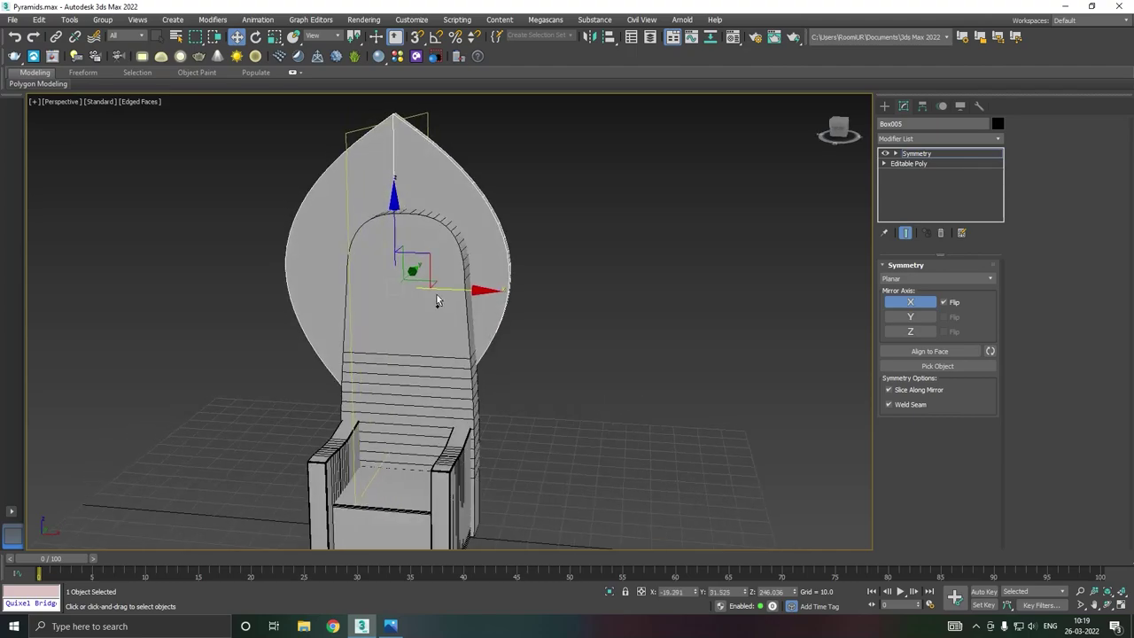
{"action": "left_click_drag", "start_coordinate": [455, 289], "coordinate": [445, 289]}
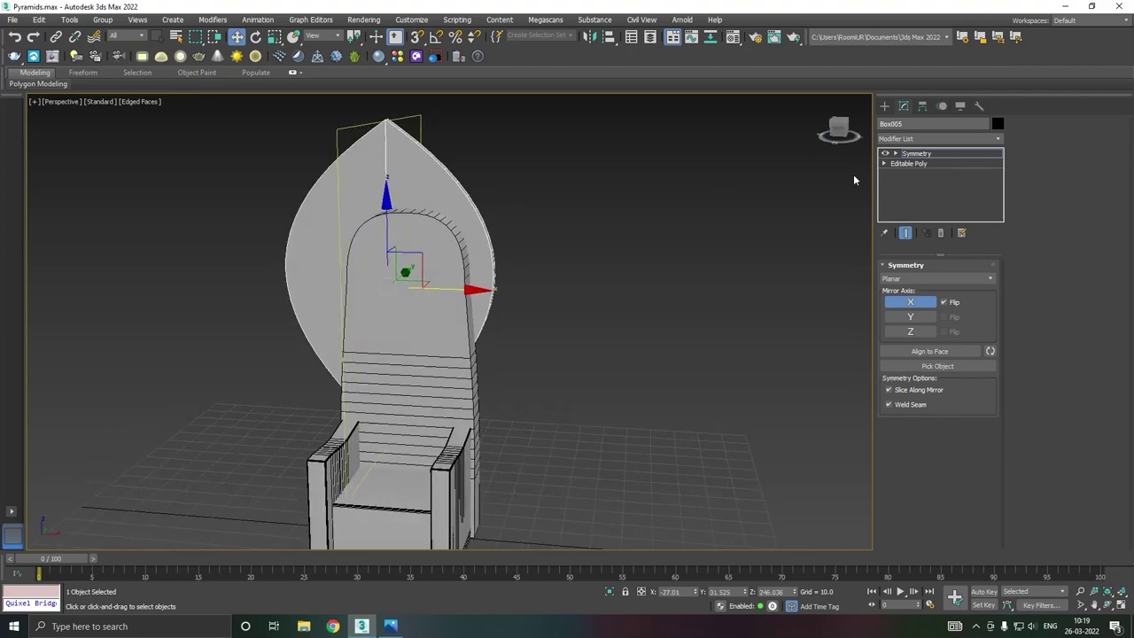
{"action": "left_click", "coordinate": [919, 155]}
- Orbit to a low, near-front view with the leaf centred behind the backrest
{"action": "middle_click_drag", "start_coordinate": [505, 274], "coordinate": [387, 270], "text": "alt"}
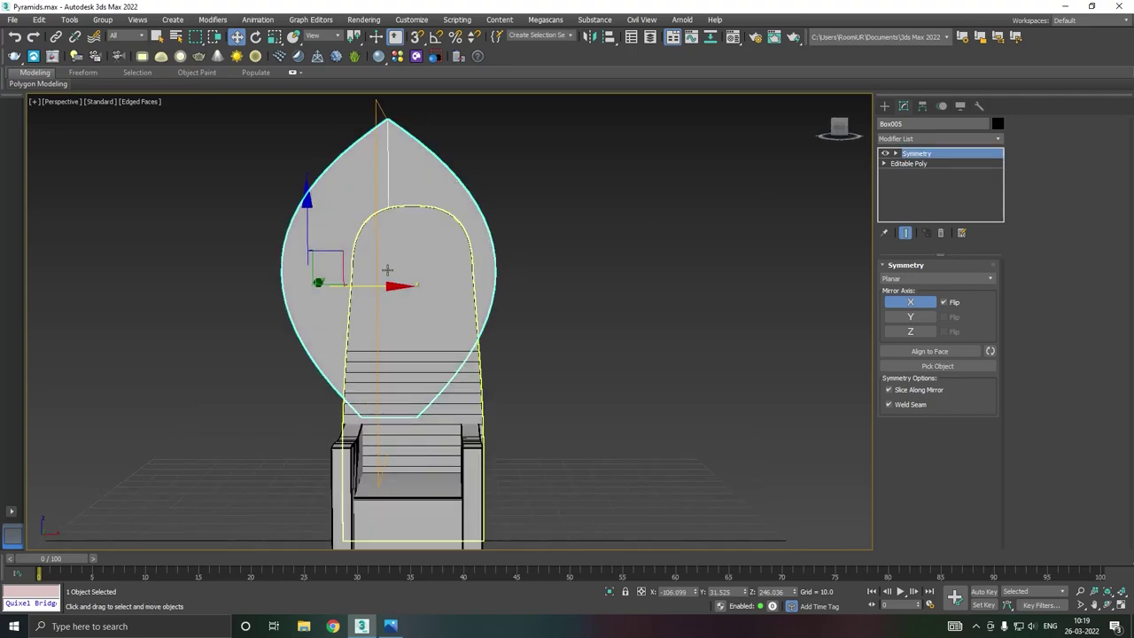
{"action": "left_click_drag", "start_coordinate": [385, 285], "coordinate": [404, 285]}
{"action": "mouse_move", "coordinate": [404, 284]}
{"action": "middle_mouse_down", "text": "alt"}
{"action": "mouse_move", "coordinate": [444, 285]}
{"action": "mouse_move", "coordinate": [434, 286]}
{"action": "middle_mouse_up", "text": "alt"}
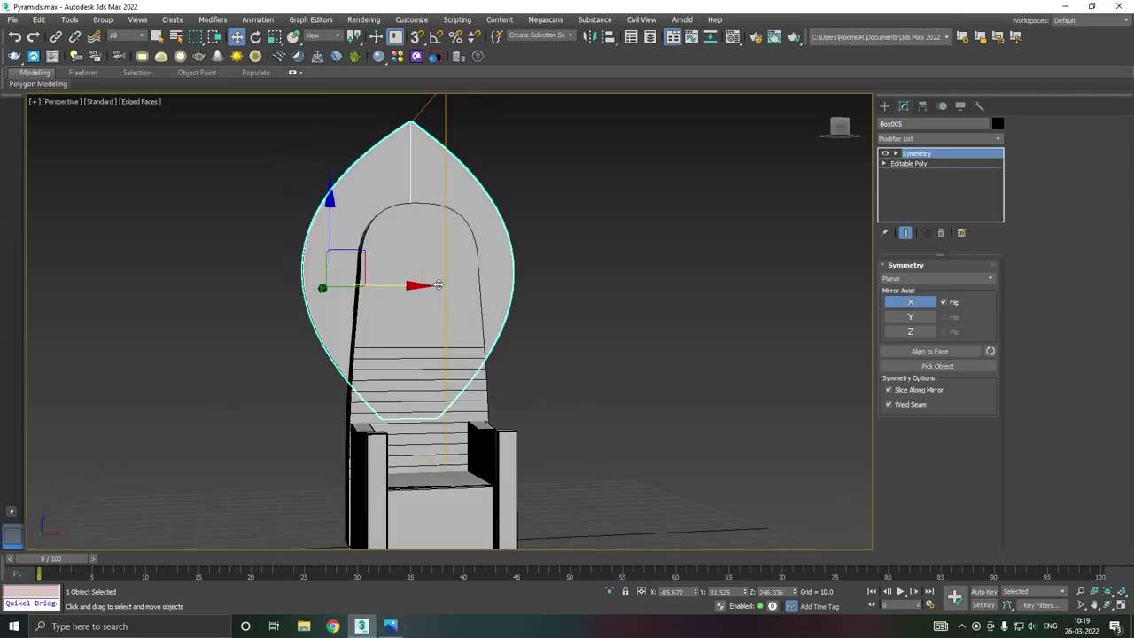
{"action": "middle_click_drag", "start_coordinate": [448, 373], "coordinate": [447, 373], "text": "alt"}
- In Front view, scale the leaf panel about 126% taller on Y and raise it slightly
{"action": "key", "text": "f"}
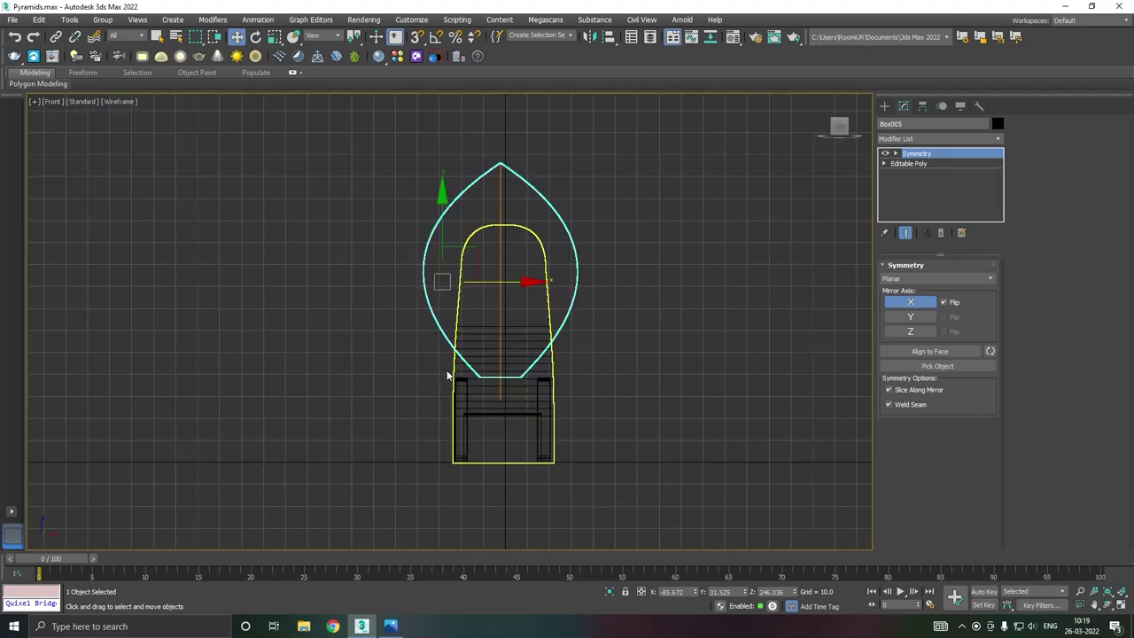
{"action": "left_click_drag", "start_coordinate": [510, 281], "coordinate": [516, 281]}
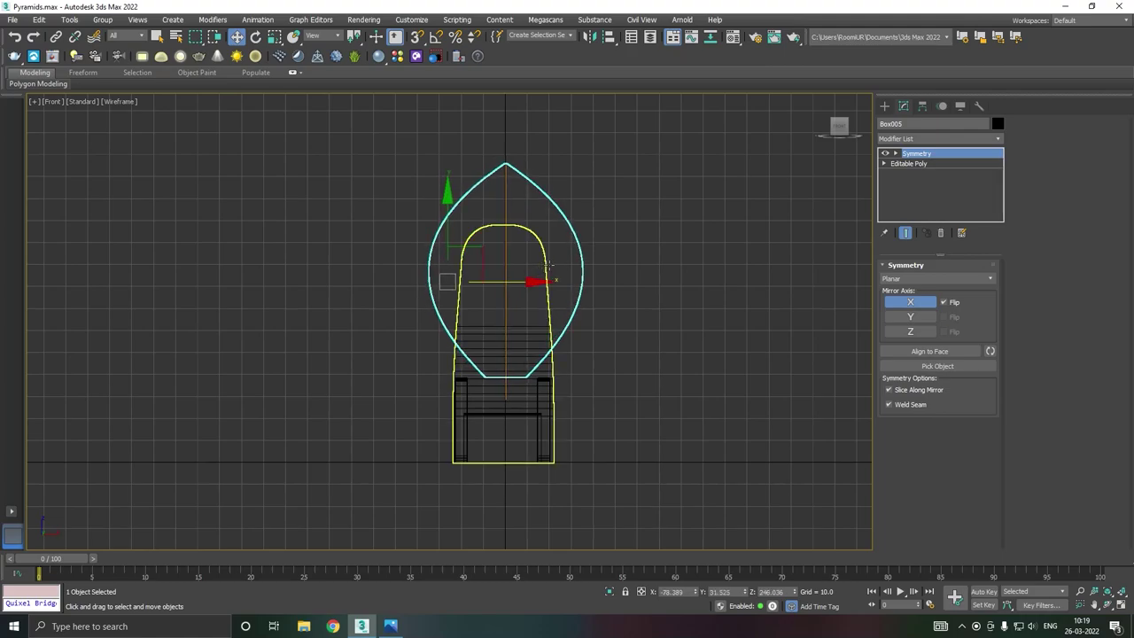
{"action": "middle_click_drag", "start_coordinate": [547, 266], "coordinate": [539, 350]}
{"action": "key", "text": "r"}
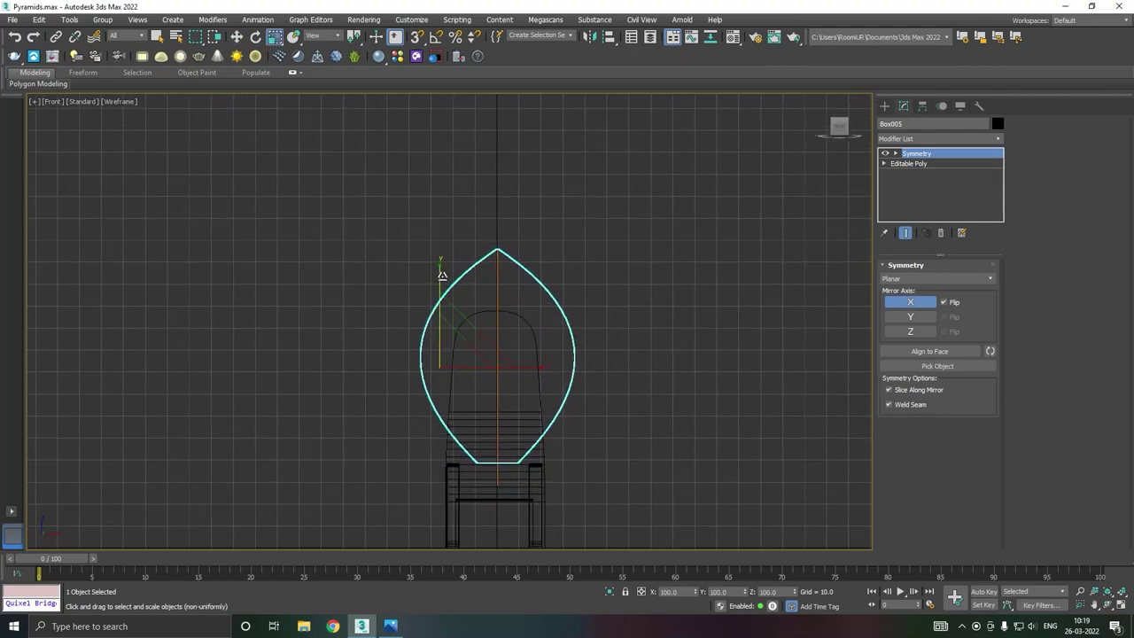
{"action": "left_click_drag", "start_coordinate": [441, 274], "coordinate": [442, 264]}
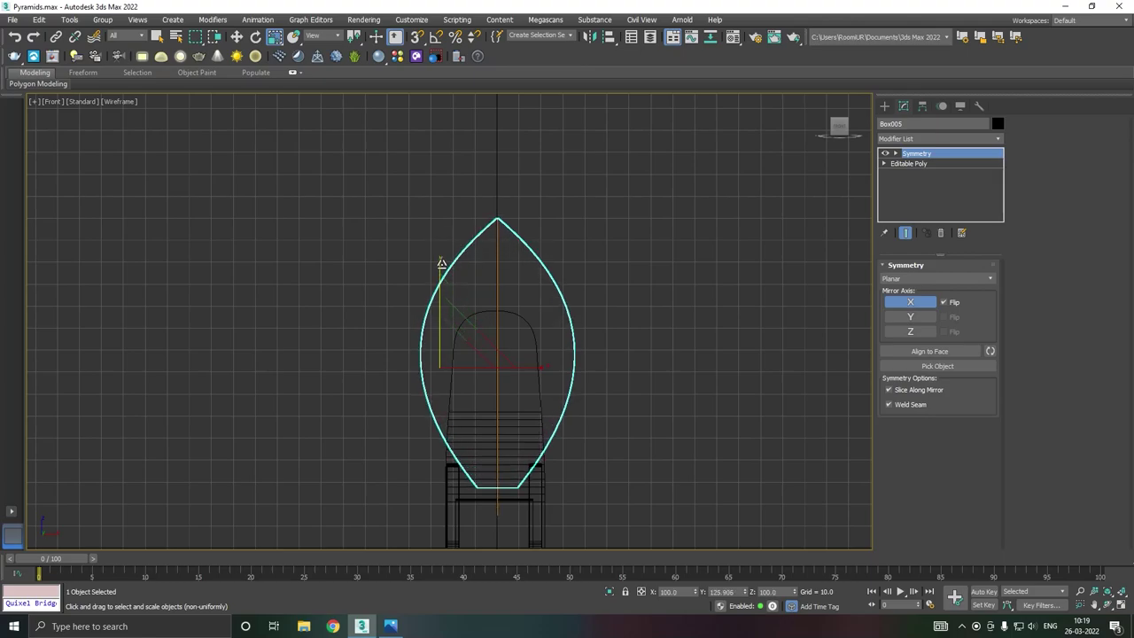
{"action": "key", "text": "w"}
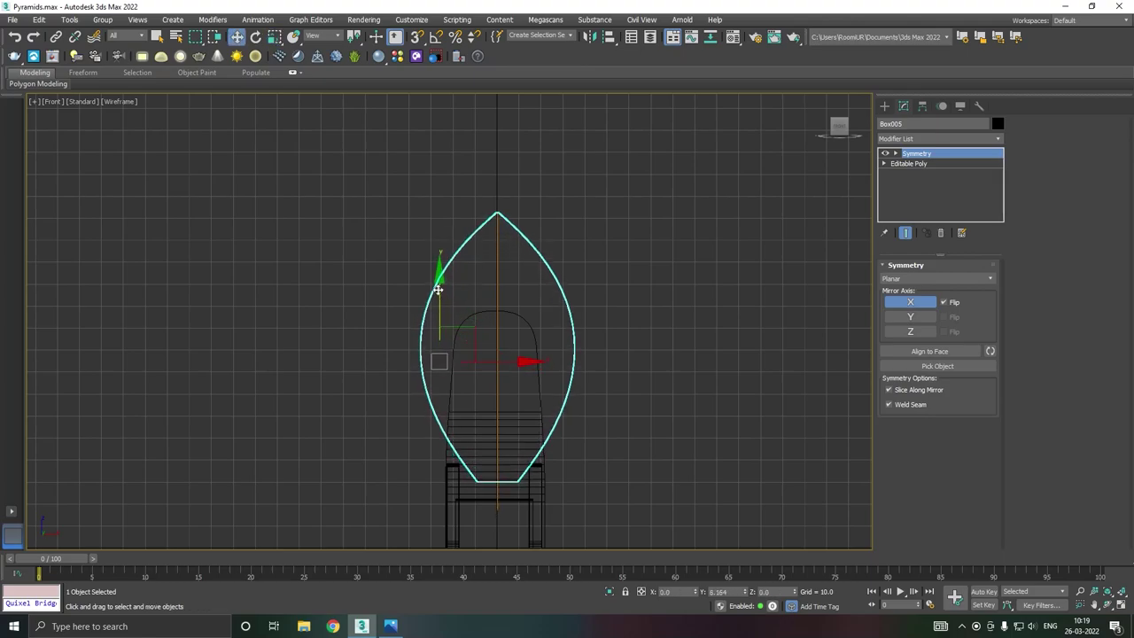
{"action": "left_click_drag", "start_coordinate": [436, 288], "coordinate": [434, 293]}
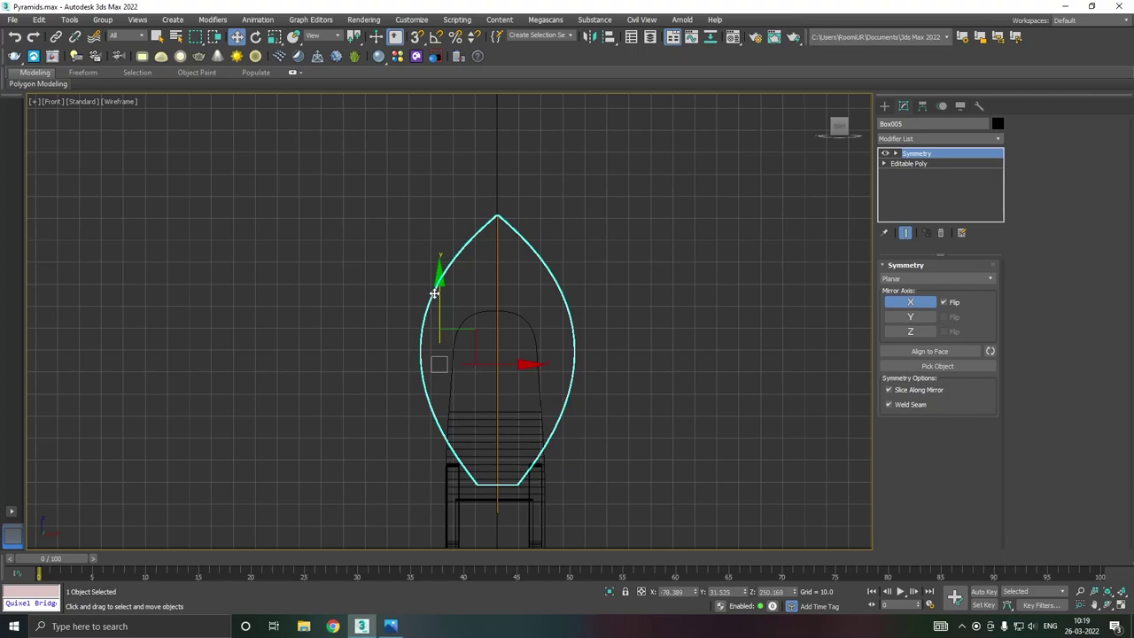
- Back in Perspective, orbit to a three-quarter view and select the leaf panel
{"action": "key", "text": "p"}
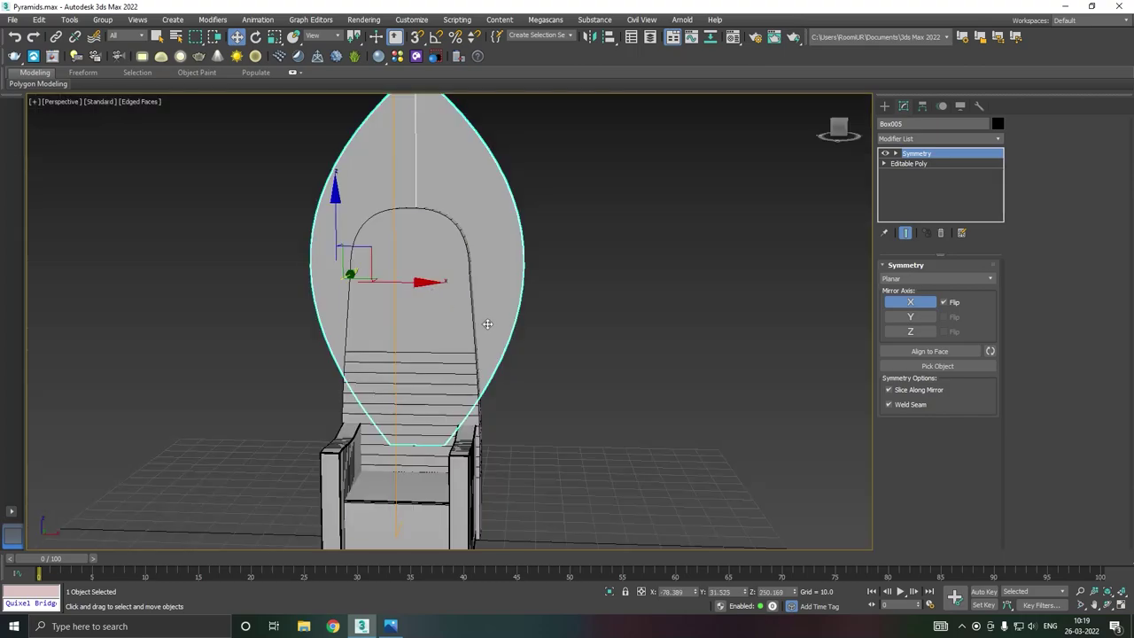
{"action": "mouse_move", "coordinate": [488, 324]}
{"action": "middle_mouse_down", "text": "alt"}
{"action": "mouse_move", "coordinate": [579, 360]}
{"action": "mouse_move", "coordinate": [542, 351]}
{"action": "middle_mouse_up", "text": "alt"}
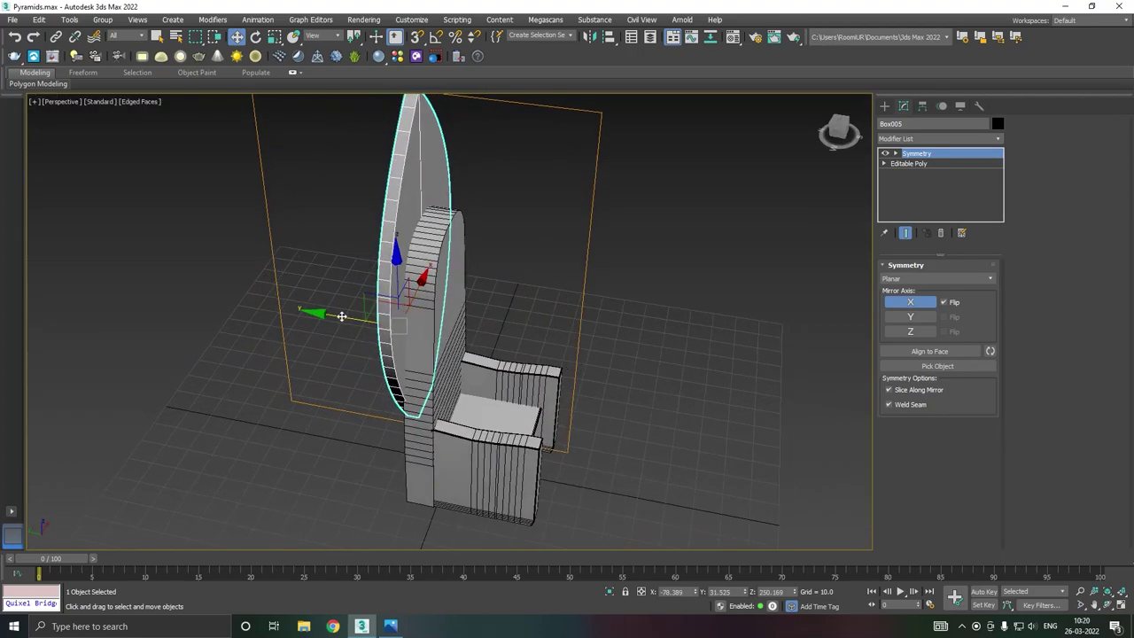
{"action": "left_click_drag", "start_coordinate": [342, 316], "coordinate": [342, 316]}
{"action": "mouse_move", "coordinate": [344, 315]}
{"action": "middle_mouse_down", "text": "alt"}
{"action": "mouse_move", "coordinate": [426, 309]}
{"action": "mouse_move", "coordinate": [387, 304]}
{"action": "middle_mouse_up", "text": "alt"}
{"action": "left_click", "coordinate": [614, 363]}
{"action": "scroll", "coordinate": [472, 364], "scroll_direction": "down", "scroll_amount": 3}
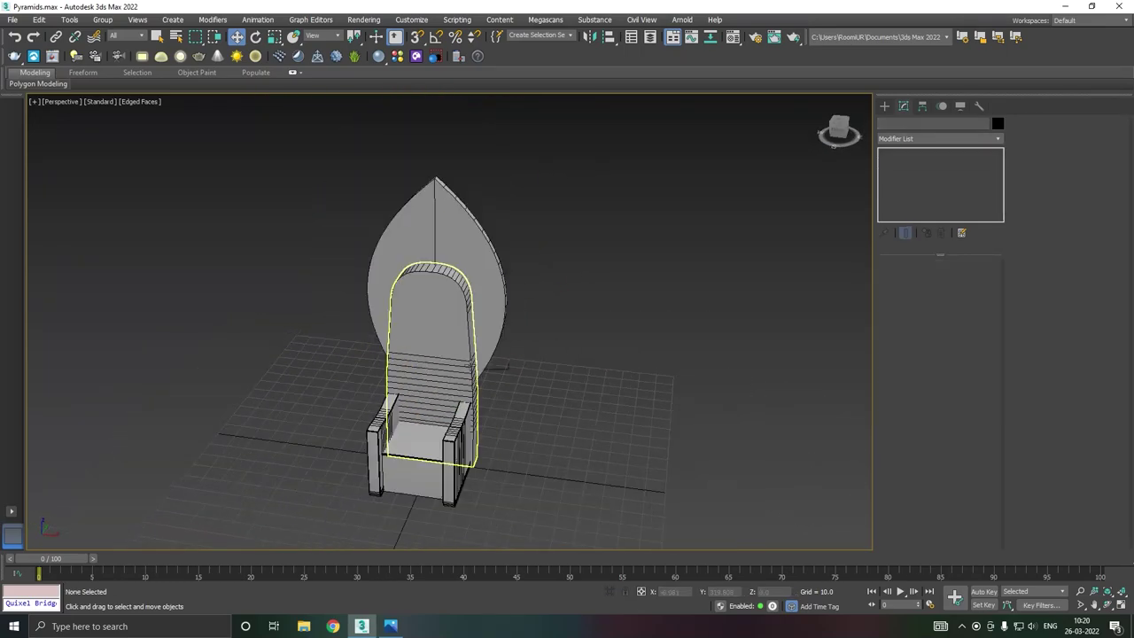
{"action": "mouse_move", "coordinate": [472, 363]}
{"action": "middle_mouse_down", "text": "alt"}
{"action": "mouse_move", "coordinate": [641, 351]}
{"action": "mouse_move", "coordinate": [571, 299]}
{"action": "middle_mouse_up", "text": "alt"}
{"action": "left_click", "coordinate": [553, 264]}
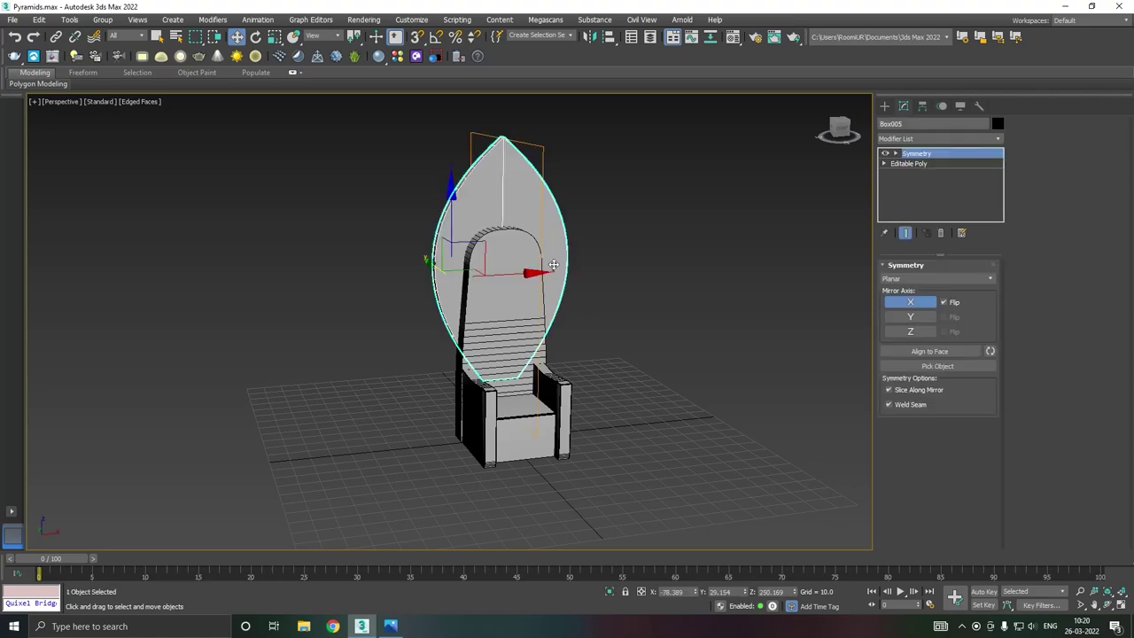
- Add a second Symmetry modifier mirrored on X with Flip, and shift its mirror plane right
{"action": "left_click", "coordinate": [1000, 140]}
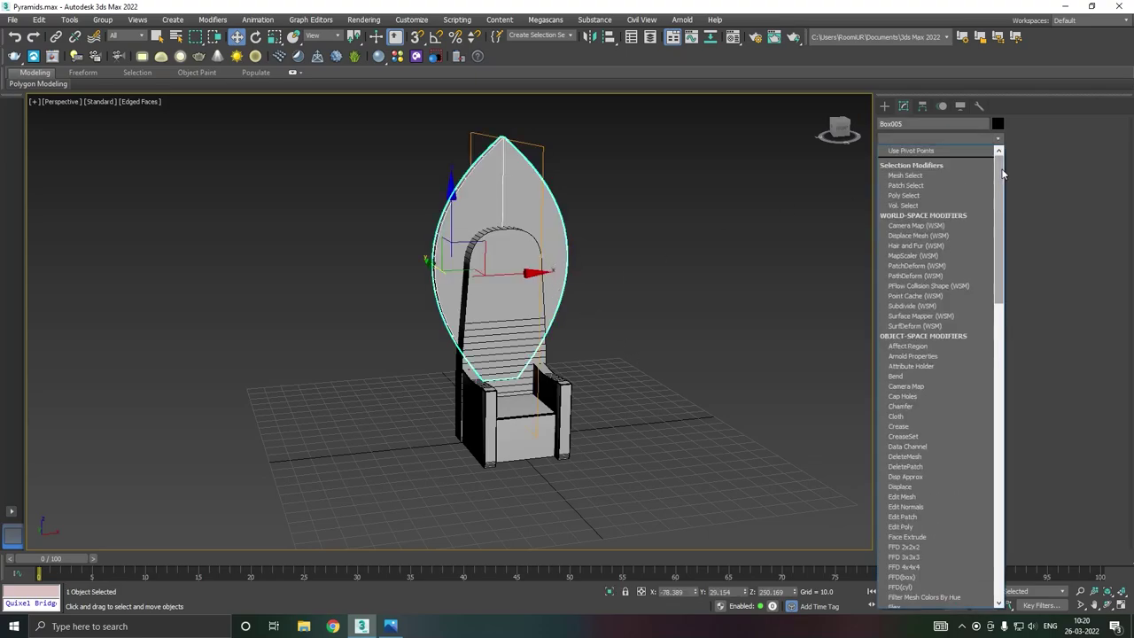
{"action": "scroll", "coordinate": [974, 508], "scroll_direction": "down", "scroll_amount": 10}
{"action": "left_click", "coordinate": [912, 352]}
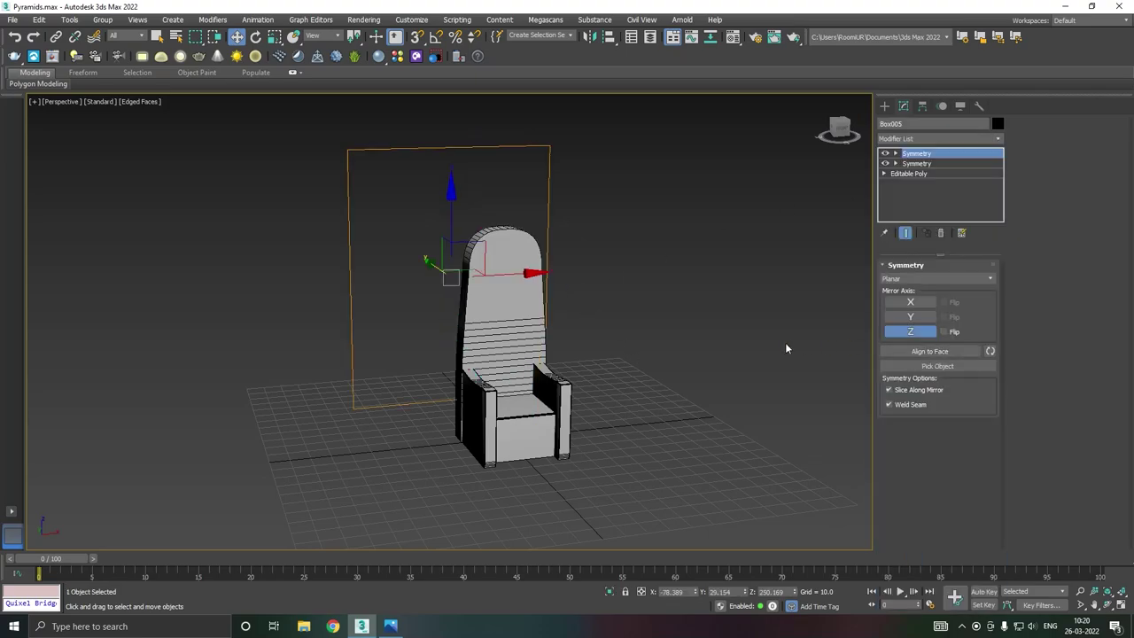
{"action": "left_click", "coordinate": [913, 332]}
{"action": "left_click", "coordinate": [913, 304]}
{"action": "left_click", "coordinate": [912, 303]}
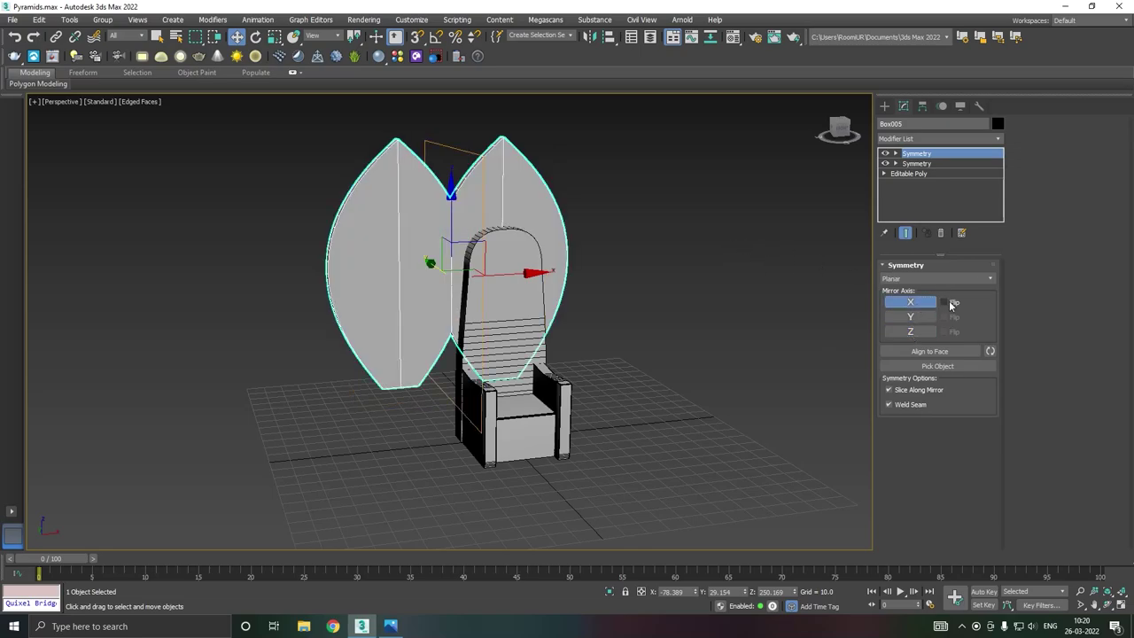
{"action": "left_click", "coordinate": [950, 304]}
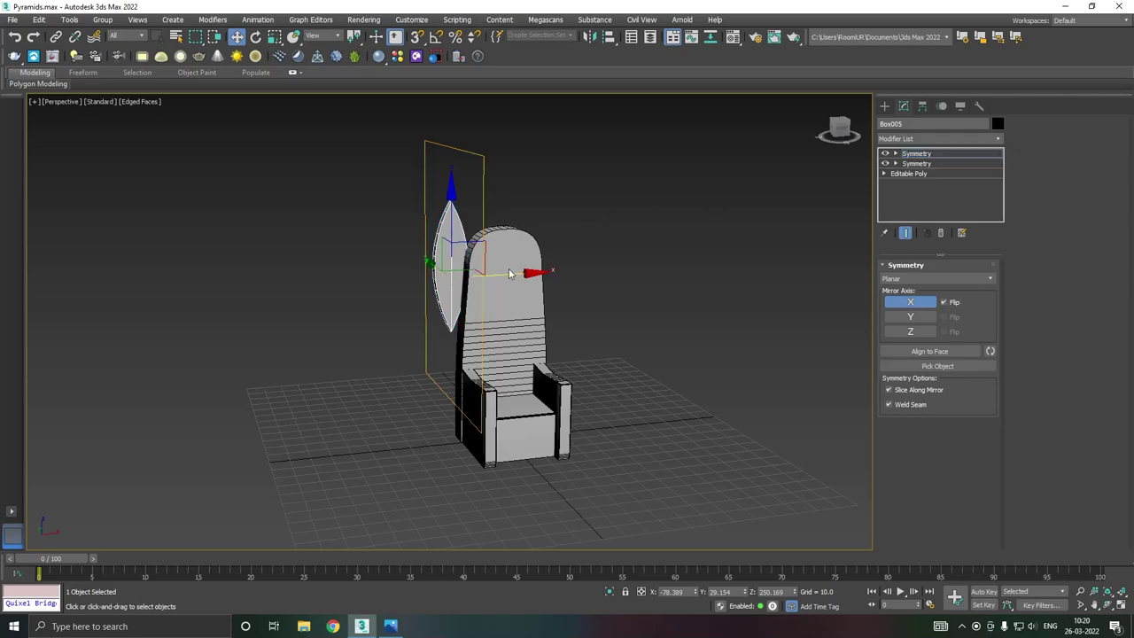
{"action": "mouse_move", "coordinate": [501, 272]}
{"action": "left_mouse_down"}
{"action": "mouse_move", "coordinate": [594, 255]}
{"action": "mouse_move", "coordinate": [549, 268]}
{"action": "left_mouse_up"}
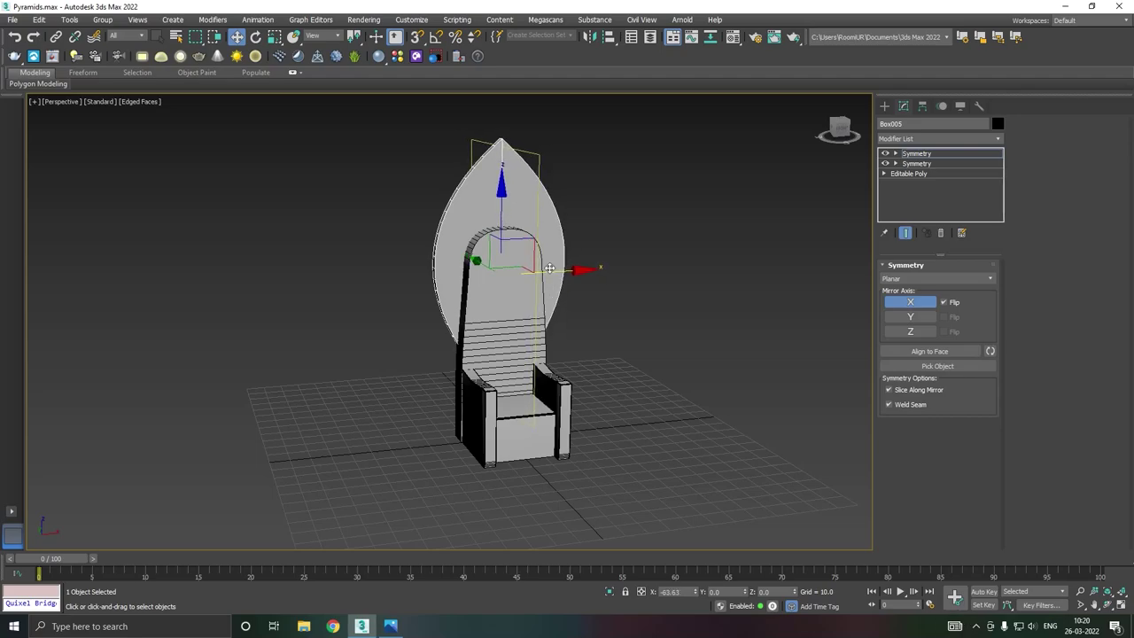
- Set angle snap to 5°, then tilt the mirror plane and shift it right
{"action": "key", "text": "e"}
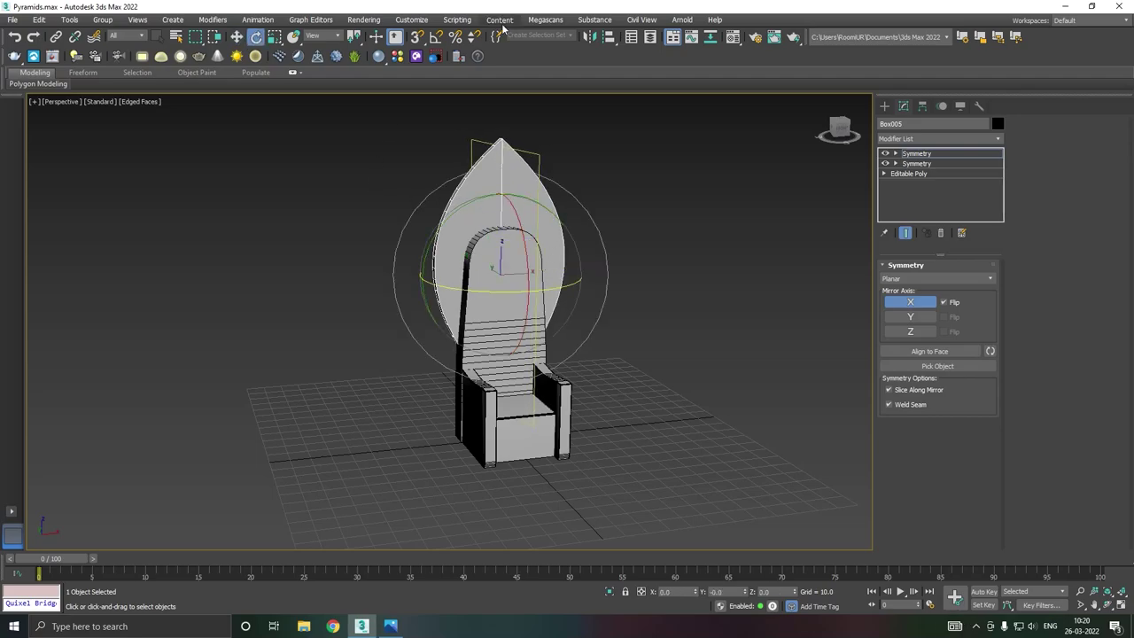
{"action": "right_click", "coordinate": [437, 39]}
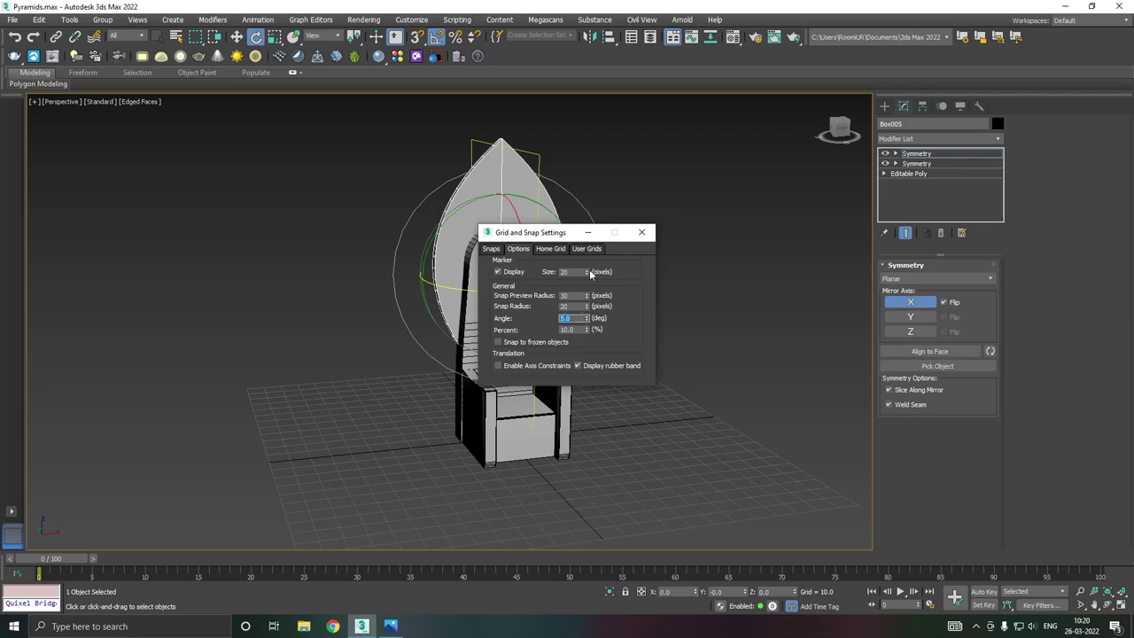
{"action": "left_click", "coordinate": [641, 232]}
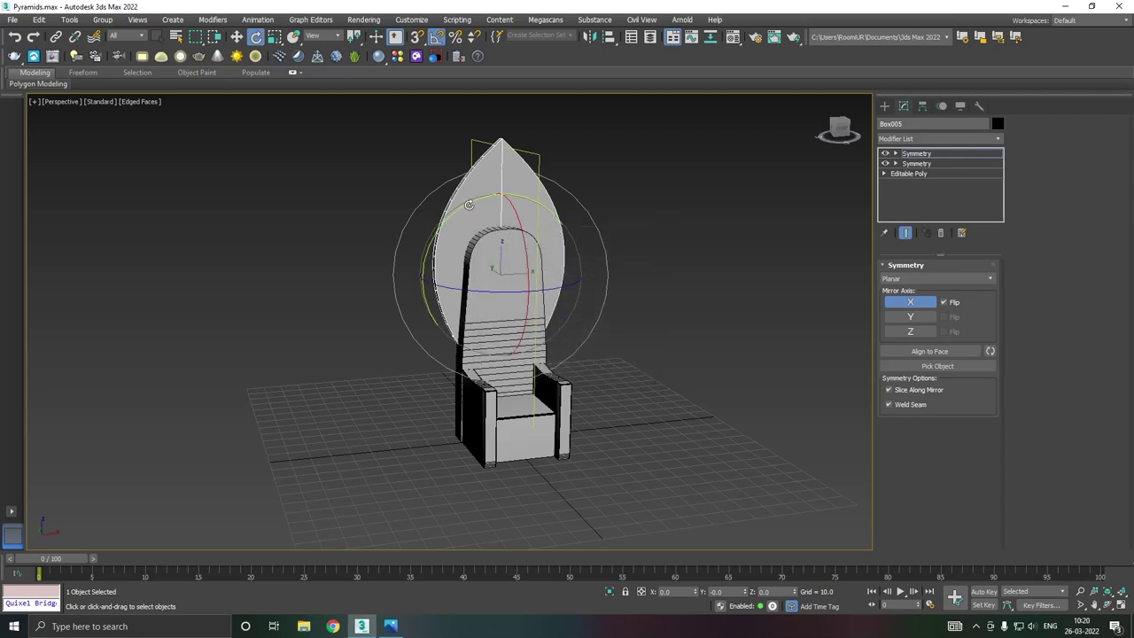
{"action": "left_click_drag", "start_coordinate": [471, 204], "coordinate": [463, 205]}
{"action": "key", "text": "w"}
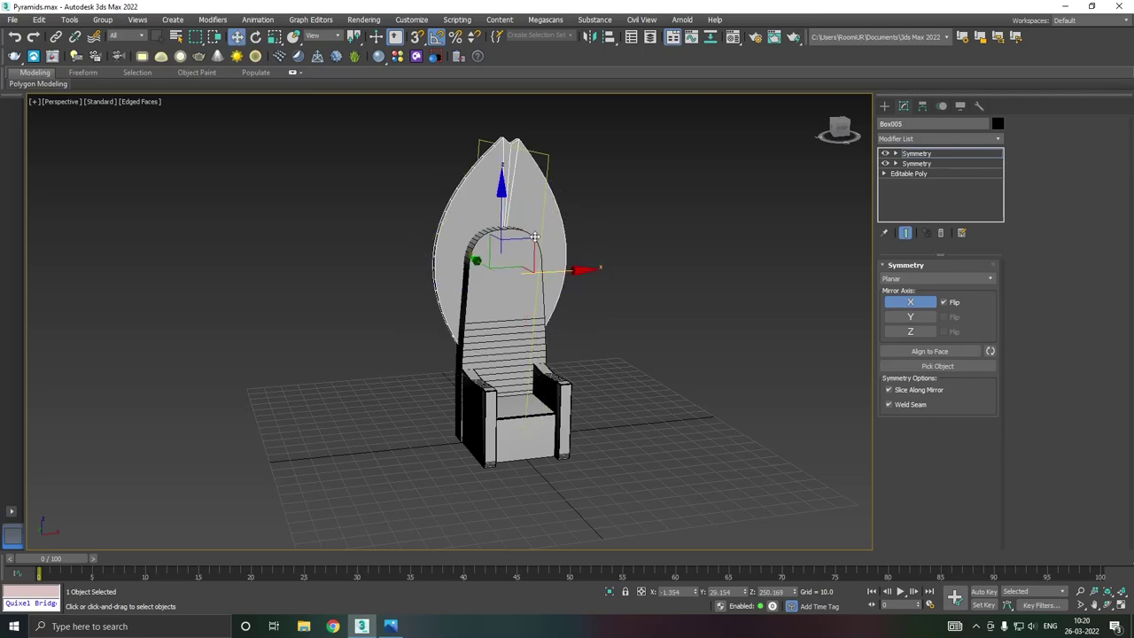
{"action": "left_click_drag", "start_coordinate": [550, 269], "coordinate": [570, 267]}
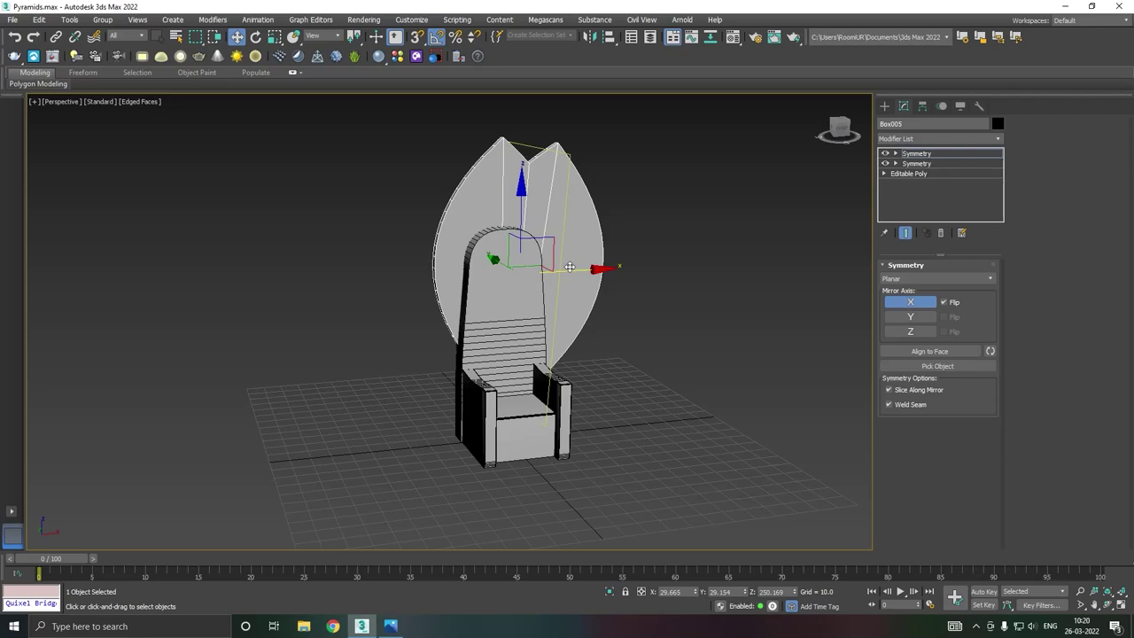
- Tilt the mirror plane two more 5° steps, pushing it further right each time to fan the petal
{"action": "key", "text": "e"}
{"action": "left_click_drag", "start_coordinate": [479, 205], "coordinate": [486, 207]}
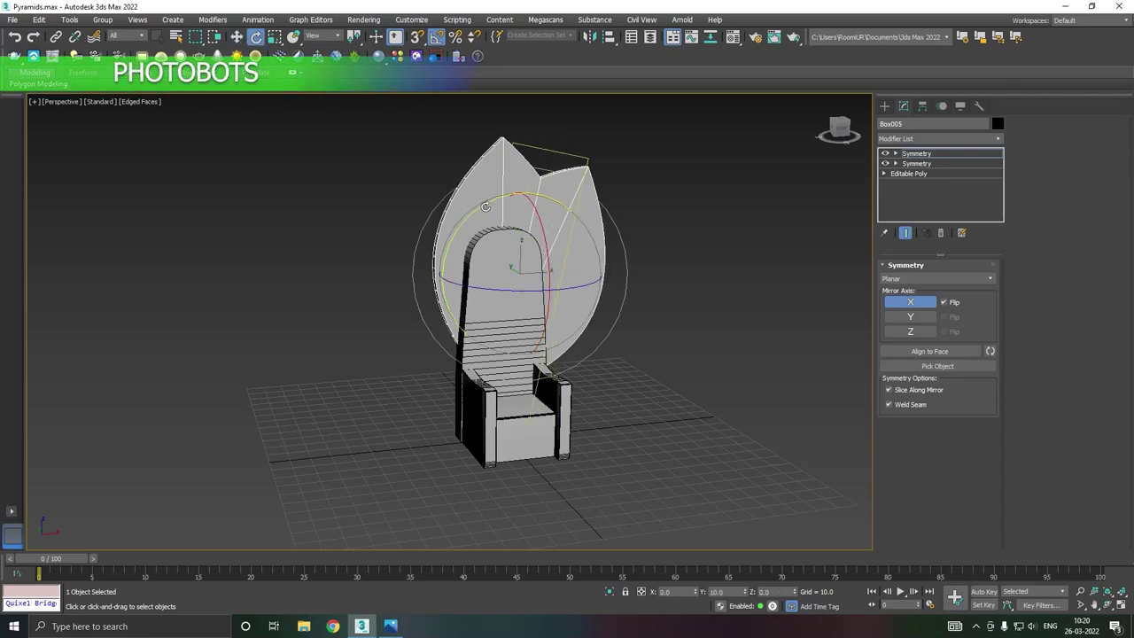
{"action": "key", "text": "w"}
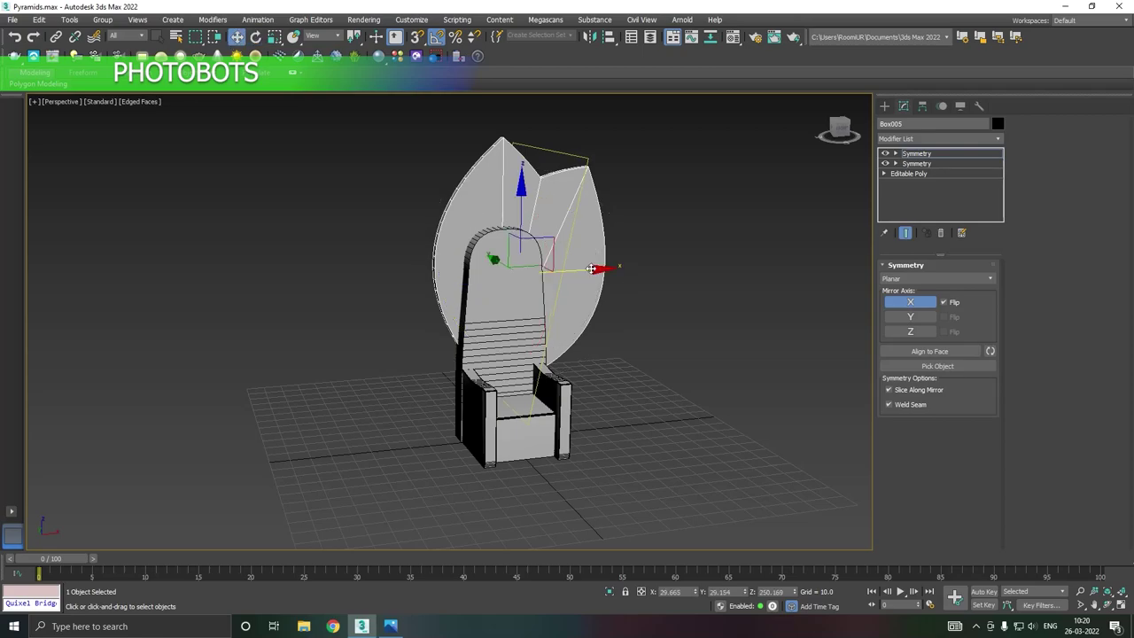
{"action": "mouse_move", "coordinate": [567, 268]}
{"action": "left_mouse_down"}
{"action": "mouse_move", "coordinate": [600, 265]}
{"action": "mouse_move", "coordinate": [559, 253]}
{"action": "left_mouse_up"}
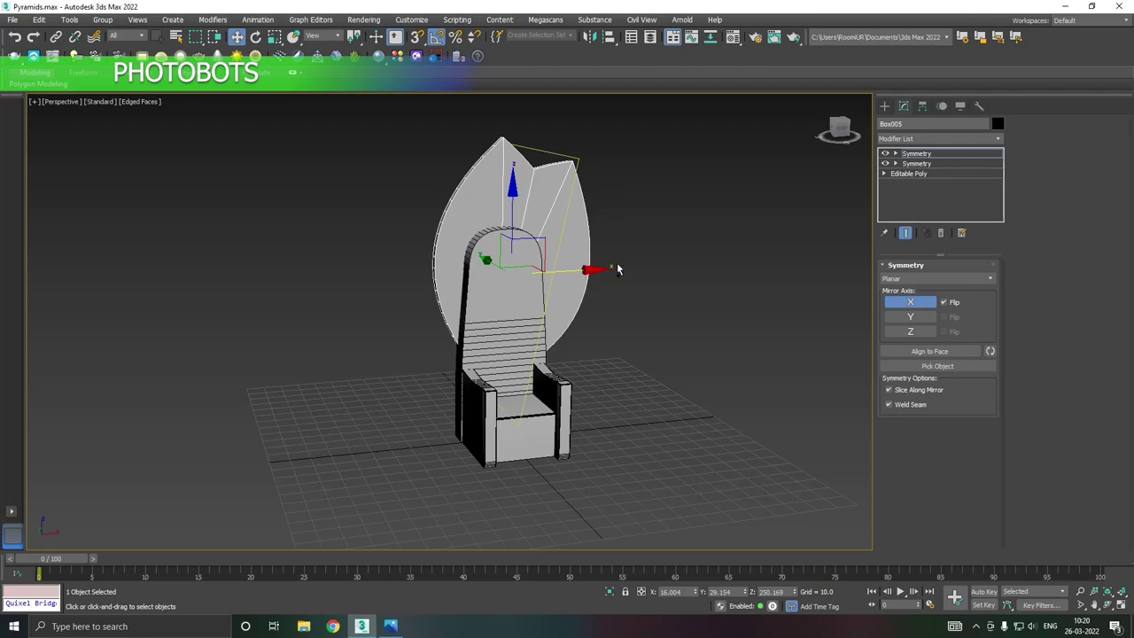
{"action": "middle_click_drag", "start_coordinate": [618, 269], "coordinate": [577, 258], "text": "alt"}
{"action": "key", "text": "e"}
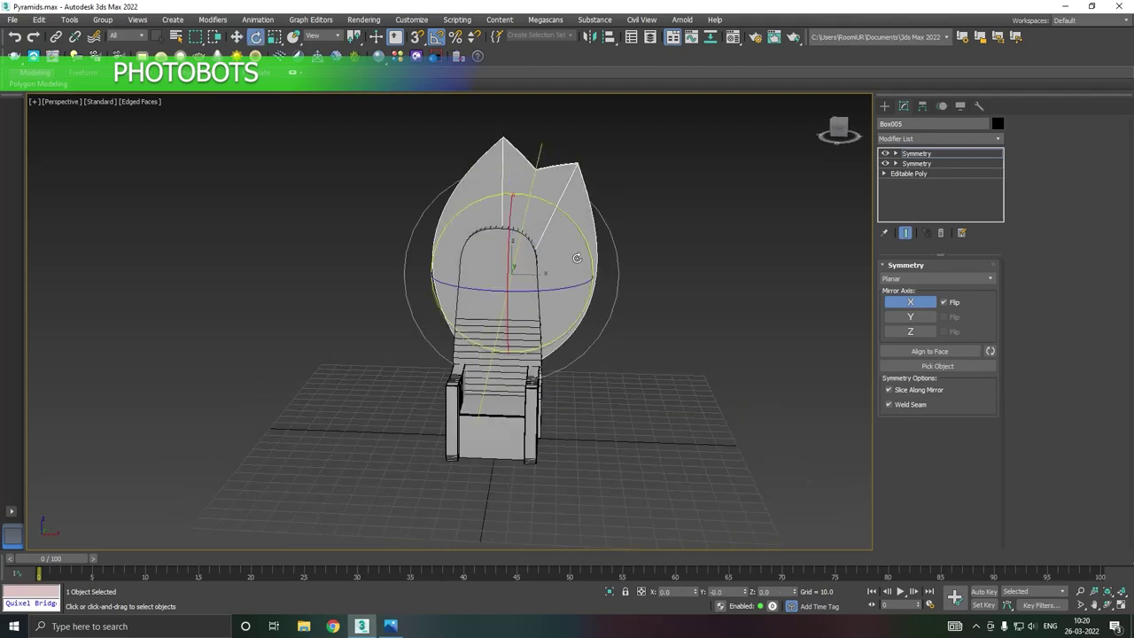
{"action": "left_click_drag", "start_coordinate": [577, 230], "coordinate": [582, 232]}
{"action": "key", "text": "w"}
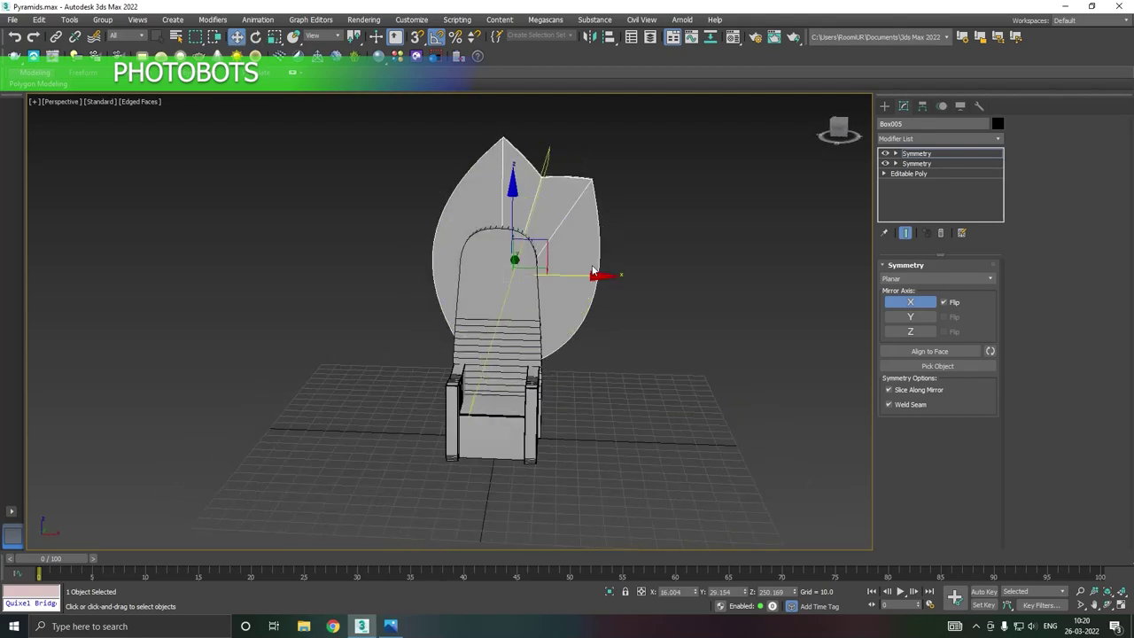
{"action": "left_click_drag", "start_coordinate": [584, 278], "coordinate": [605, 277]}
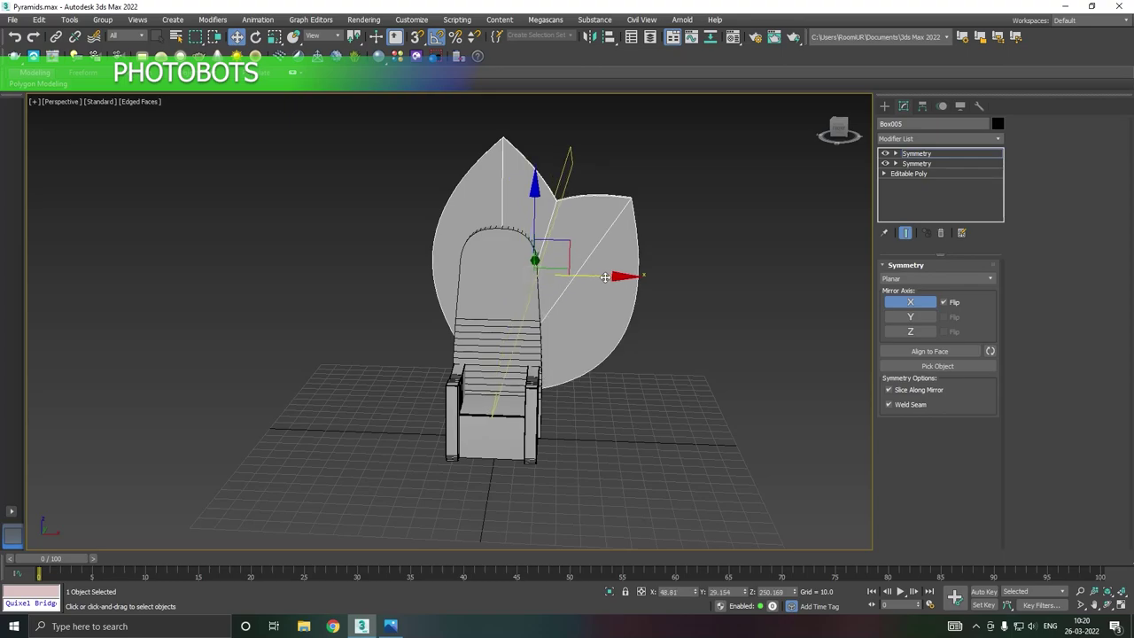
- Exit mirror plane editing and orbit around to check the fanned petals from behind
{"action": "left_click", "coordinate": [934, 156]}
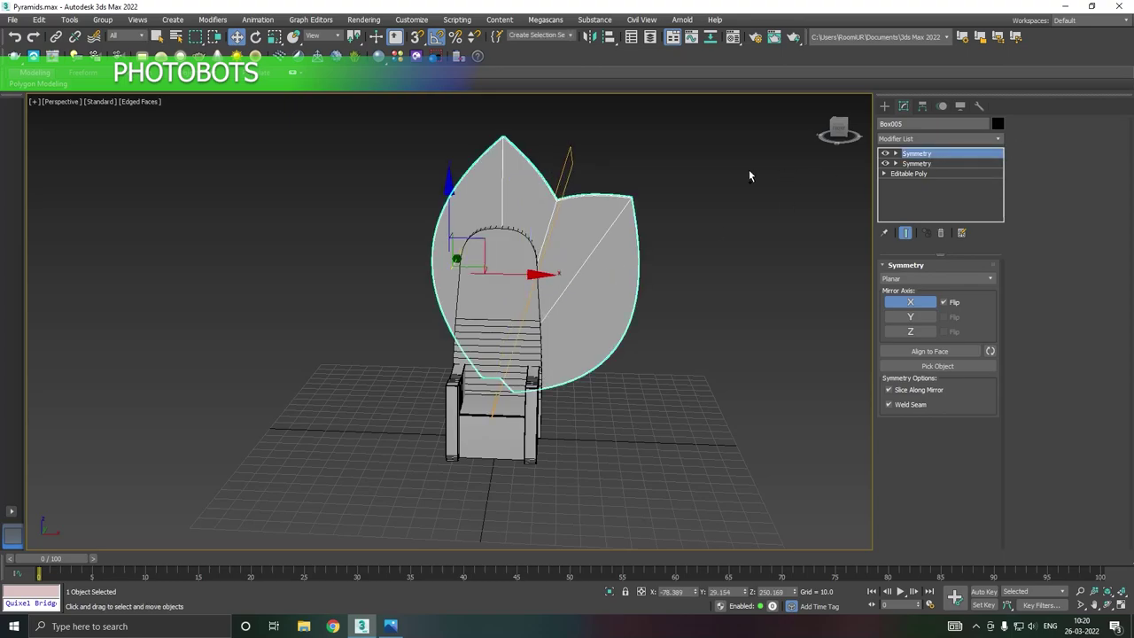
{"action": "middle_click_drag", "start_coordinate": [748, 176], "coordinate": [529, 177], "text": "alt"}
{"action": "mouse_move", "coordinate": [534, 179]}
{"action": "middle_mouse_down", "text": "alt"}
{"action": "mouse_move", "coordinate": [748, 154]}
{"action": "mouse_move", "coordinate": [768, 223]}
{"action": "mouse_move", "coordinate": [705, 171]}
{"action": "mouse_move", "coordinate": [769, 181]}
{"action": "middle_mouse_up", "text": "alt"}
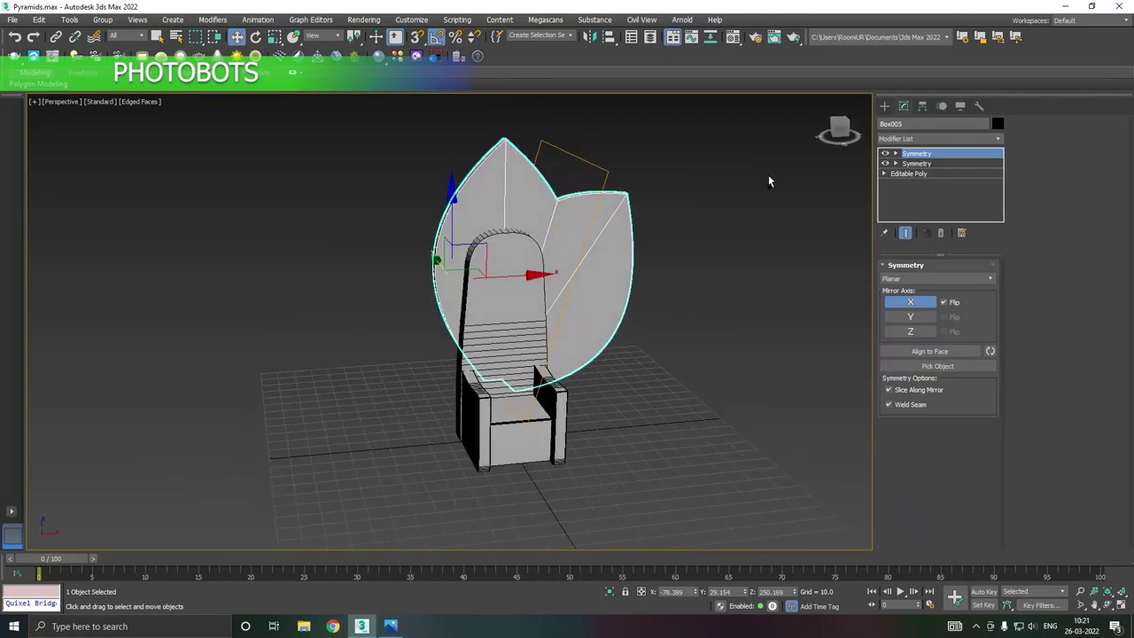